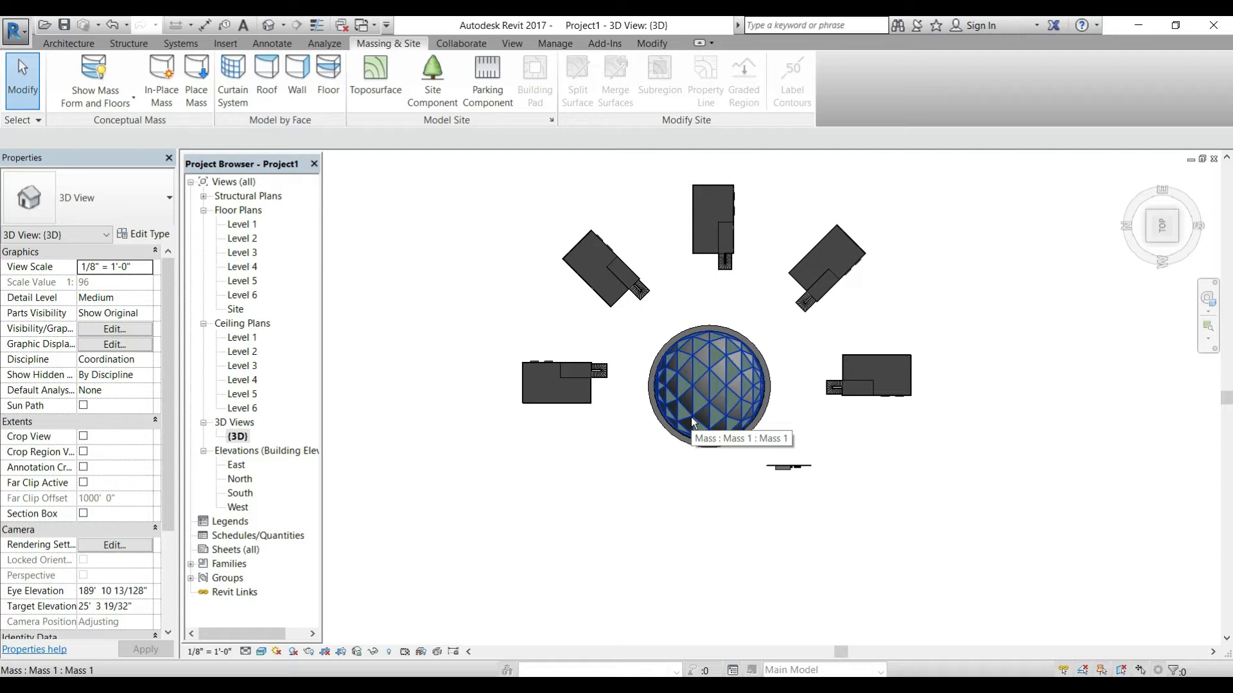
Open the Level 1 floor plan view.
{"action": "scroll", "coordinate": [547, 461], "scroll_direction": "up", "scroll_amount": 2}
{"action": "middle_click_drag", "start_coordinate": [560, 422], "coordinate": [523, 460]}
{"action": "left_click", "coordinate": [237, 225]}
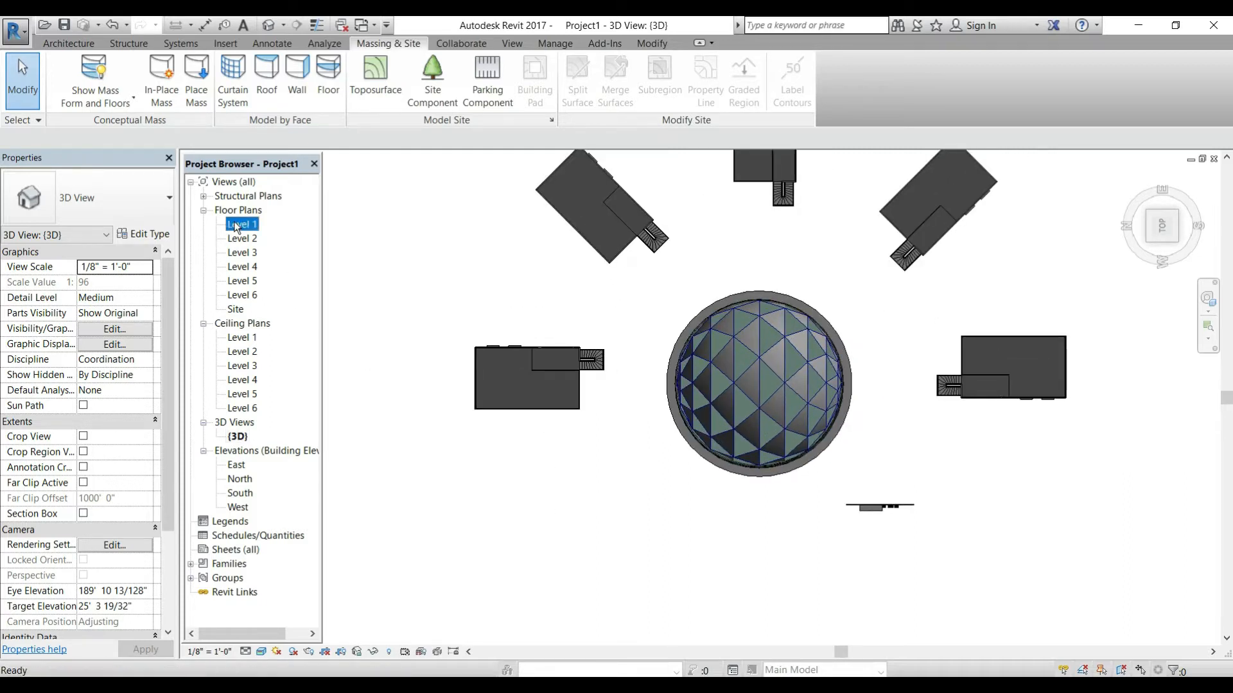
{"action": "double_click", "coordinate": [237, 225]}
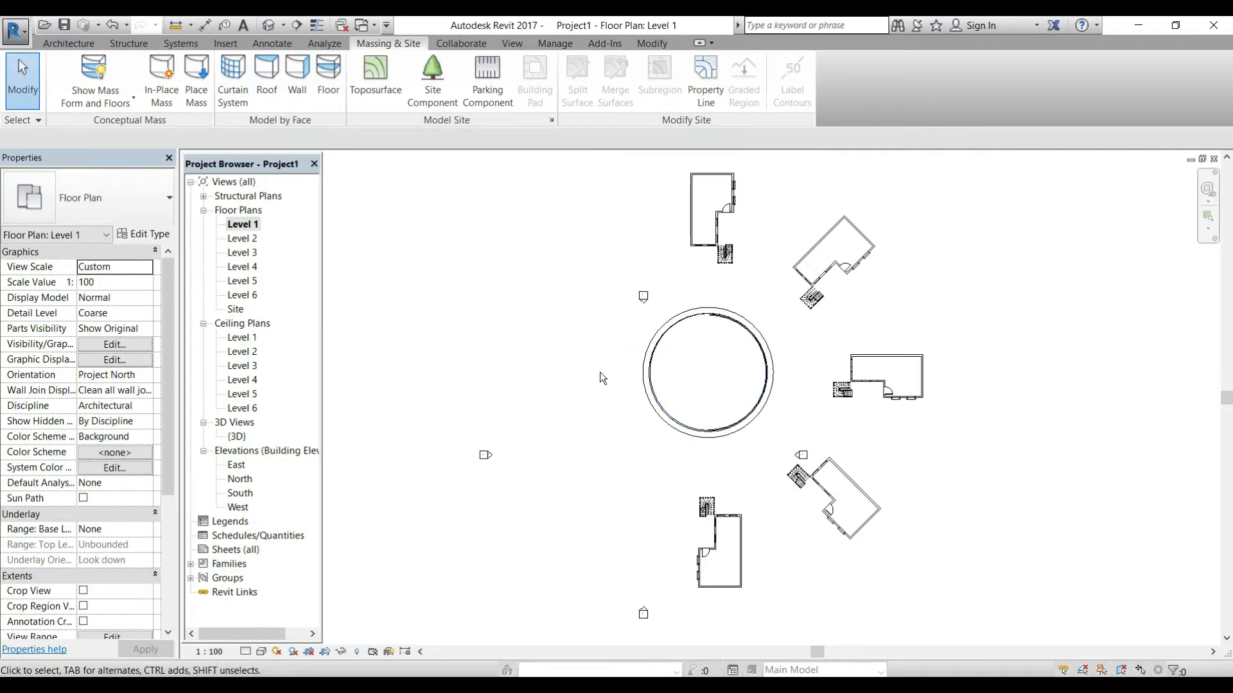
Place three M_Rectangular Column 475 x 610mm architectural columns in a line about 9' outside the northern building's long west wall.
{"action": "scroll", "coordinate": [615, 237], "scroll_direction": "up", "scroll_amount": 3}
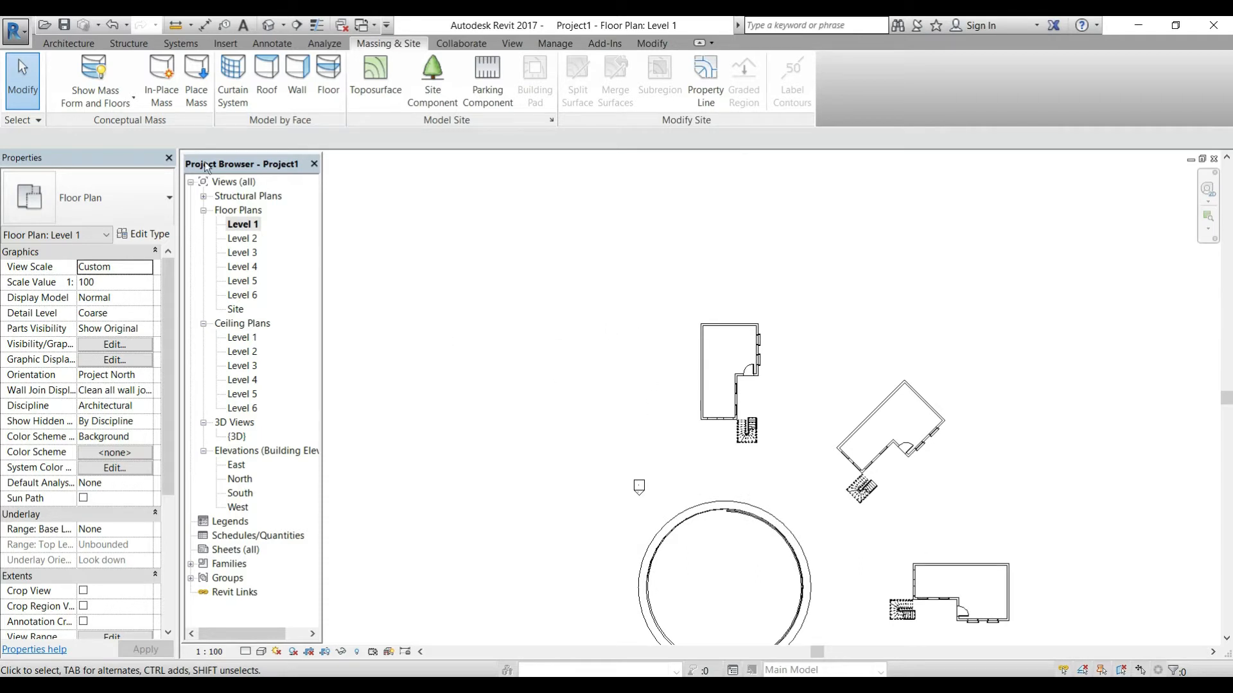
{"action": "left_click", "coordinate": [69, 43]}
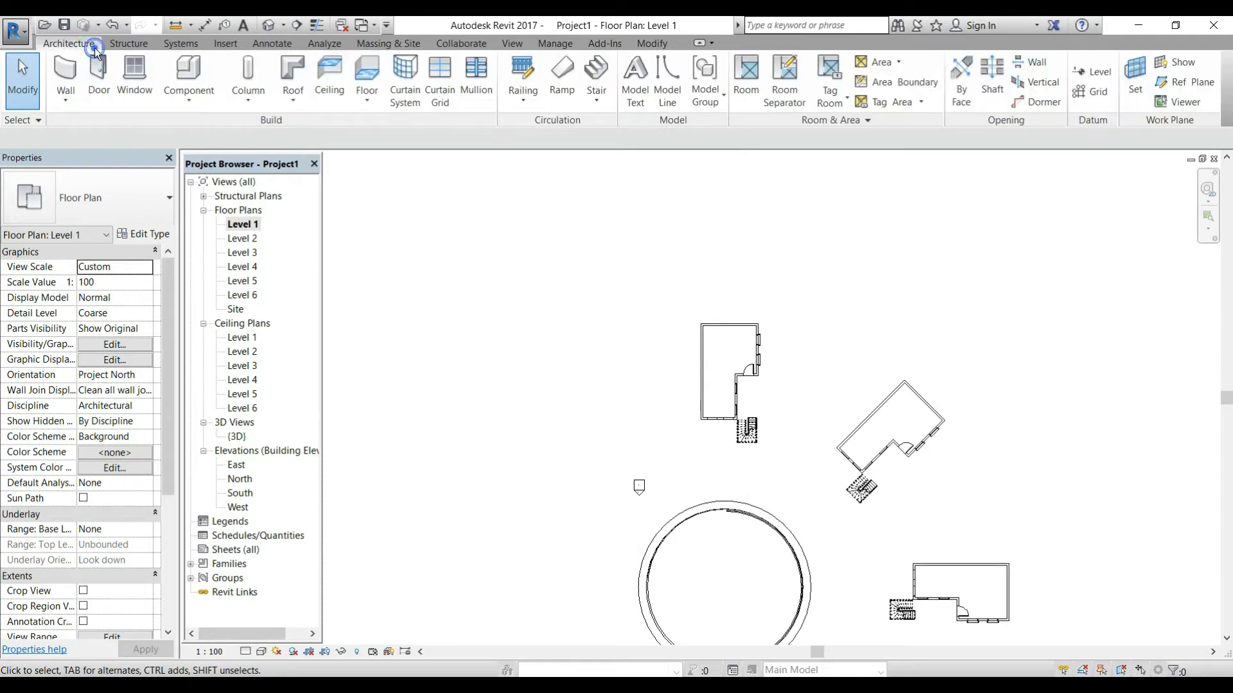
{"action": "left_click", "coordinate": [246, 93]}
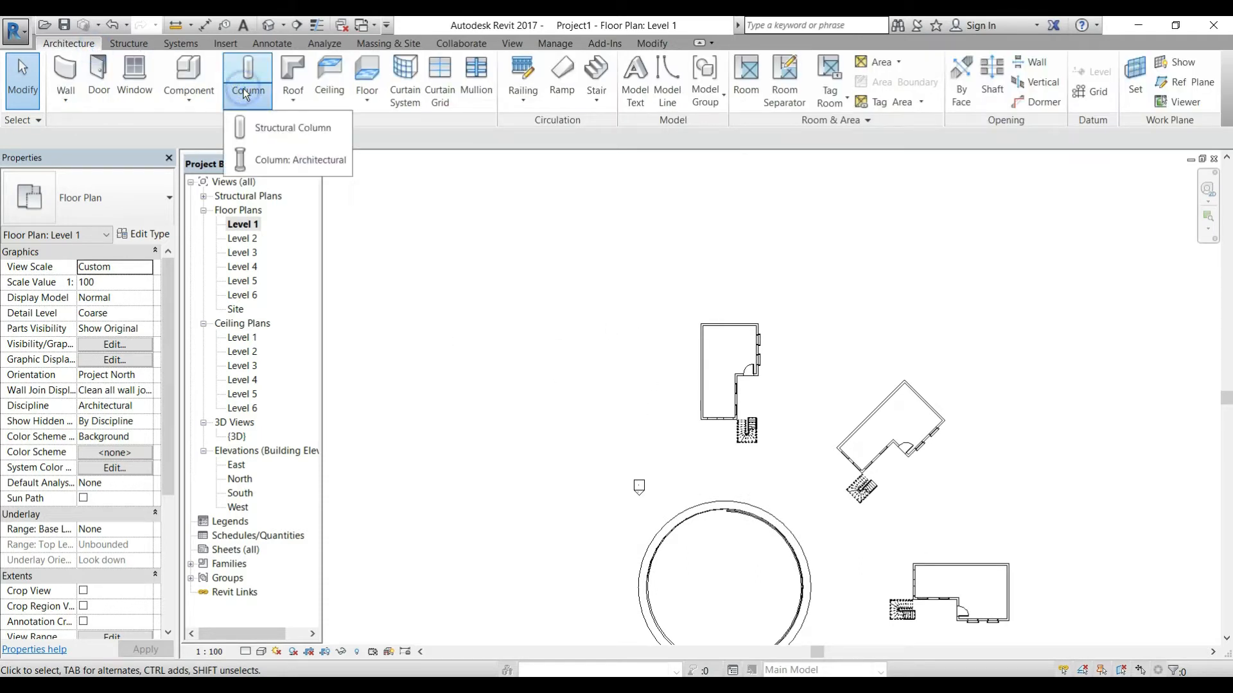
{"action": "left_click", "coordinate": [279, 162]}
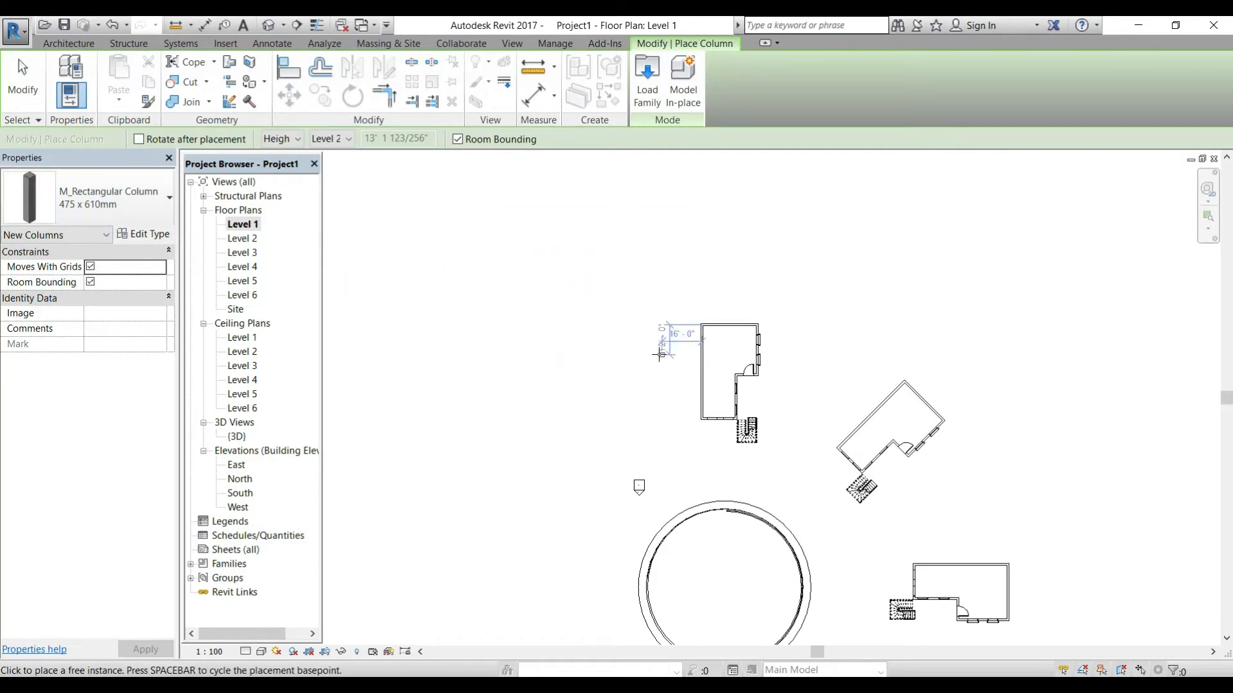
{"action": "scroll", "coordinate": [659, 355], "scroll_direction": "up", "scroll_amount": 4}
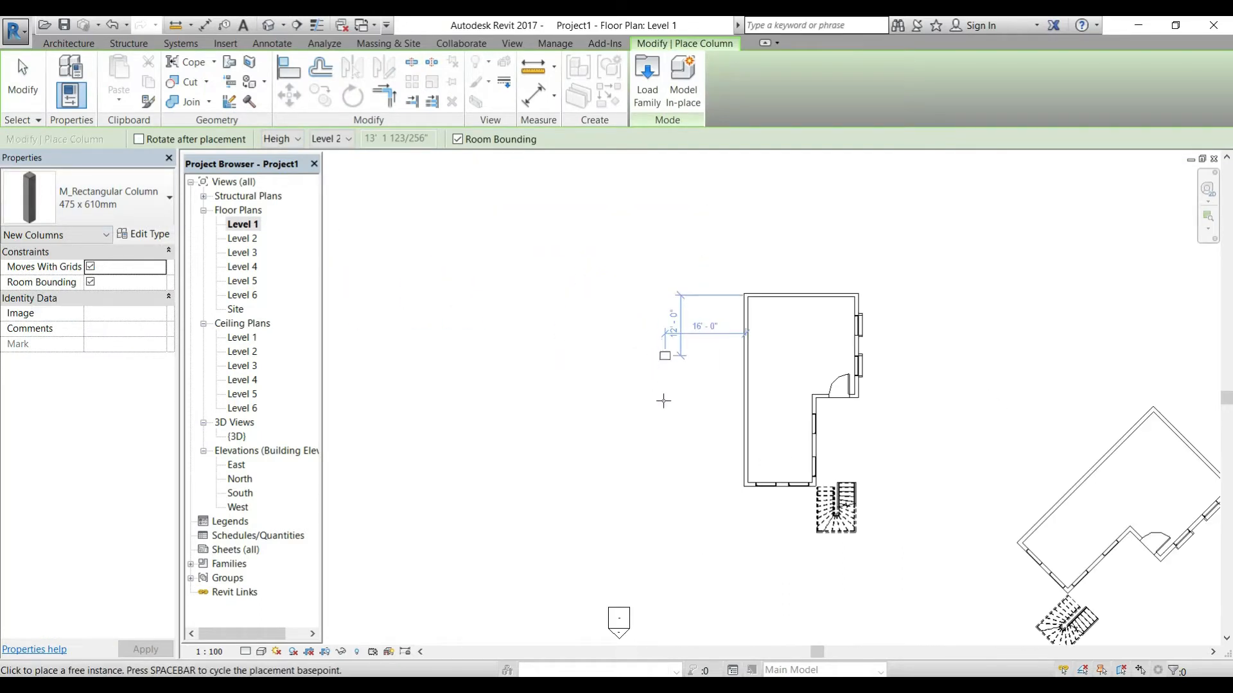
{"action": "left_click", "coordinate": [712, 373]}
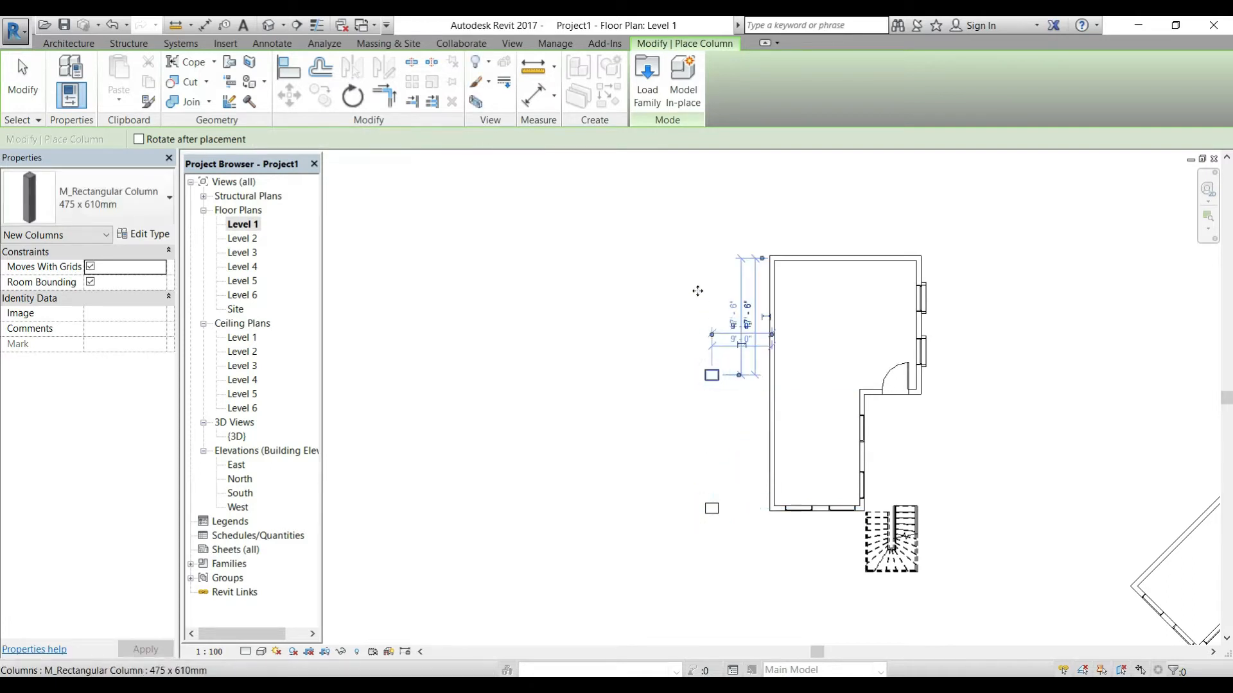
{"action": "left_click", "coordinate": [713, 260]}
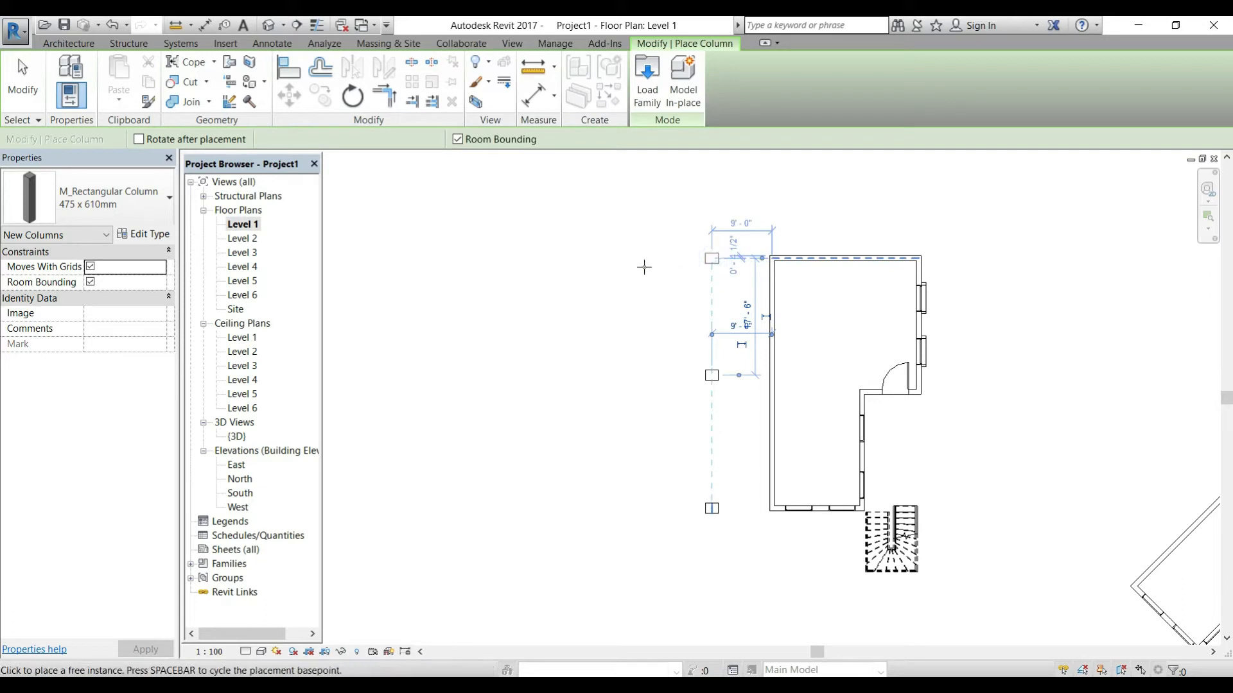
Place a second line of three 475 x 610mm columns about 29' from the west wall, opposite the first three.
{"action": "left_click", "coordinate": [578, 258]}
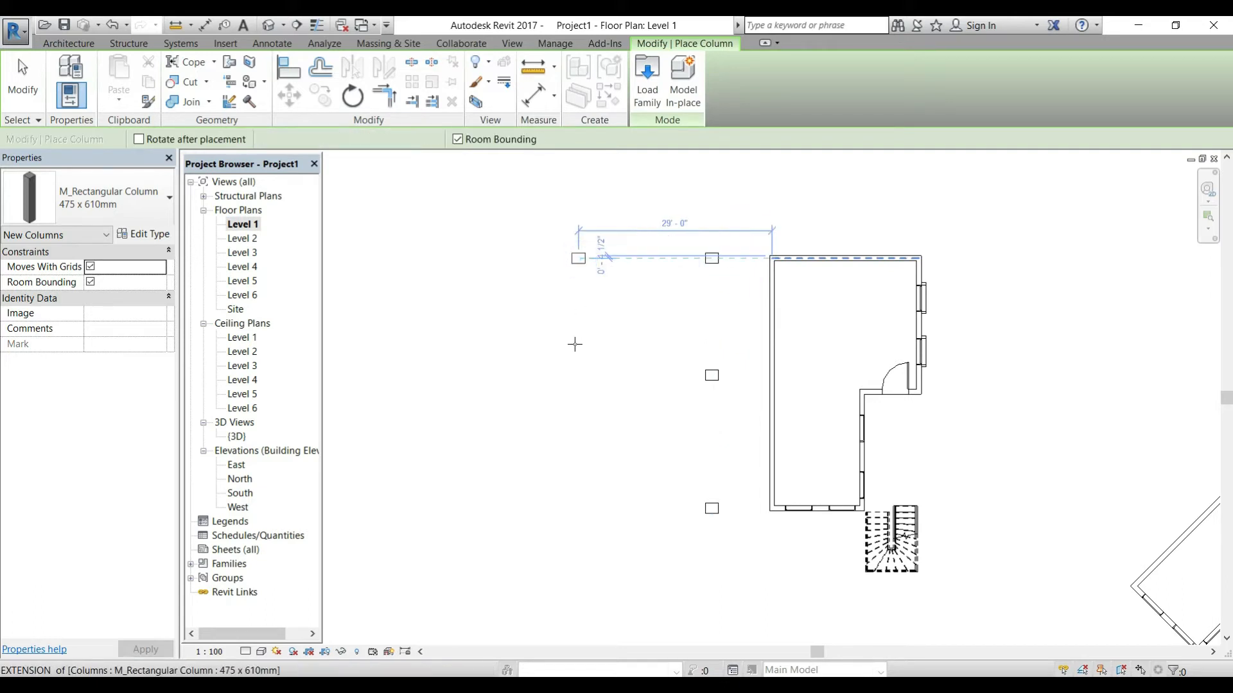
{"action": "left_click", "coordinate": [578, 375]}
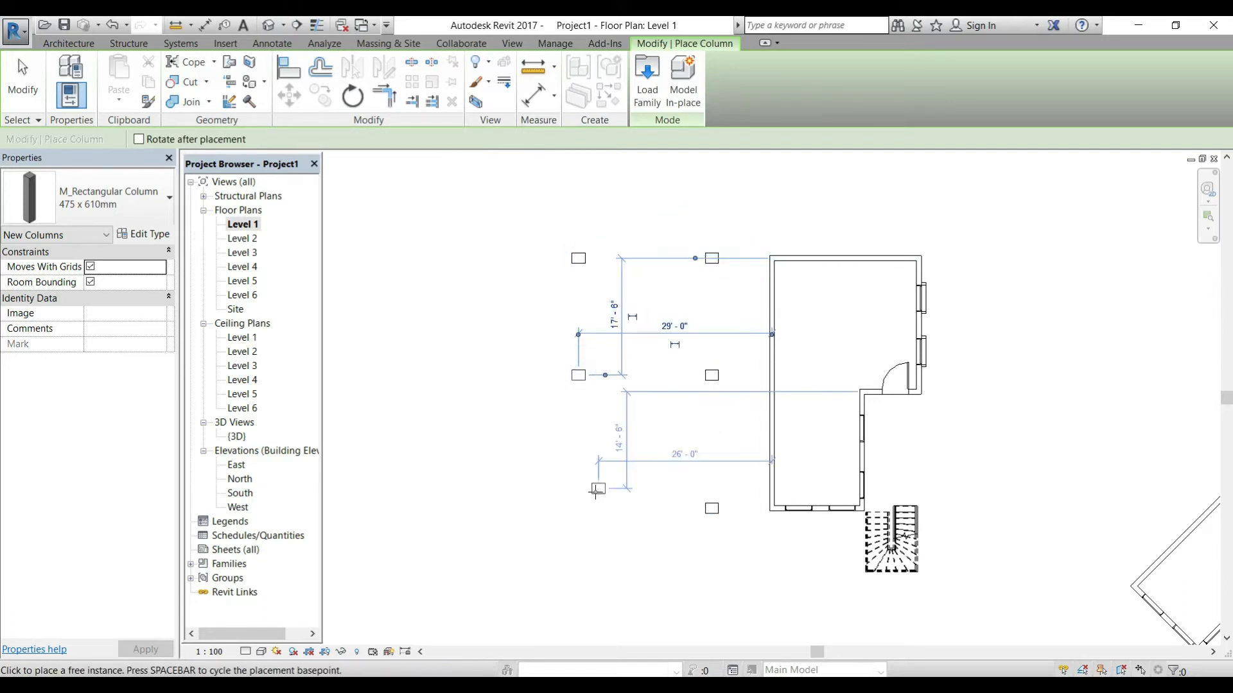
{"action": "left_click", "coordinate": [586, 508]}
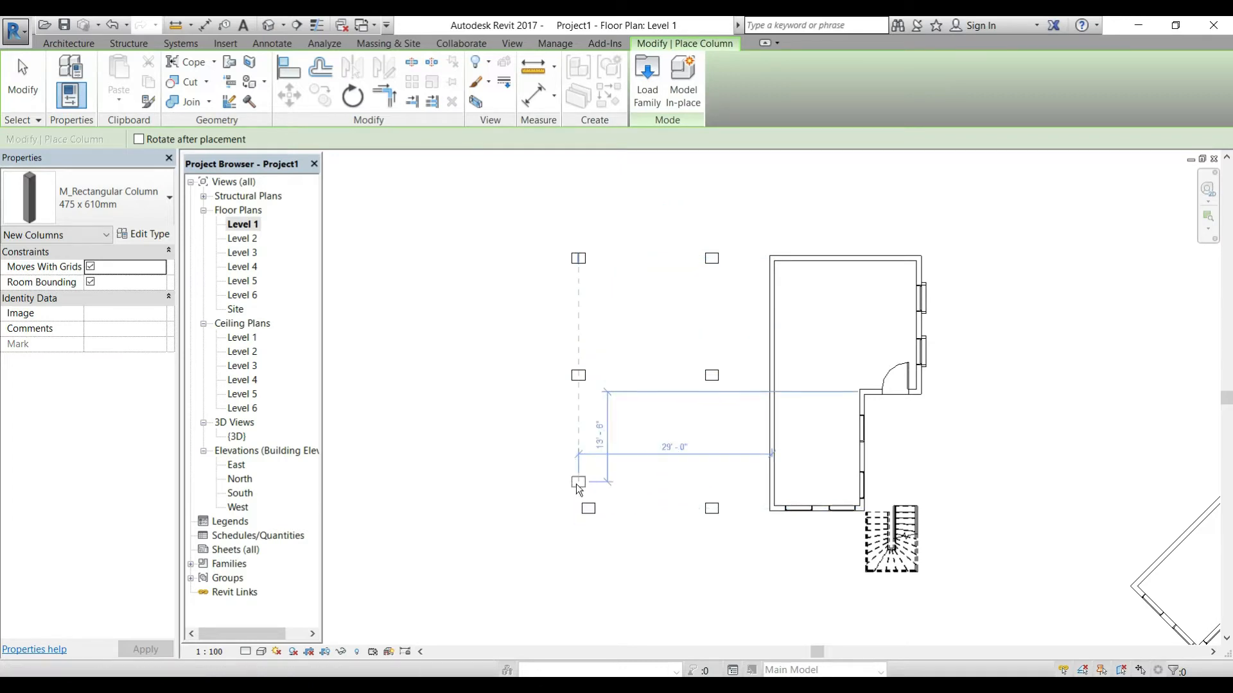
{"action": "key", "text": "Escape"}
{"action": "key", "text": "Escape"}
{"action": "left_click", "coordinate": [604, 532]}
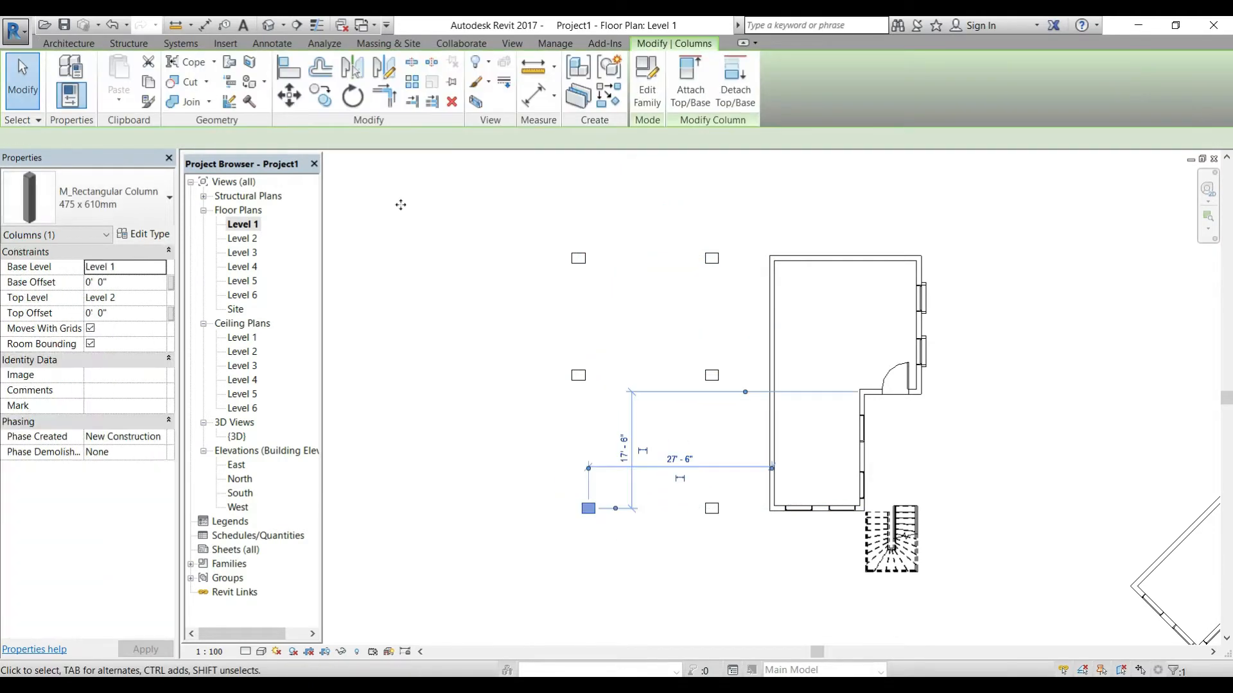
{"action": "key", "text": "m"}
{"action": "key", "text": "v"}
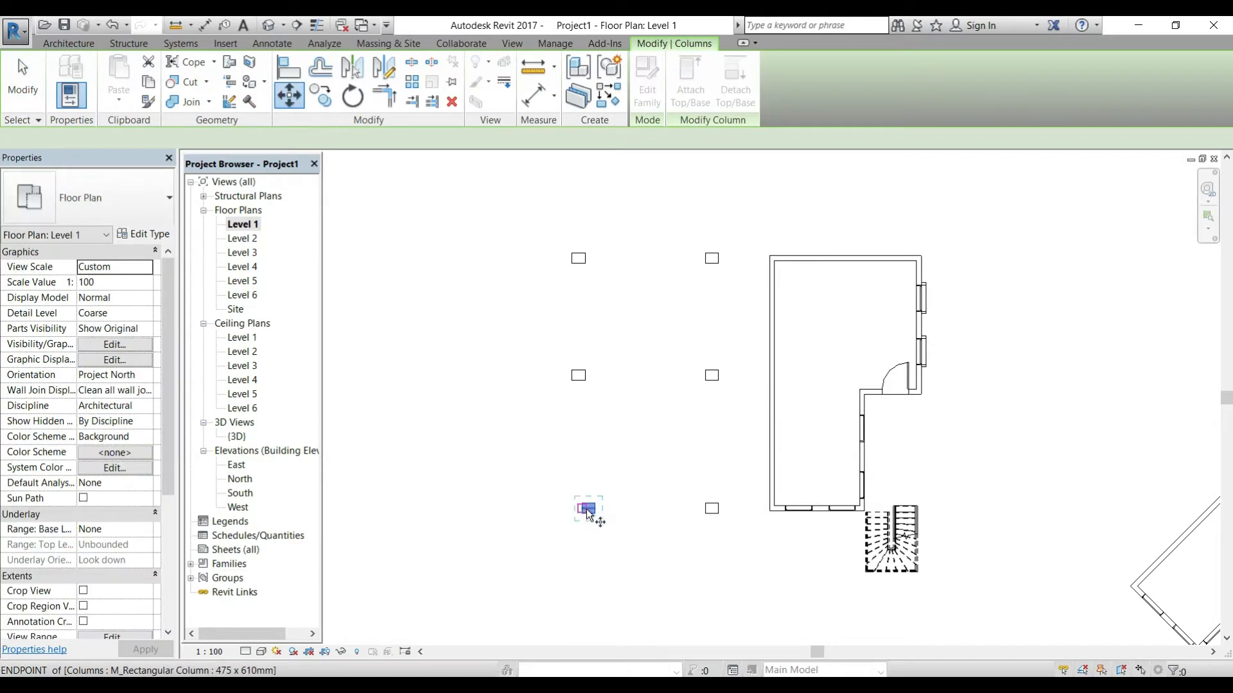
{"action": "left_click", "coordinate": [587, 508]}
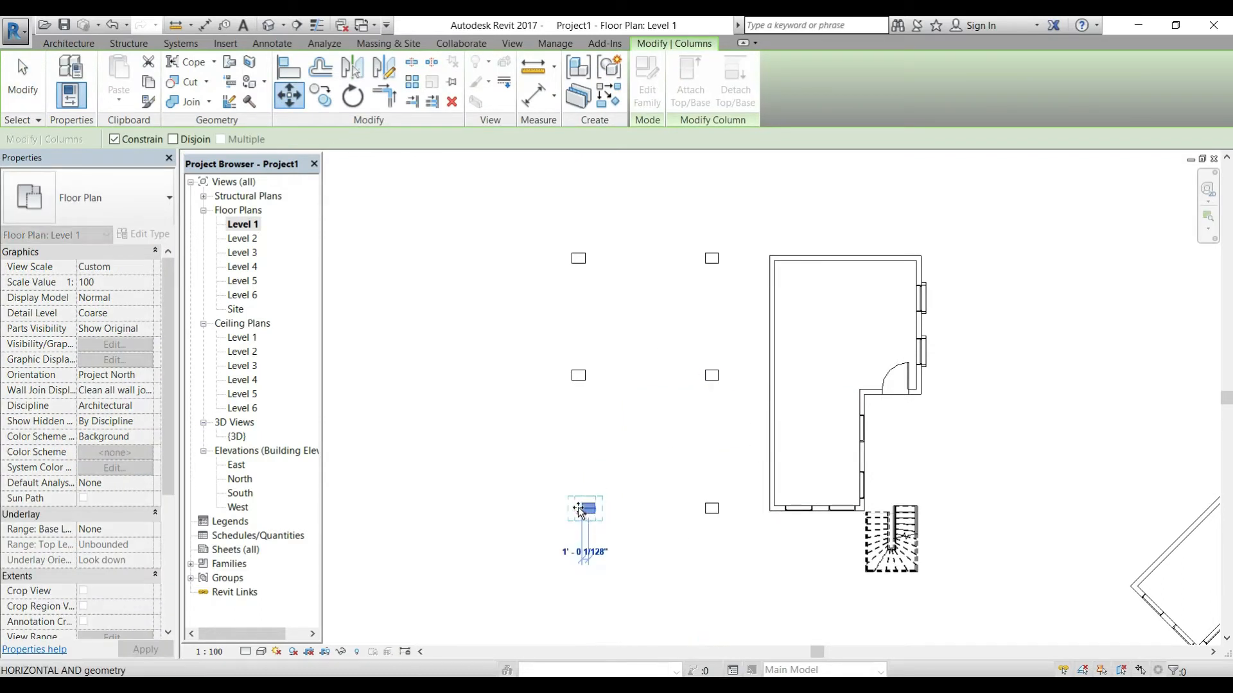
{"action": "key", "text": "Escape"}
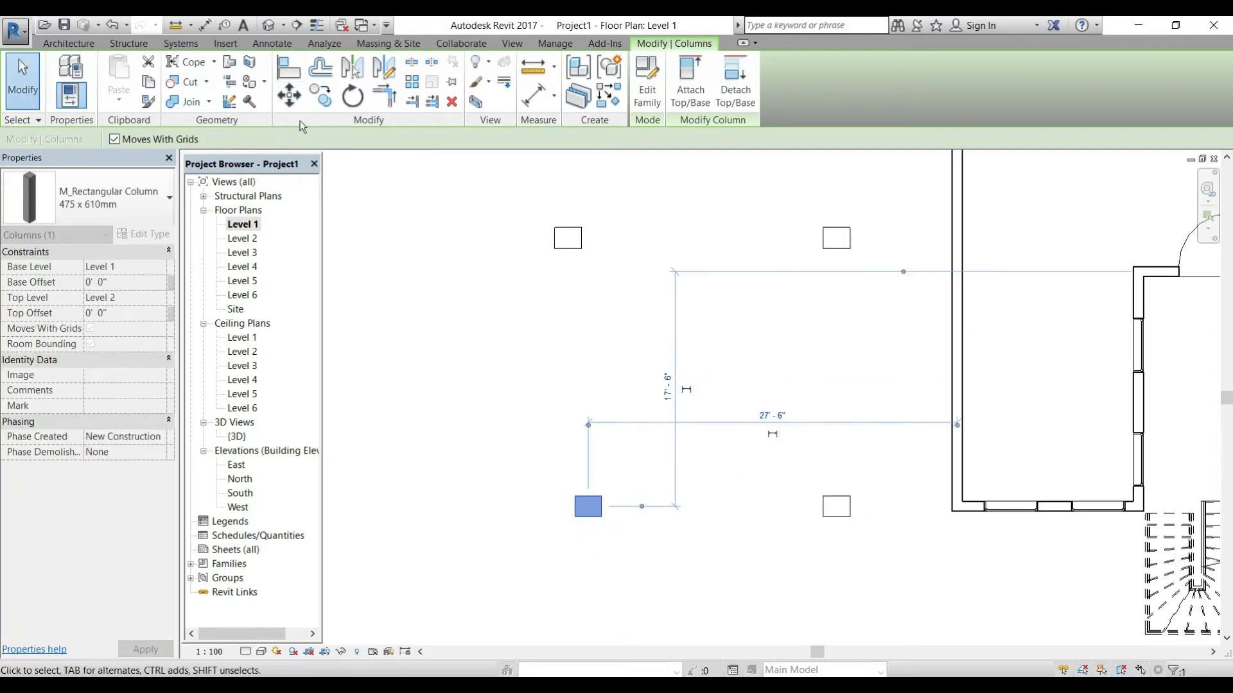
{"action": "key", "text": "m"}
{"action": "key", "text": "v"}
{"action": "scroll", "coordinate": [588, 509], "scroll_direction": "up", "scroll_amount": 3}
{"action": "left_click", "coordinate": [588, 507]}
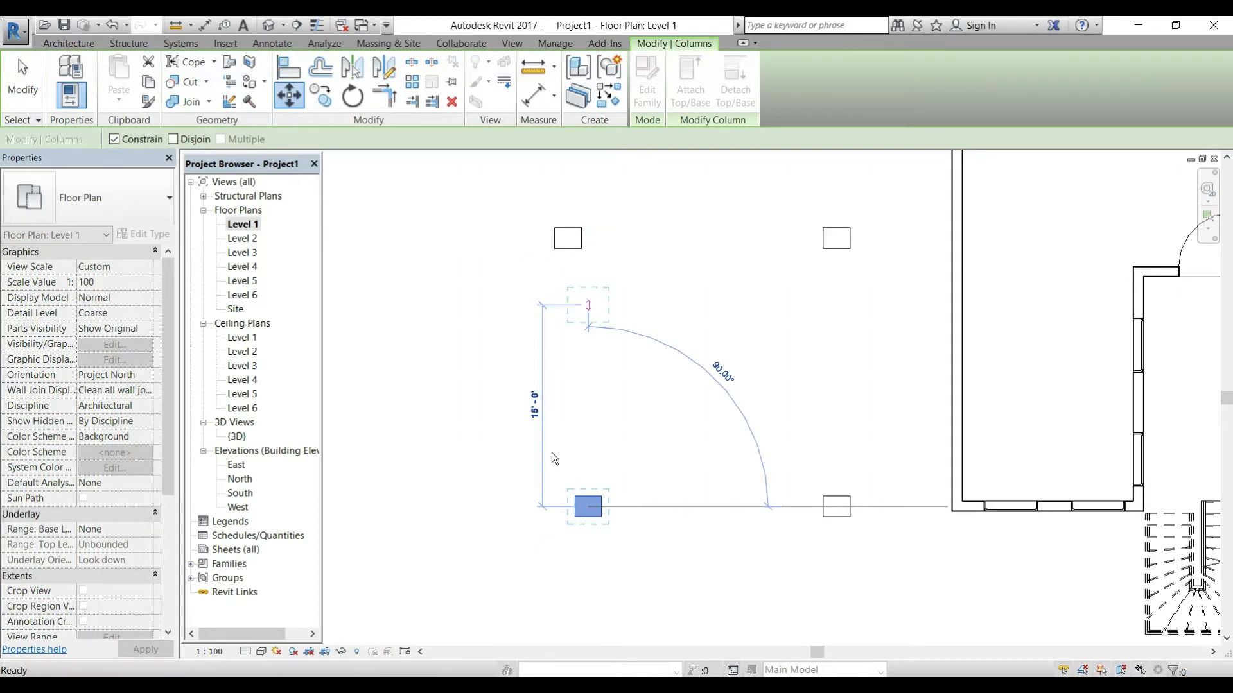
{"action": "key", "text": "Escape"}
{"action": "key", "text": "Escape"}
Delete the misaligned southwest column and place a new 475 x 610mm architectural column in line with its neighbouring row and column line.
{"action": "left_click_drag", "start_coordinate": [530, 453], "coordinate": [634, 548]}
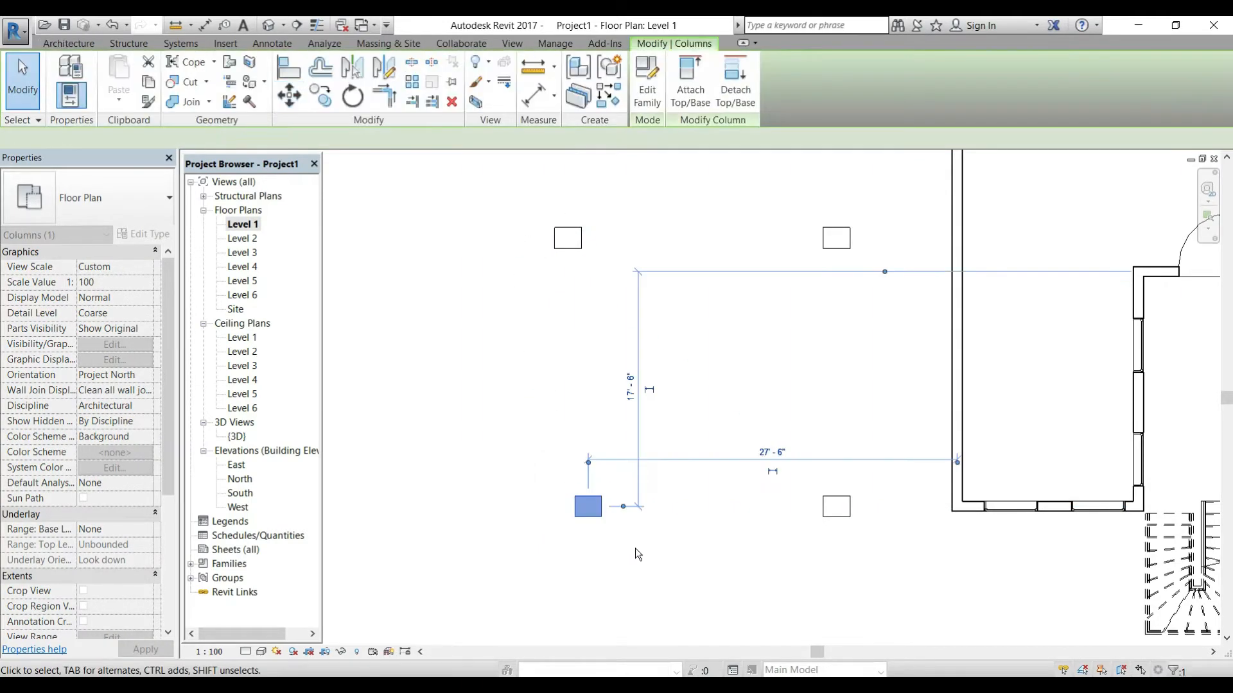
{"action": "key", "text": "Delete"}
{"action": "left_click", "coordinate": [254, 102]}
{"action": "left_click", "coordinate": [292, 160]}
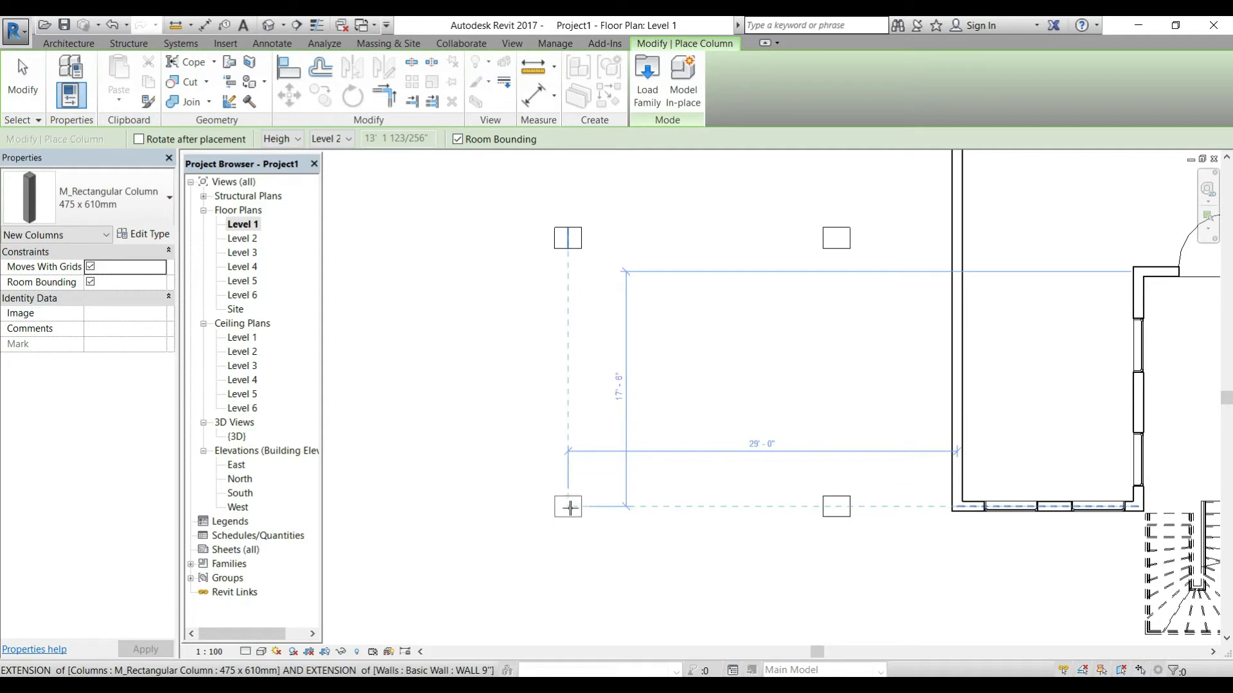
{"action": "left_click", "coordinate": [567, 508]}
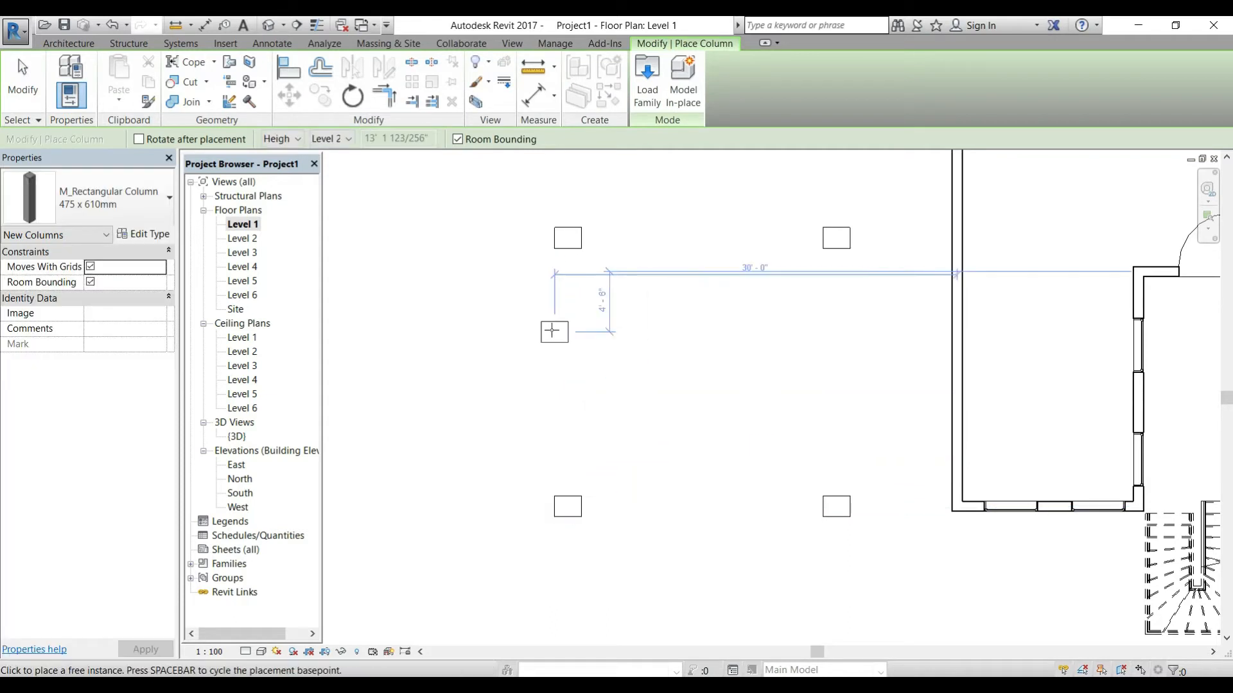
{"action": "scroll", "coordinate": [547, 353], "scroll_direction": "down", "scroll_amount": 1}
{"action": "scroll", "coordinate": [546, 357], "scroll_direction": "down", "scroll_amount": 1}
{"action": "key", "text": "Escape"}
{"action": "key", "text": "Escape"}
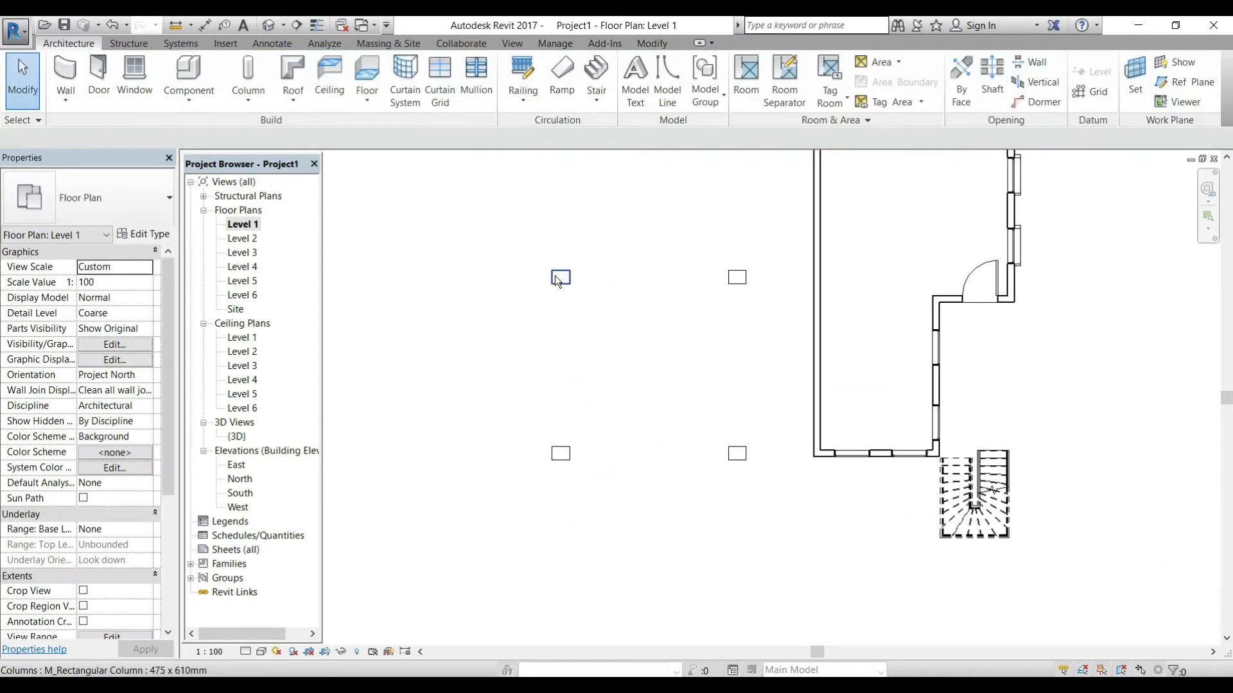
Examine the depth and width of the southwest column's type, leaving its properties without changes.
{"action": "left_click", "coordinate": [556, 455]}
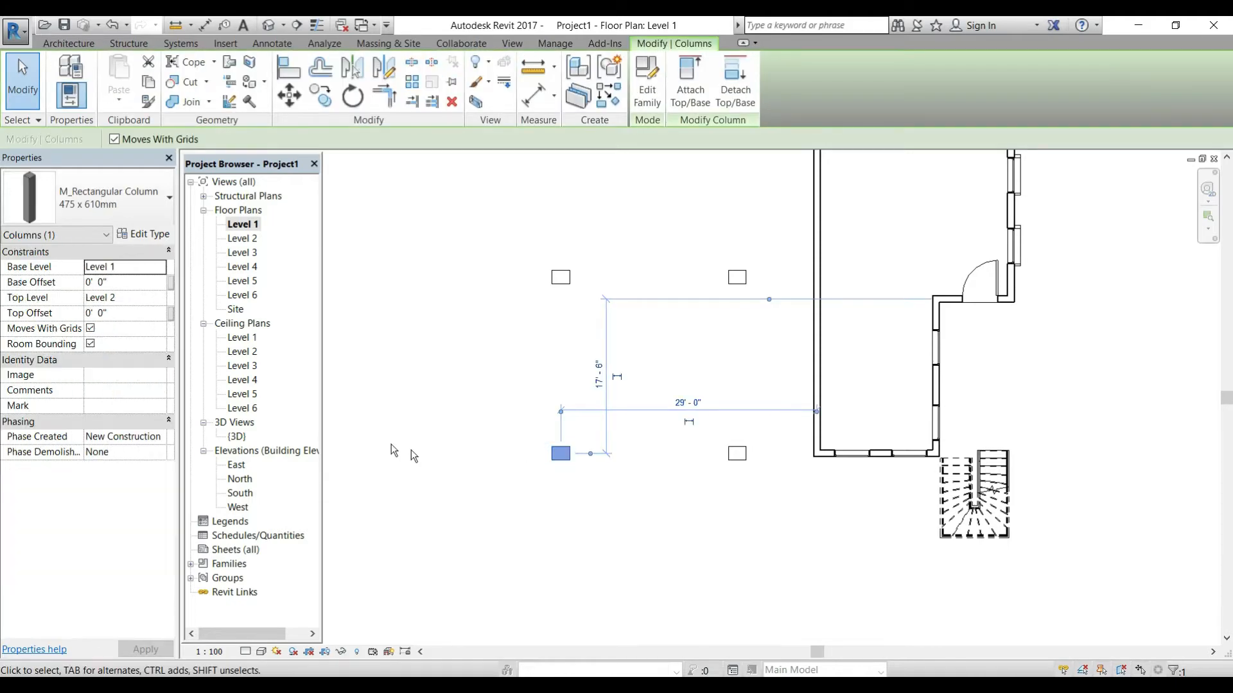
{"action": "left_click", "coordinate": [165, 240]}
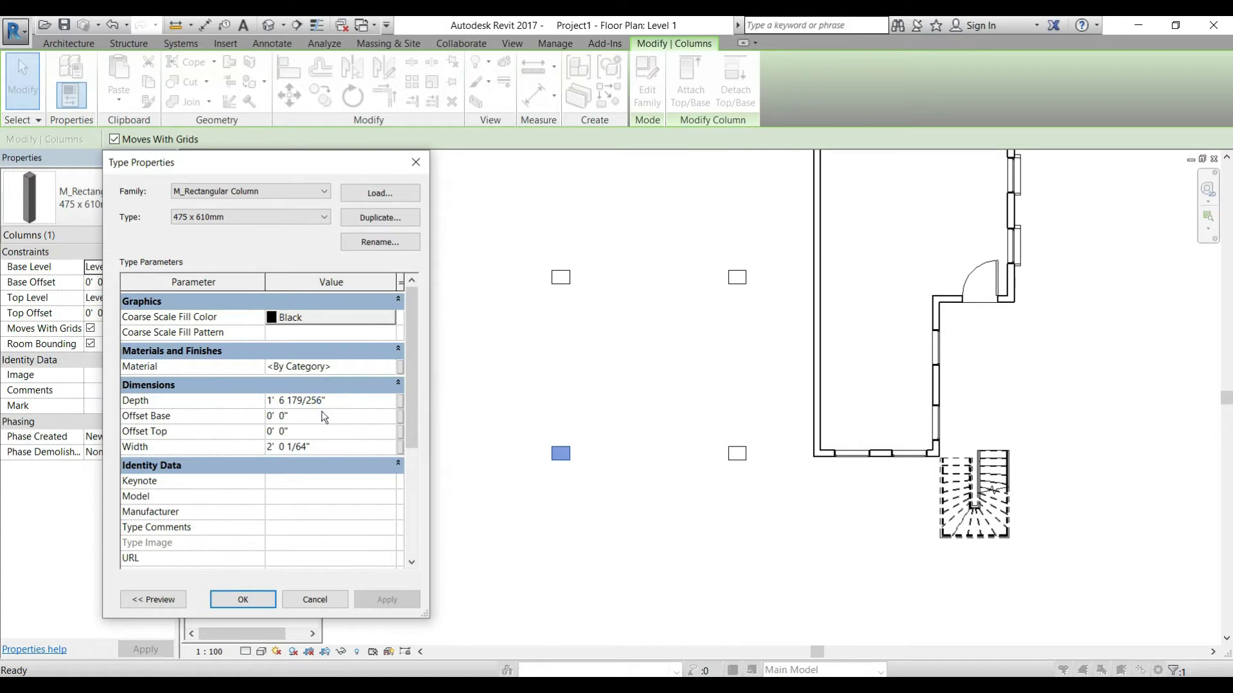
{"action": "left_click", "coordinate": [339, 450]}
{"action": "left_click", "coordinate": [315, 599]}
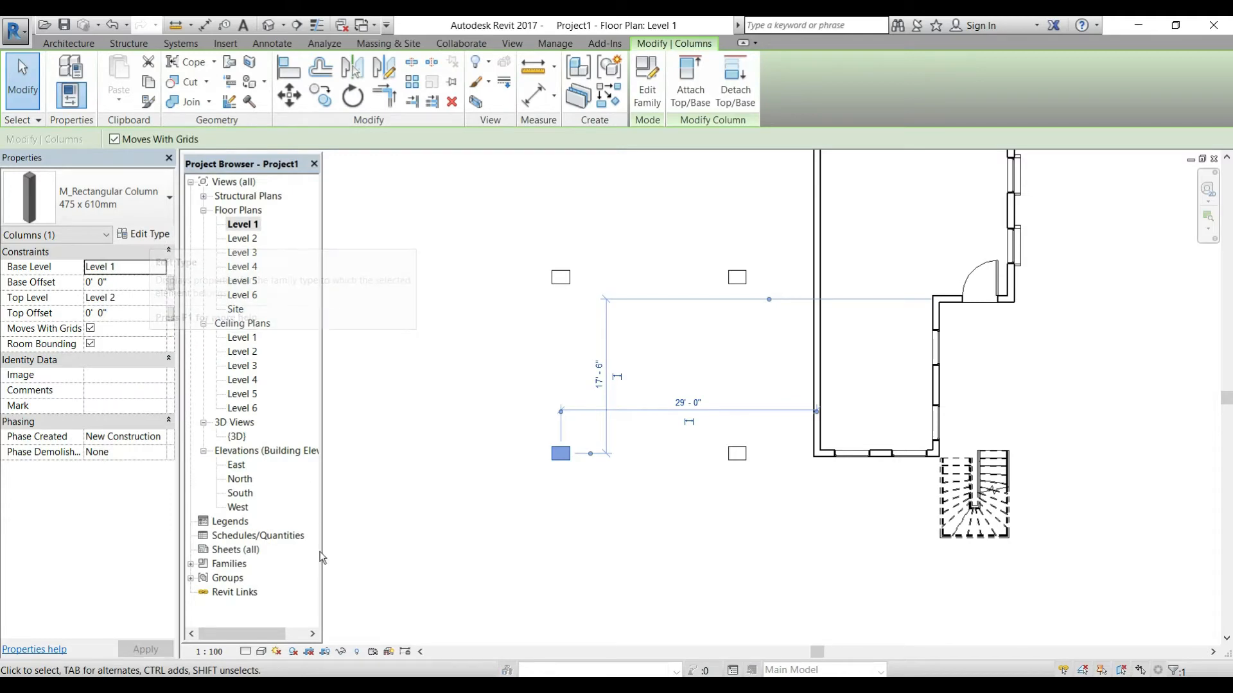
{"action": "key", "text": "Escape"}
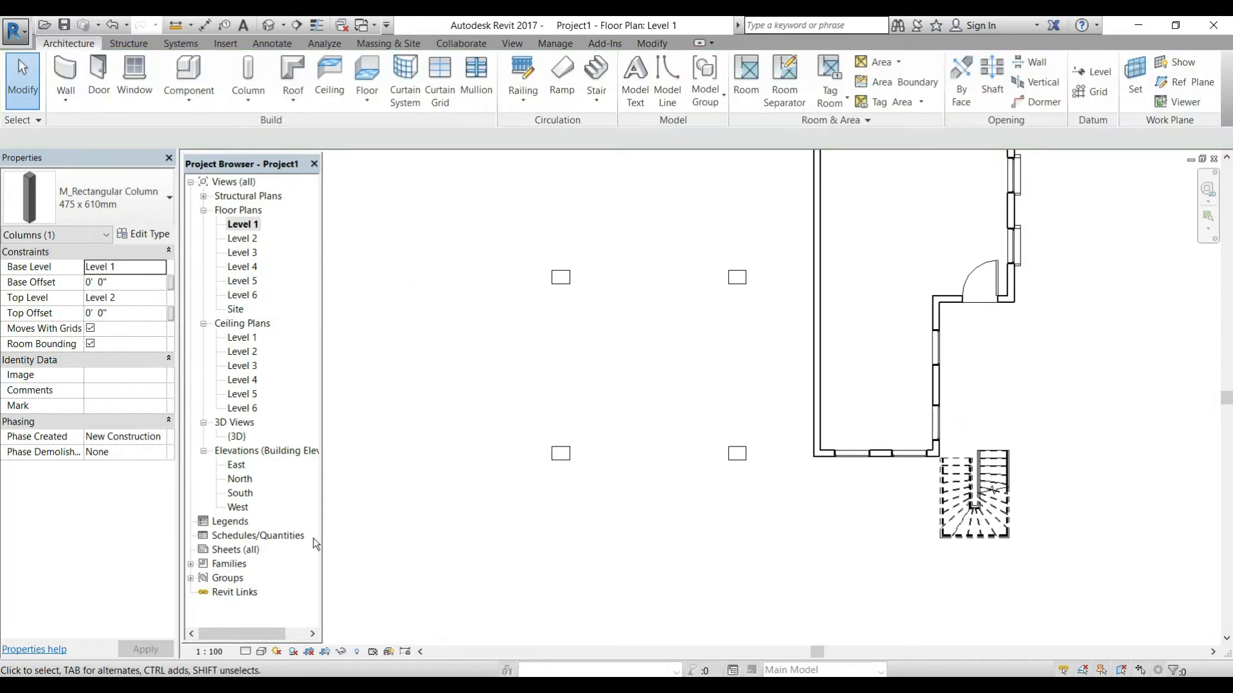
{"action": "middle_click_drag", "start_coordinate": [517, 352], "coordinate": [475, 509]}
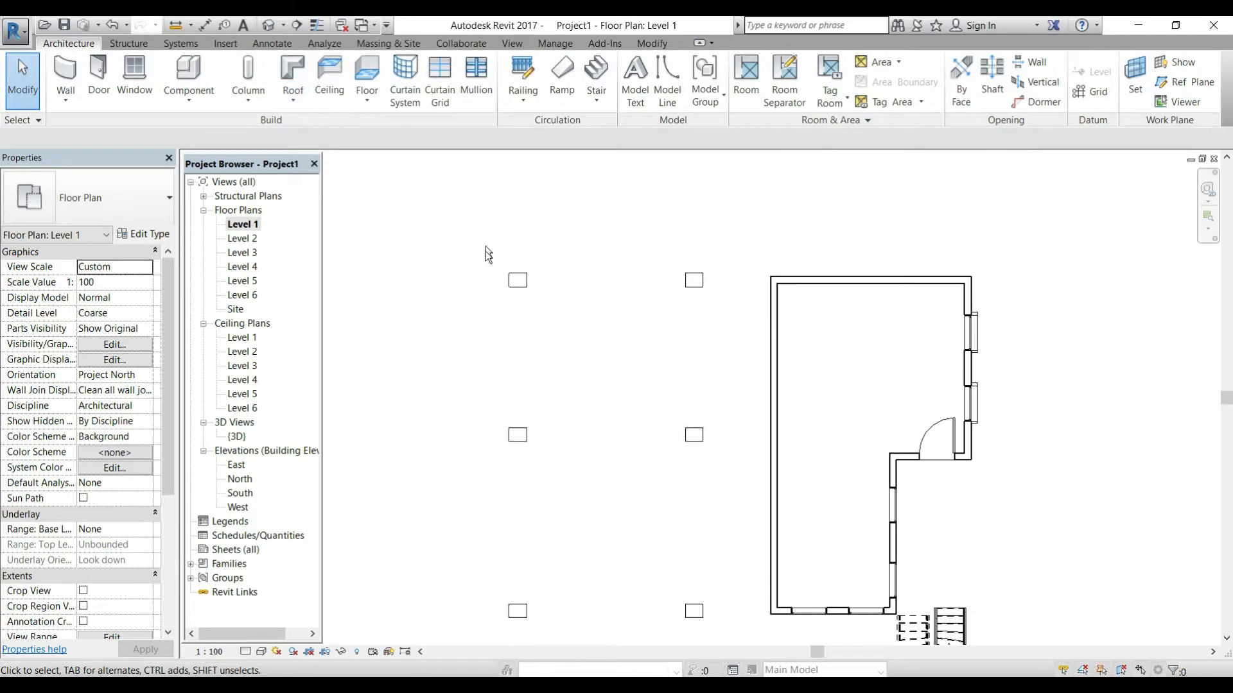
{"action": "middle_click_drag", "start_coordinate": [491, 462], "coordinate": [481, 396]}
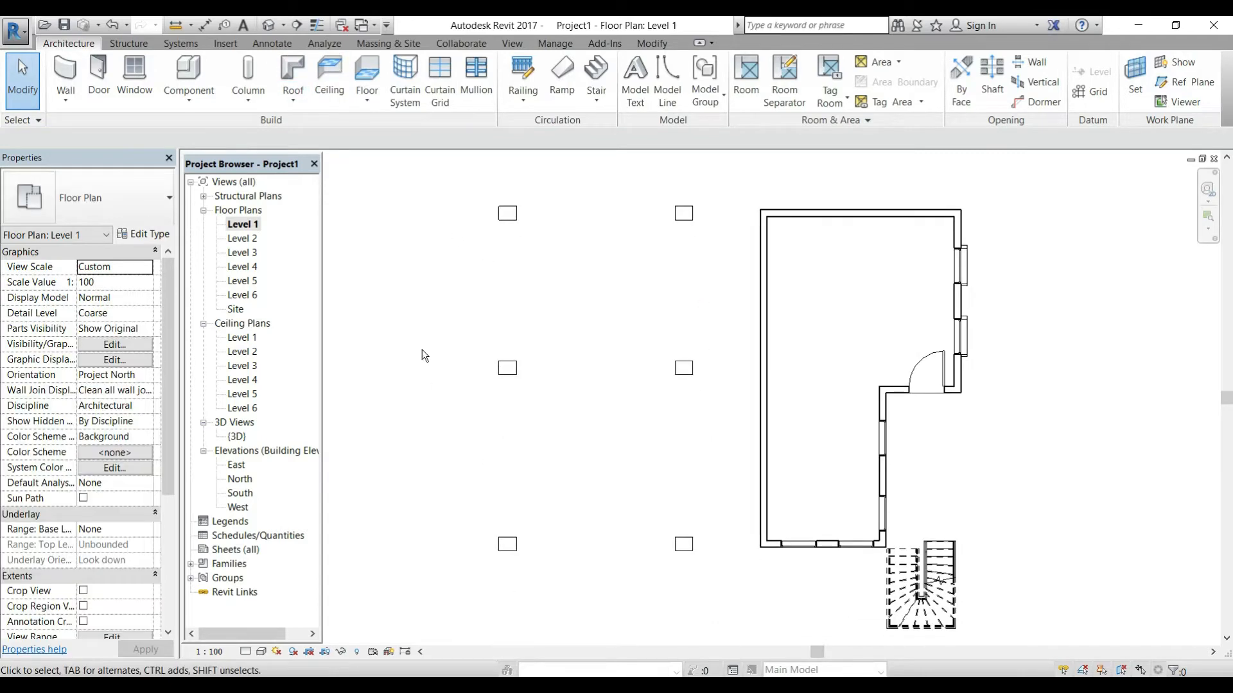
{"action": "left_click", "coordinate": [332, 94]}
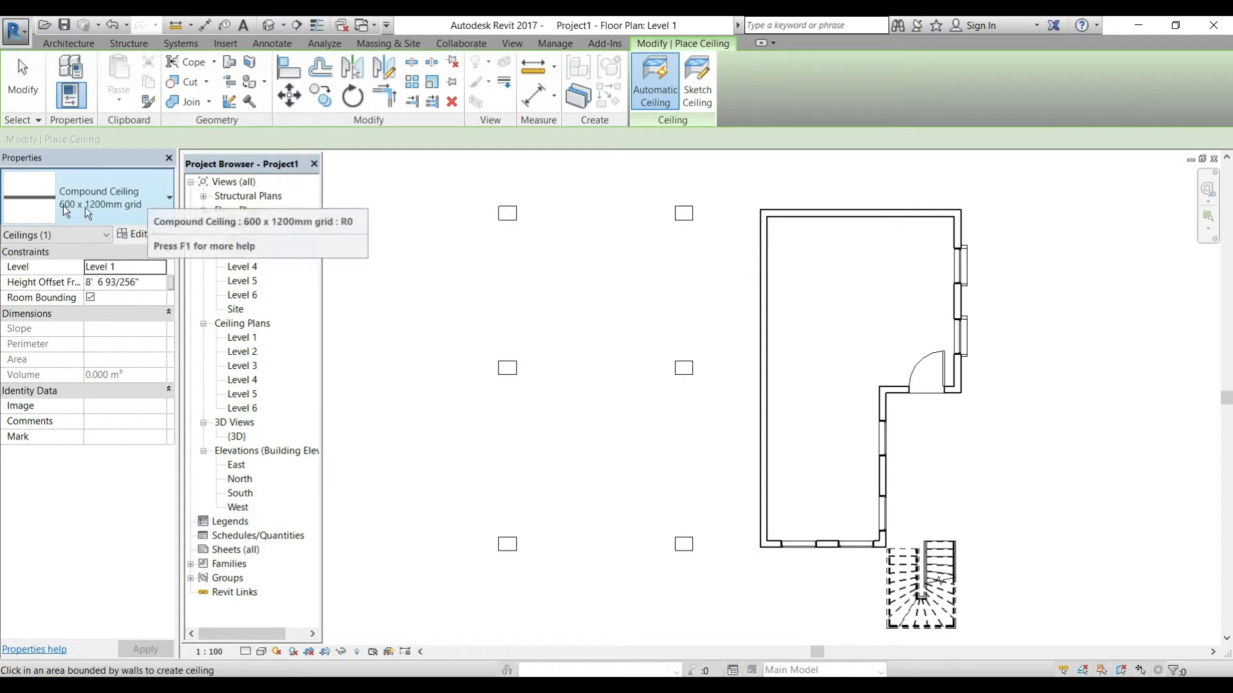
{"action": "left_click", "coordinate": [130, 199]}
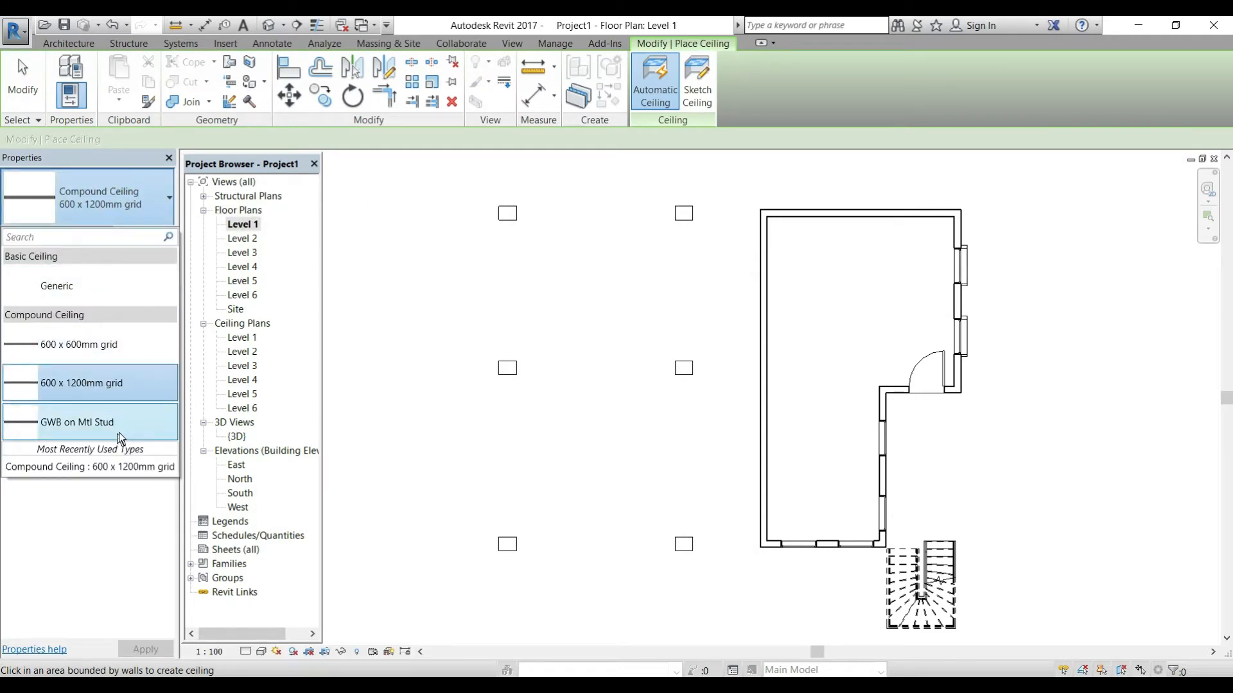
Create a structural floor of type 160mm Concrete With 50mm Metal Deck, bounded by an about 22' by 39' rectangle around the six columns' outer corners.
{"action": "left_click", "coordinate": [128, 43]}
{"action": "left_click", "coordinate": [173, 94]}
{"action": "left_click", "coordinate": [179, 124]}
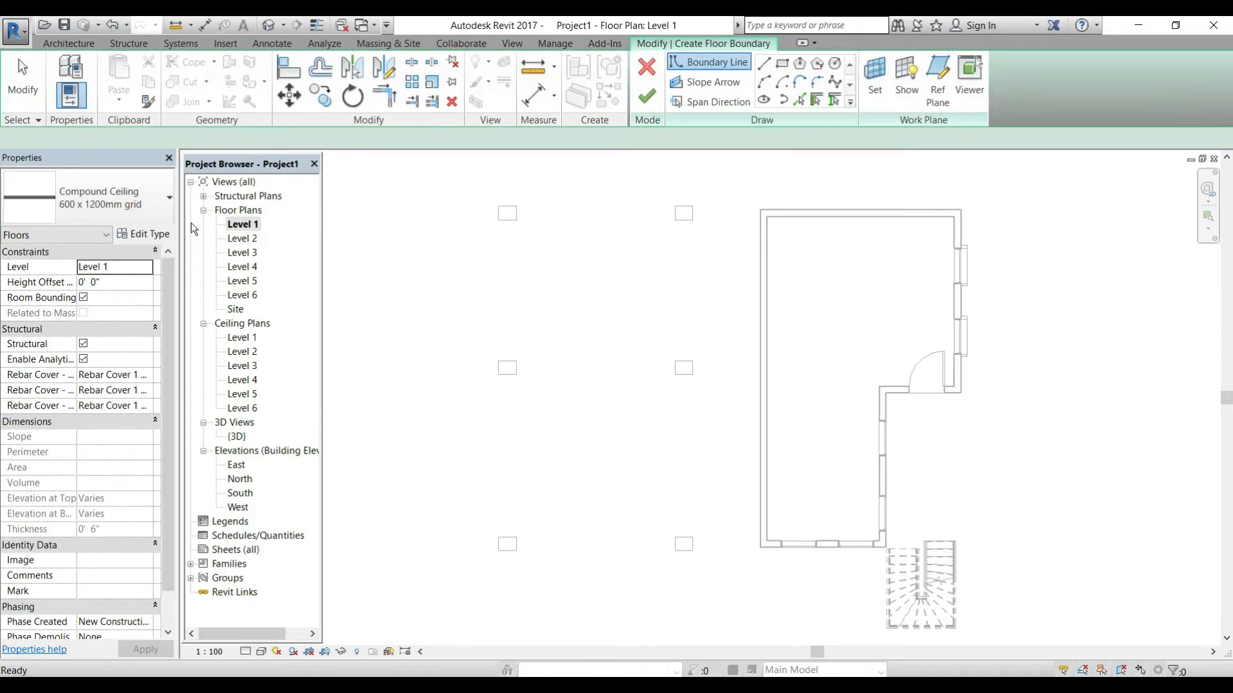
{"action": "left_click", "coordinate": [156, 218]}
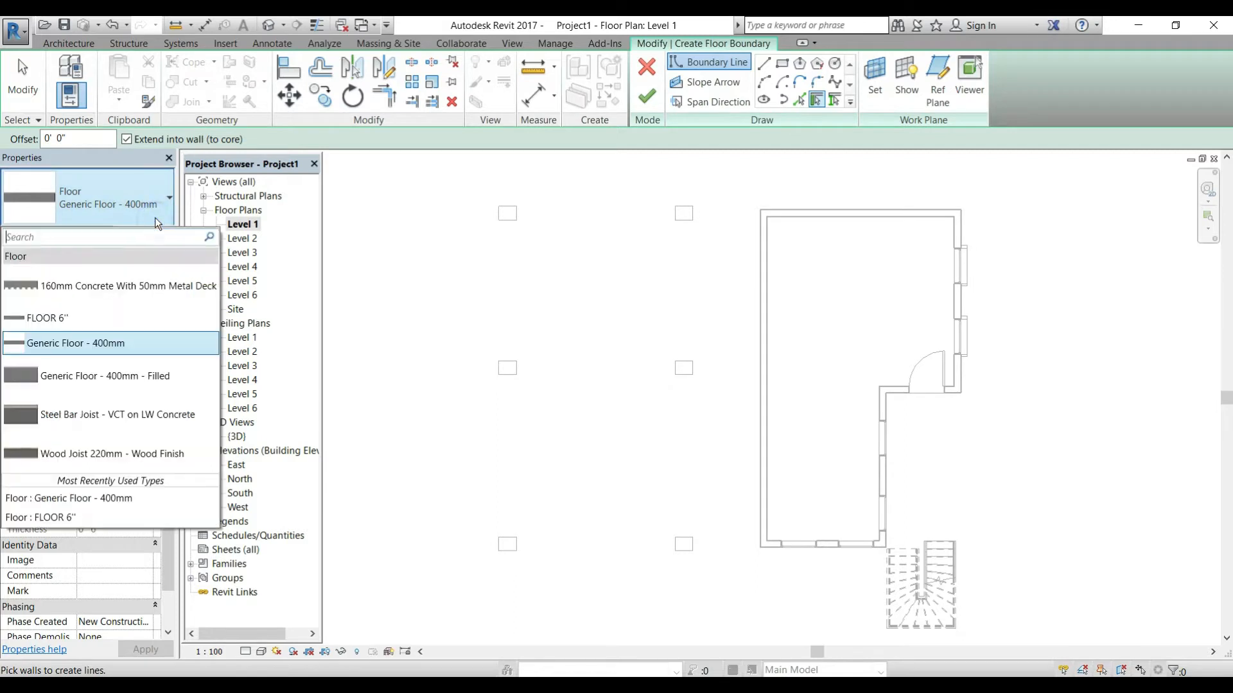
{"action": "left_click", "coordinate": [103, 292]}
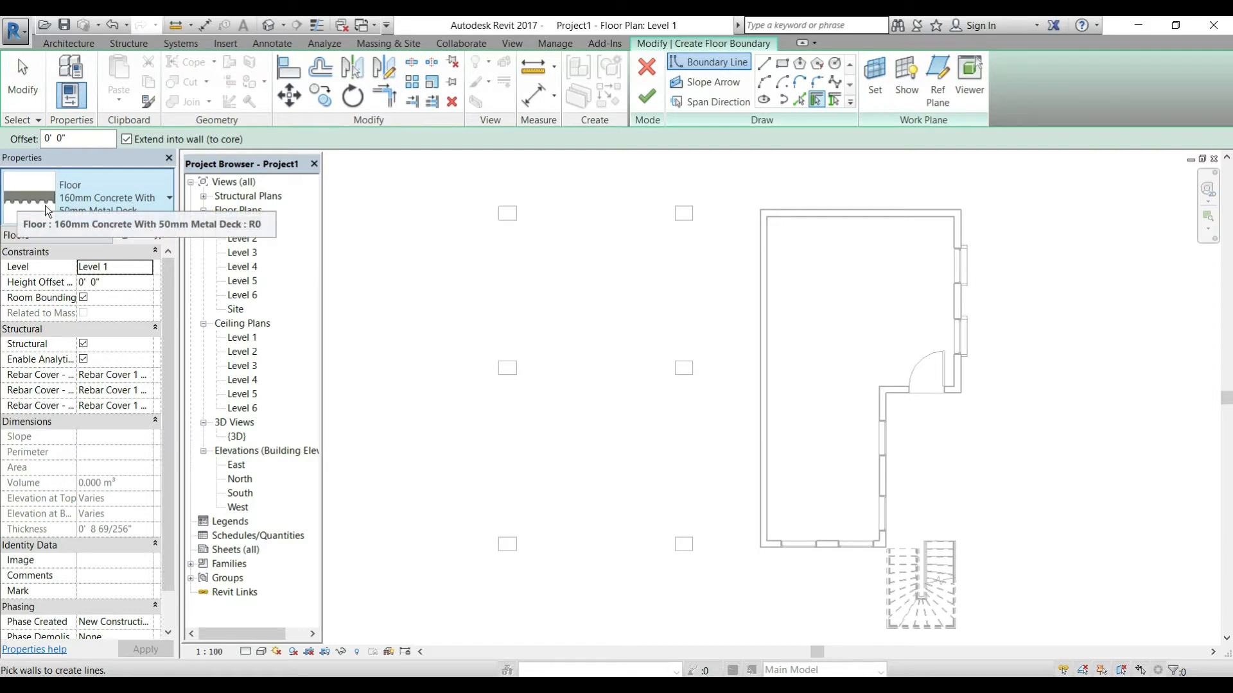
{"action": "left_click", "coordinate": [778, 67]}
{"action": "left_click", "coordinate": [499, 206]}
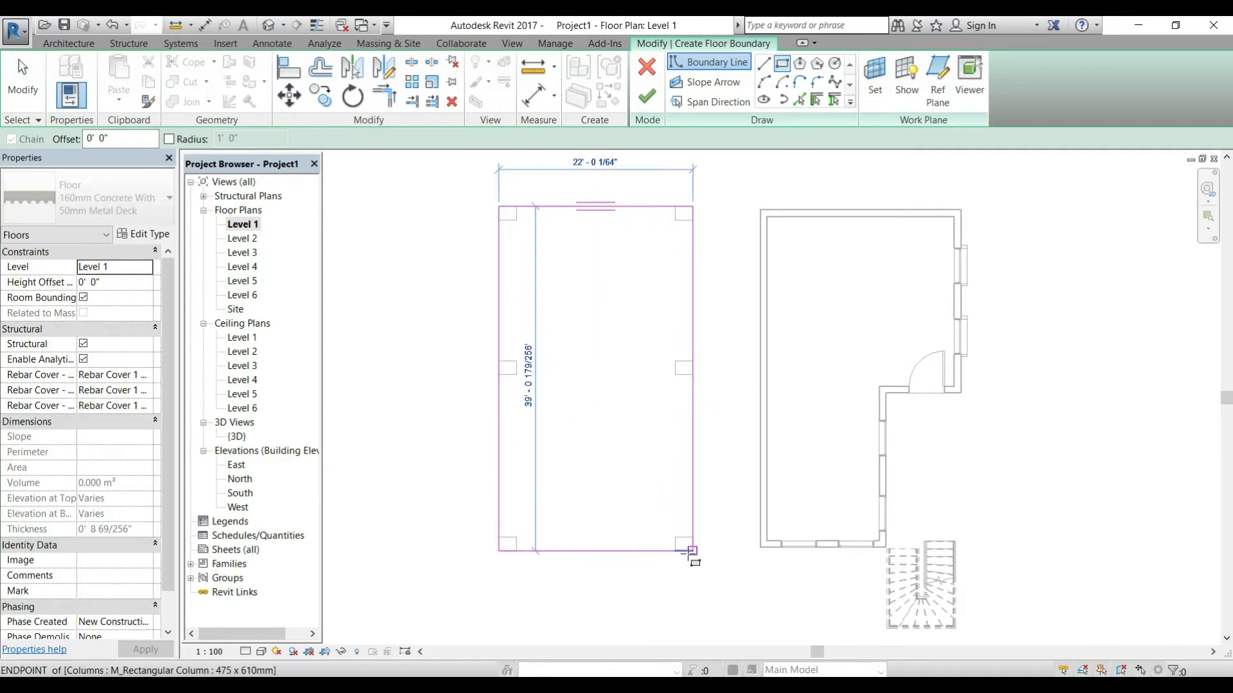
{"action": "left_click", "coordinate": [684, 550]}
{"action": "left_click", "coordinate": [693, 551]}
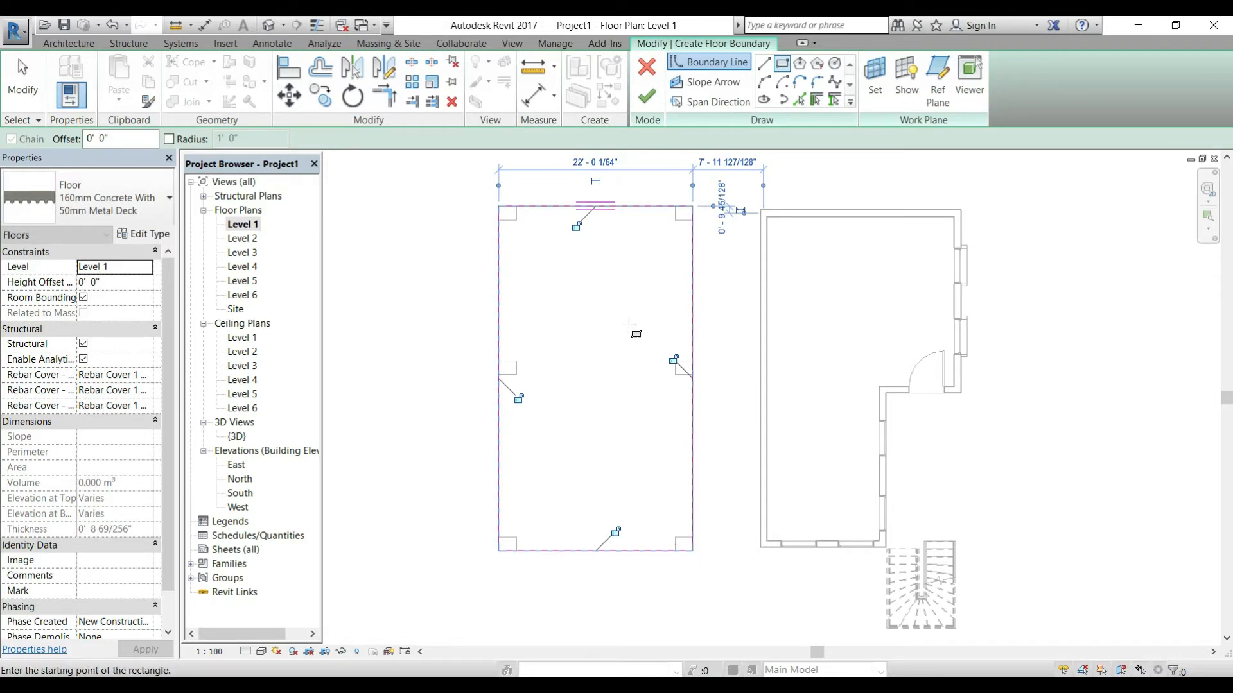
{"action": "left_click", "coordinate": [641, 109]}
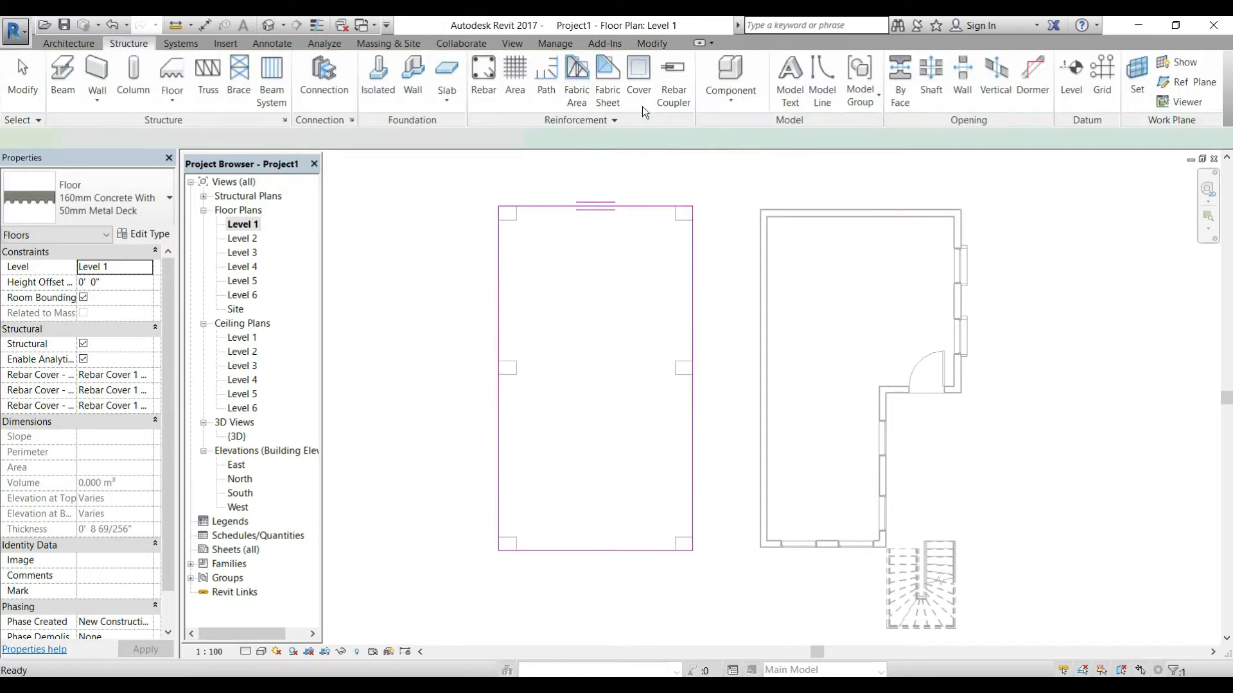
In the 3D view, copy the metal-deck floor around the six columns and paste it aligned to Level 2.
{"action": "left_click", "coordinate": [265, 25]}
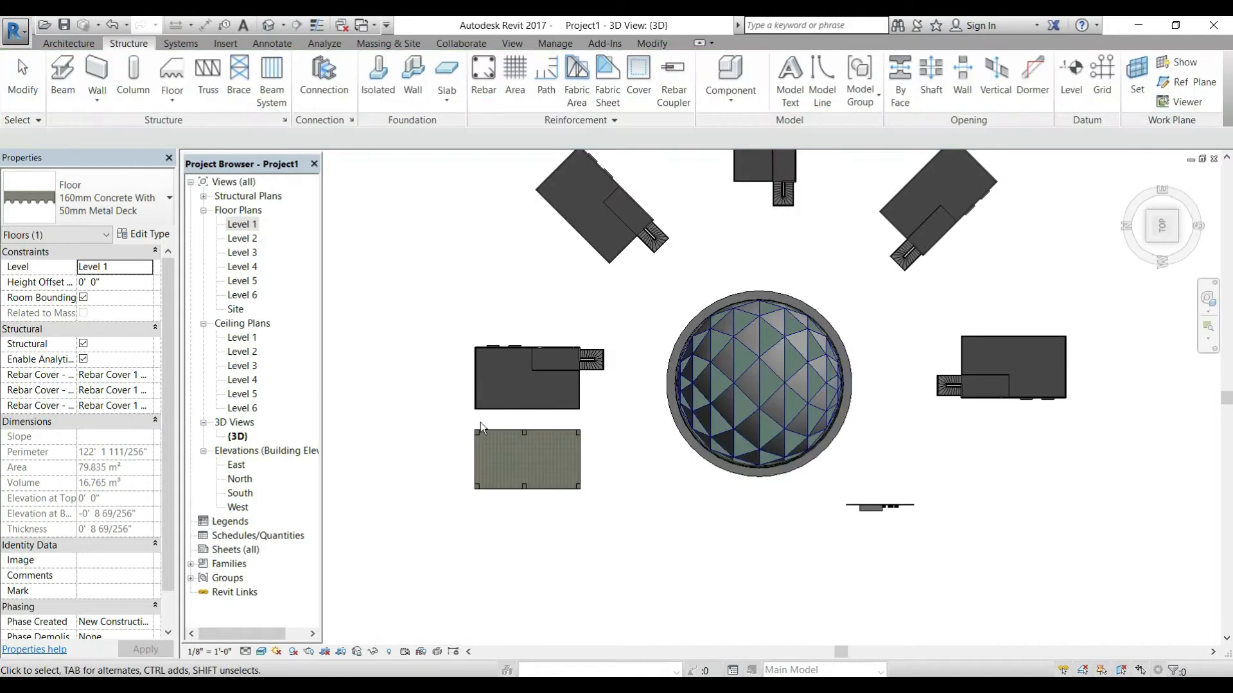
{"action": "middle_click_drag", "start_coordinate": [534, 563], "coordinate": [513, 352], "text": "shift"}
{"action": "middle_click_drag", "start_coordinate": [501, 479], "coordinate": [494, 453]}
{"action": "scroll", "coordinate": [487, 416], "scroll_direction": "up", "scroll_amount": 5}
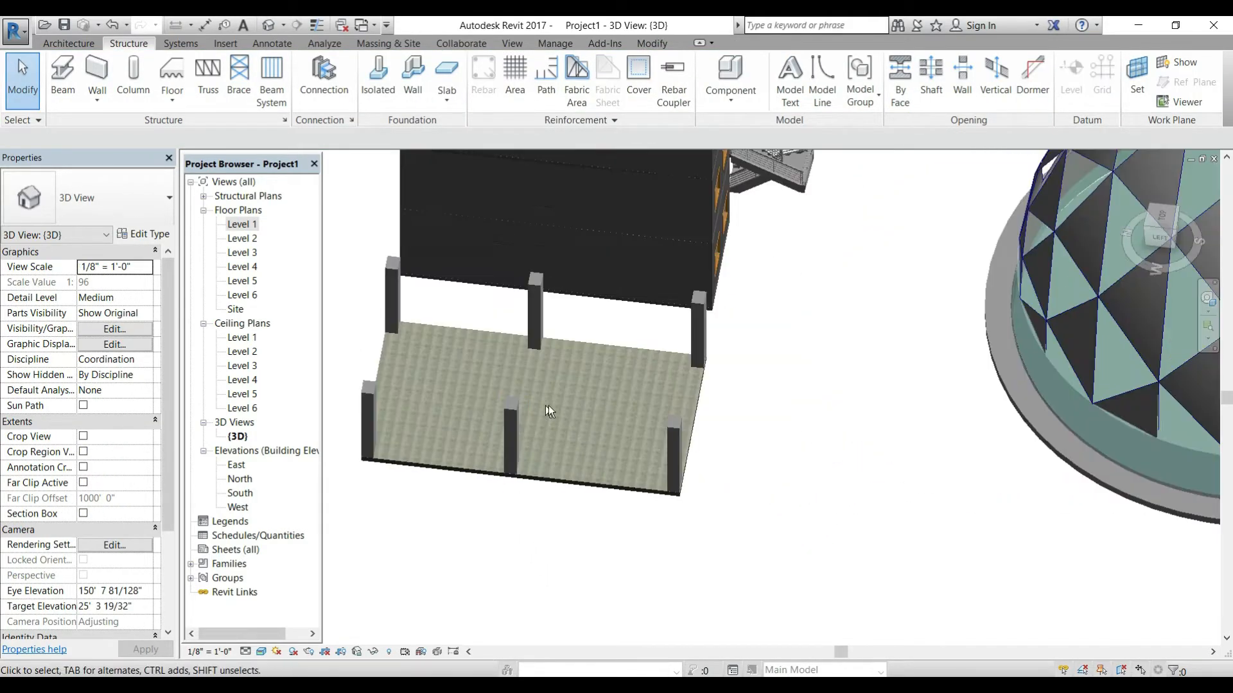
{"action": "middle_click_drag", "start_coordinate": [579, 427], "coordinate": [639, 449]}
{"action": "middle_click_drag", "start_coordinate": [514, 555], "coordinate": [558, 539], "text": "shift"}
{"action": "left_click", "coordinate": [544, 530]}
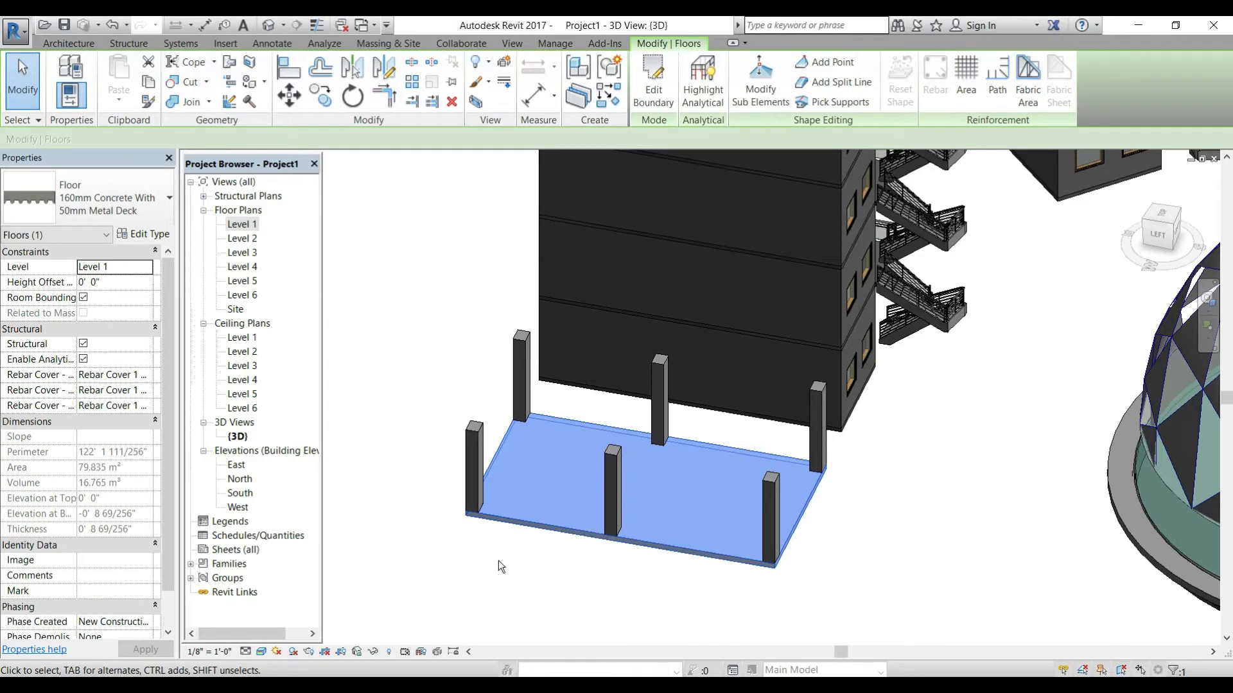
{"action": "left_click", "coordinate": [152, 85]}
{"action": "left_click", "coordinate": [119, 100]}
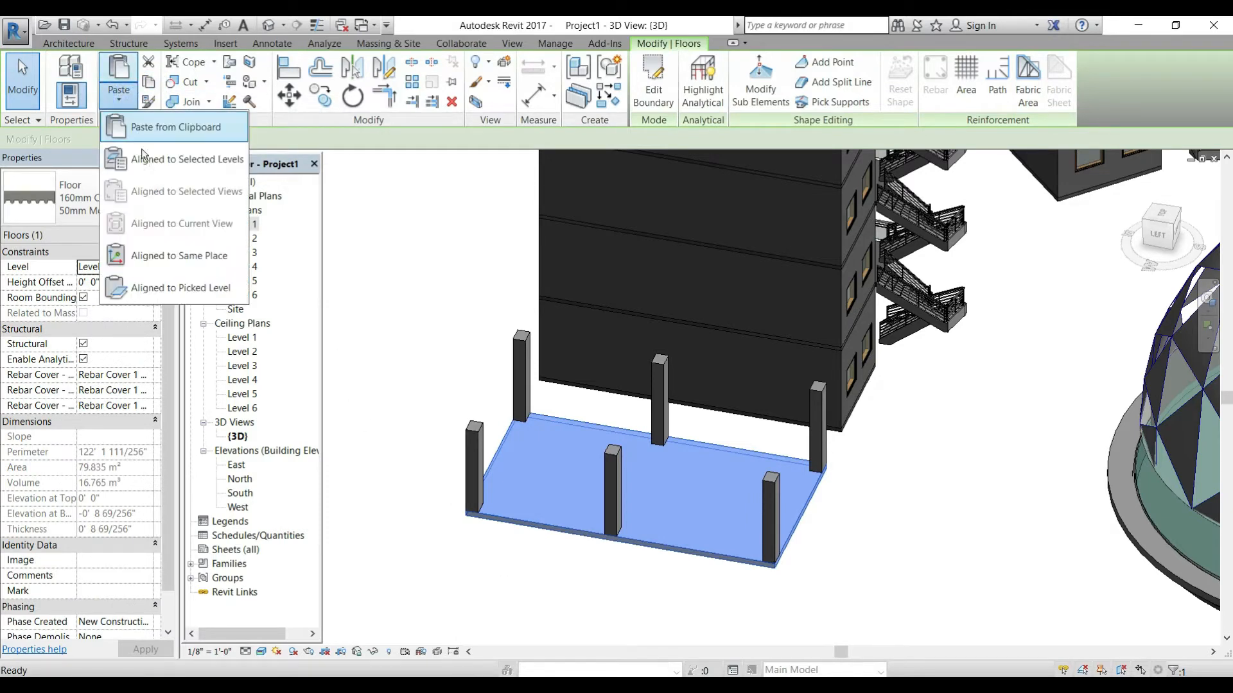
{"action": "left_click", "coordinate": [146, 160]}
{"action": "left_click", "coordinate": [531, 259]}
{"action": "left_click", "coordinate": [612, 459]}
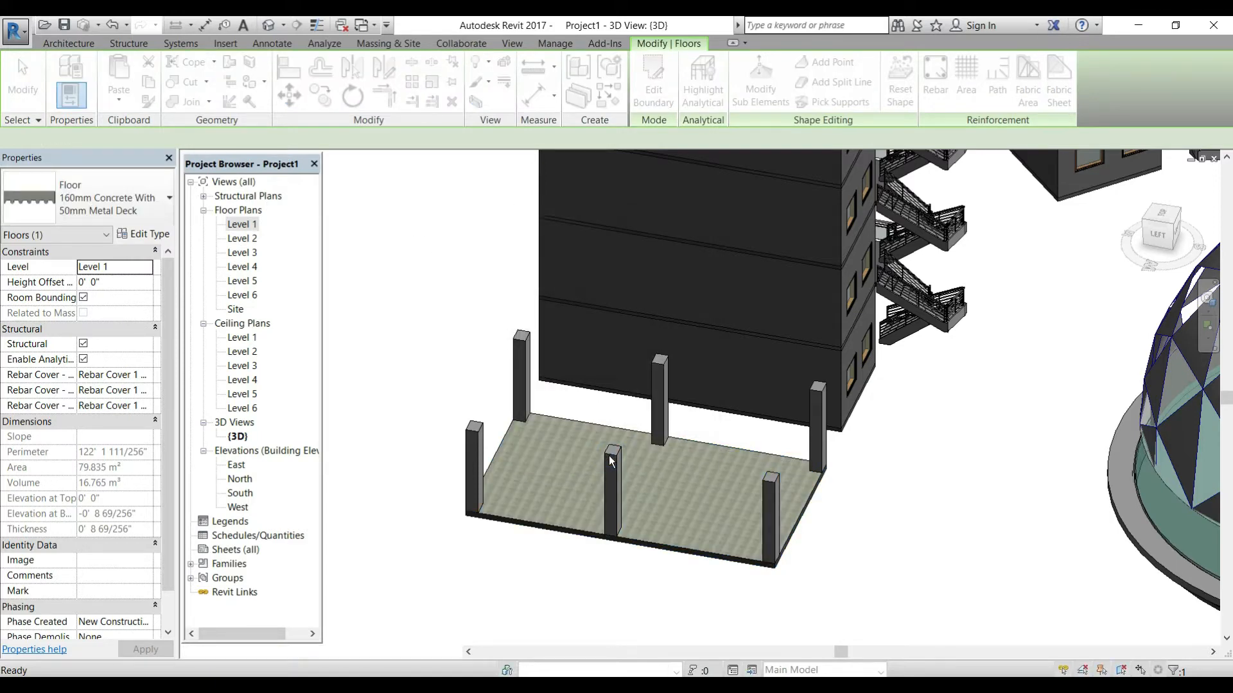
Copy five of the 475 x 610mm columns, leaving out the far corner one, and paste them aligned to Levels 2, 3 and 4.
{"action": "middle_click_drag", "start_coordinate": [557, 543], "coordinate": [489, 468], "text": "shift"}
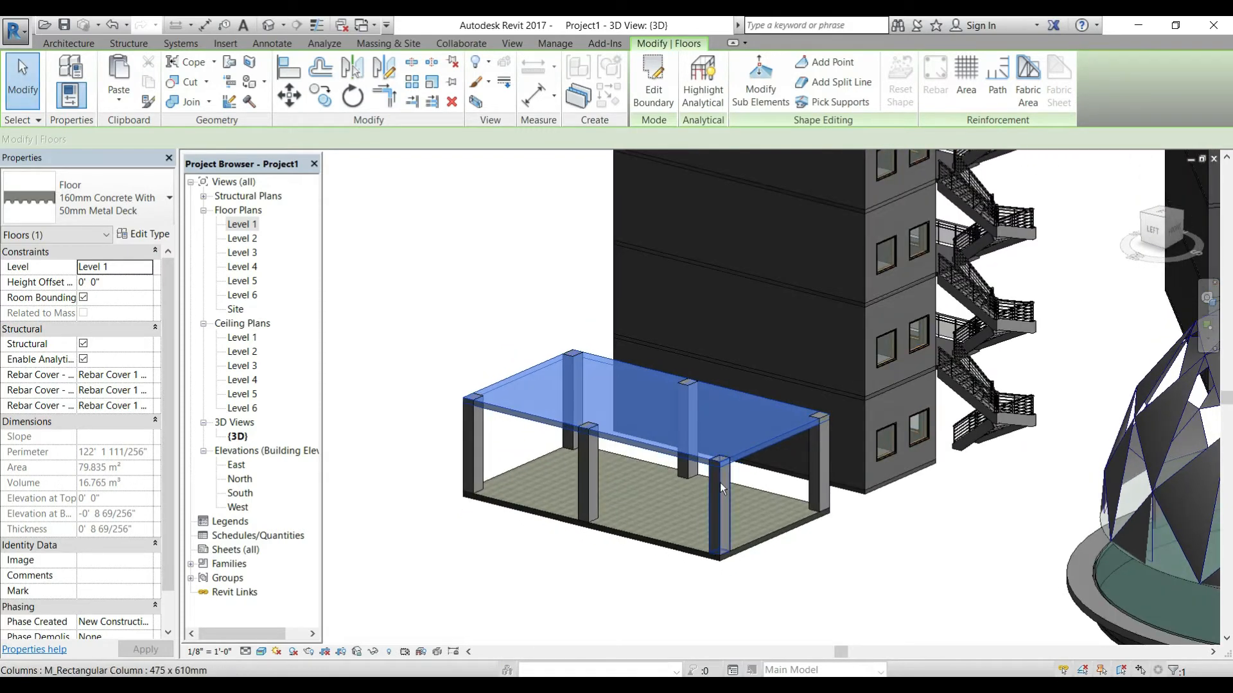
{"action": "left_click", "coordinate": [719, 481]}
{"action": "left_click", "coordinate": [816, 481], "text": "ctrl"}
{"action": "left_click", "coordinate": [591, 454], "text": "ctrl"}
{"action": "left_click", "coordinate": [472, 432], "text": "ctrl"}
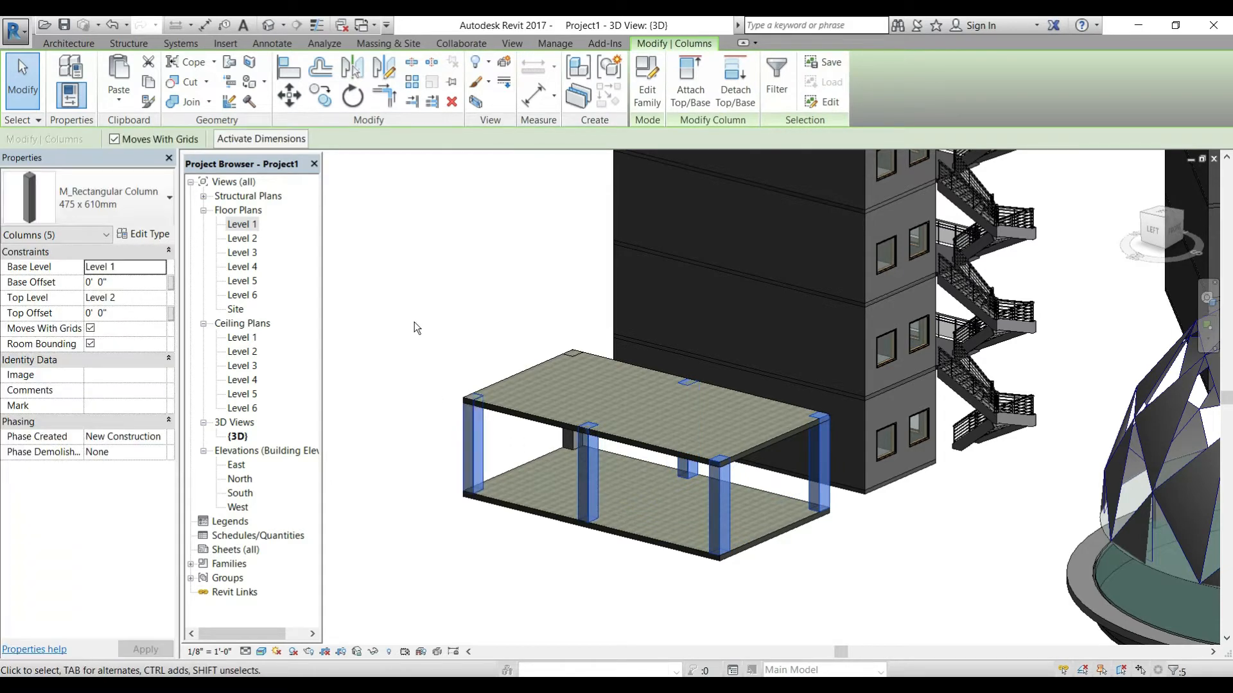
{"action": "left_click", "coordinate": [149, 82]}
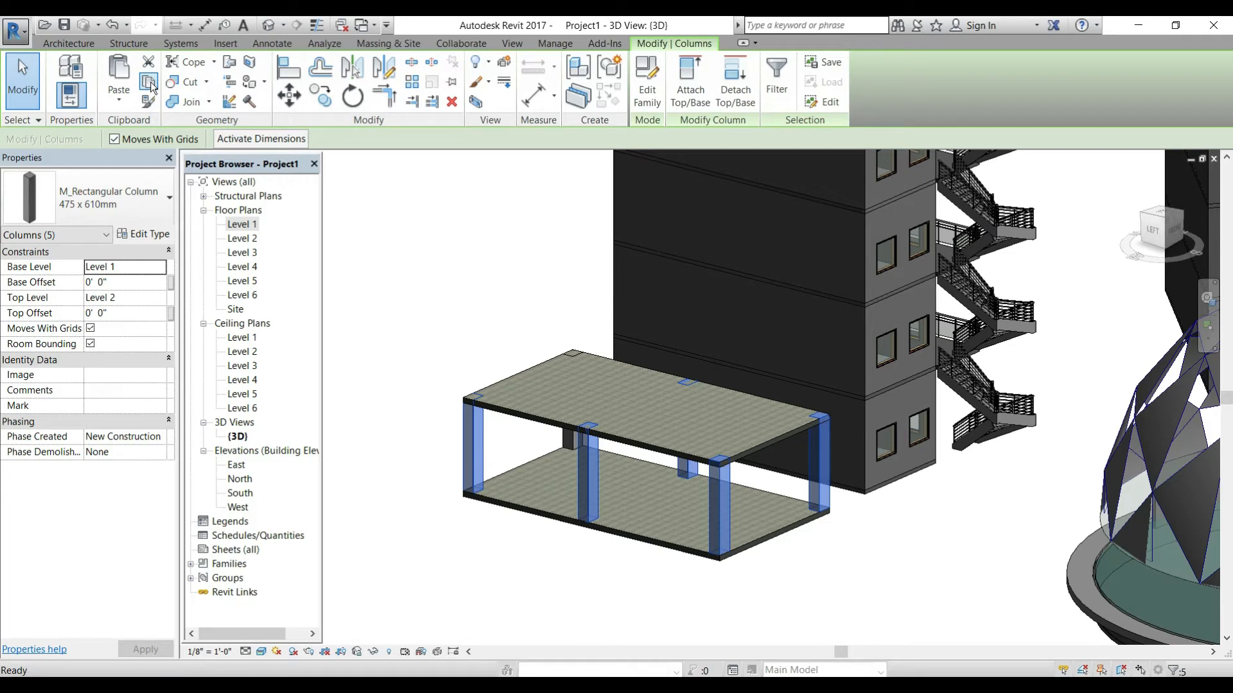
{"action": "left_click", "coordinate": [119, 93]}
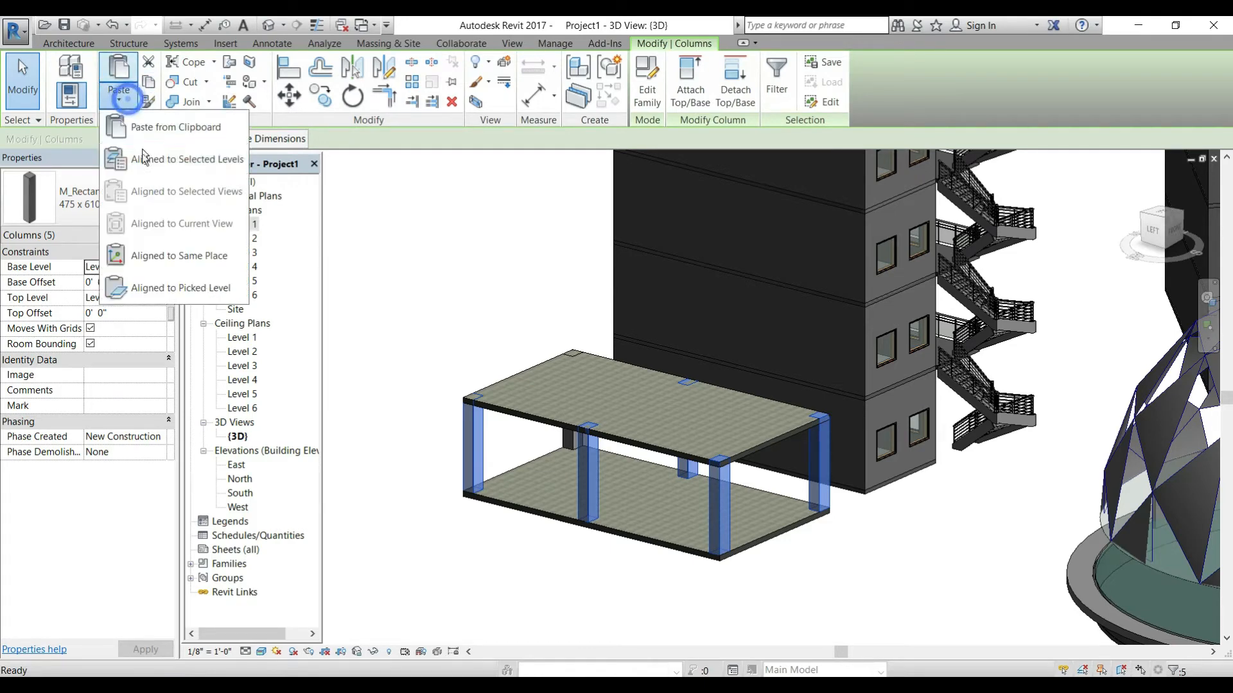
{"action": "left_click", "coordinate": [144, 171]}
{"action": "left_click", "coordinate": [549, 259]}
{"action": "left_click", "coordinate": [544, 269], "text": "shift"}
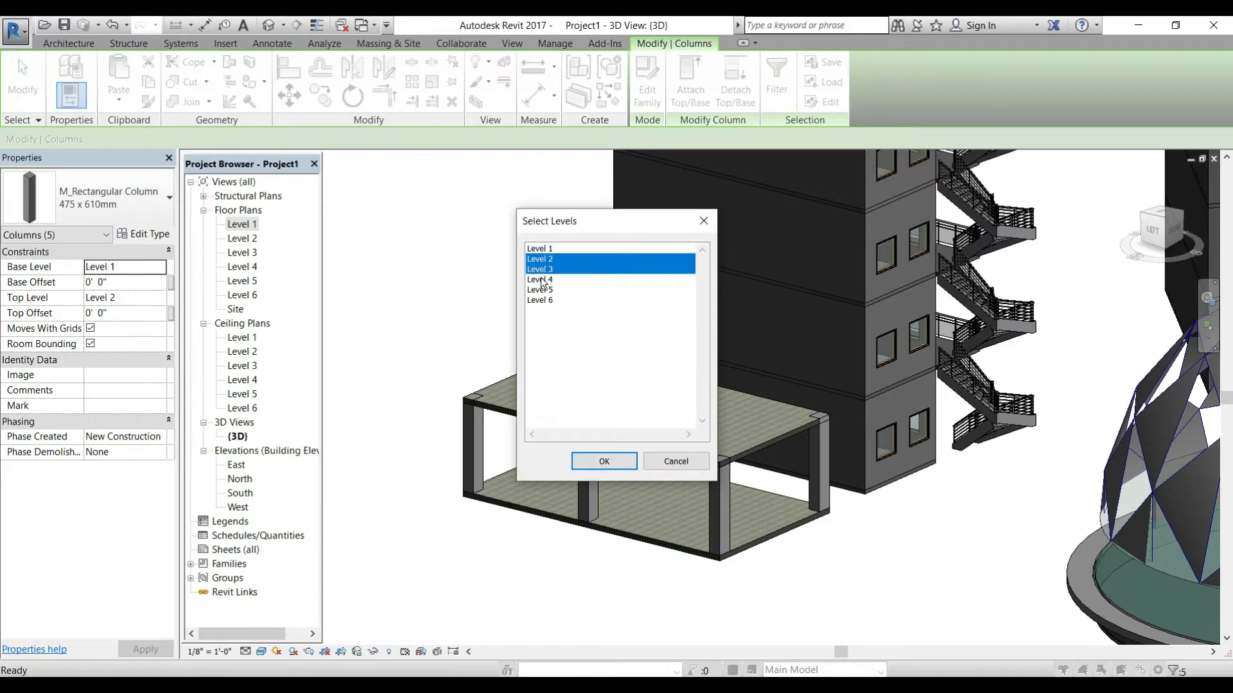
{"action": "left_click", "coordinate": [543, 281], "text": "shift"}
{"action": "left_click", "coordinate": [604, 462]}
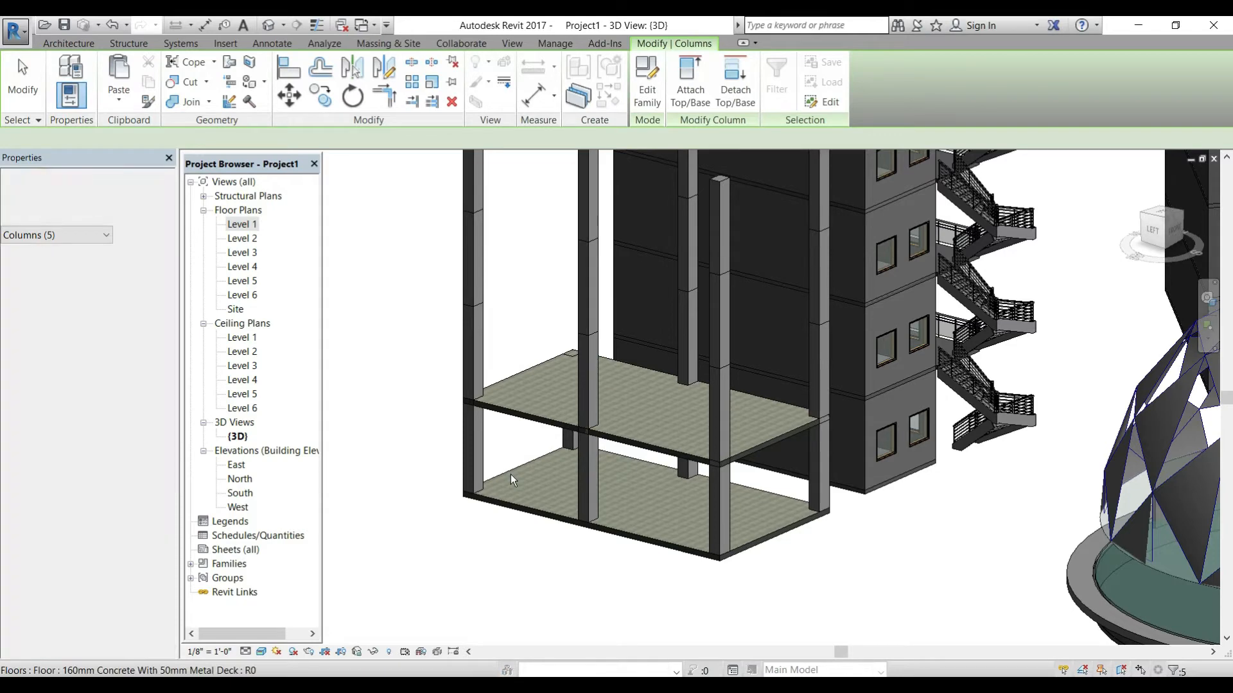
Copy the Level 2 metal-deck floor and paste it aligned to Levels 3, 4 and 5.
{"action": "scroll", "coordinate": [510, 474], "scroll_direction": "down", "scroll_amount": 1}
{"action": "left_click", "coordinate": [542, 436]}
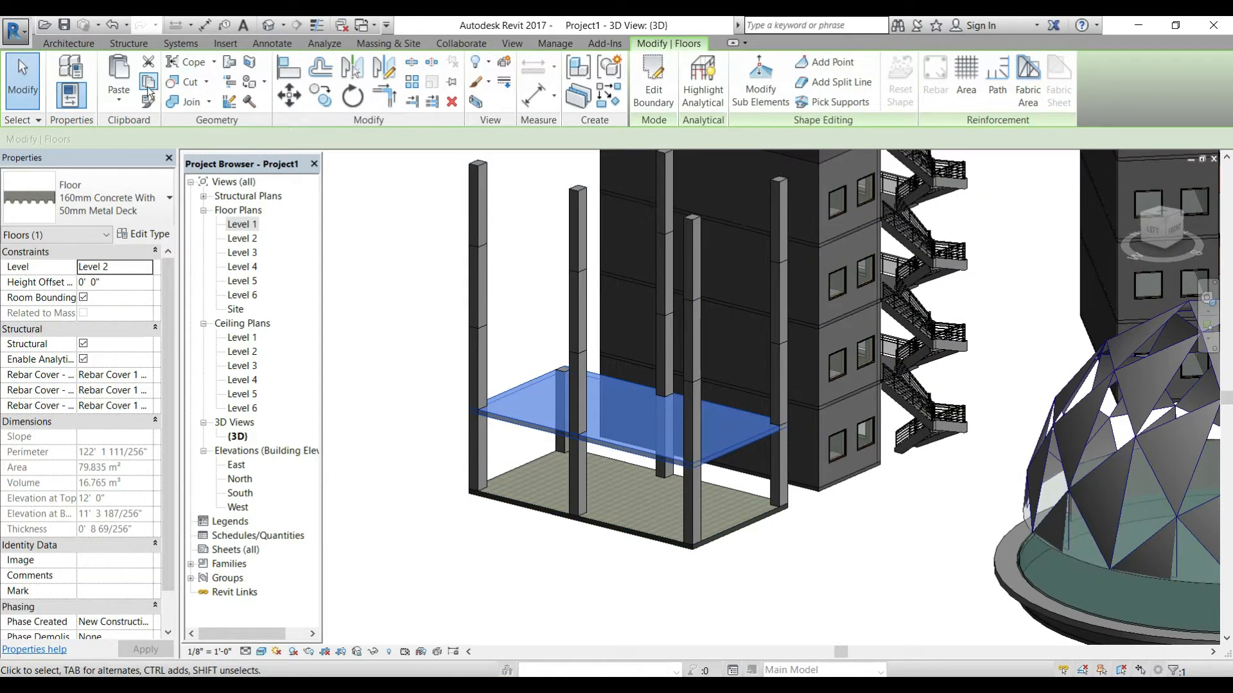
{"action": "left_click", "coordinate": [120, 101]}
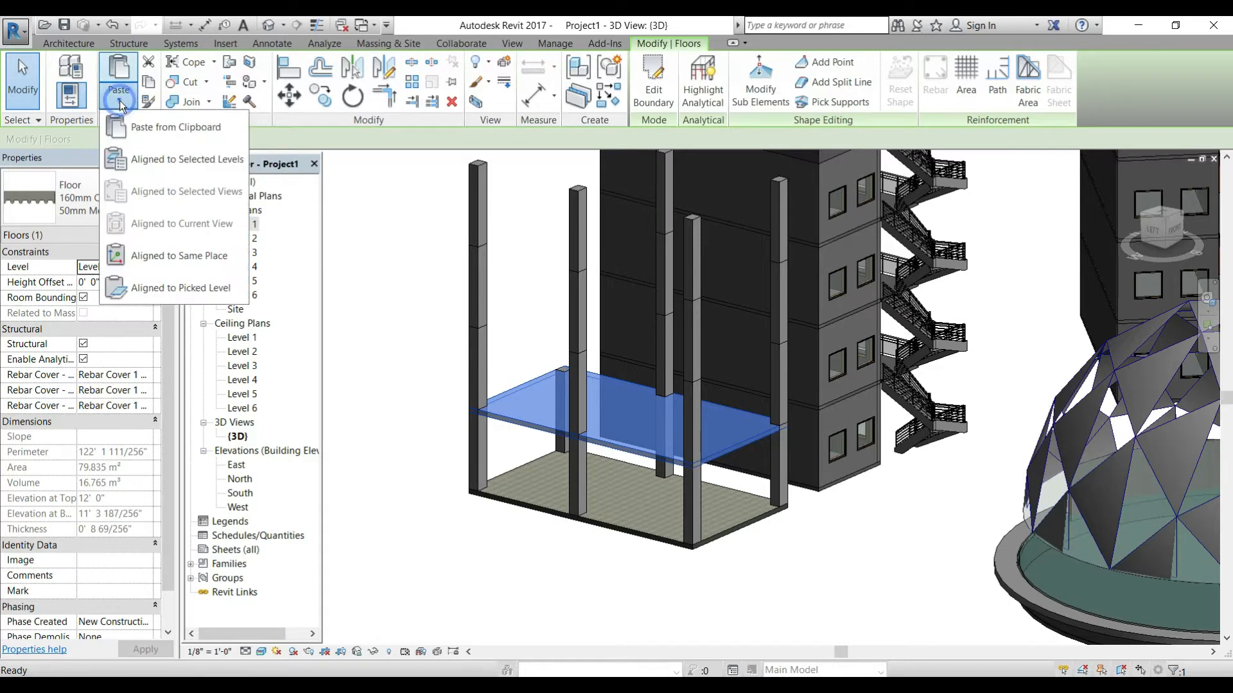
{"action": "left_click", "coordinate": [187, 159]}
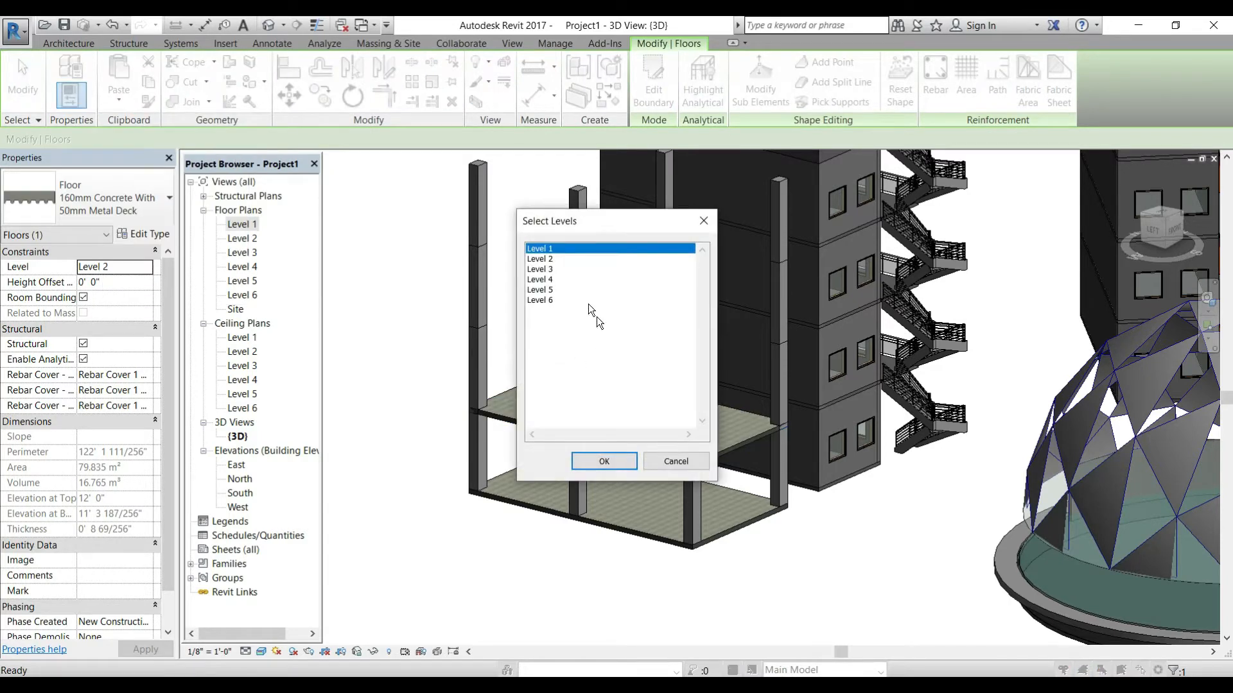
{"action": "left_click", "coordinate": [549, 270]}
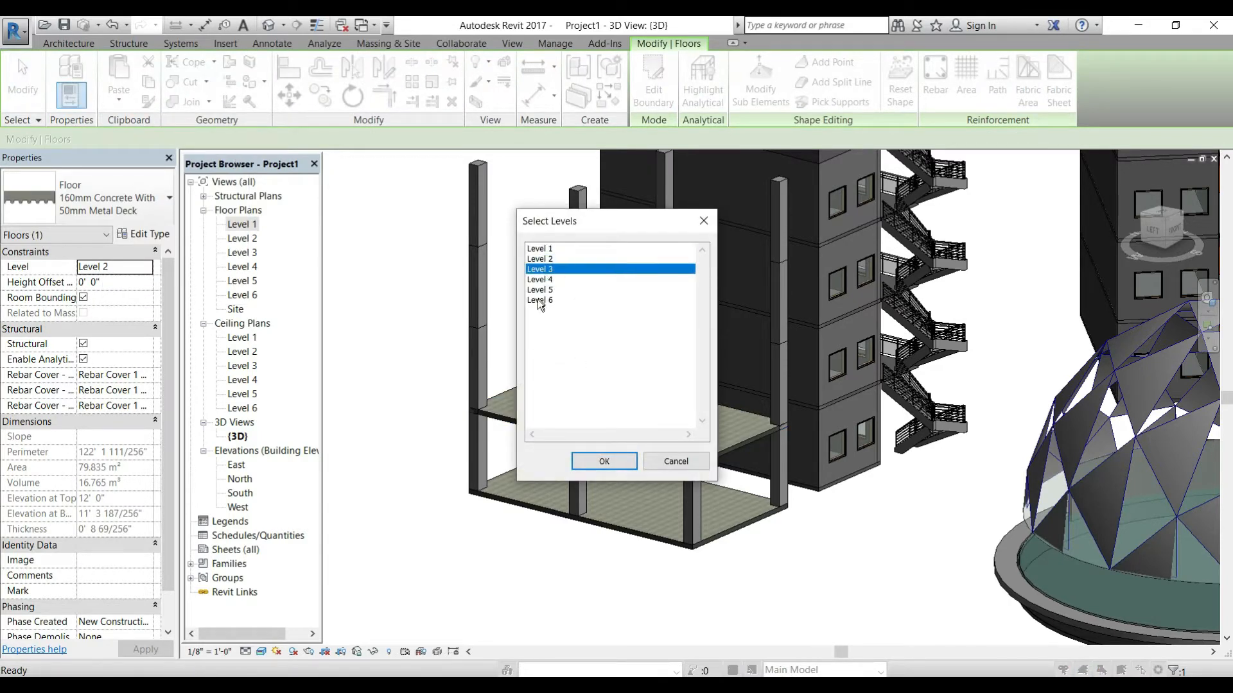
{"action": "left_click", "coordinate": [549, 280], "text": "ctrl"}
{"action": "left_click", "coordinate": [616, 461]}
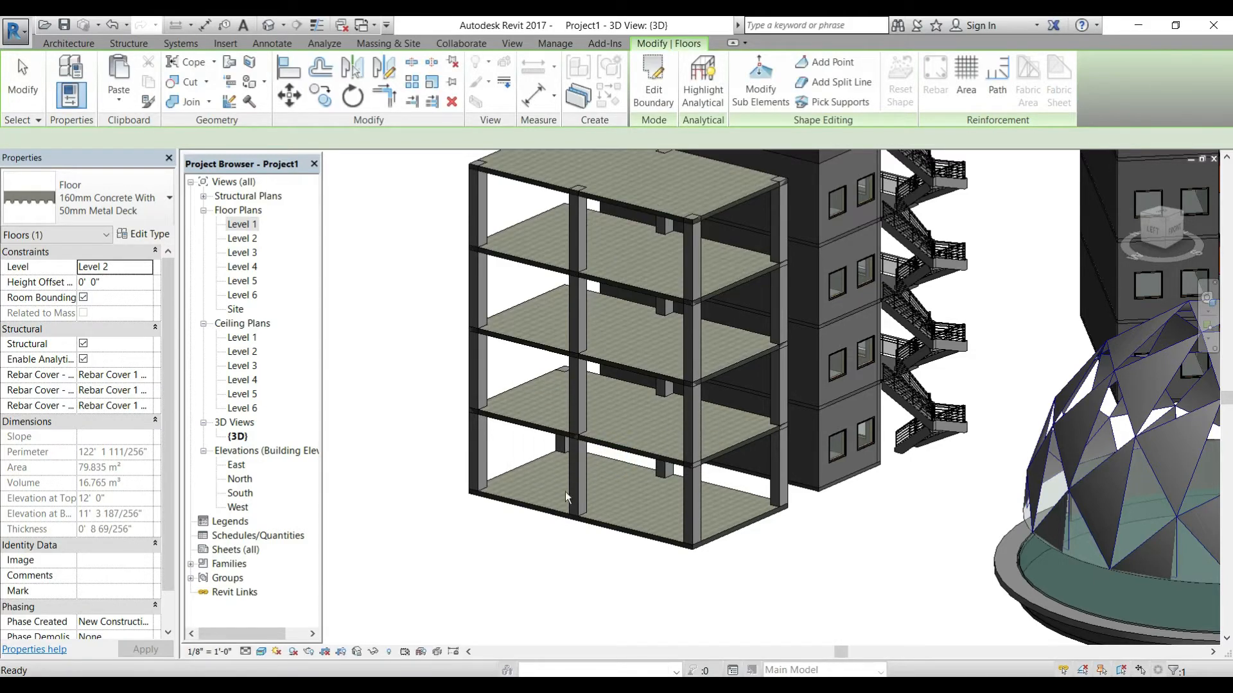
Delete the Level 1 metal-deck floor at the base of the columns.
{"action": "left_click", "coordinate": [634, 530]}
{"action": "key", "text": "Delete"}
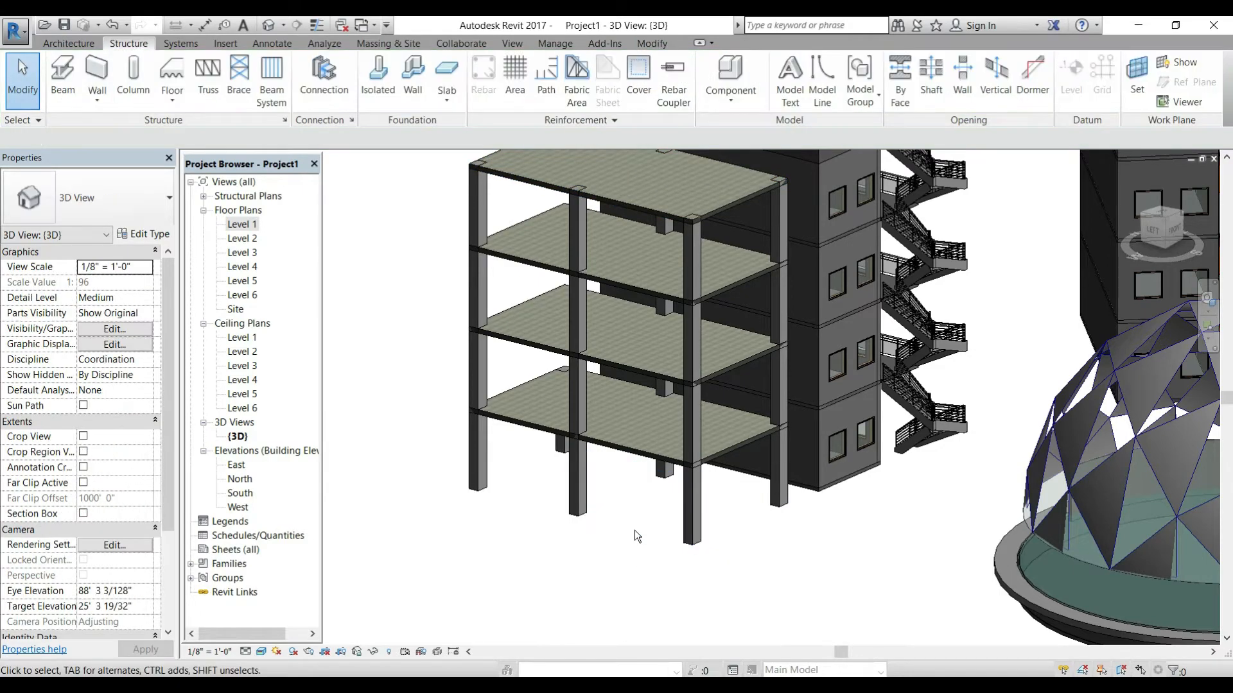
{"action": "mouse_move", "coordinate": [634, 549]}
{"action": "middle_mouse_down", "text": "shift"}
{"action": "mouse_move", "coordinate": [655, 550]}
{"action": "mouse_move", "coordinate": [669, 503]}
{"action": "mouse_move", "coordinate": [605, 632]}
{"action": "mouse_move", "coordinate": [594, 569]}
{"action": "mouse_move", "coordinate": [551, 575]}
{"action": "mouse_move", "coordinate": [540, 556]}
{"action": "mouse_move", "coordinate": [591, 577]}
{"action": "mouse_move", "coordinate": [619, 535]}
{"action": "middle_mouse_up", "text": "shift"}
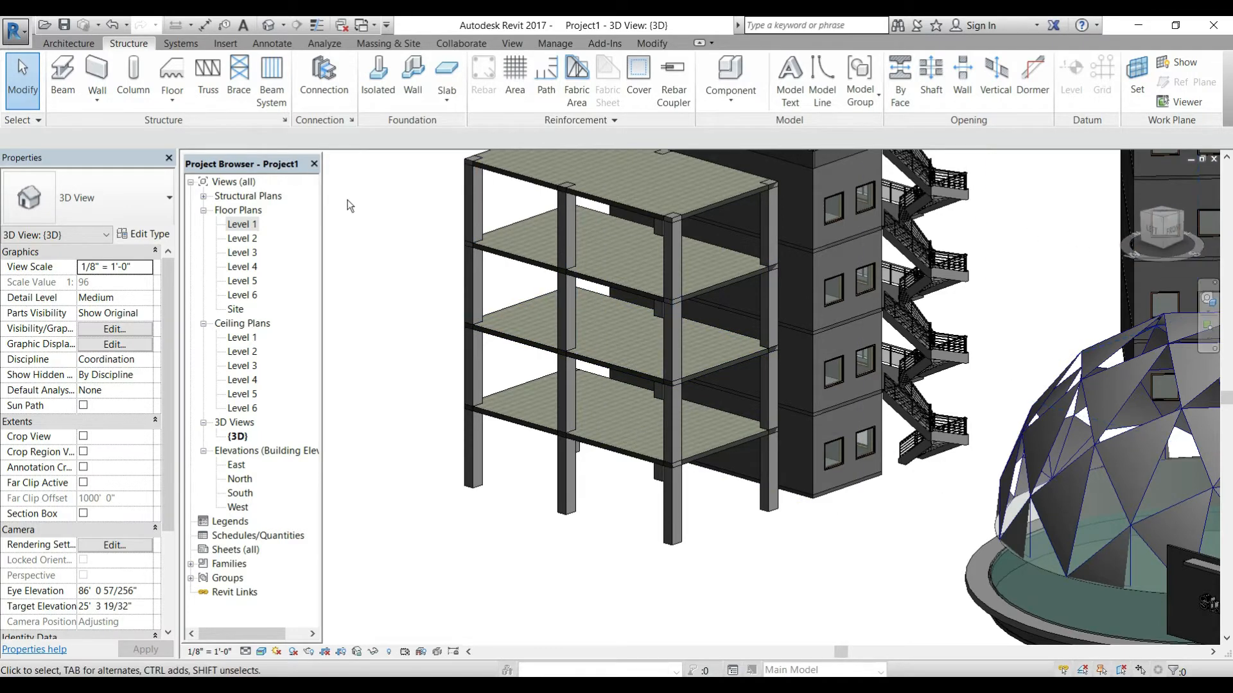
On the Level 1 plan, create a U-shaped ramp west of the columns with a 22' first run and a slightly longer parallel return run.
{"action": "double_click", "coordinate": [243, 224]}
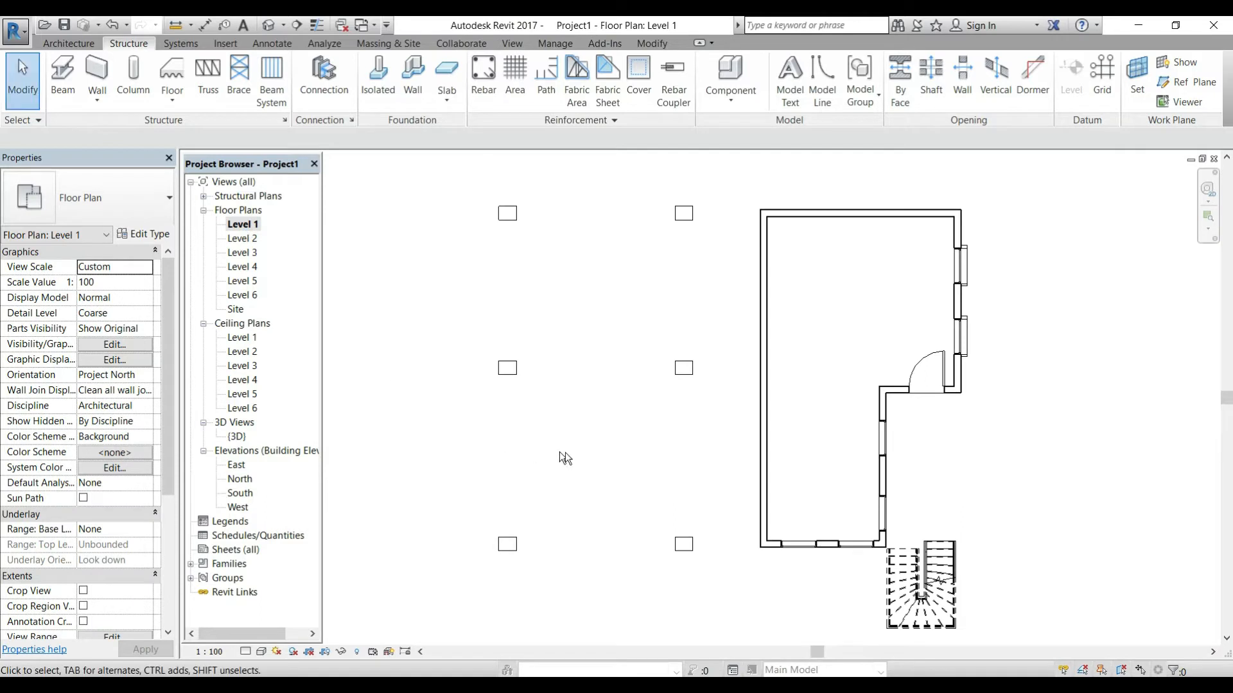
{"action": "middle_click_drag", "start_coordinate": [565, 435], "coordinate": [749, 454]}
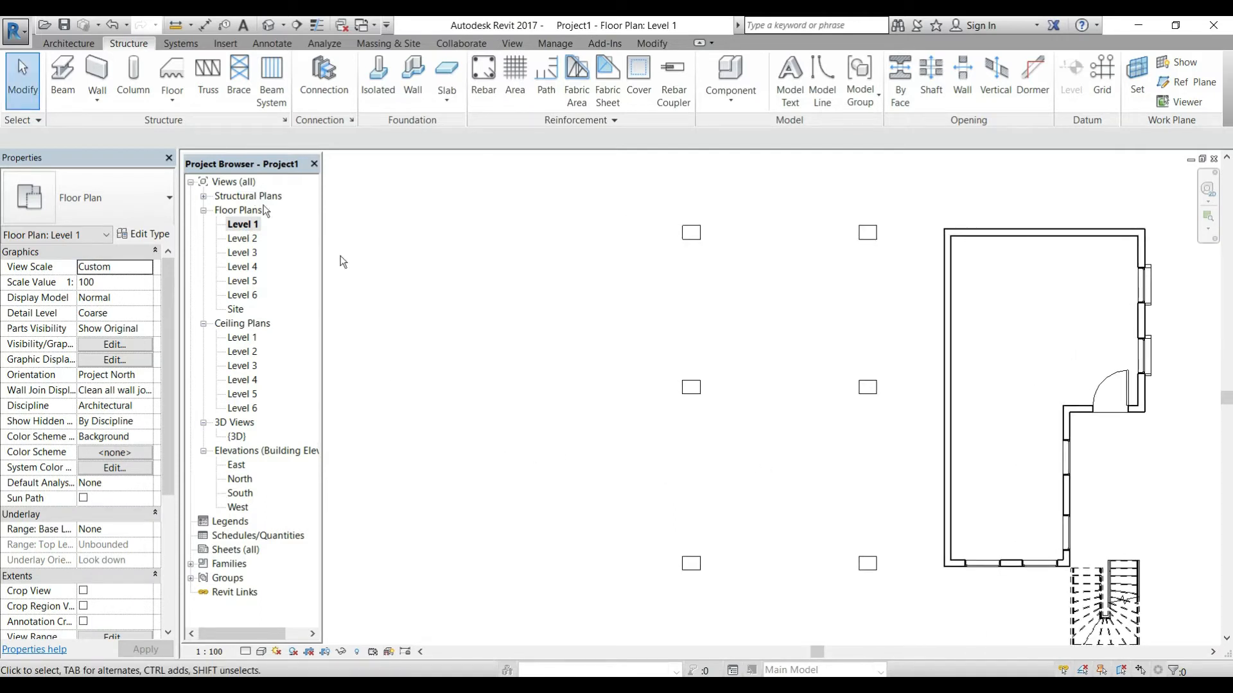
{"action": "left_click", "coordinate": [55, 45]}
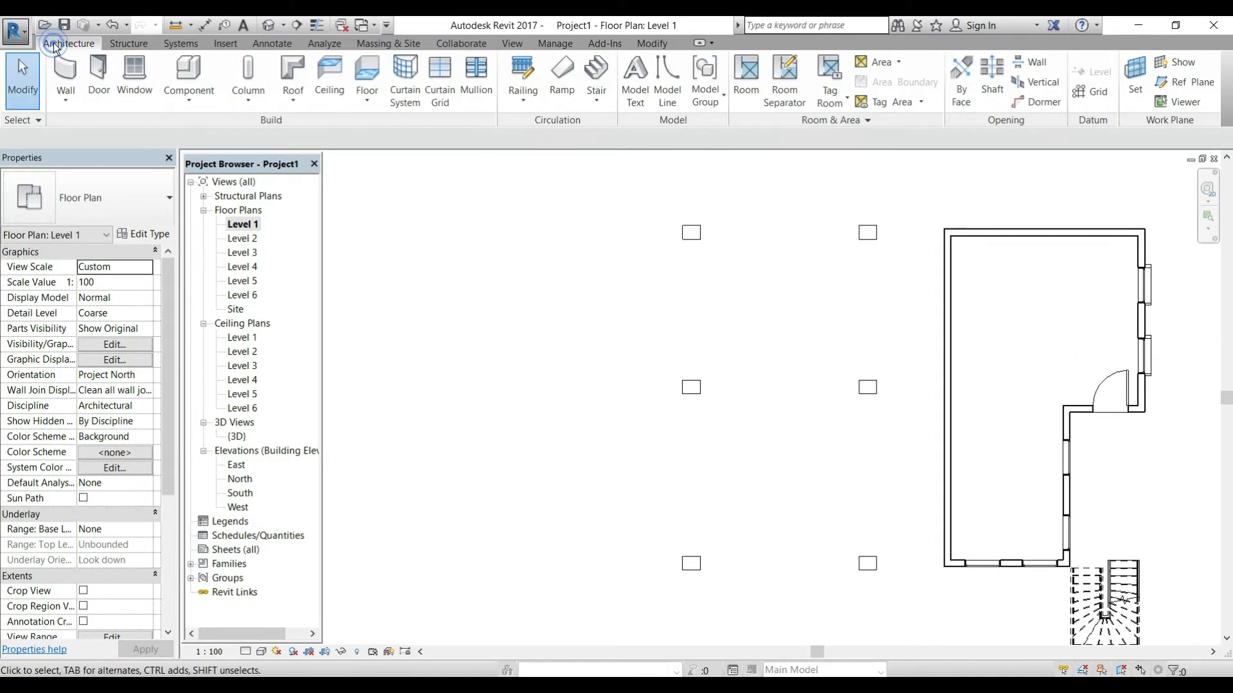
{"action": "left_click", "coordinate": [551, 96]}
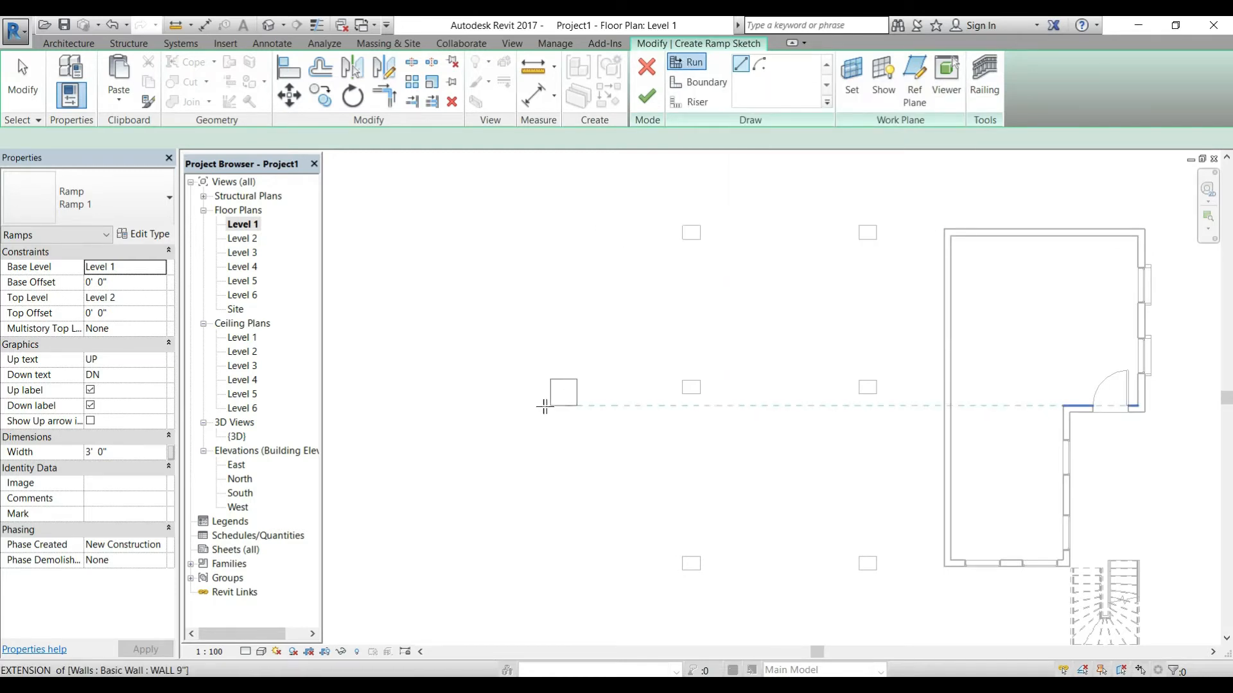
{"action": "left_click", "coordinate": [546, 456]}
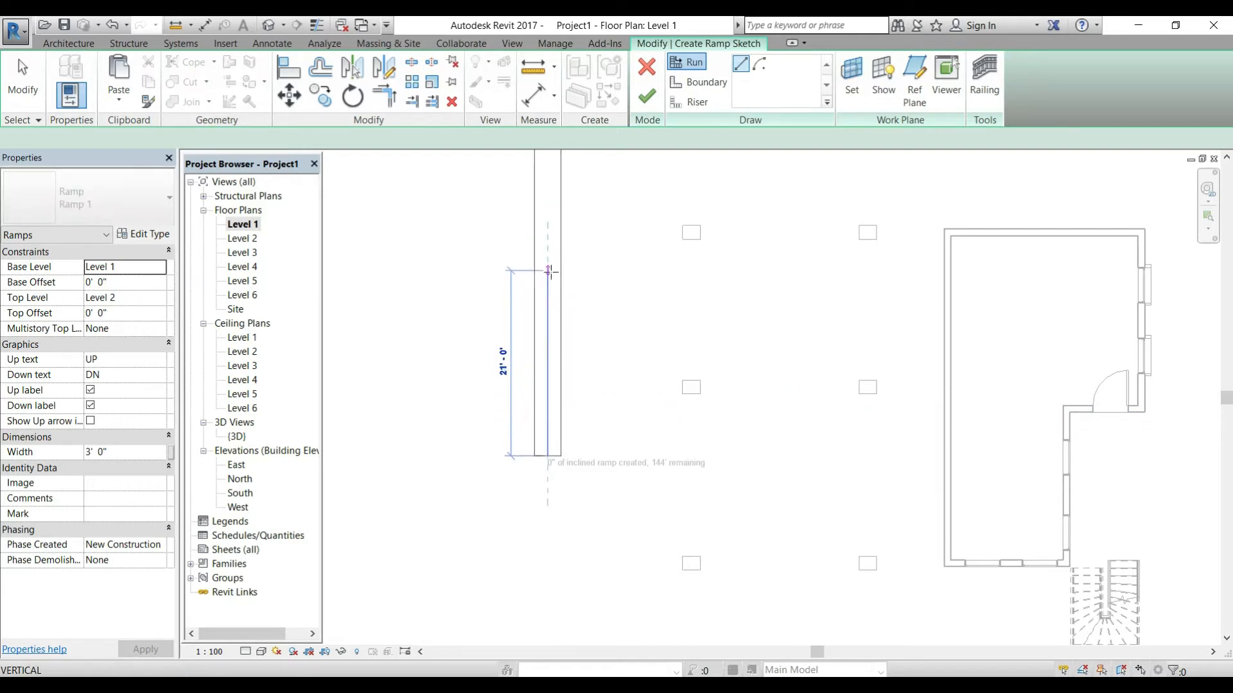
{"action": "left_click", "coordinate": [547, 262]}
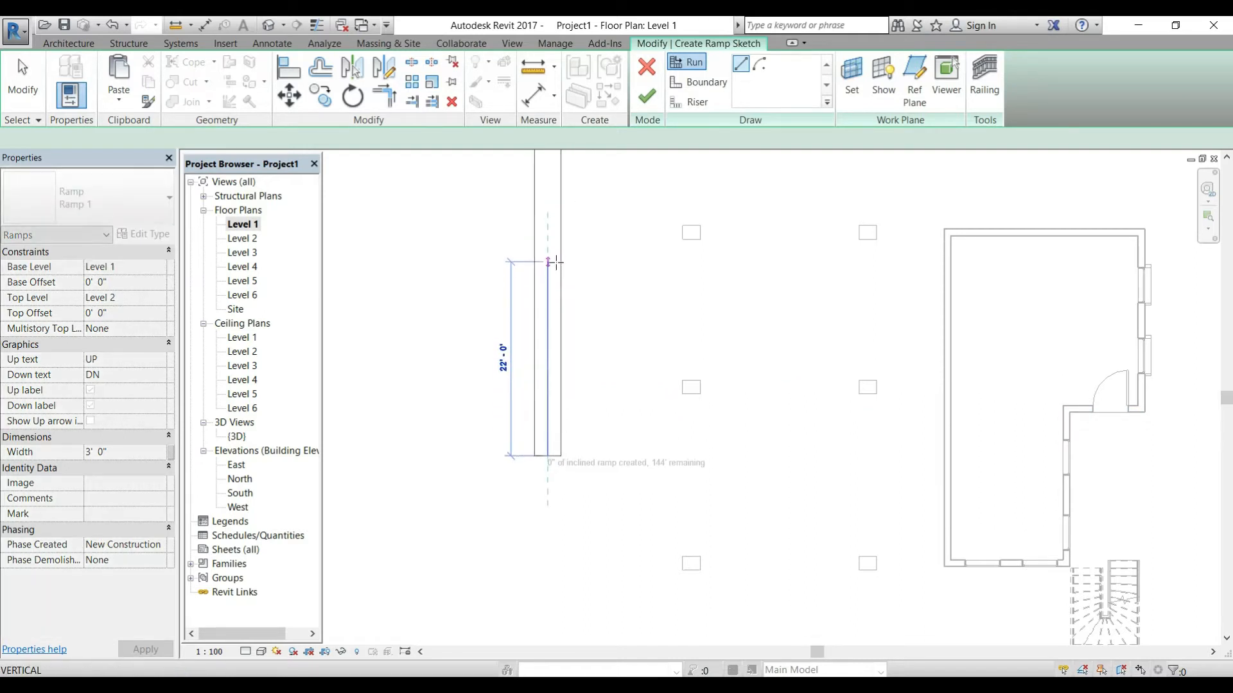
{"action": "left_click", "coordinate": [635, 262]}
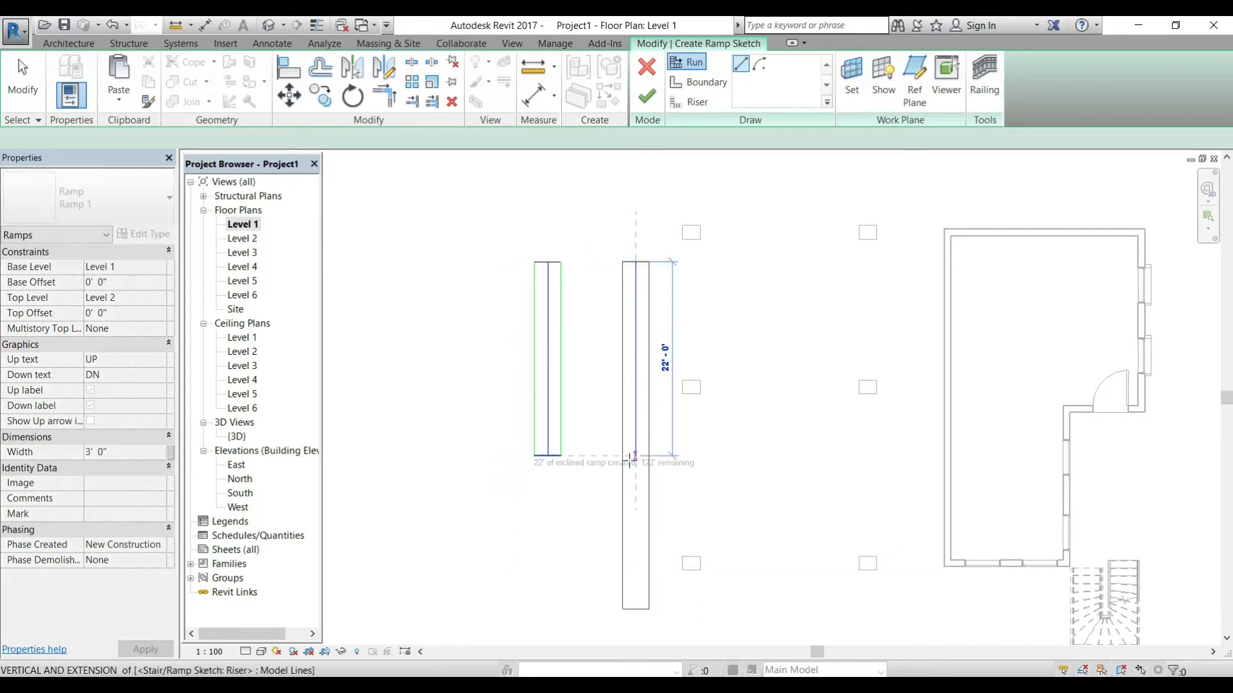
{"action": "left_click", "coordinate": [635, 490]}
{"action": "left_click", "coordinate": [646, 98]}
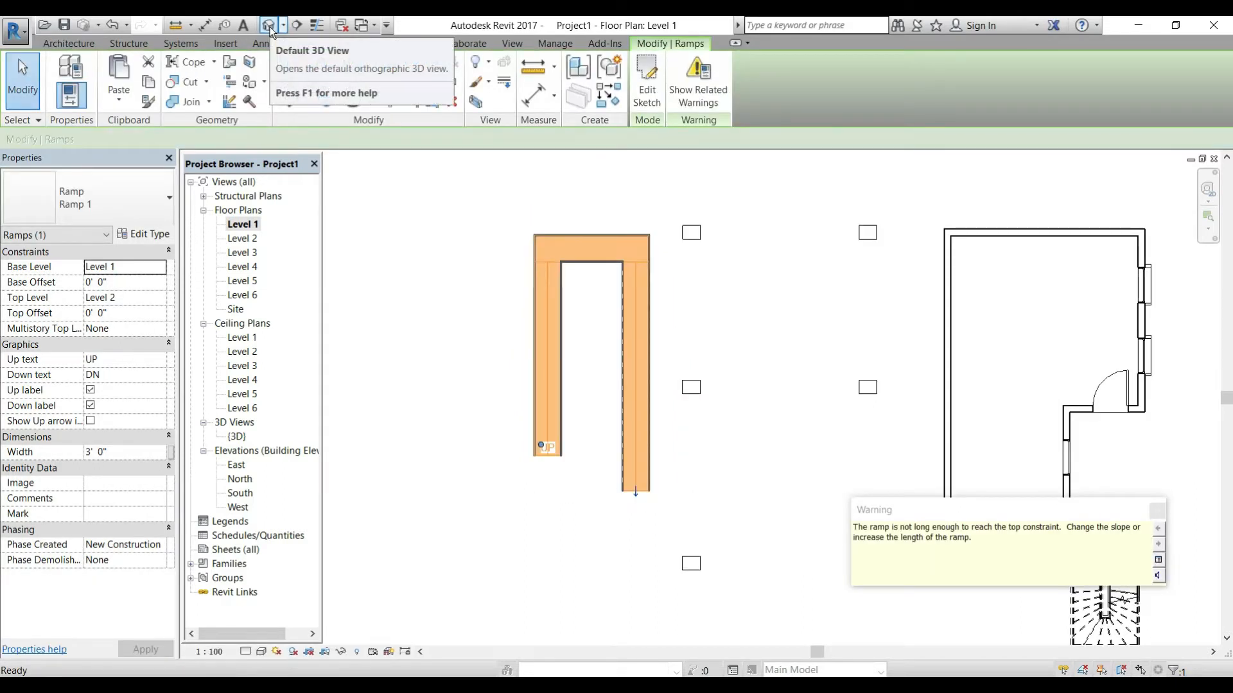
Switch to the 3D view and select the new ramp beside the column structure.
{"action": "left_click", "coordinate": [268, 26]}
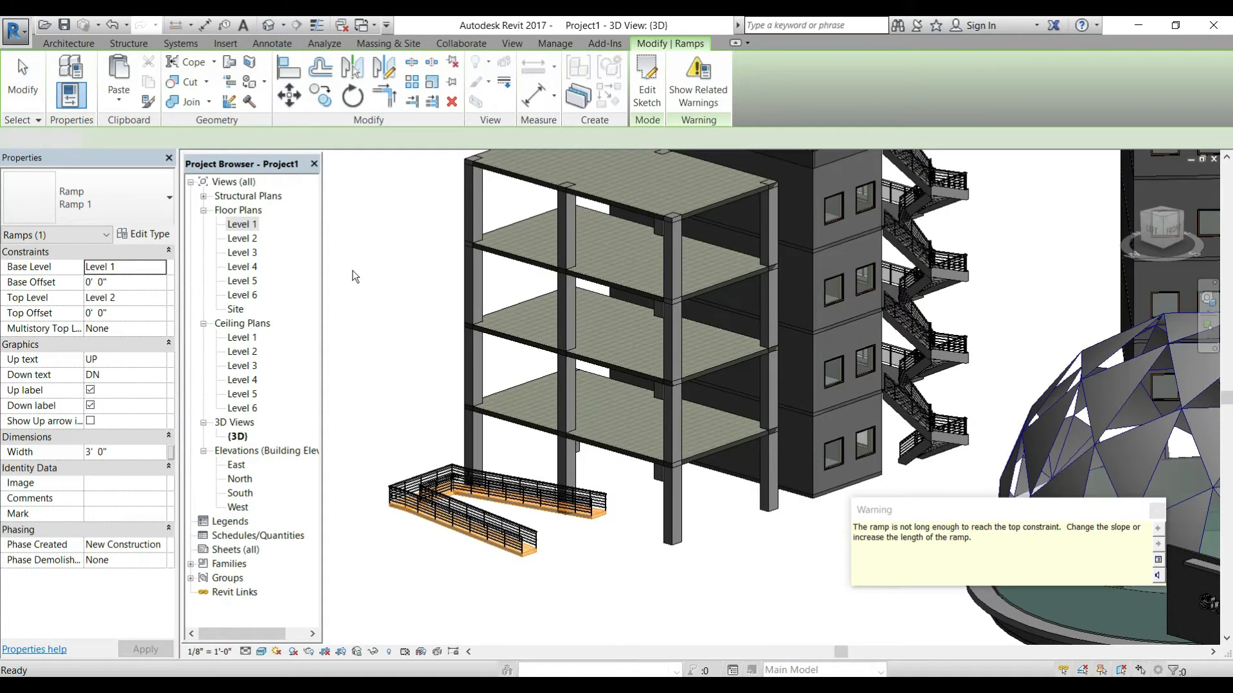
{"action": "middle_click_drag", "start_coordinate": [426, 430], "coordinate": [641, 595], "text": "shift"}
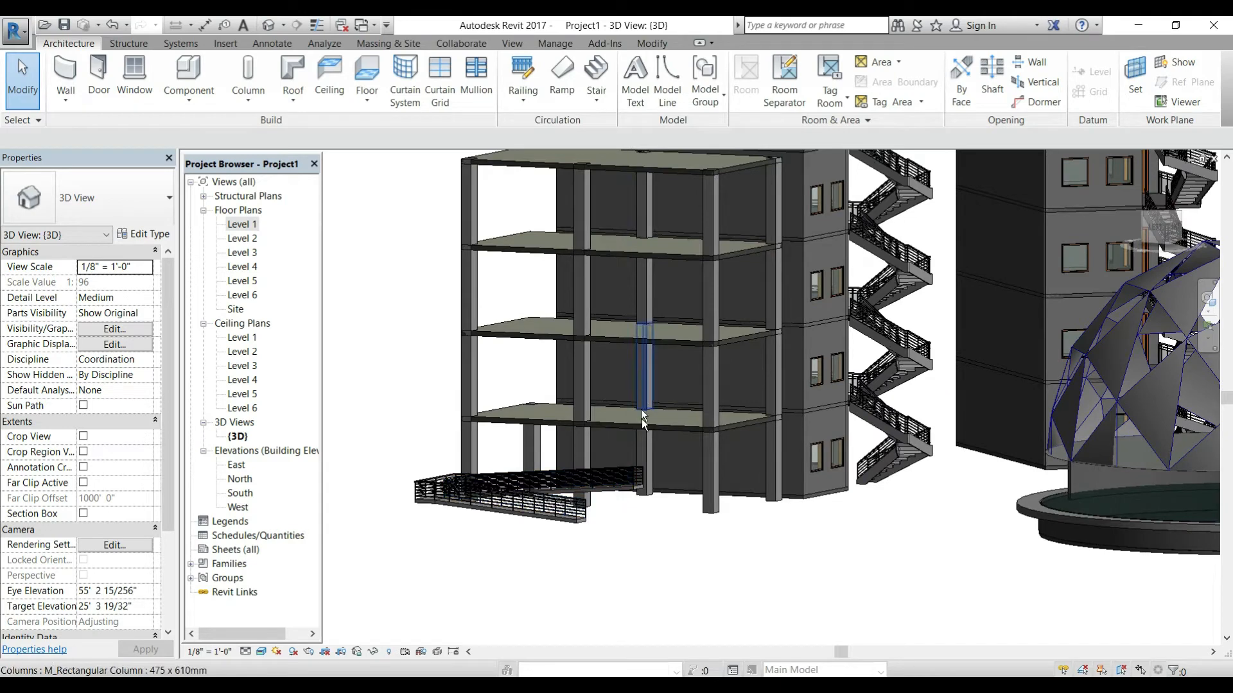
{"action": "left_click", "coordinate": [615, 489]}
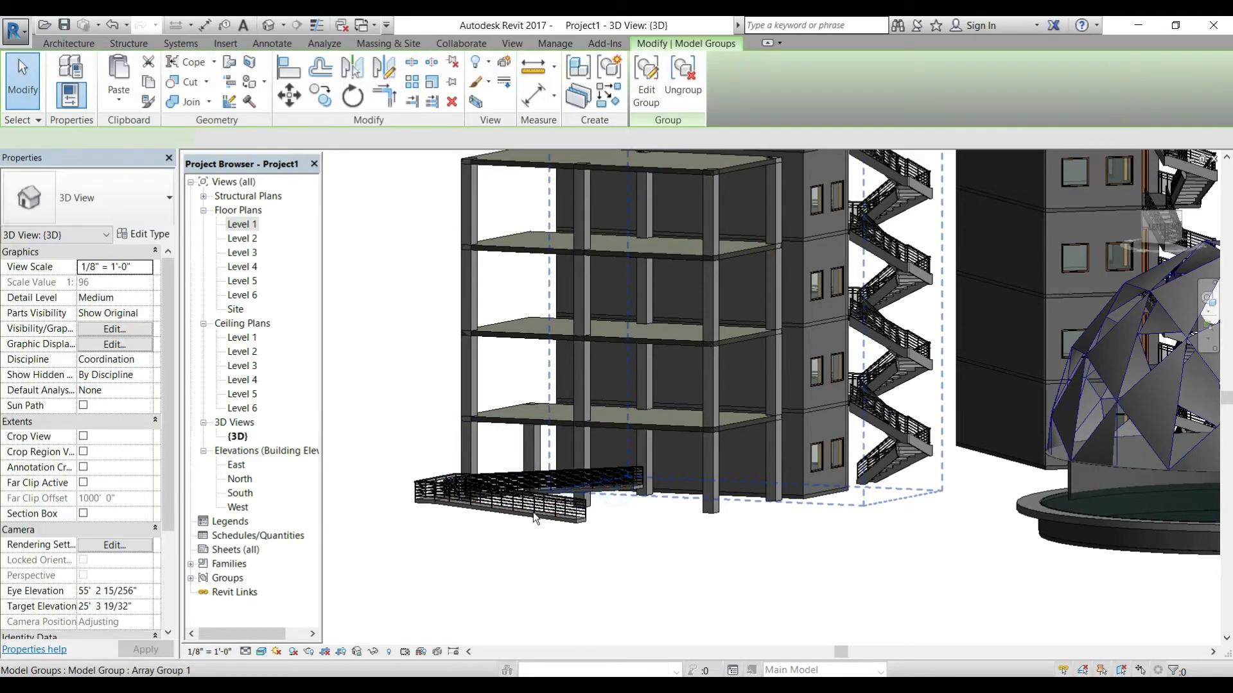
{"action": "left_click", "coordinate": [559, 521]}
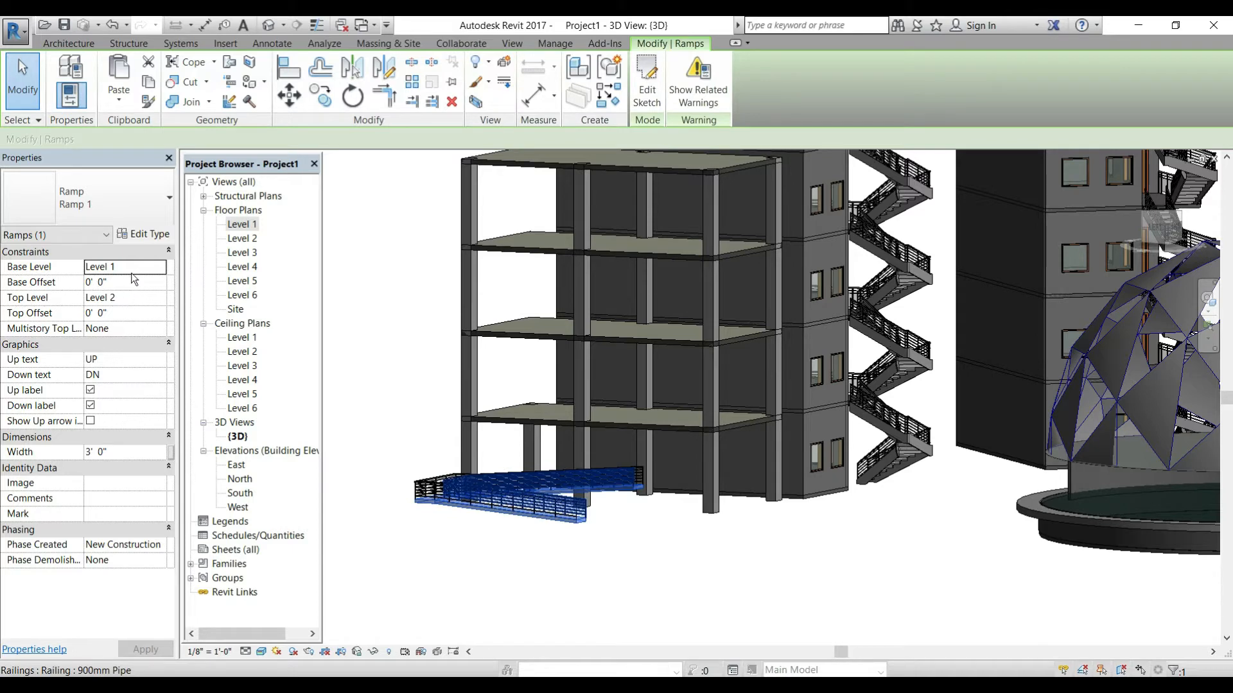
Try to set the ramp's multistory top level to Level 1.
{"action": "left_click", "coordinate": [126, 328]}
{"action": "left_click", "coordinate": [164, 328]}
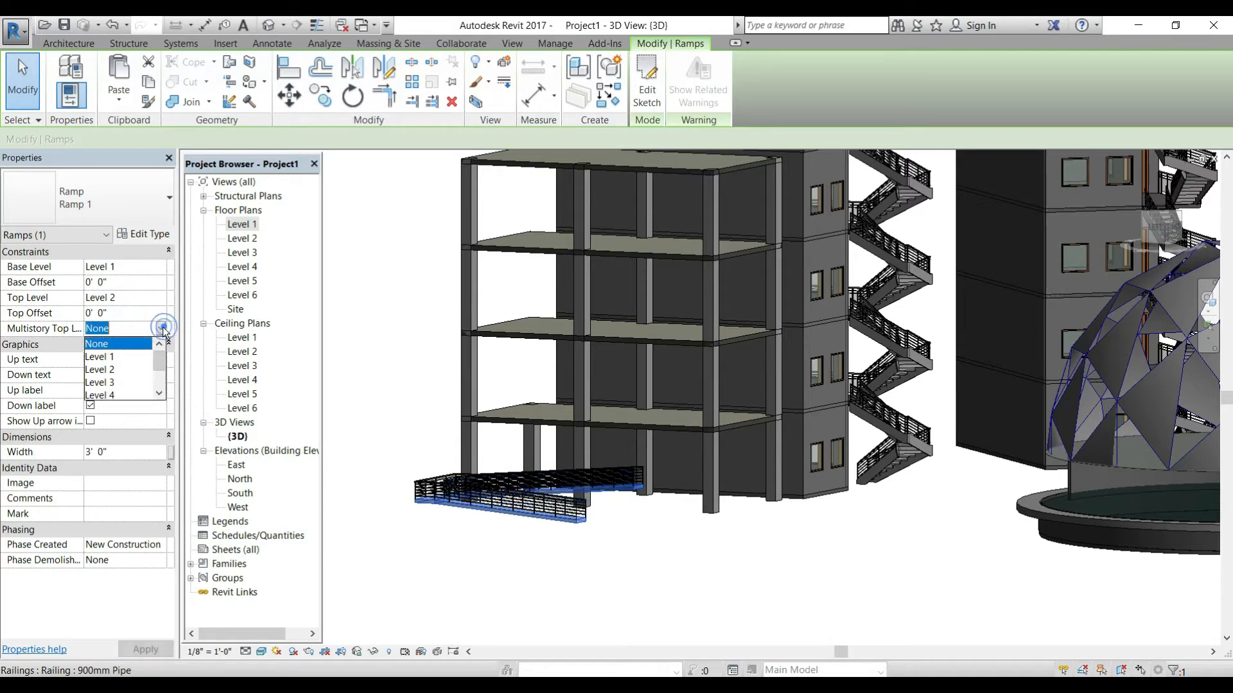
{"action": "left_click", "coordinate": [113, 357]}
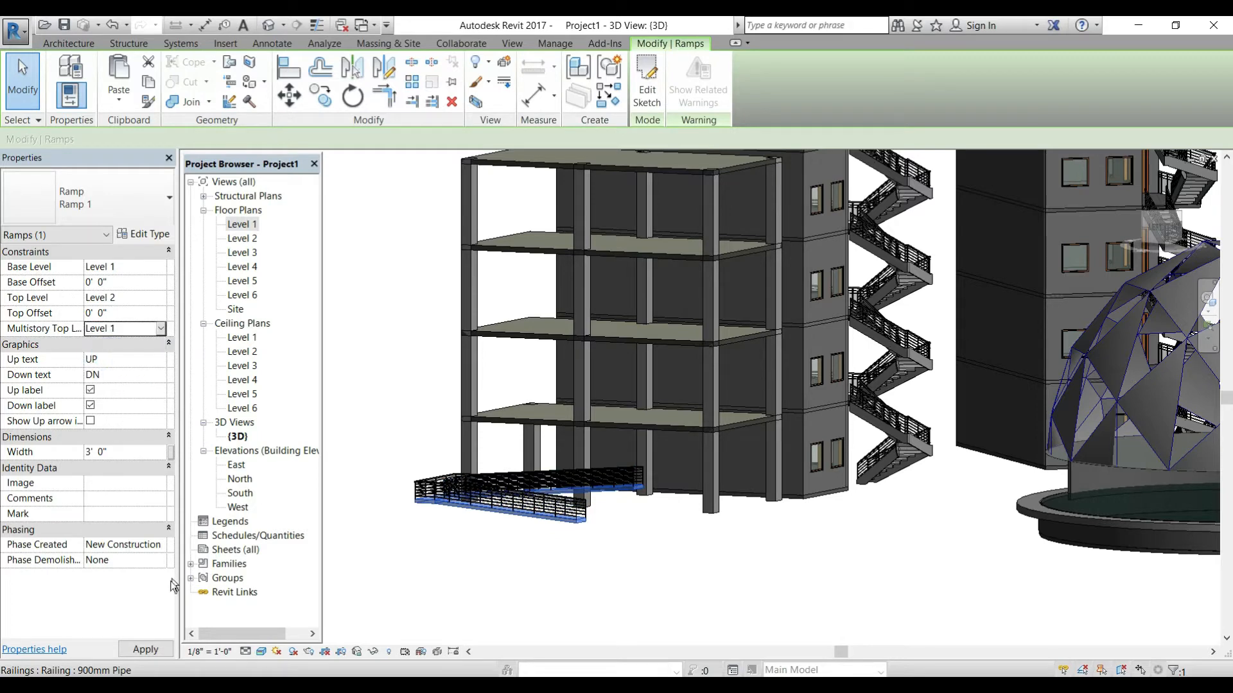
{"action": "left_click", "coordinate": [144, 650]}
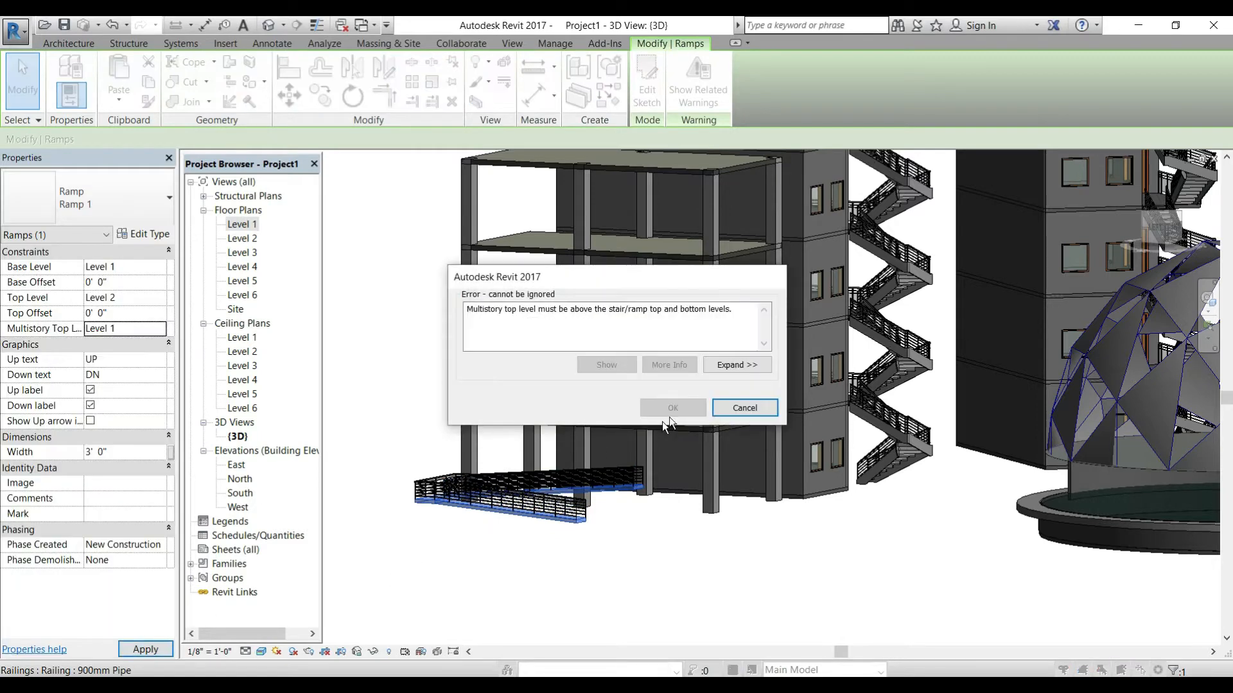
{"action": "left_click", "coordinate": [730, 409]}
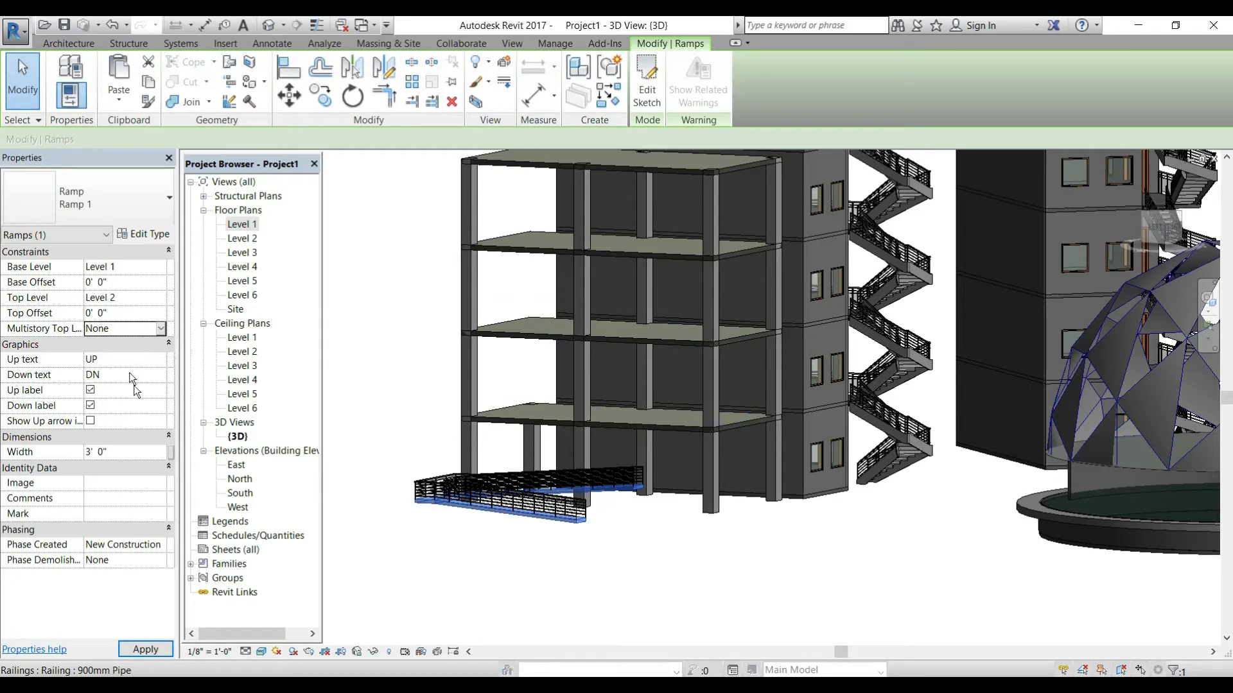
Try to set the ramp's width to 8' with its multistory top level at Level 1.
{"action": "left_click", "coordinate": [120, 454]}
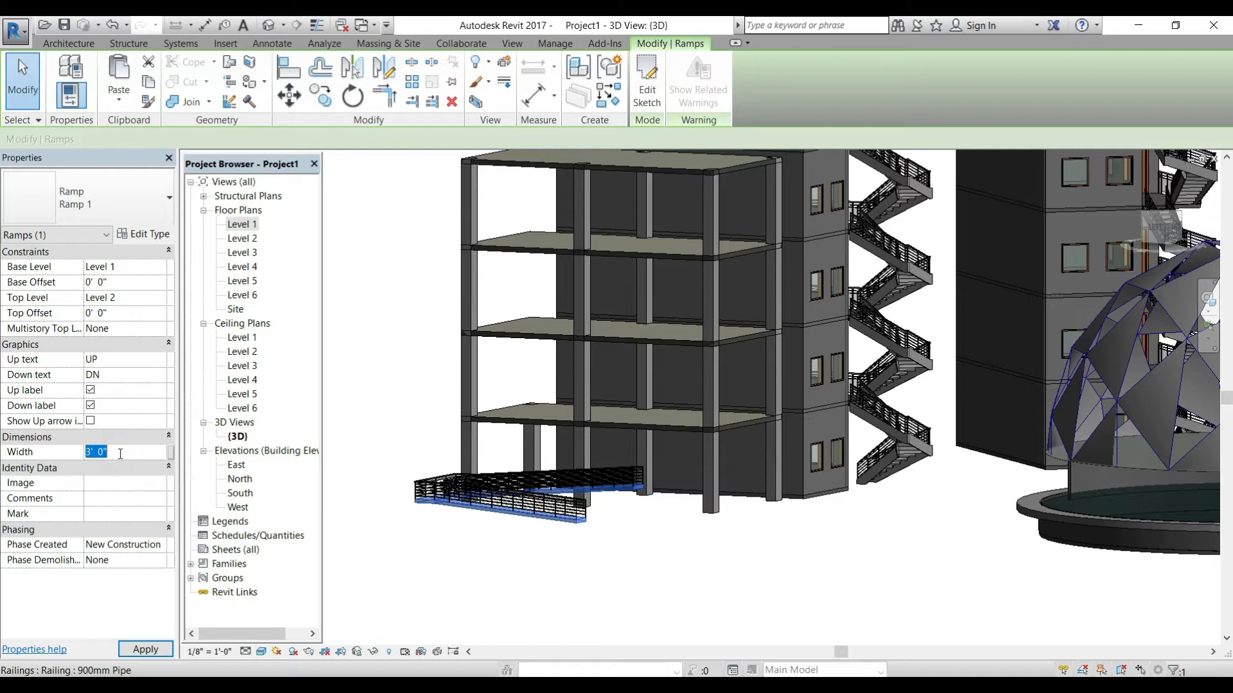
{"action": "type", "text": "8"}
{"action": "key", "text": "Return"}
{"action": "left_click", "coordinate": [145, 649]}
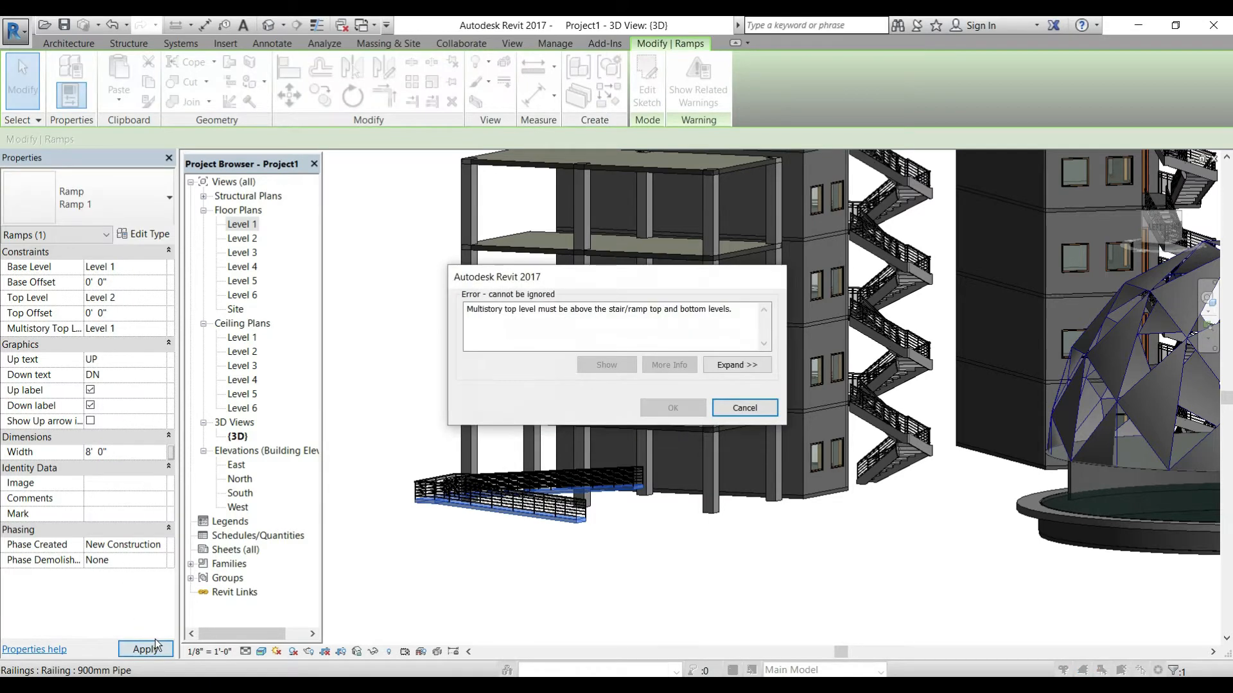
{"action": "left_click", "coordinate": [756, 407]}
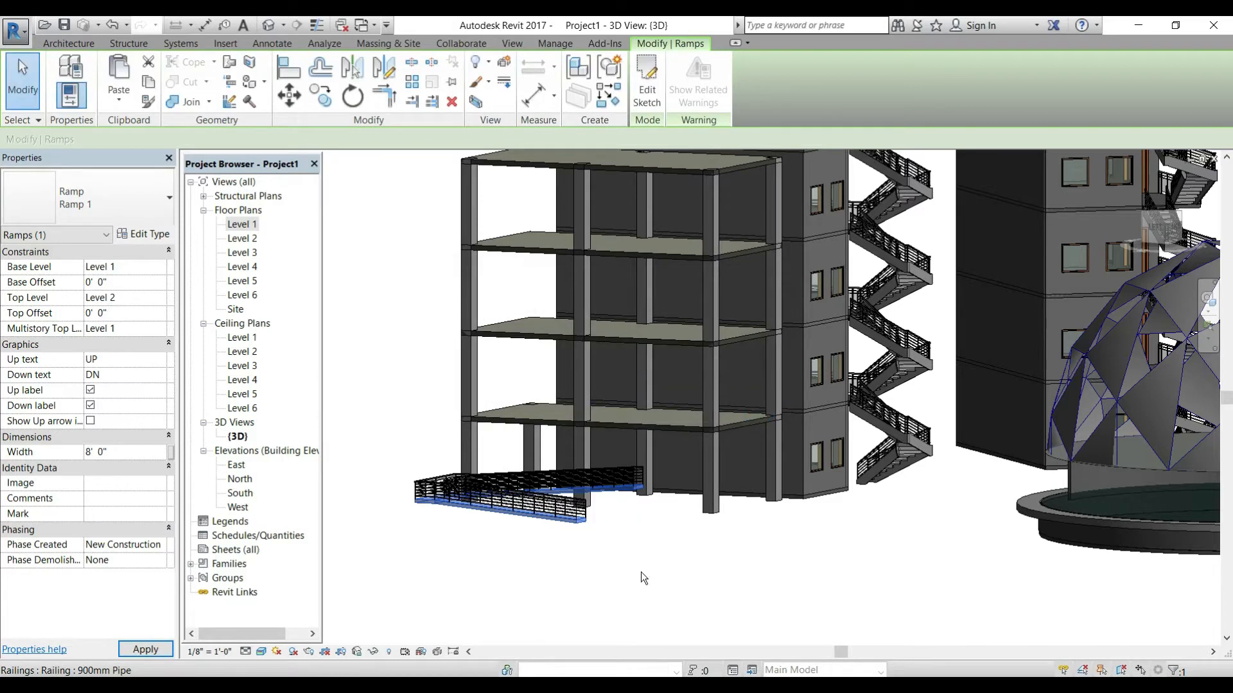
{"action": "left_click", "coordinate": [741, 405]}
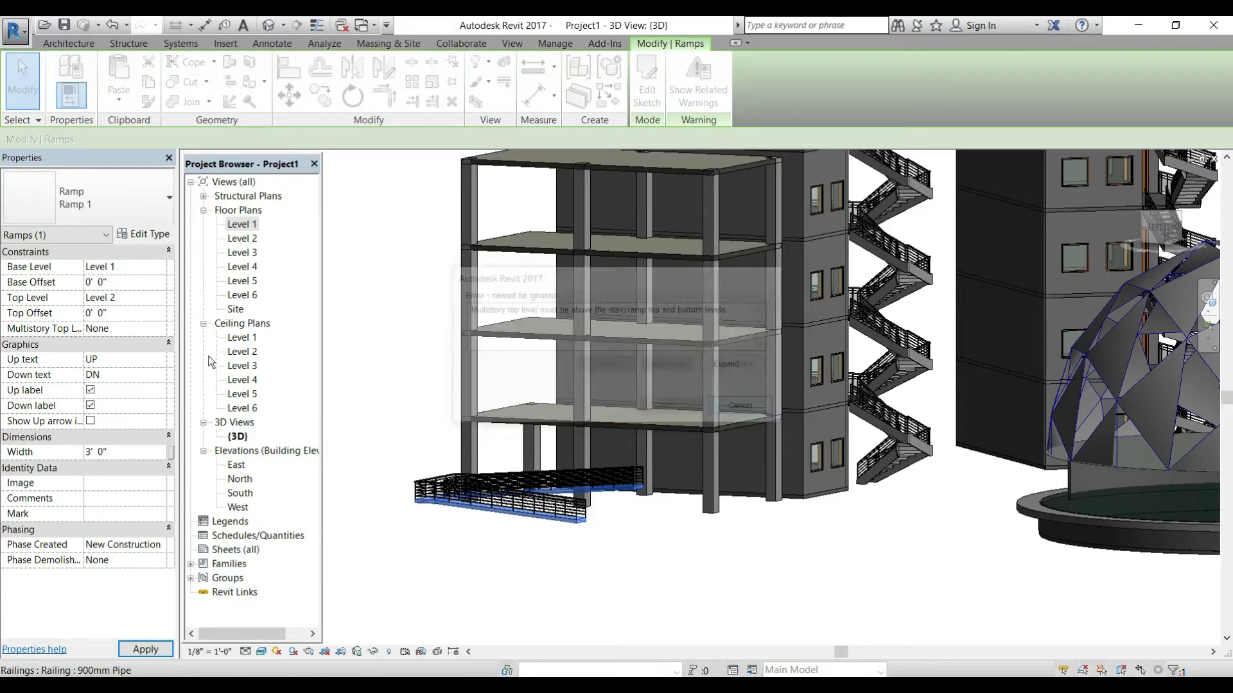
Set the selected ramp's width to 8'.
{"action": "middle_click_drag", "start_coordinate": [395, 585], "coordinate": [353, 581], "text": "shift"}
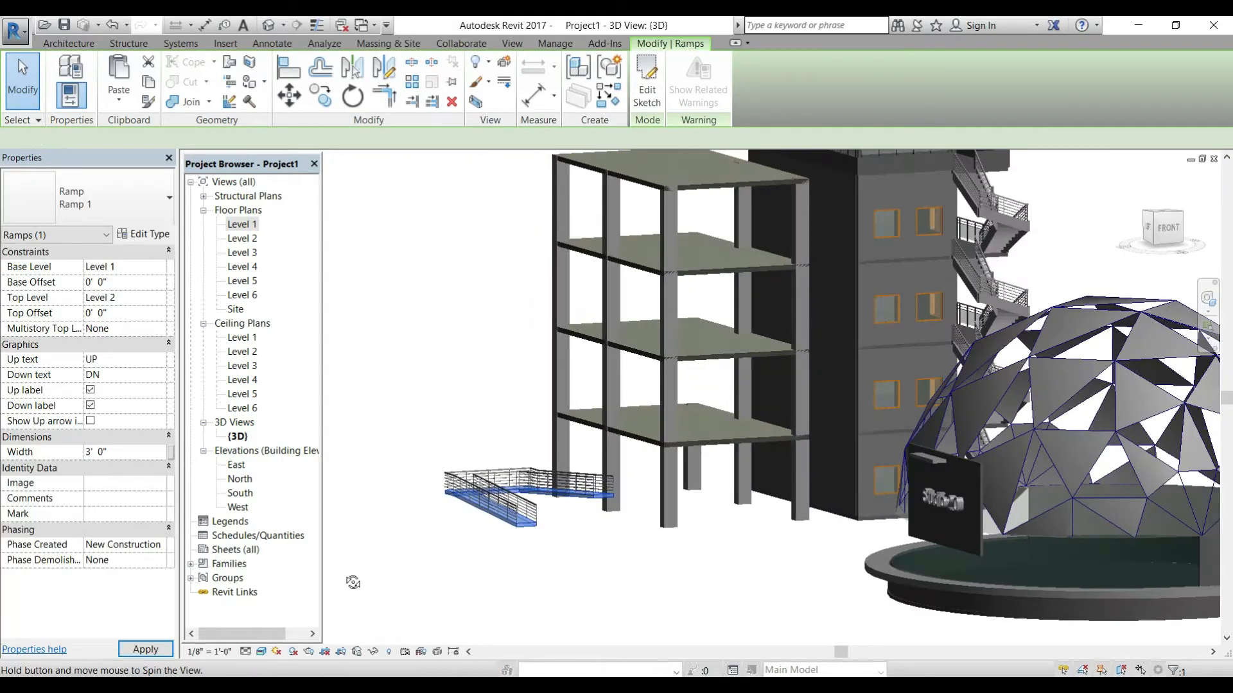
{"action": "left_click", "coordinate": [112, 449]}
{"action": "key", "text": "BackSpace"}
{"action": "key", "text": "BackSpace"}
{"action": "key", "text": "BackSpace"}
{"action": "key", "text": "BackSpace"}
{"action": "key", "text": "BackSpace"}
{"action": "key", "text": "BackSpace"}
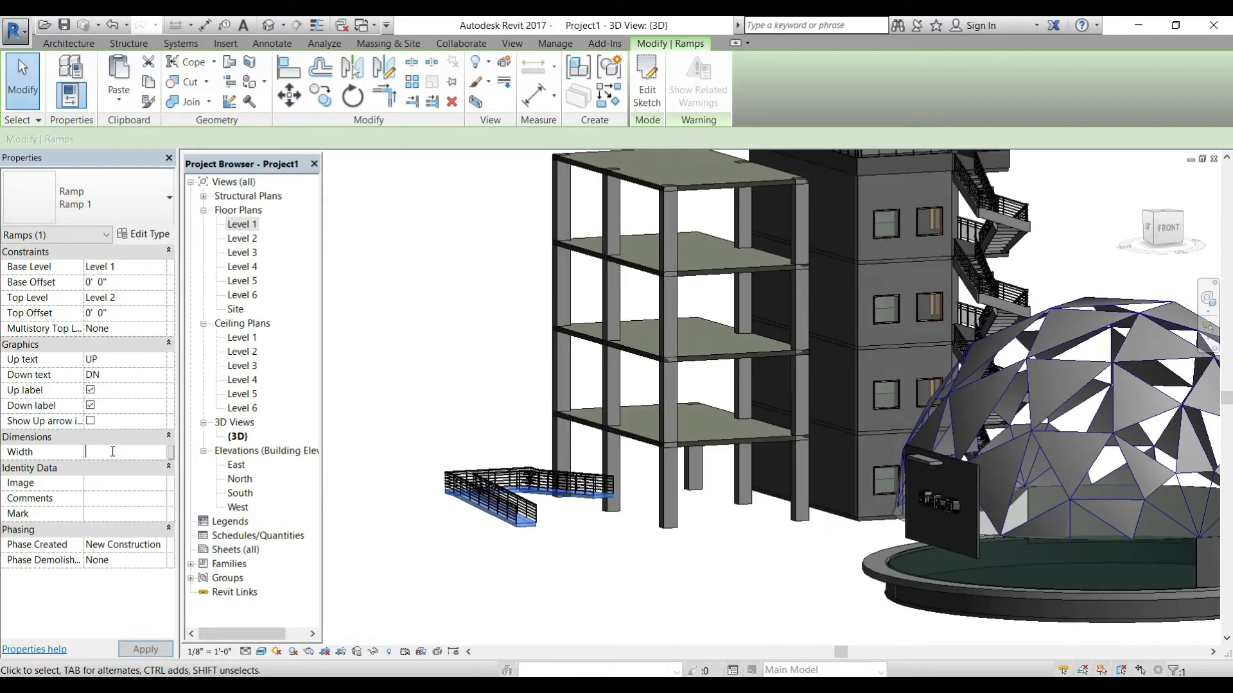
{"action": "type", "text": "8"}
{"action": "left_click", "coordinate": [146, 649]}
Edit the Ramp 1 type and set its Maximum Incline Length to 60'.
{"action": "middle_click_drag", "start_coordinate": [541, 527], "coordinate": [662, 551], "text": "shift"}
{"action": "left_click", "coordinate": [159, 236]}
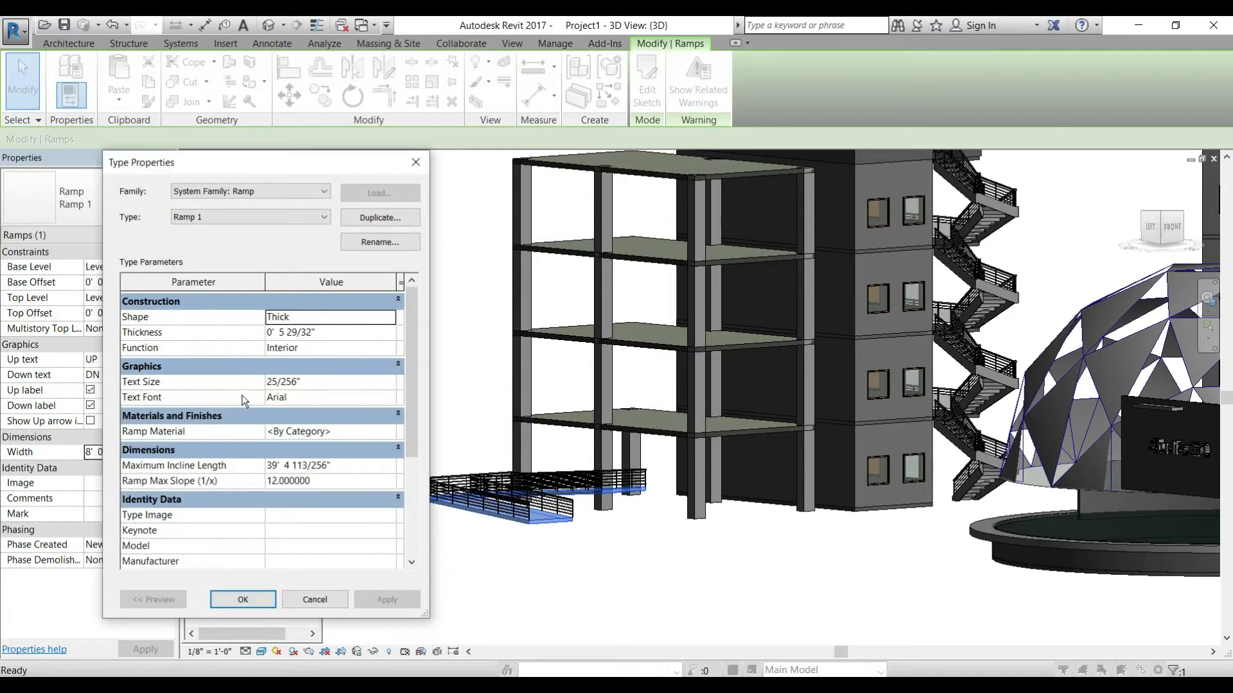
{"action": "left_click", "coordinate": [341, 467]}
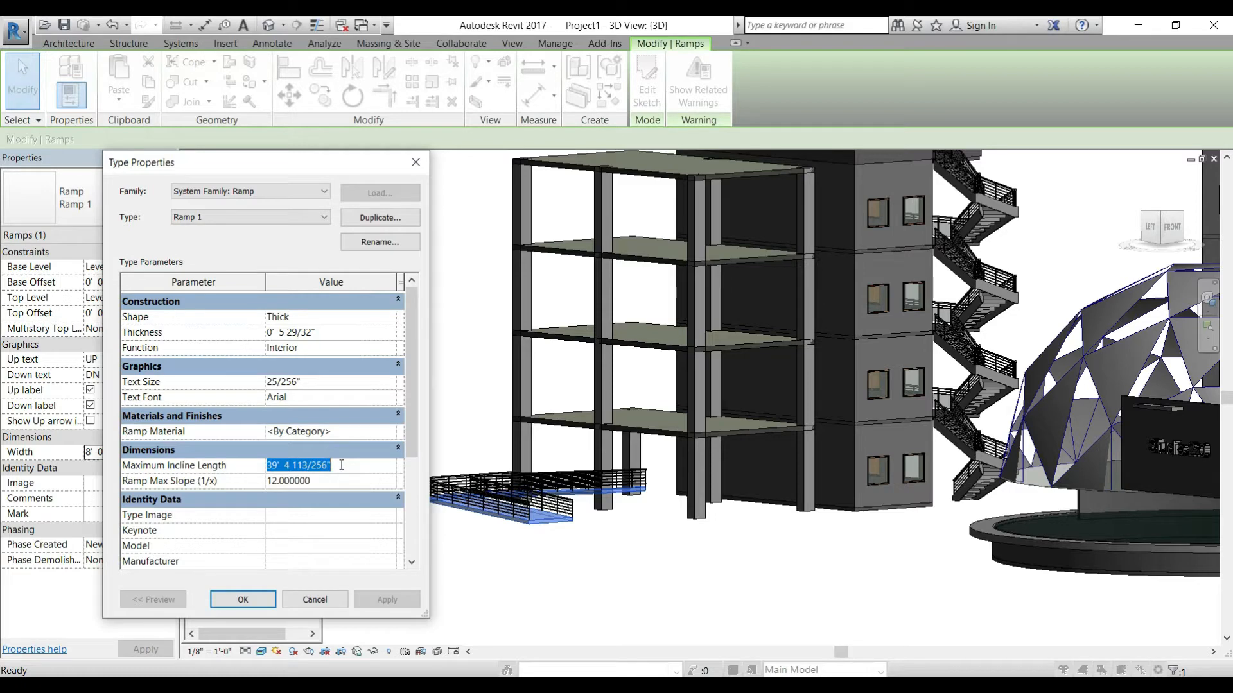
{"action": "type", "text": "60"}
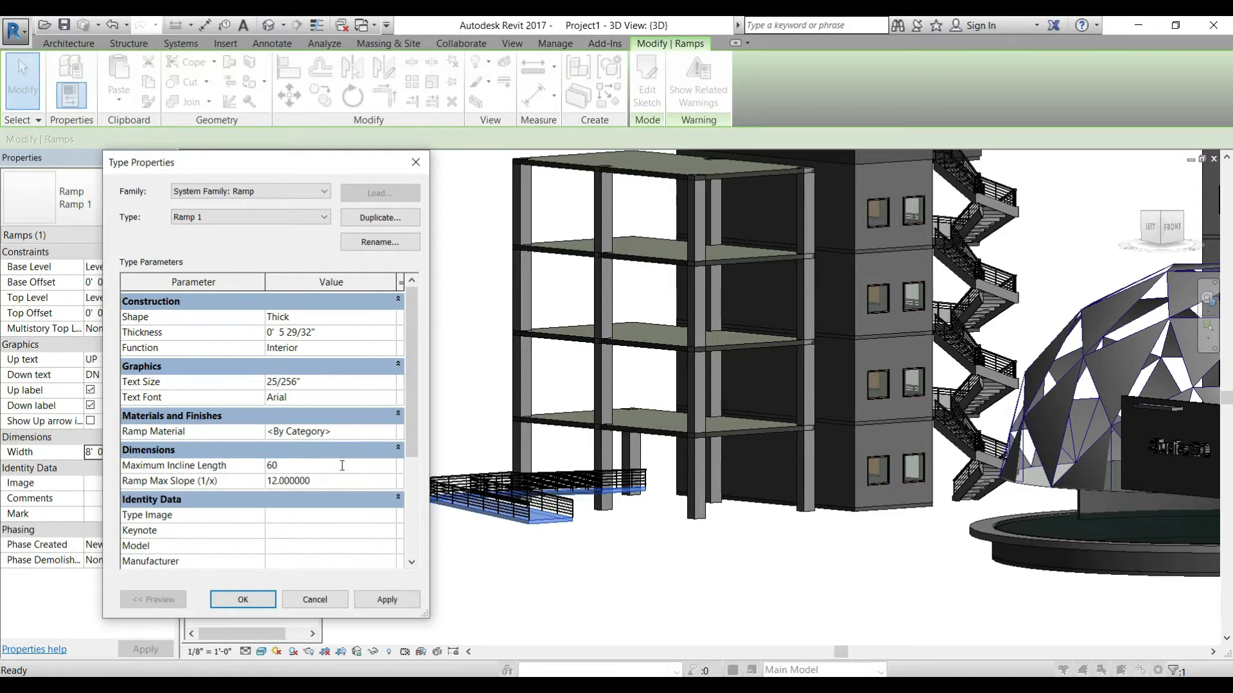
{"action": "left_click", "coordinate": [386, 600]}
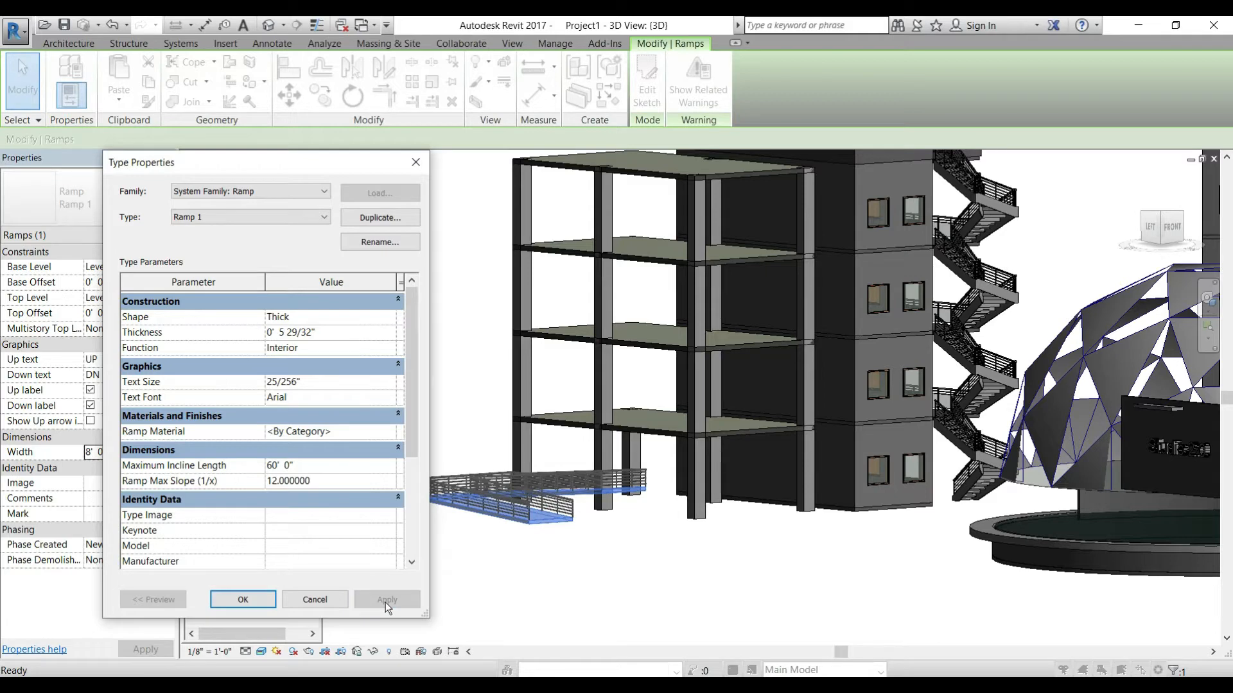
Set the Ramp Max Slope (1/x) of the Ramp 1 type to 30.
{"action": "left_click", "coordinate": [318, 483]}
{"action": "double_click", "coordinate": [317, 483]}
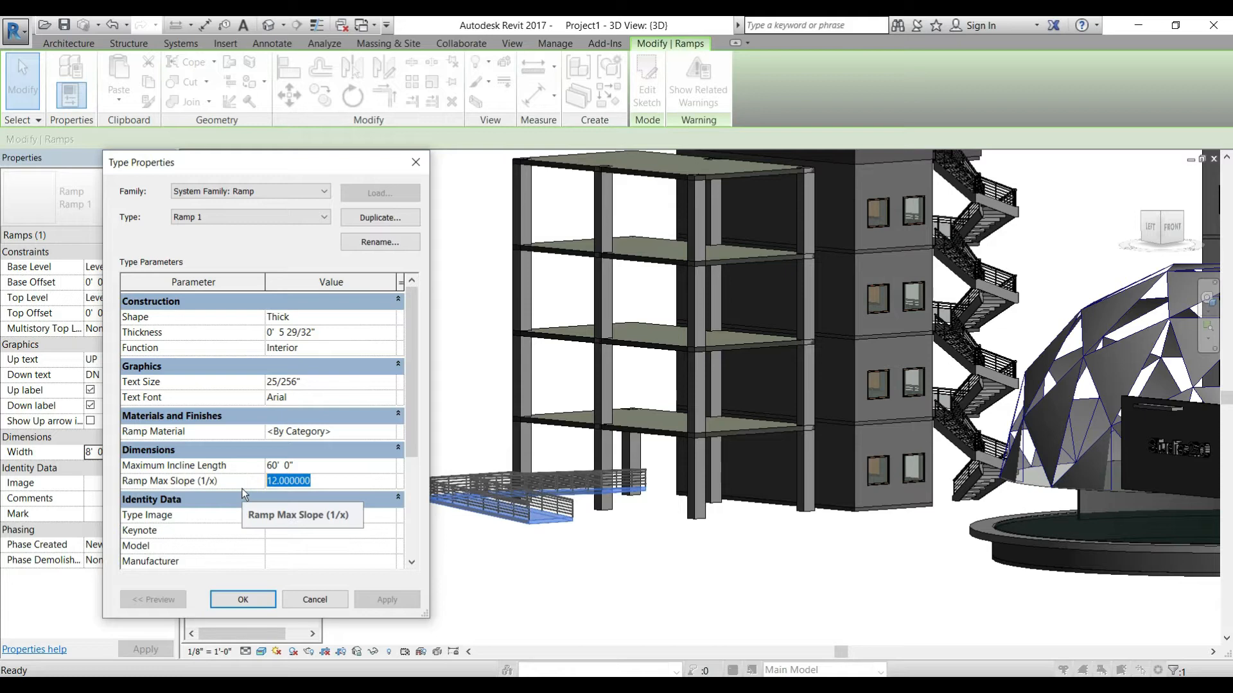
{"action": "type", "text": "30"}
{"action": "left_click", "coordinate": [388, 600]}
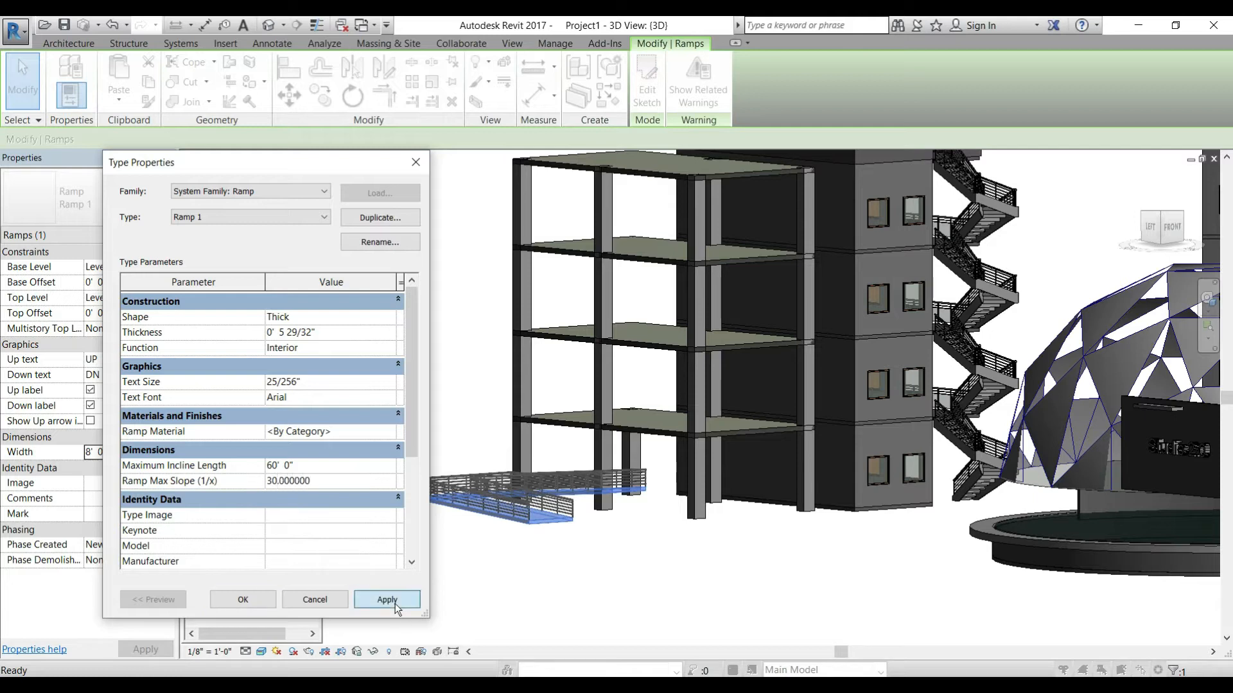
{"action": "left_click", "coordinate": [394, 602]}
Set the Ramp Max Slope (1/x) of the Ramp 1 type to 5 and accept the type properties.
{"action": "left_click", "coordinate": [316, 479]}
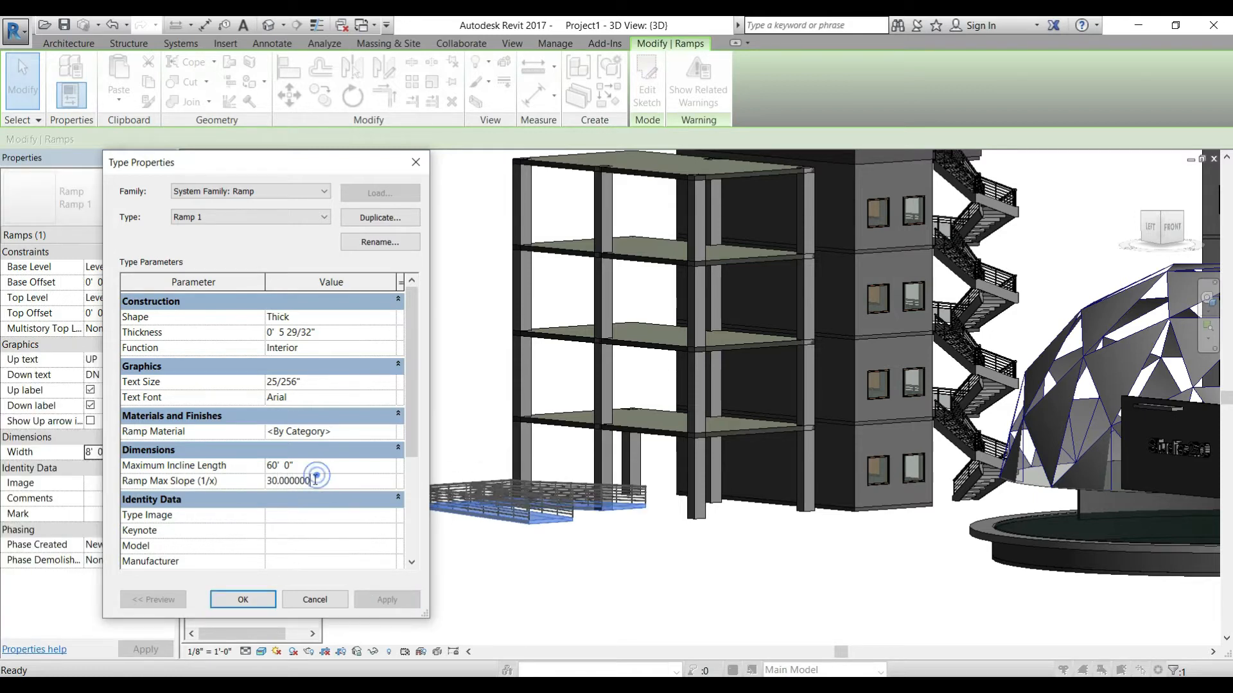
{"action": "type", "text": "1"}
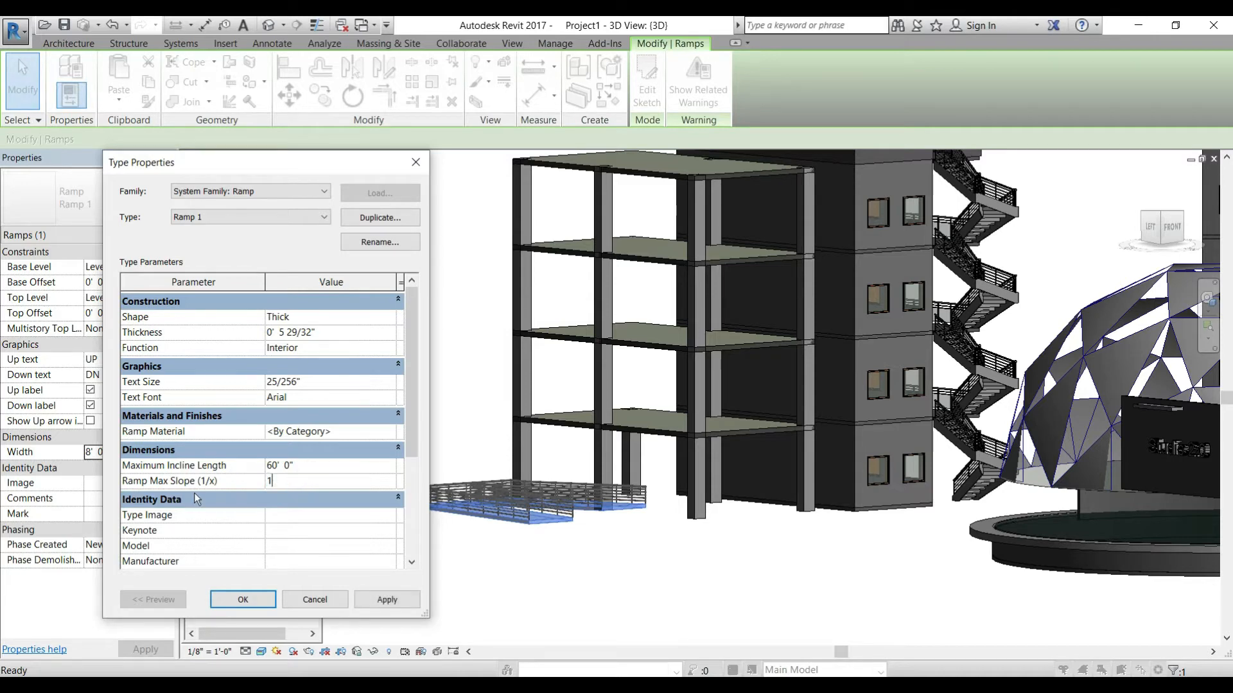
{"action": "key", "text": "BackSpace"}
{"action": "type", "text": "5"}
{"action": "left_click", "coordinate": [370, 598]}
{"action": "left_click", "coordinate": [370, 599]}
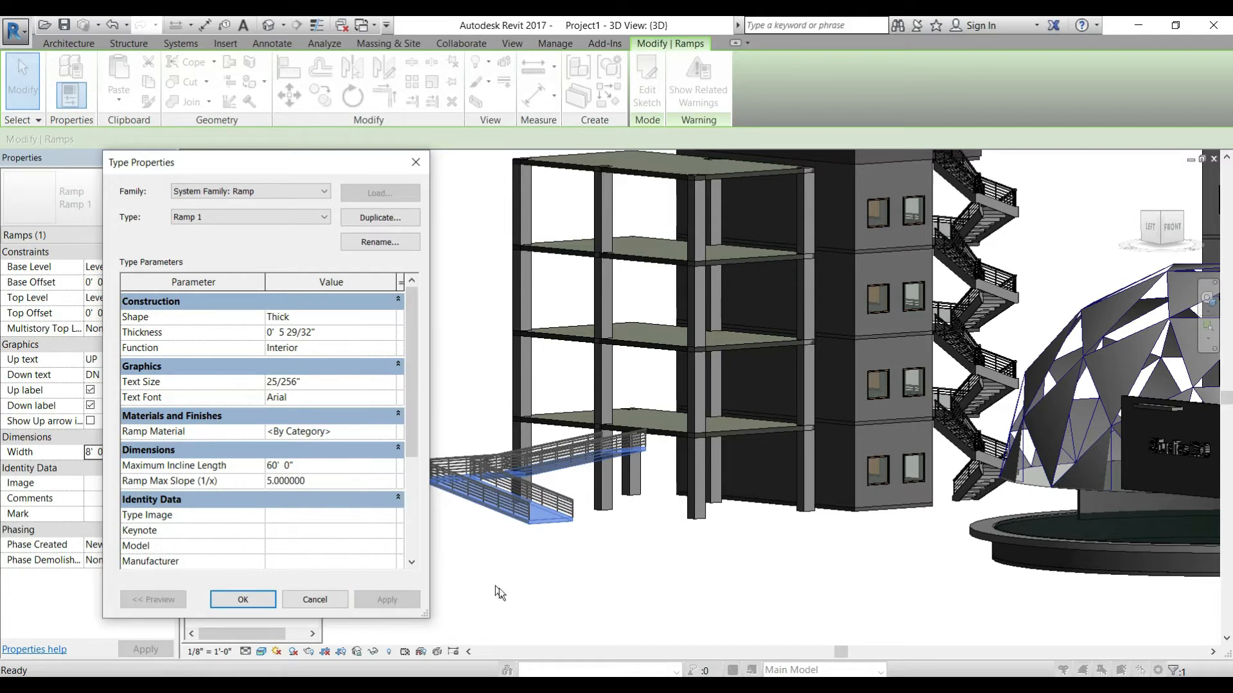
{"action": "left_click", "coordinate": [243, 599]}
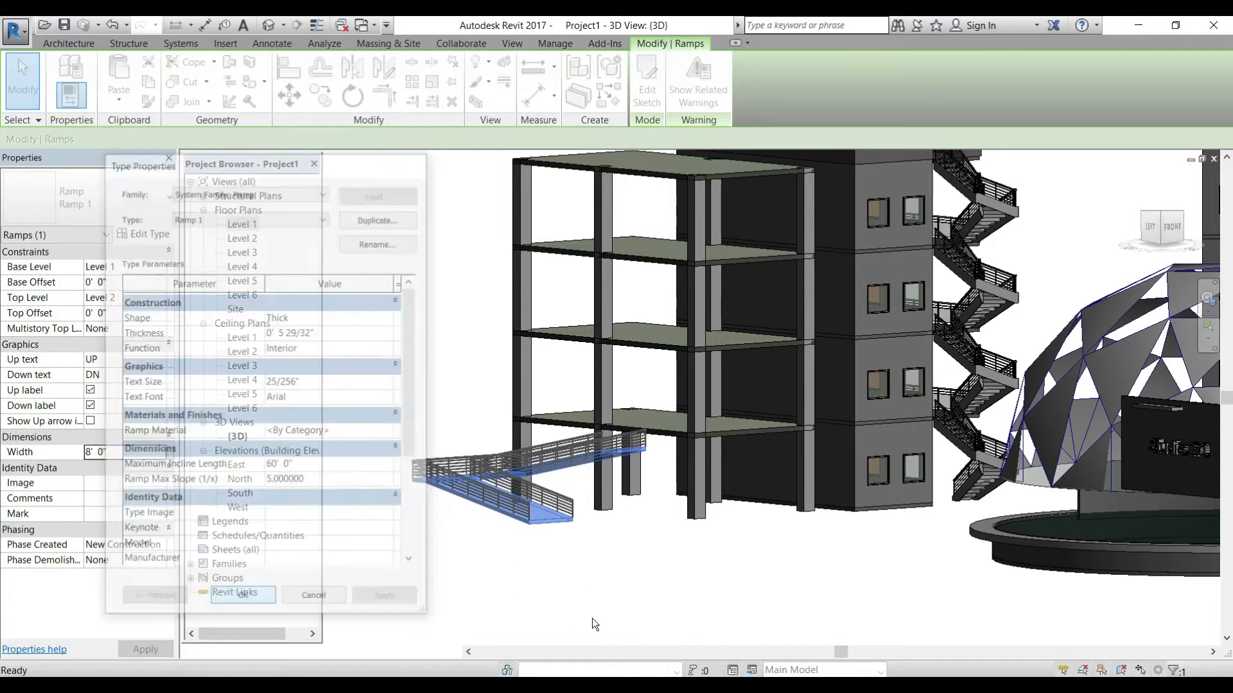
Set the Ramp Max Slope (1/x) of the Ramp 1 type to 3 and check the ramp's height against the first upper floor.
{"action": "middle_click_drag", "start_coordinate": [579, 606], "coordinate": [490, 539], "text": "shift"}
{"action": "scroll", "coordinate": [573, 495], "scroll_direction": "up", "scroll_amount": 1}
{"action": "middle_click_drag", "start_coordinate": [694, 599], "coordinate": [597, 581], "text": "shift"}
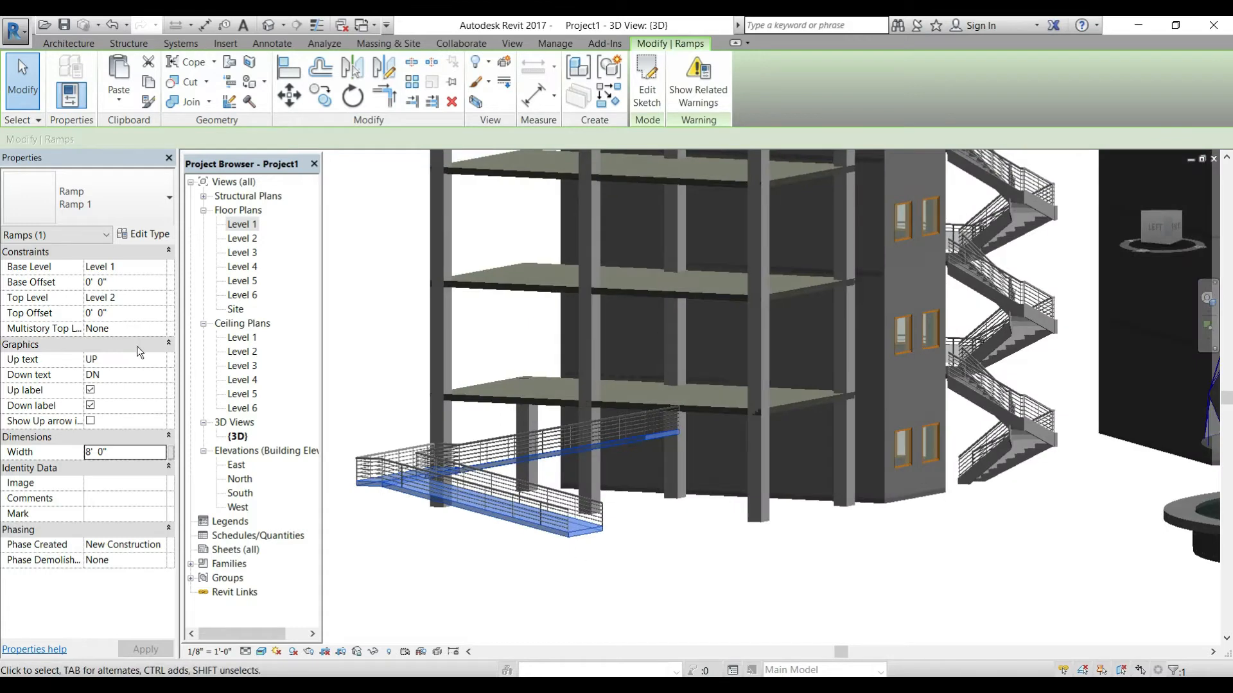
{"action": "left_click", "coordinate": [145, 235]}
{"action": "left_click", "coordinate": [315, 481]}
{"action": "type", "text": "3"}
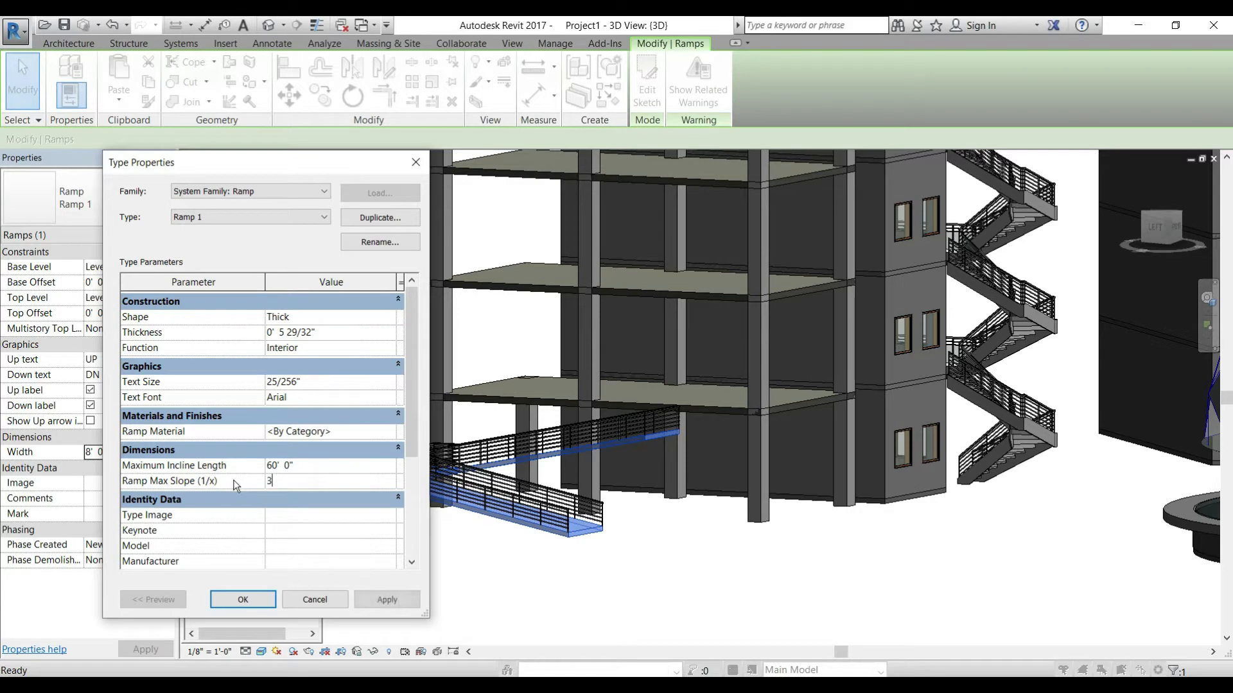
{"action": "left_click", "coordinate": [233, 481]}
{"action": "left_click", "coordinate": [398, 599]}
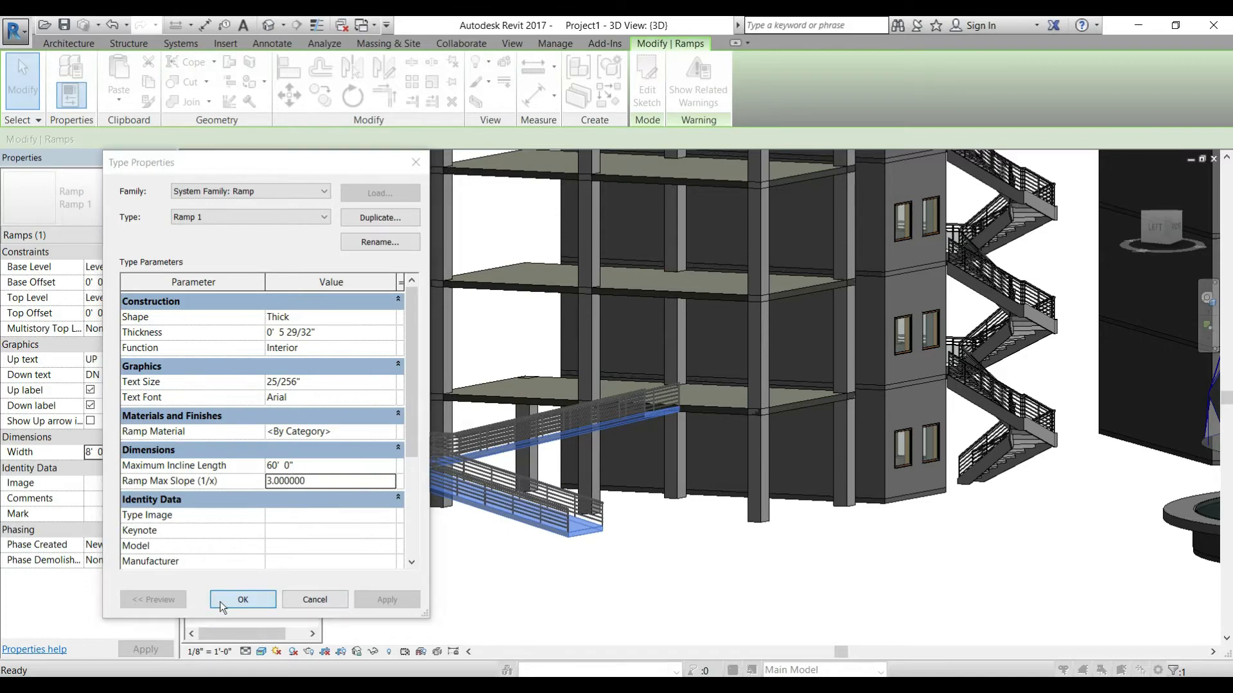
{"action": "left_click", "coordinate": [243, 599]}
{"action": "middle_click_drag", "start_coordinate": [608, 606], "coordinate": [674, 588], "text": "shift"}
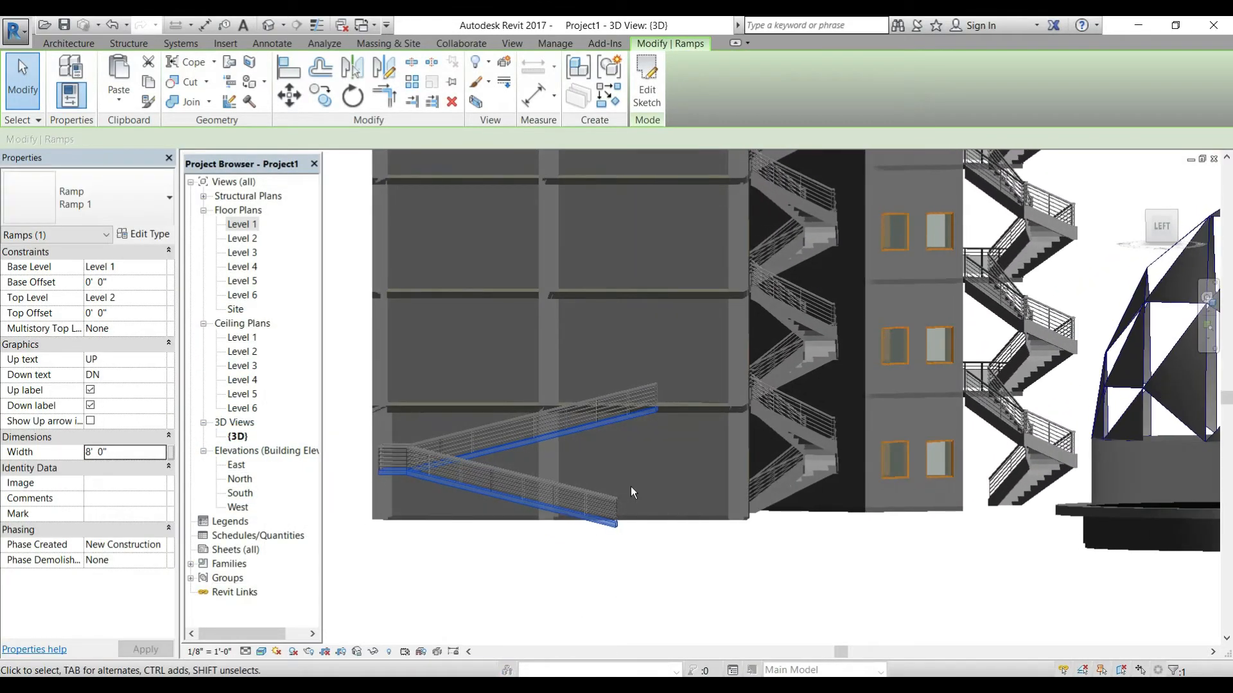
{"action": "scroll", "coordinate": [619, 470], "scroll_direction": "up", "scroll_amount": 2}
{"action": "middle_click_drag", "start_coordinate": [680, 484], "coordinate": [710, 480]}
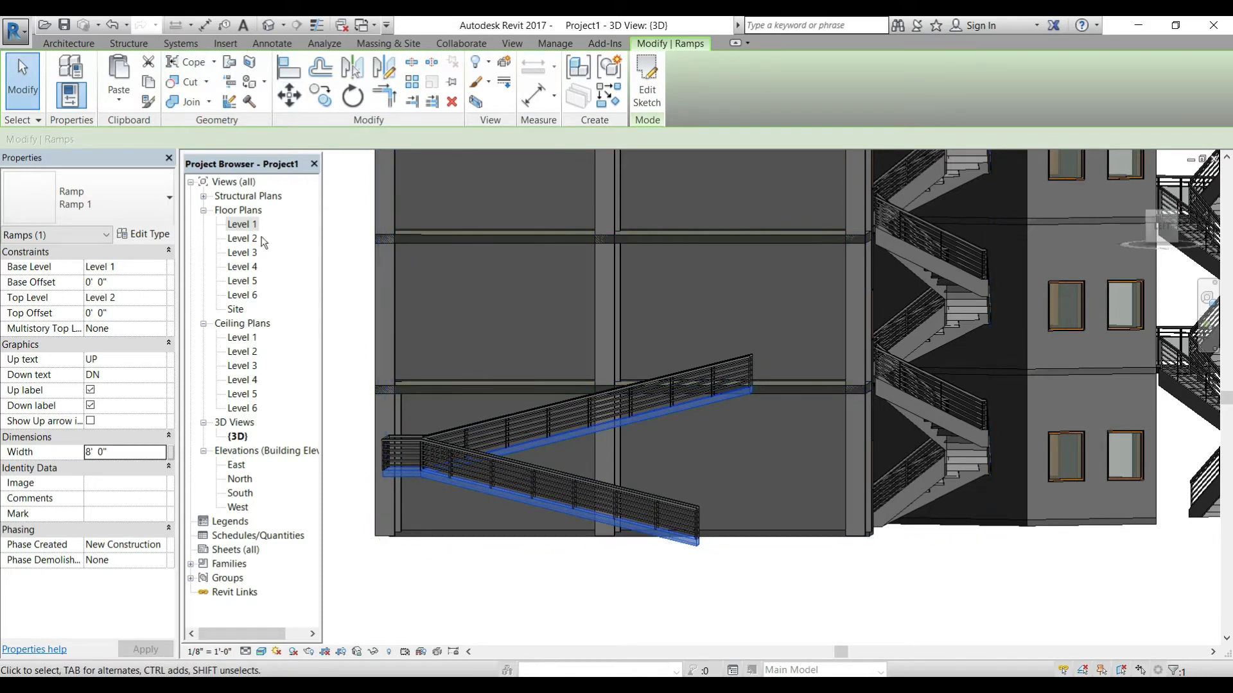
On the Level 2 plan, create a rectangular structural floor 9' deep, spanning both ramp runs along the ramp's upper end to the existing floor's southwest corner.
{"action": "double_click", "coordinate": [243, 225]}
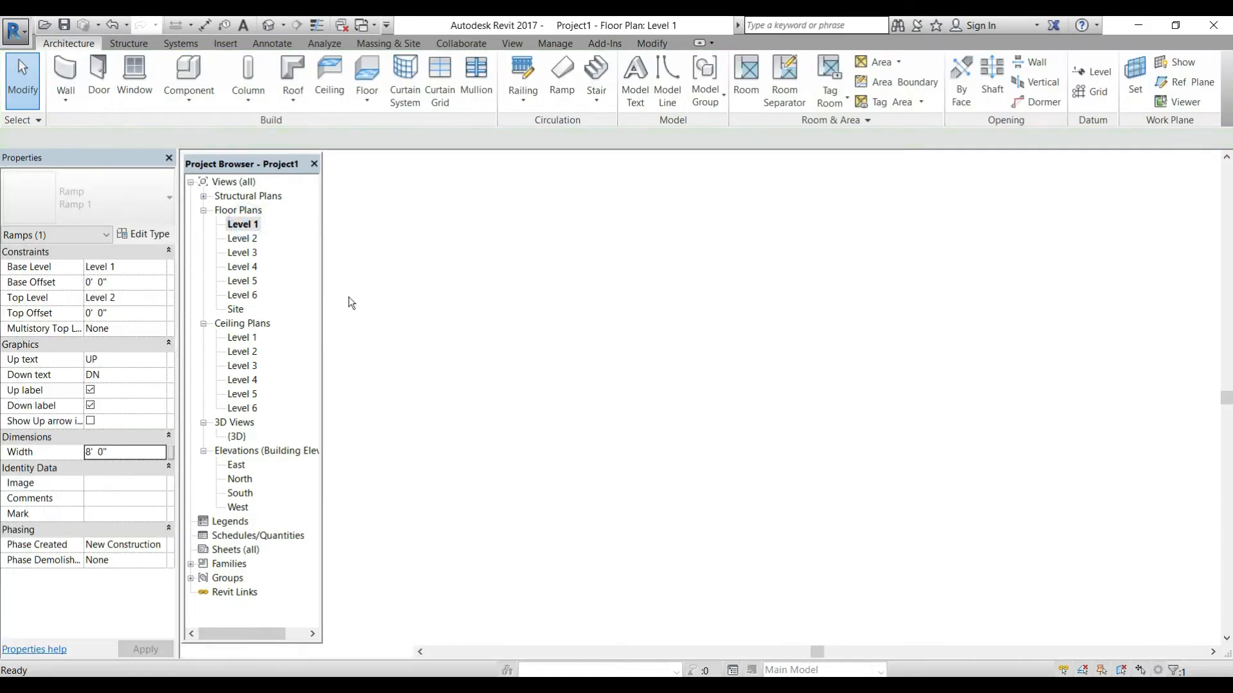
{"action": "scroll", "coordinate": [662, 555], "scroll_direction": "up", "scroll_amount": 2}
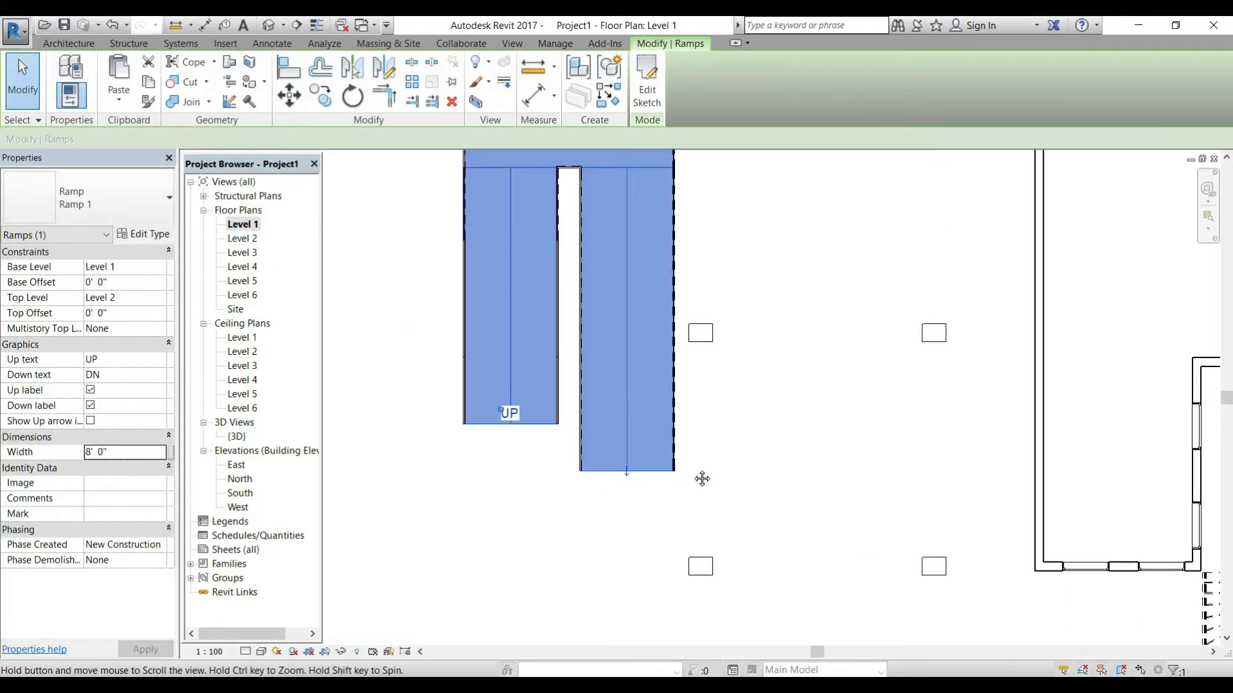
{"action": "middle_click_drag", "start_coordinate": [610, 482], "coordinate": [642, 407]}
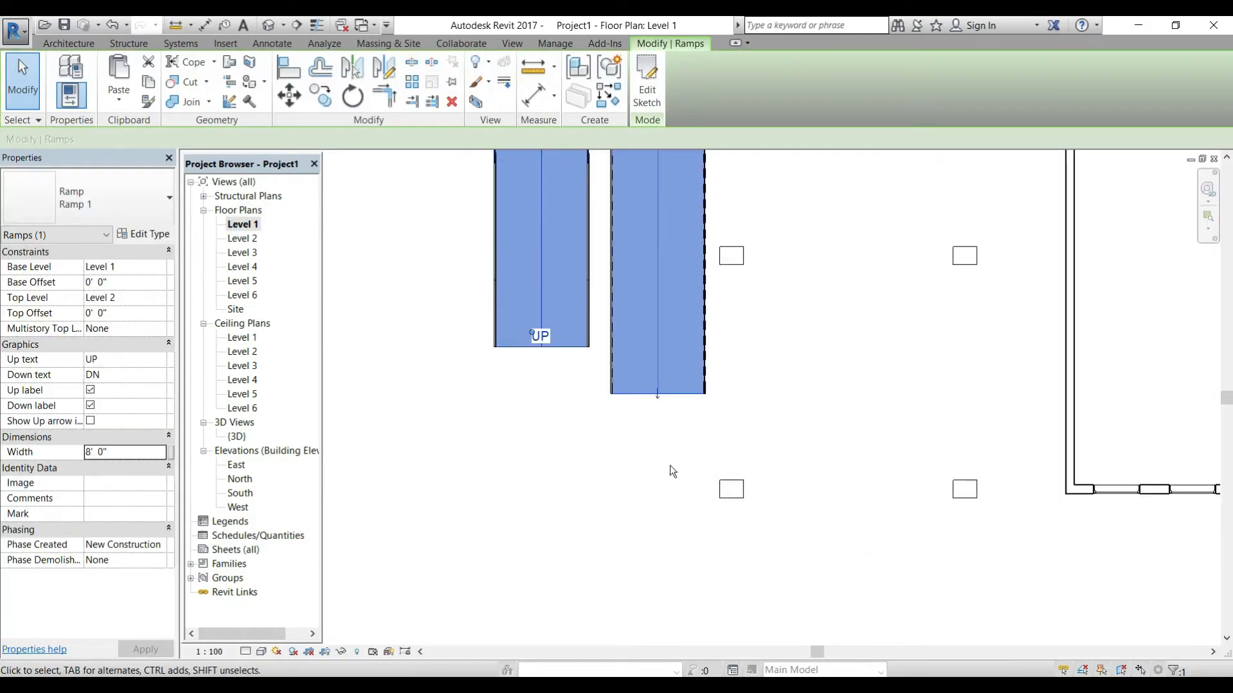
{"action": "double_click", "coordinate": [242, 238]}
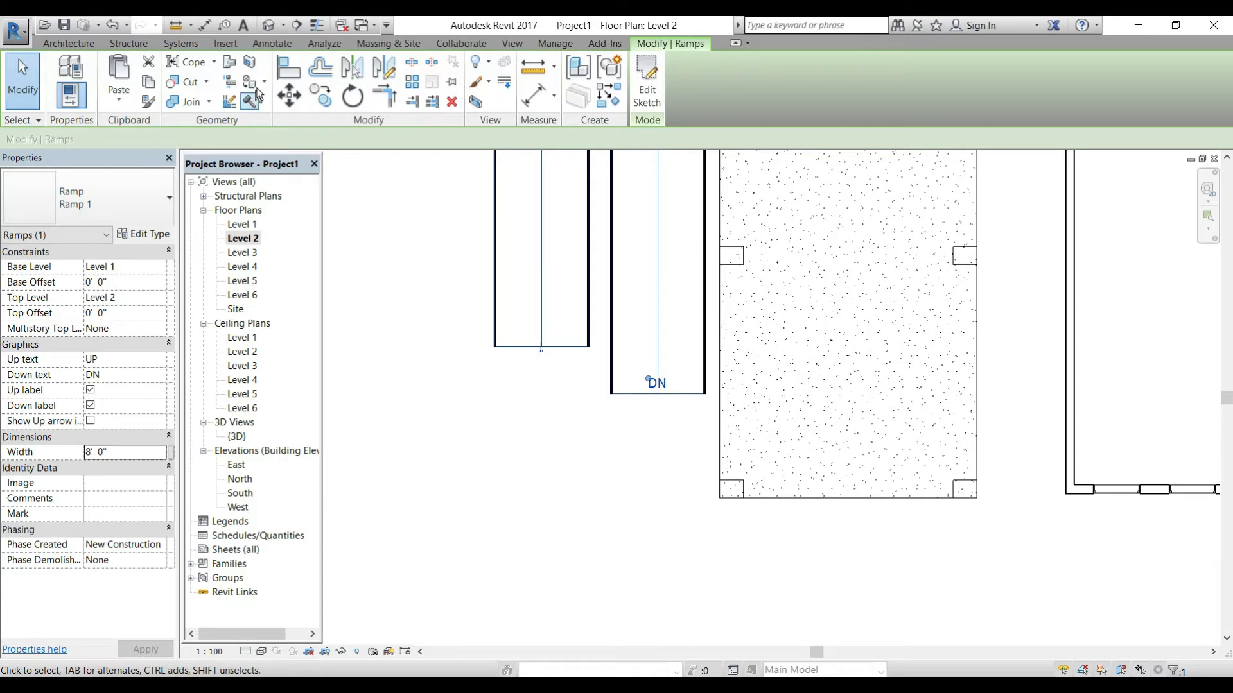
{"action": "left_click", "coordinate": [86, 44]}
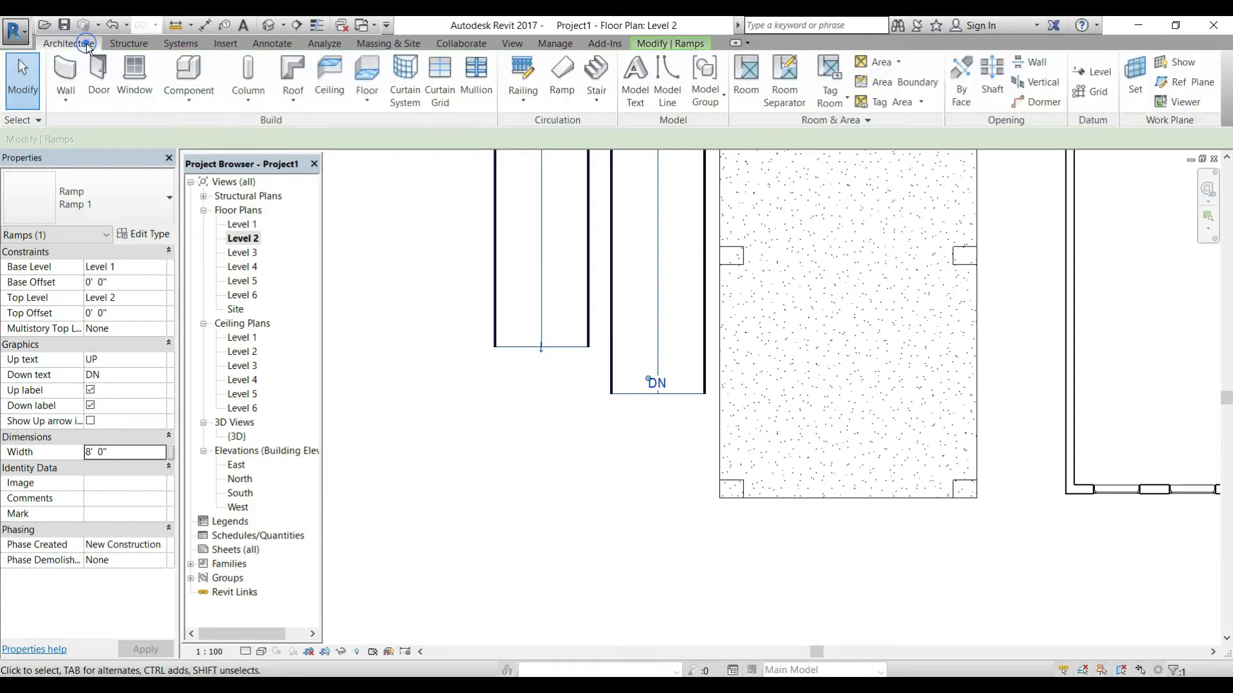
{"action": "left_click", "coordinate": [365, 102]}
{"action": "left_click", "coordinate": [124, 40]}
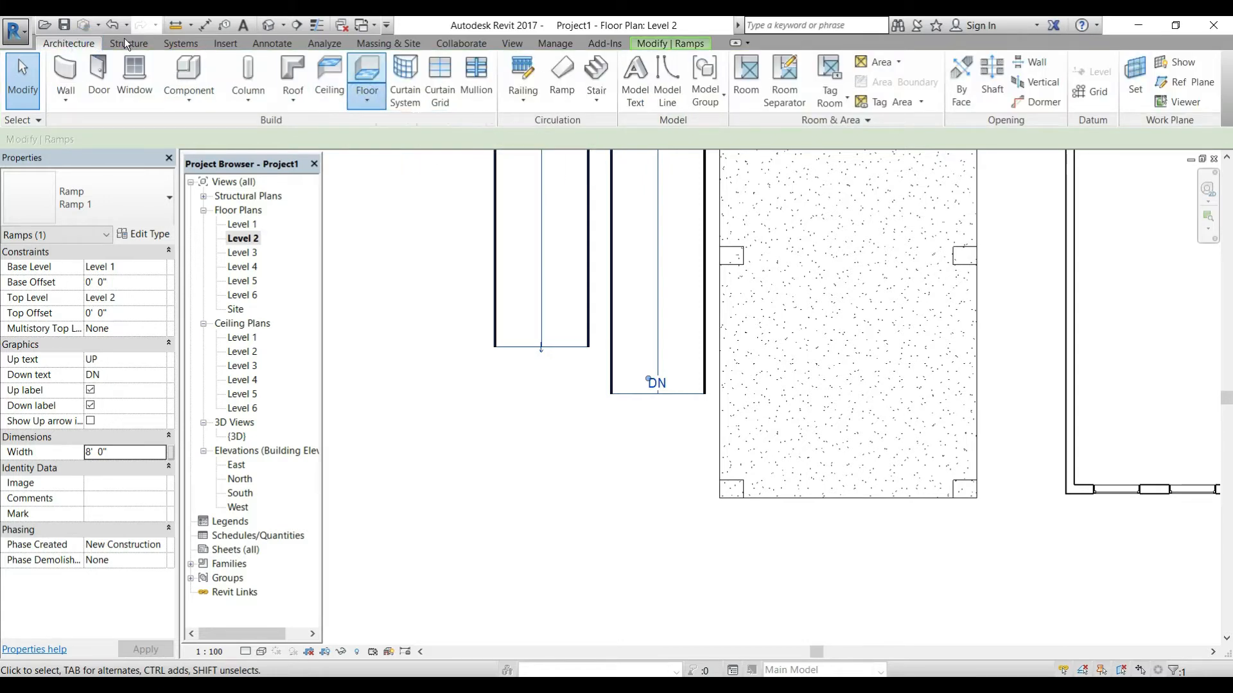
{"action": "left_click", "coordinate": [167, 100]}
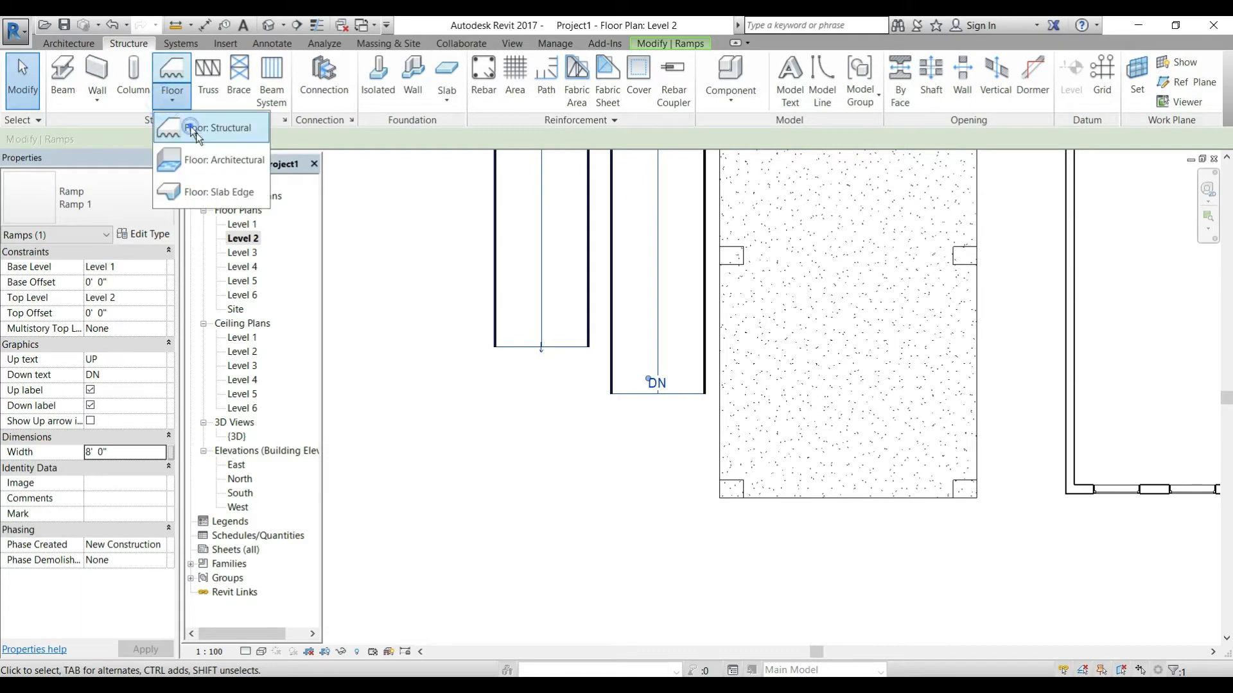
{"action": "left_click", "coordinate": [211, 125]}
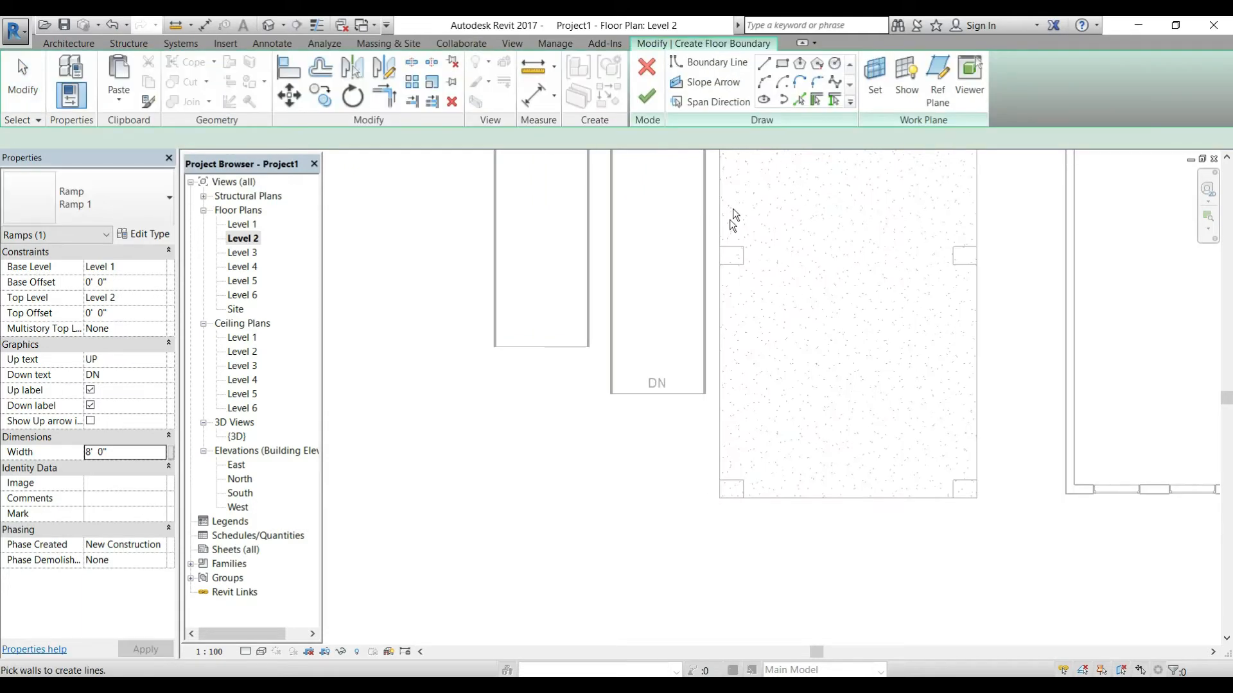
{"action": "left_click", "coordinate": [763, 62]}
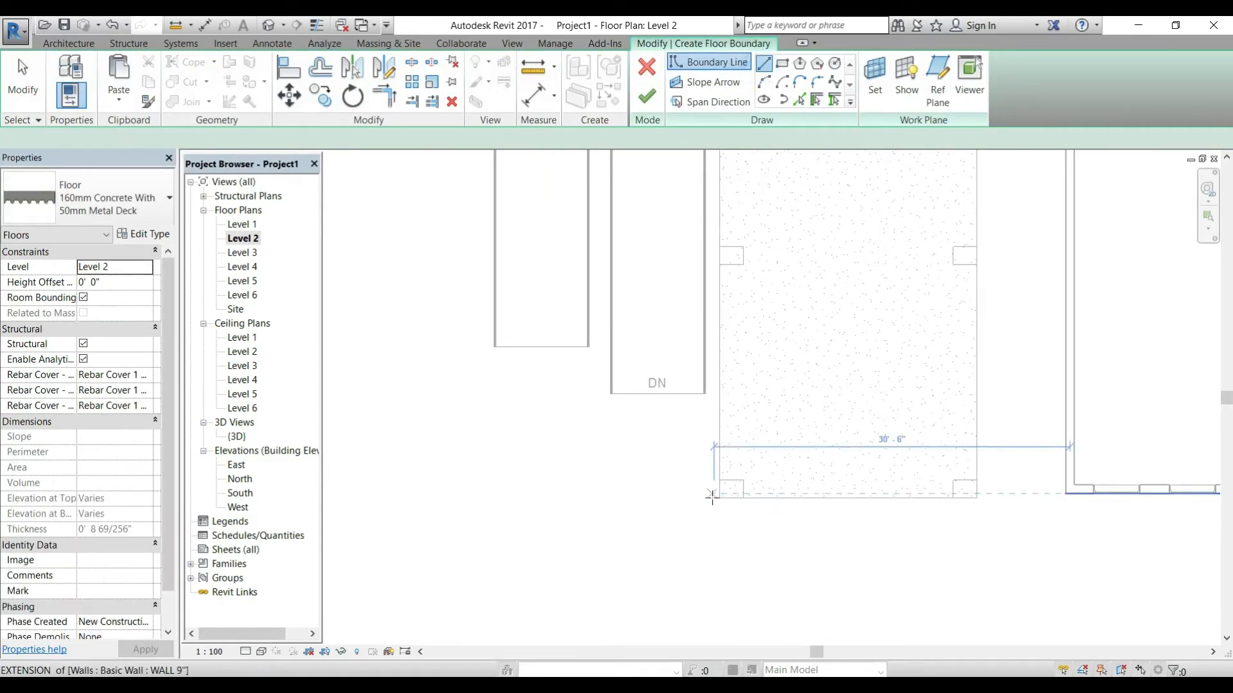
{"action": "left_click", "coordinate": [719, 498]}
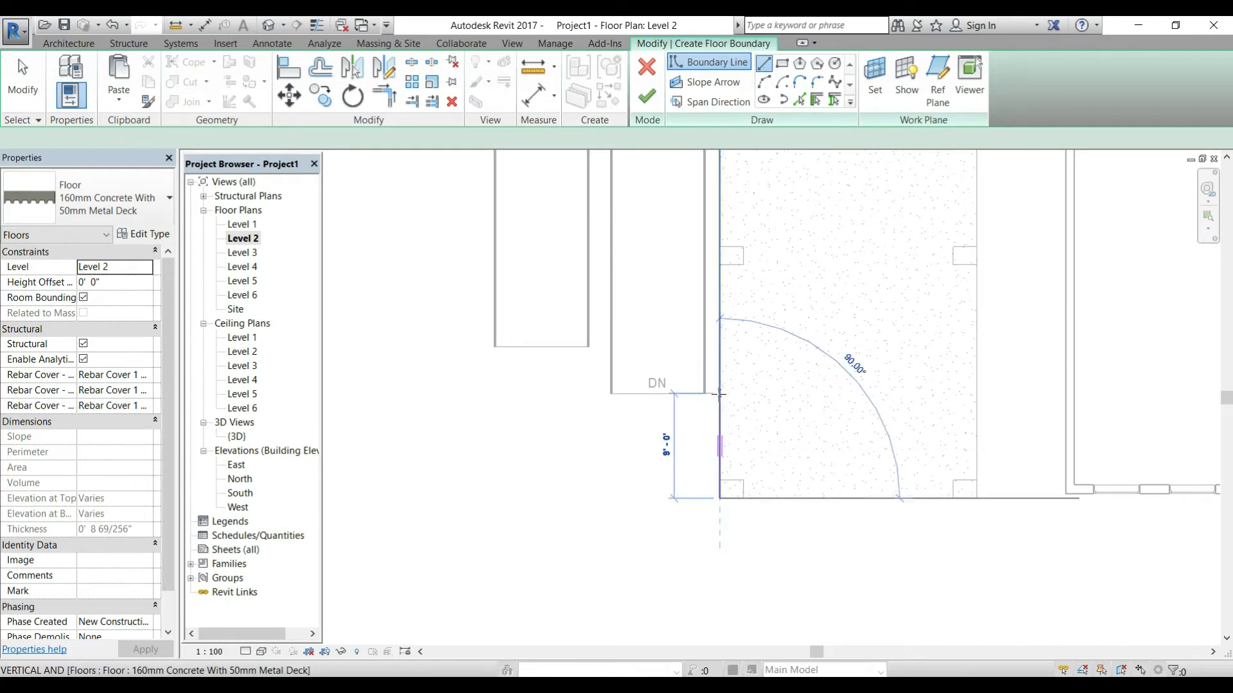
{"action": "left_click", "coordinate": [718, 394]}
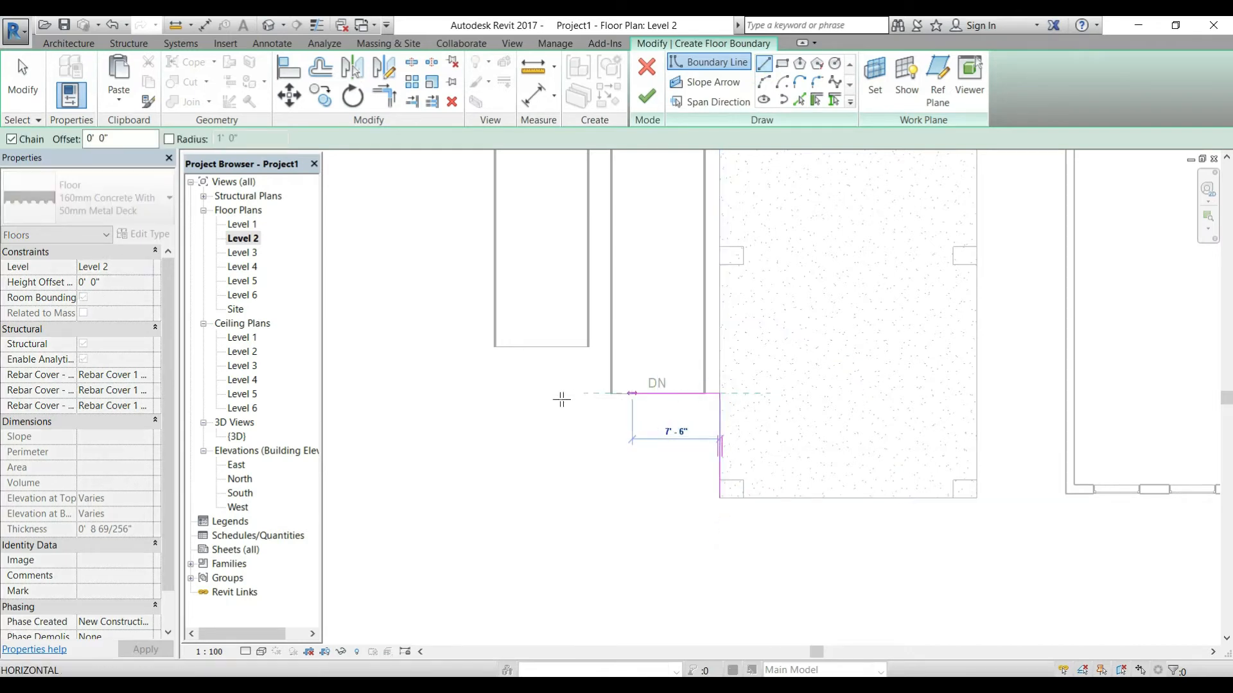
{"action": "left_click", "coordinate": [491, 393]}
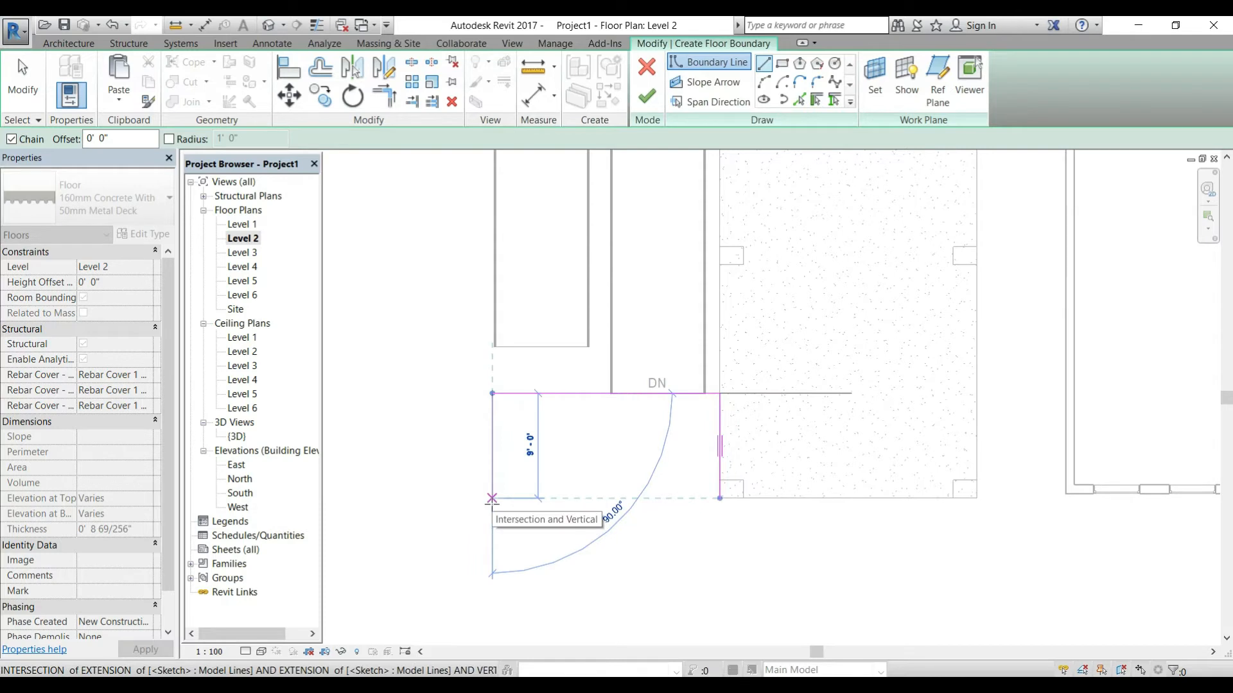
{"action": "left_click", "coordinate": [492, 498]}
{"action": "left_click", "coordinate": [718, 498]}
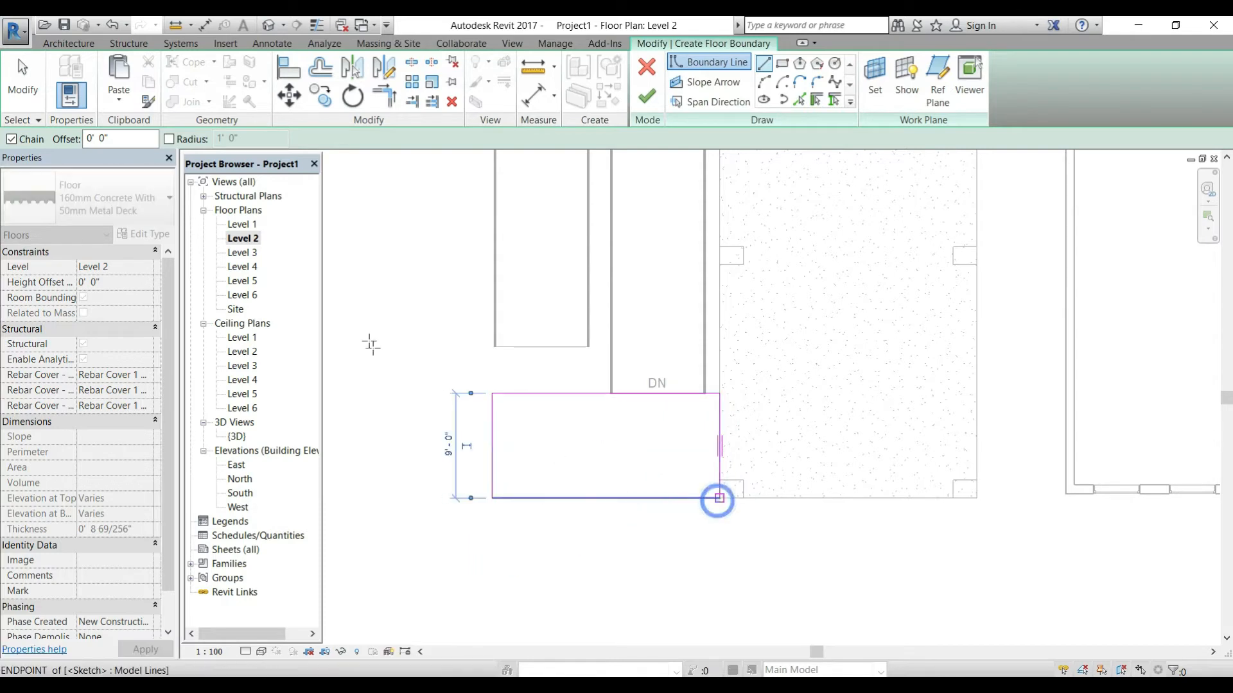
{"action": "left_click", "coordinate": [638, 99]}
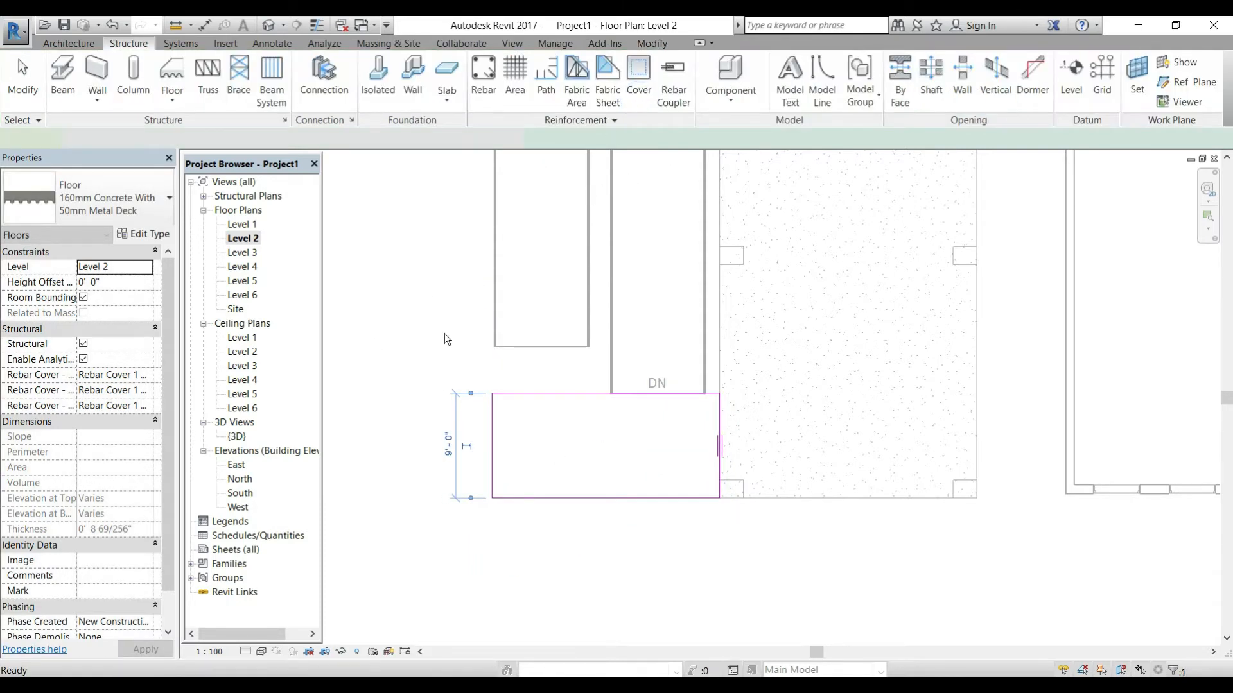
On the Level 2 plan, place 475 x 610mm rectangular architectural columns against the landing floor's west edge, aligned with its two corners.
{"action": "left_click", "coordinate": [268, 27]}
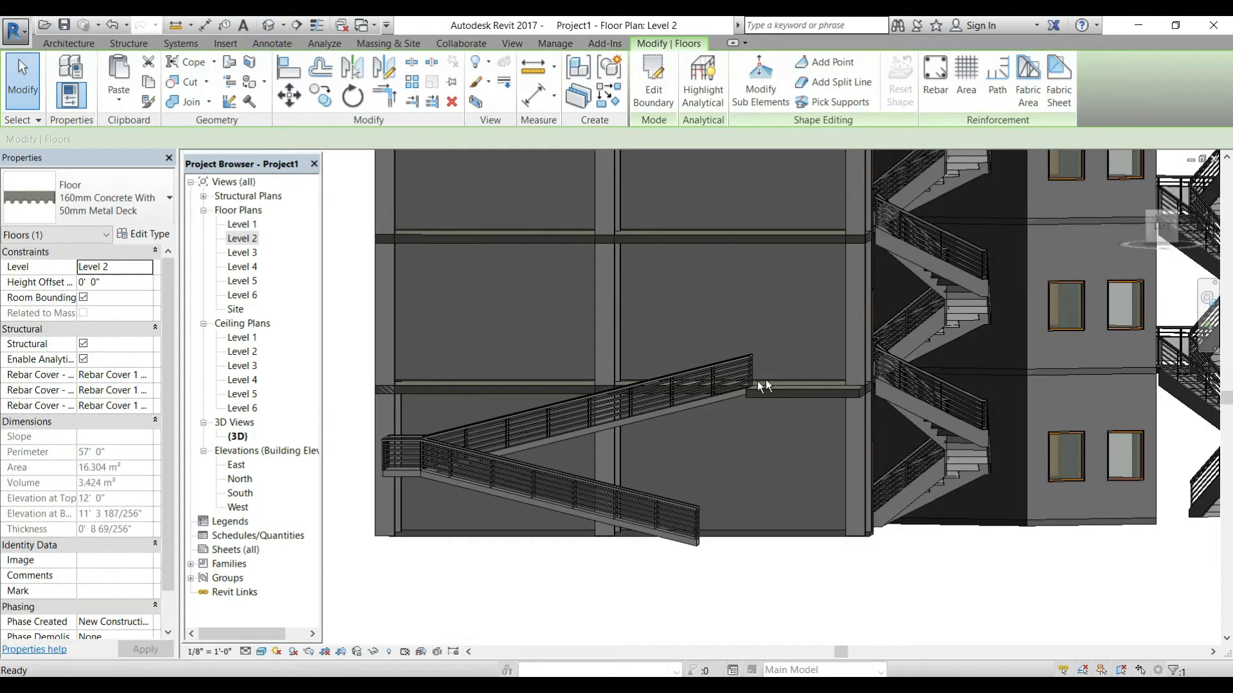
{"action": "left_click", "coordinate": [810, 543]}
{"action": "middle_click_drag", "start_coordinate": [811, 542], "coordinate": [678, 453], "text": "shift"}
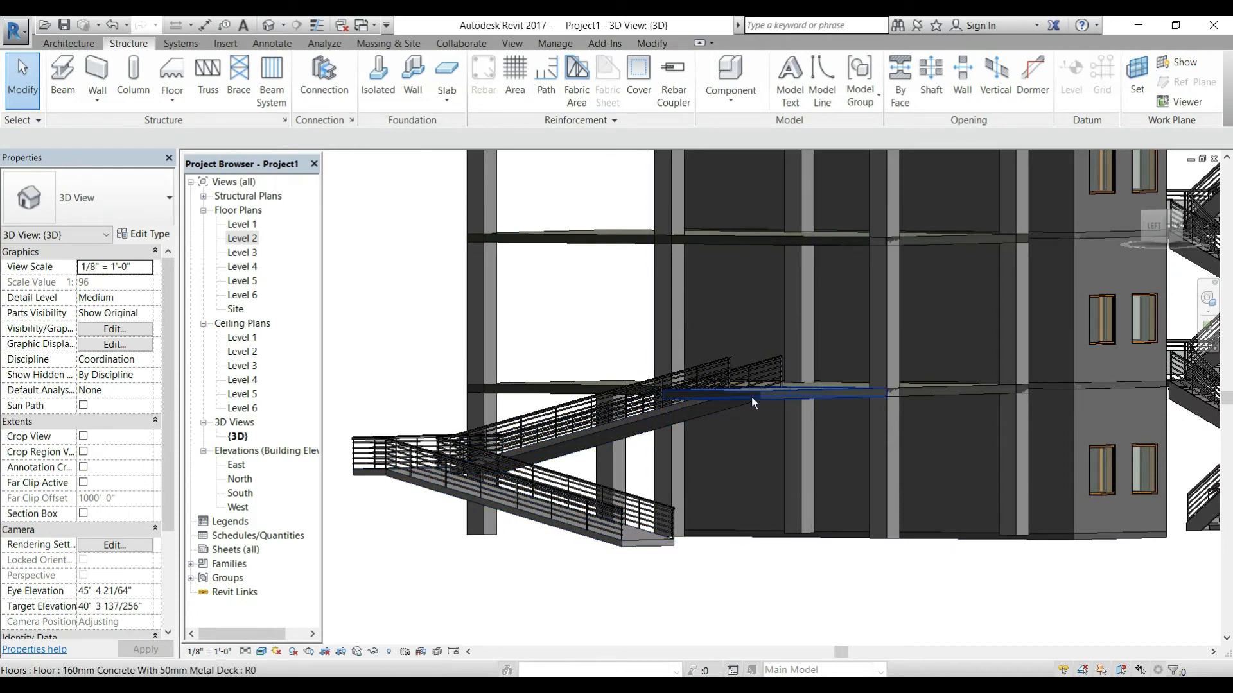
{"action": "double_click", "coordinate": [242, 224]}
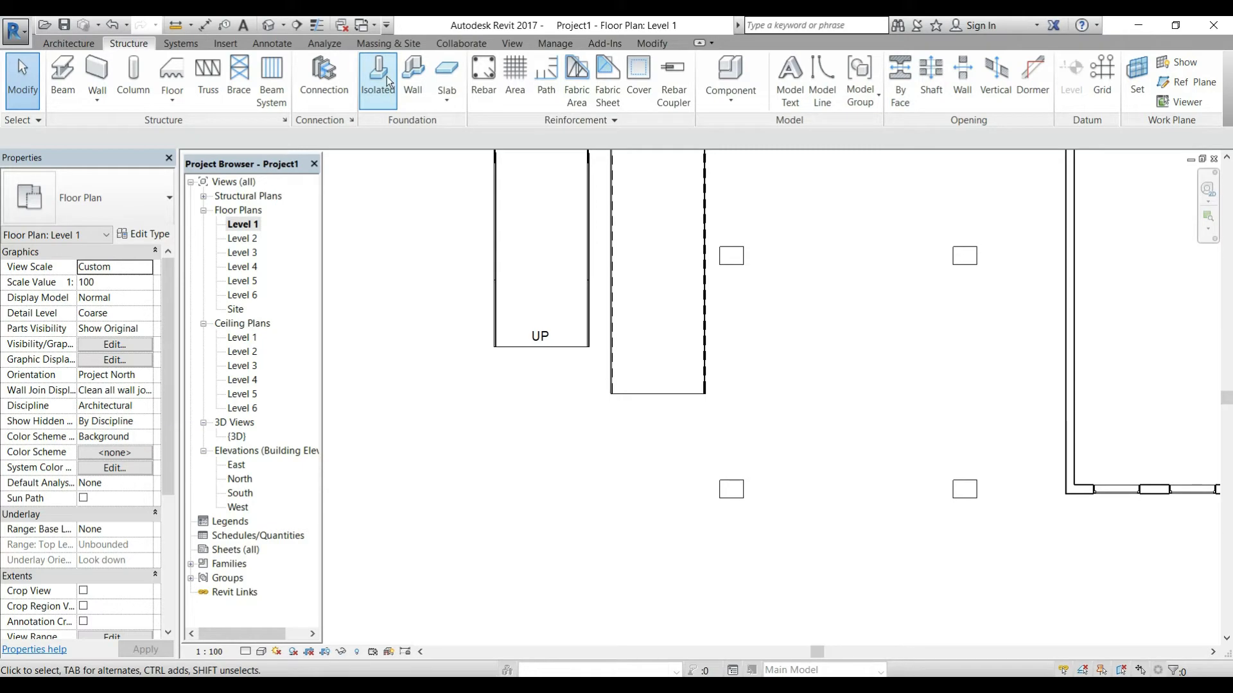
{"action": "double_click", "coordinate": [242, 239]}
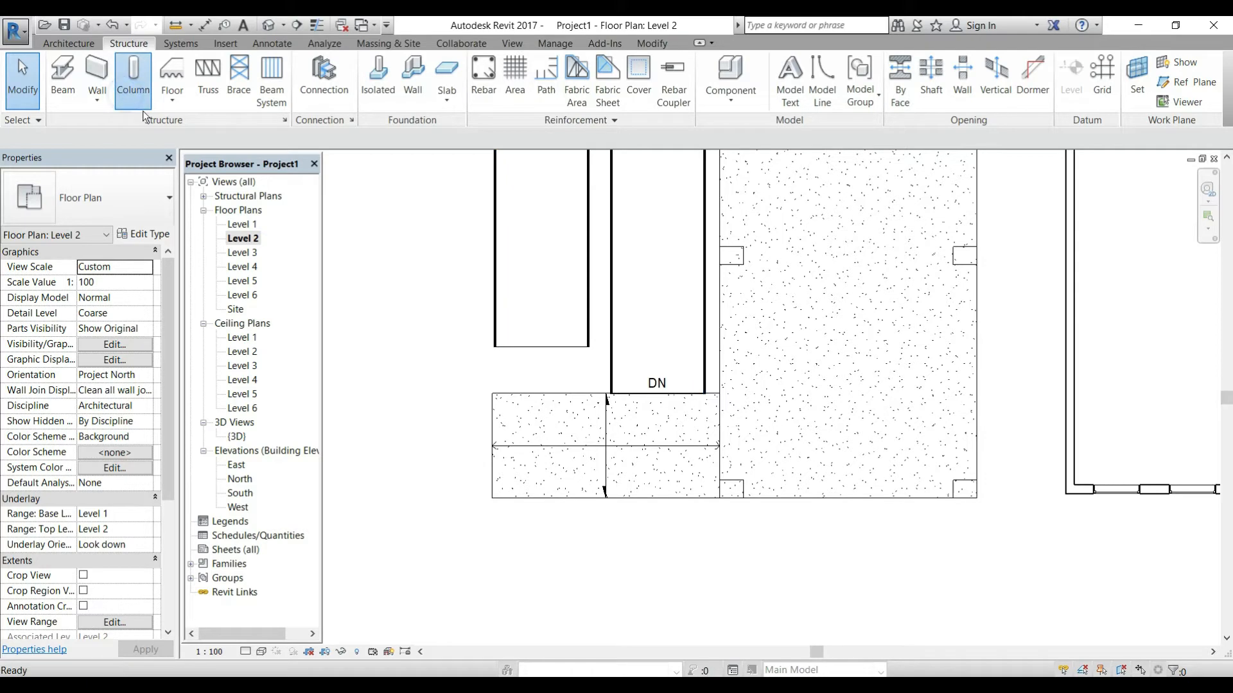
{"action": "left_click", "coordinate": [59, 41]}
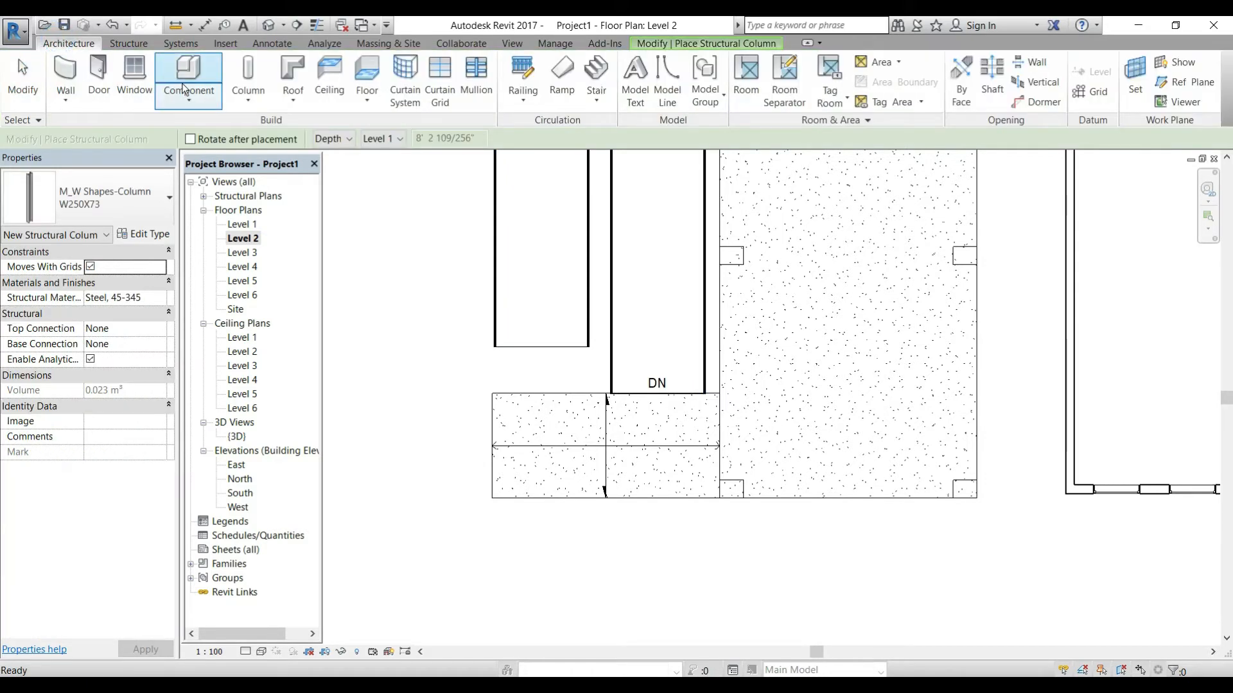
{"action": "left_click", "coordinate": [251, 104]}
{"action": "left_click", "coordinate": [291, 157]}
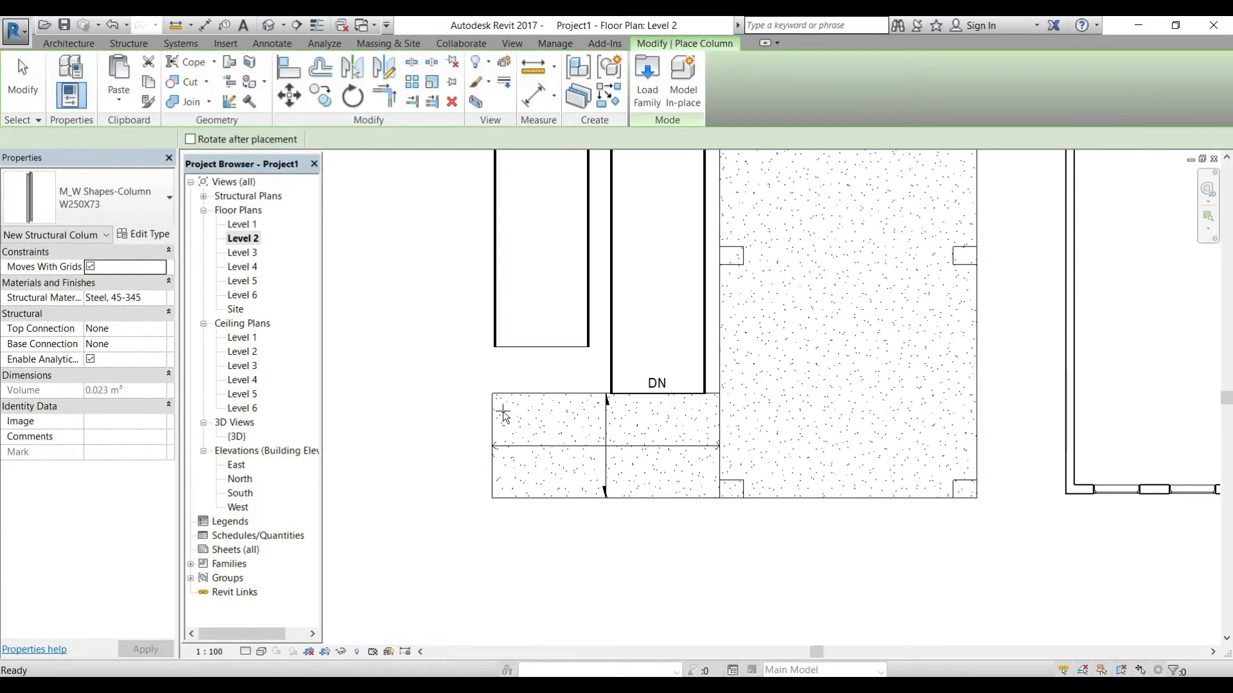
{"action": "left_click", "coordinate": [481, 491]}
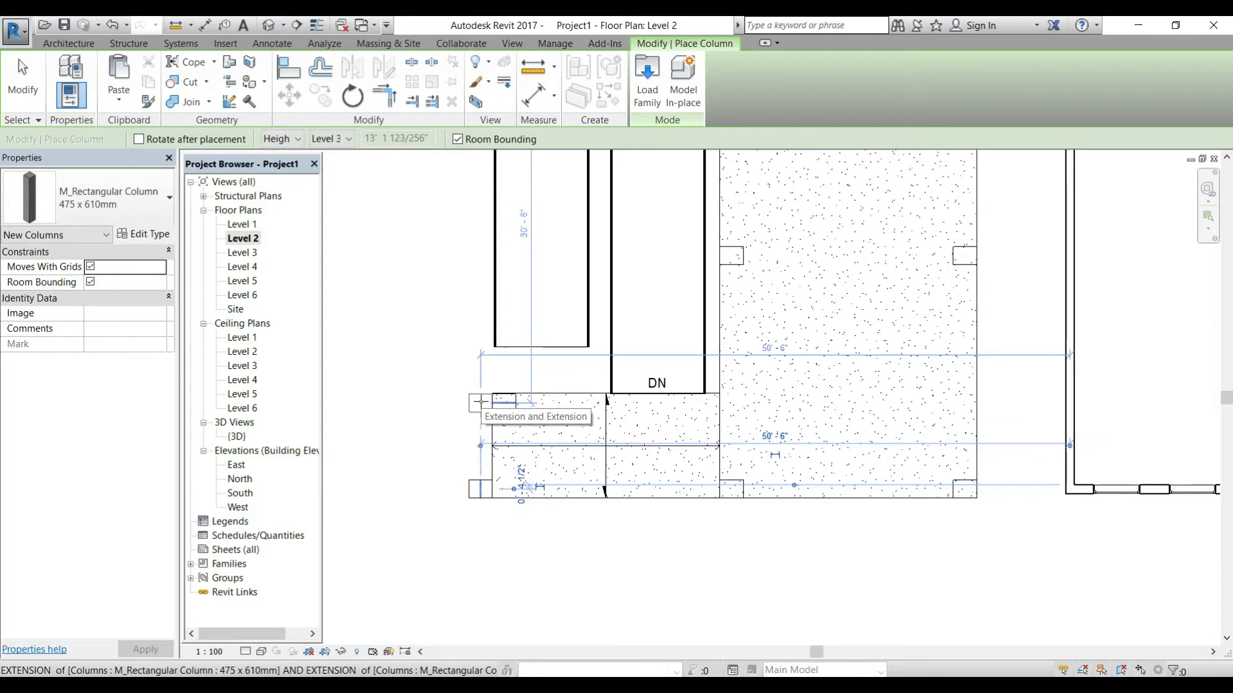
{"action": "left_click", "coordinate": [480, 403]}
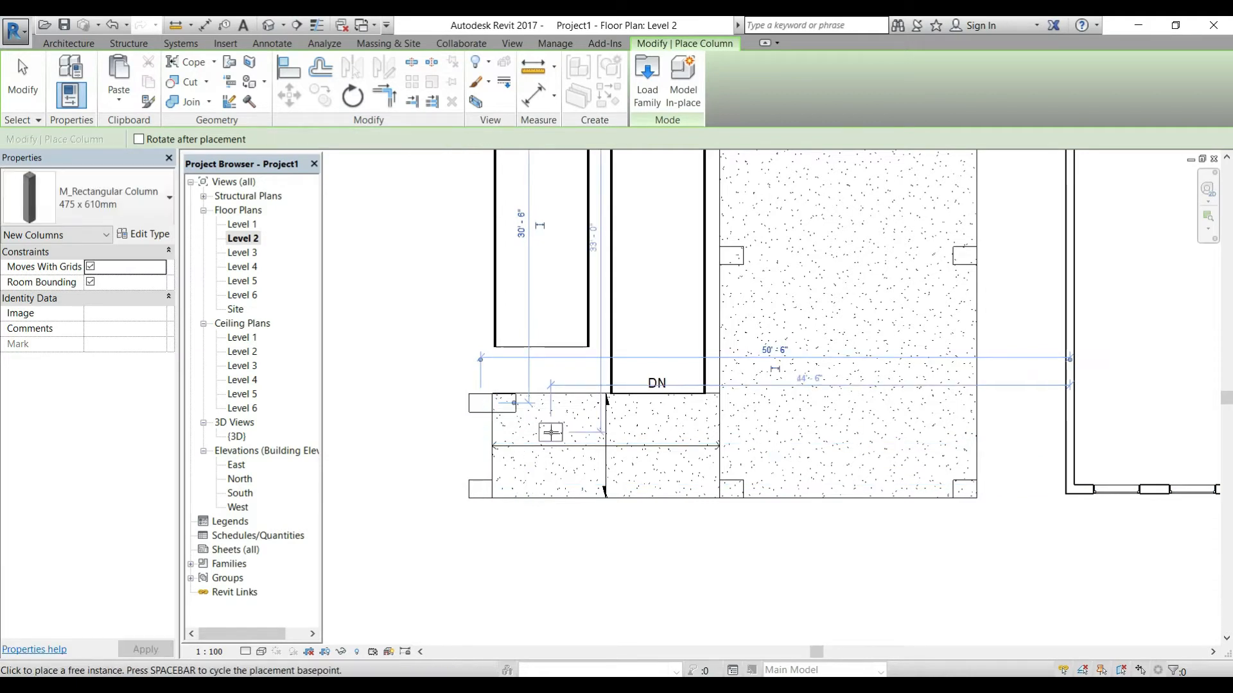
{"action": "key", "text": "Escape"}
{"action": "key", "text": "Escape"}
Delete the extra rectangular column inside the landing floor's northwest corner.
{"action": "left_click", "coordinate": [510, 407]}
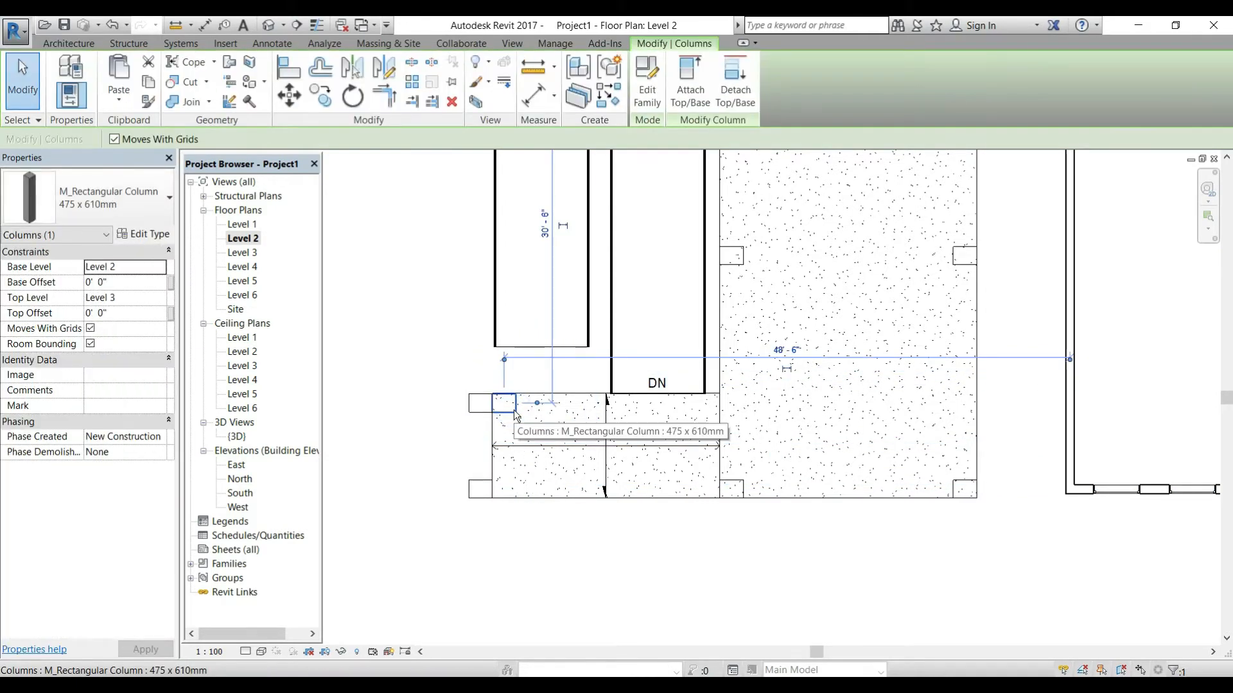
{"action": "key", "text": "Escape"}
{"action": "left_click", "coordinate": [544, 424]}
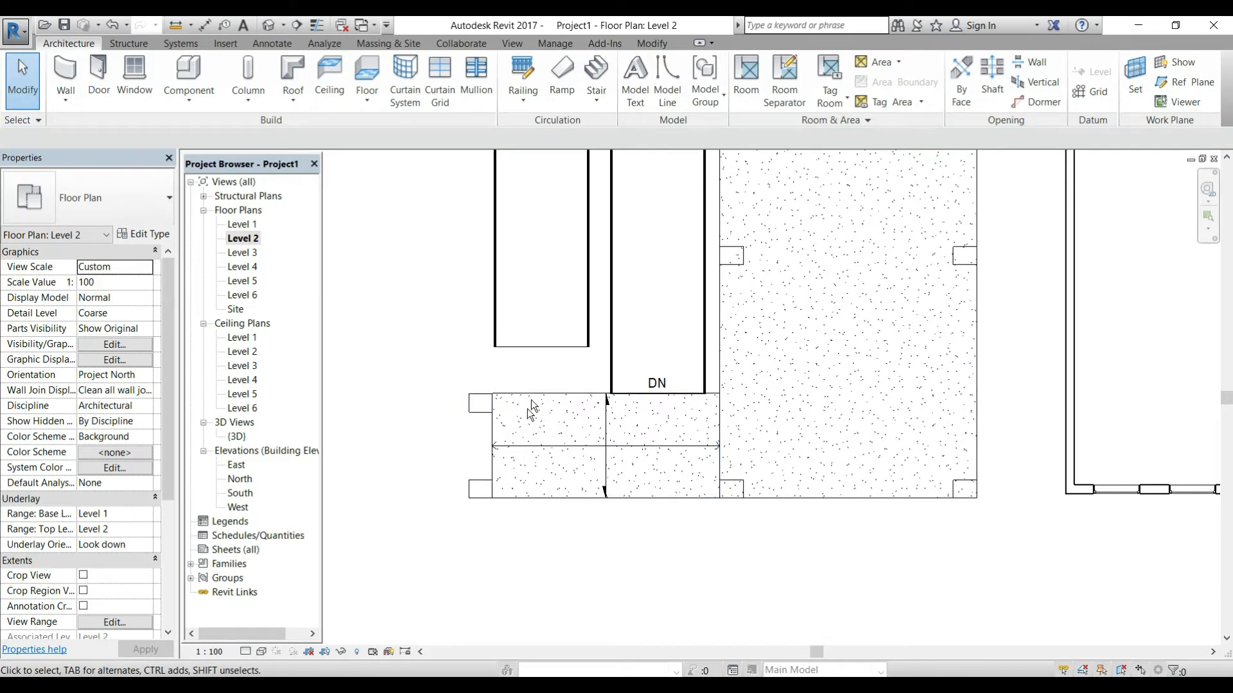
Edit the landing floor's boundary, extending it west to the columns' outer faces for a 21' 6" width, and finish the sketch.
{"action": "left_click", "coordinate": [533, 395]}
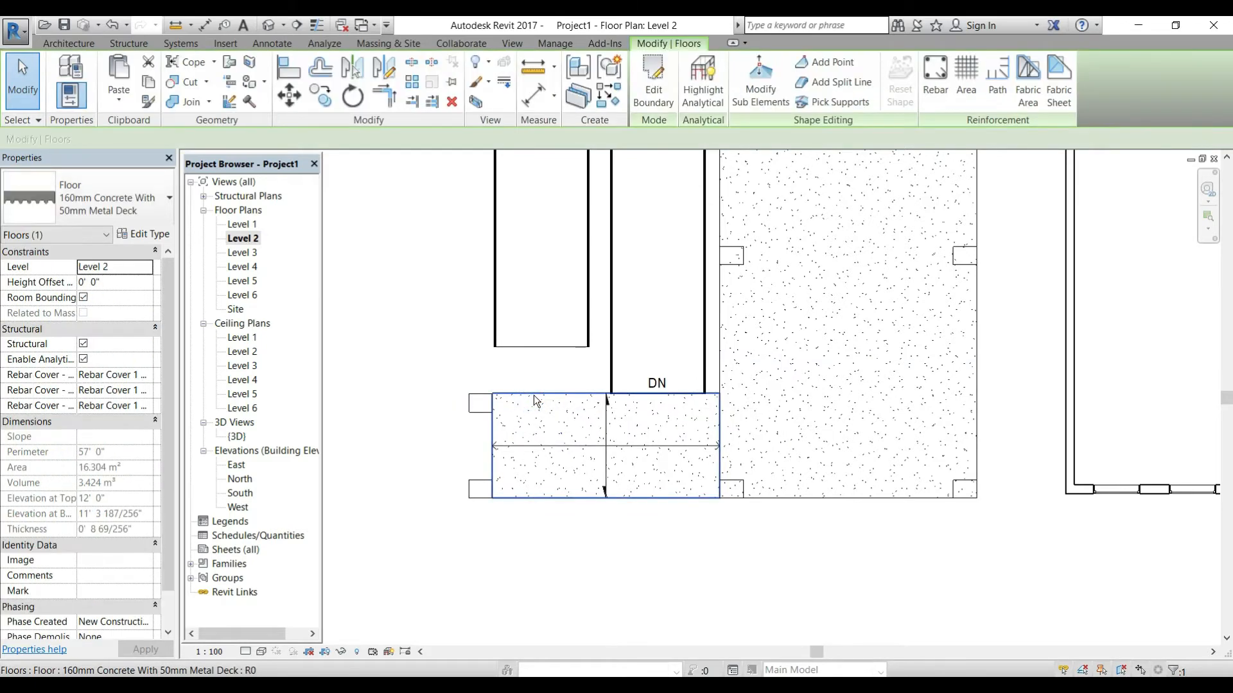
{"action": "left_click", "coordinate": [653, 84]}
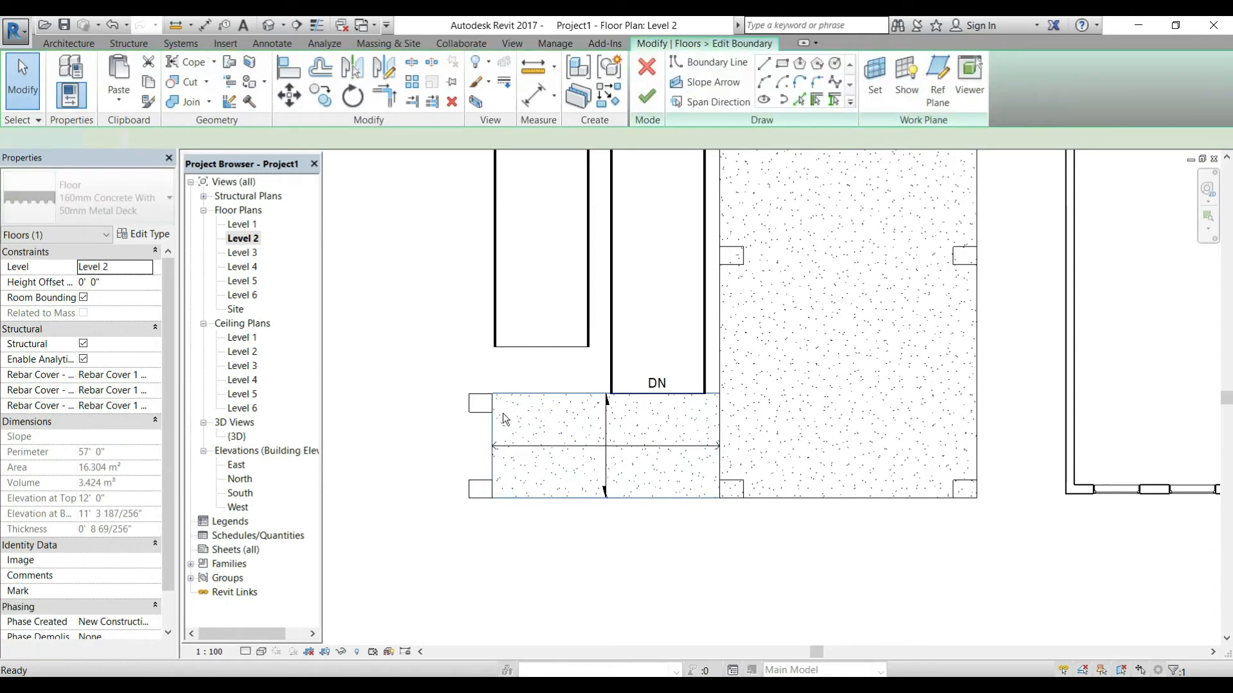
{"action": "left_click", "coordinate": [492, 439]}
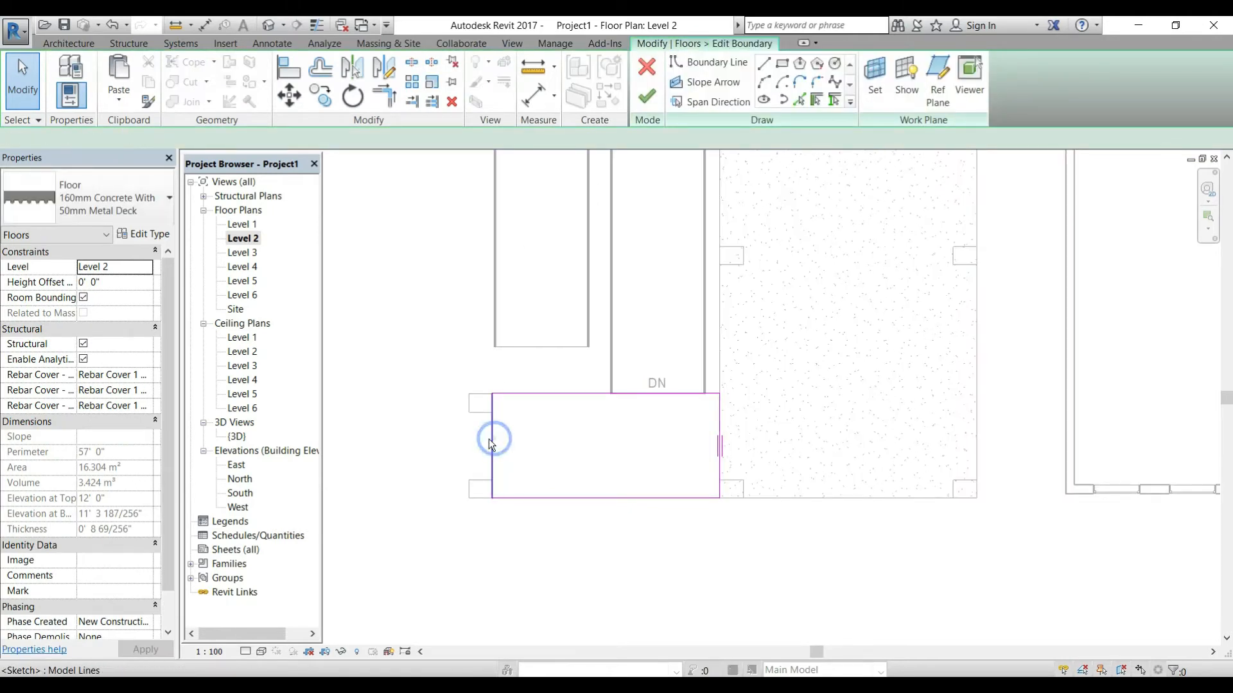
{"action": "left_click_drag", "start_coordinate": [492, 441], "coordinate": [463, 440]}
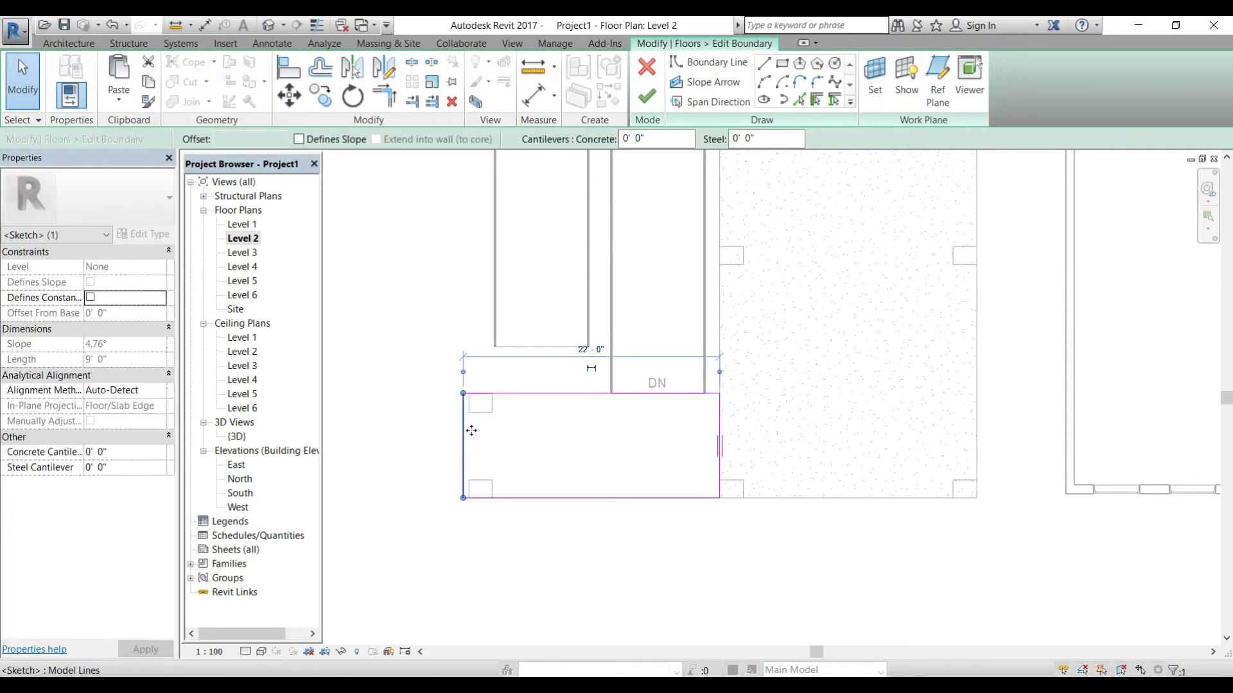
{"action": "left_click_drag", "start_coordinate": [463, 429], "coordinate": [485, 428]}
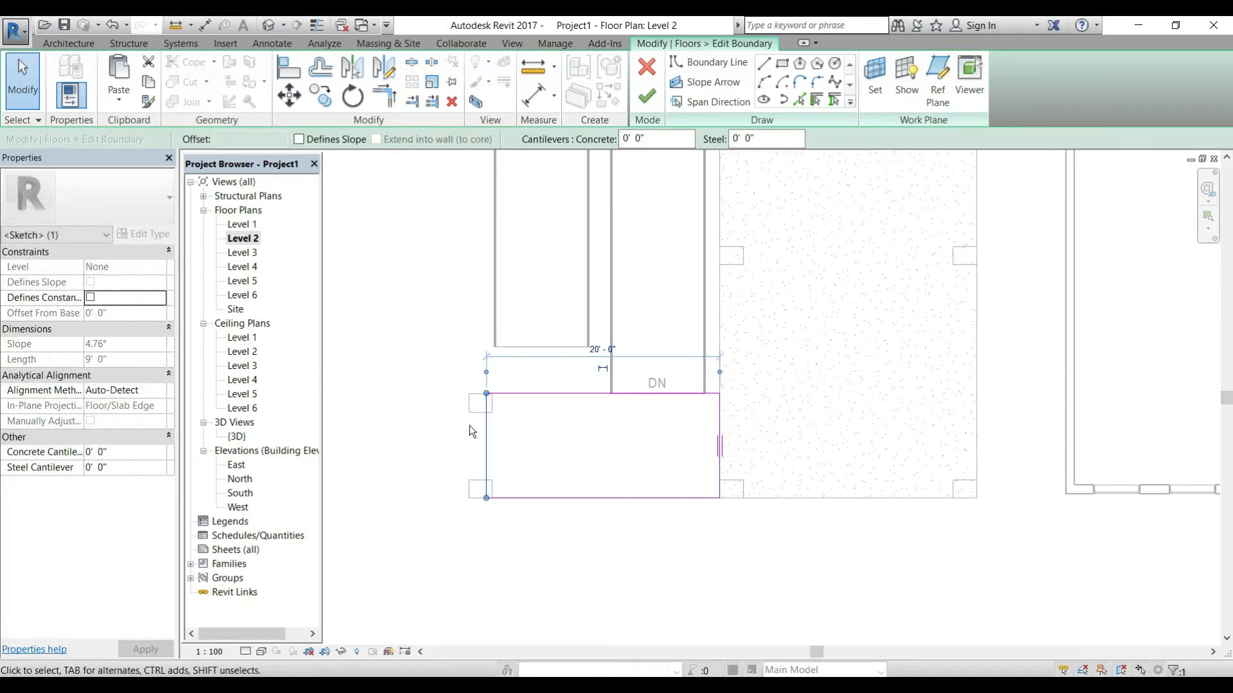
{"action": "scroll", "coordinate": [485, 443], "scroll_direction": "up", "scroll_amount": 2}
{"action": "left_click_drag", "start_coordinate": [473, 442], "coordinate": [455, 442]}
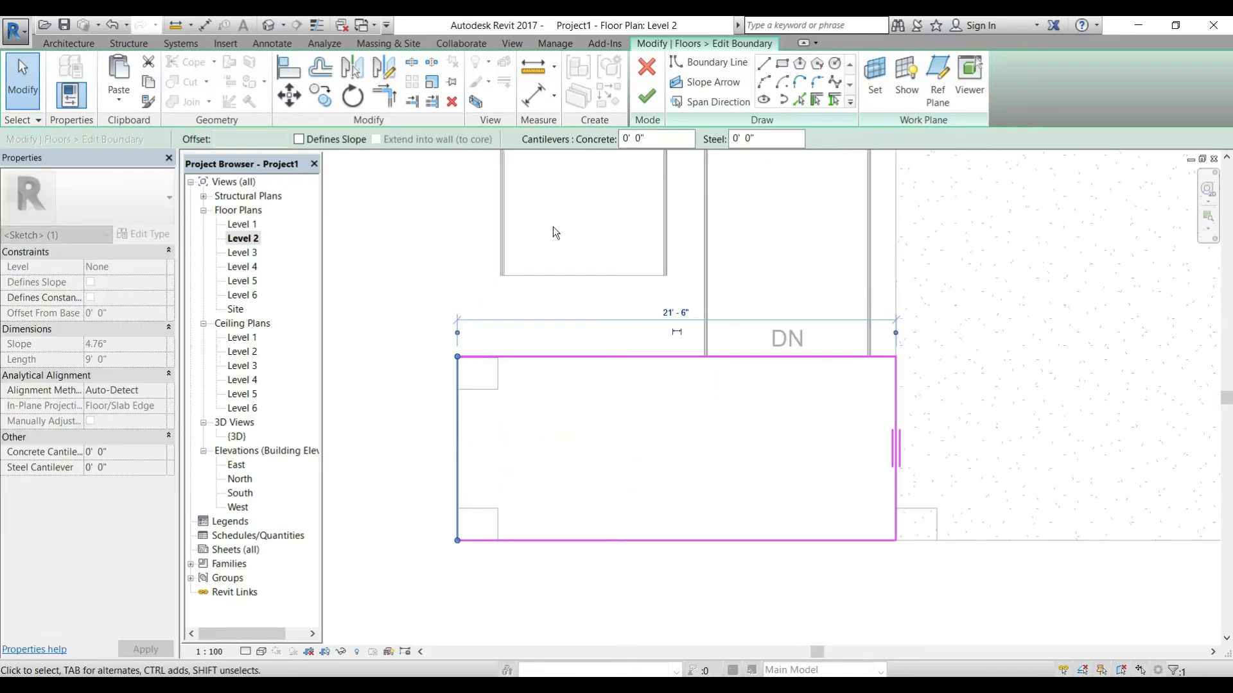
{"action": "left_click", "coordinate": [647, 97]}
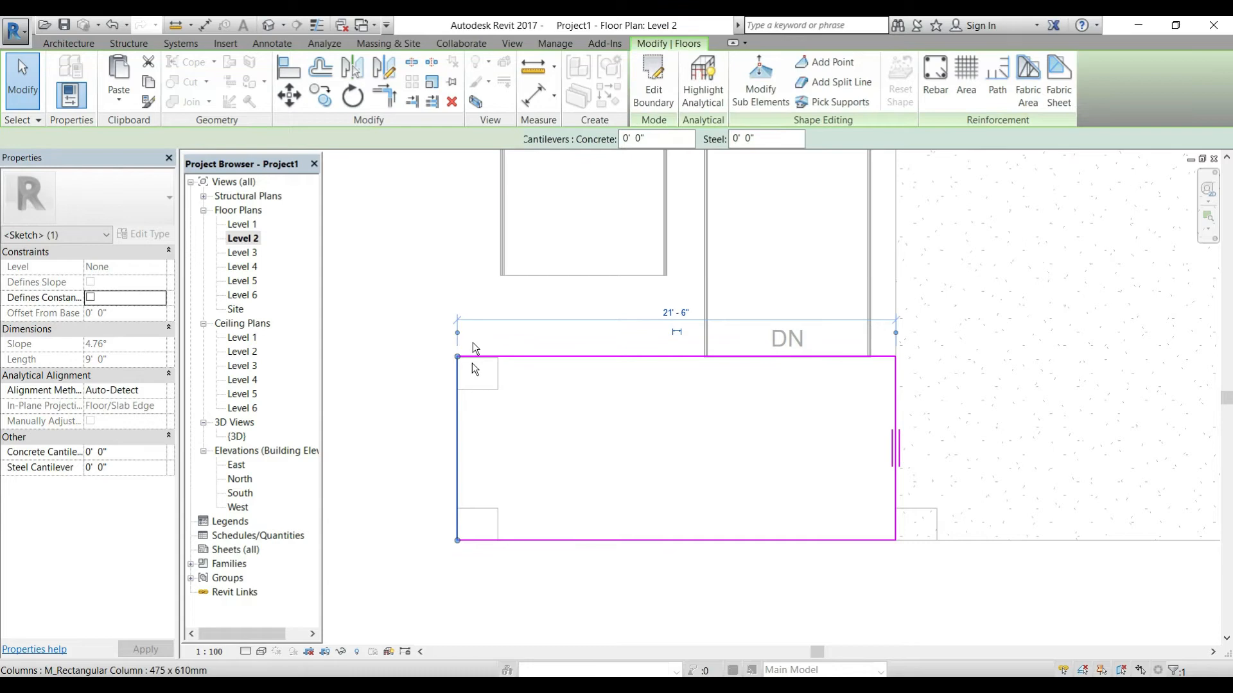
In the 3D view, copy the two landing columns and paste them aligned to Level 1, Level 3 and Level 4.
{"action": "left_click", "coordinate": [267, 25]}
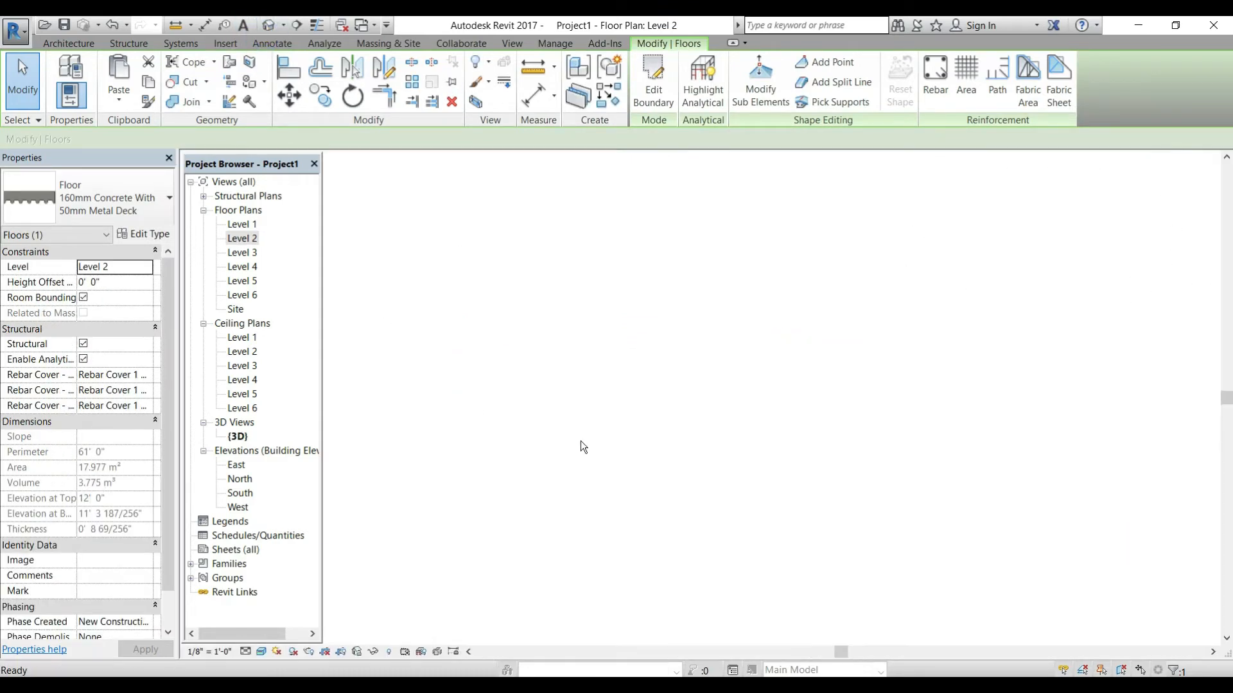
{"action": "left_click", "coordinate": [678, 312]}
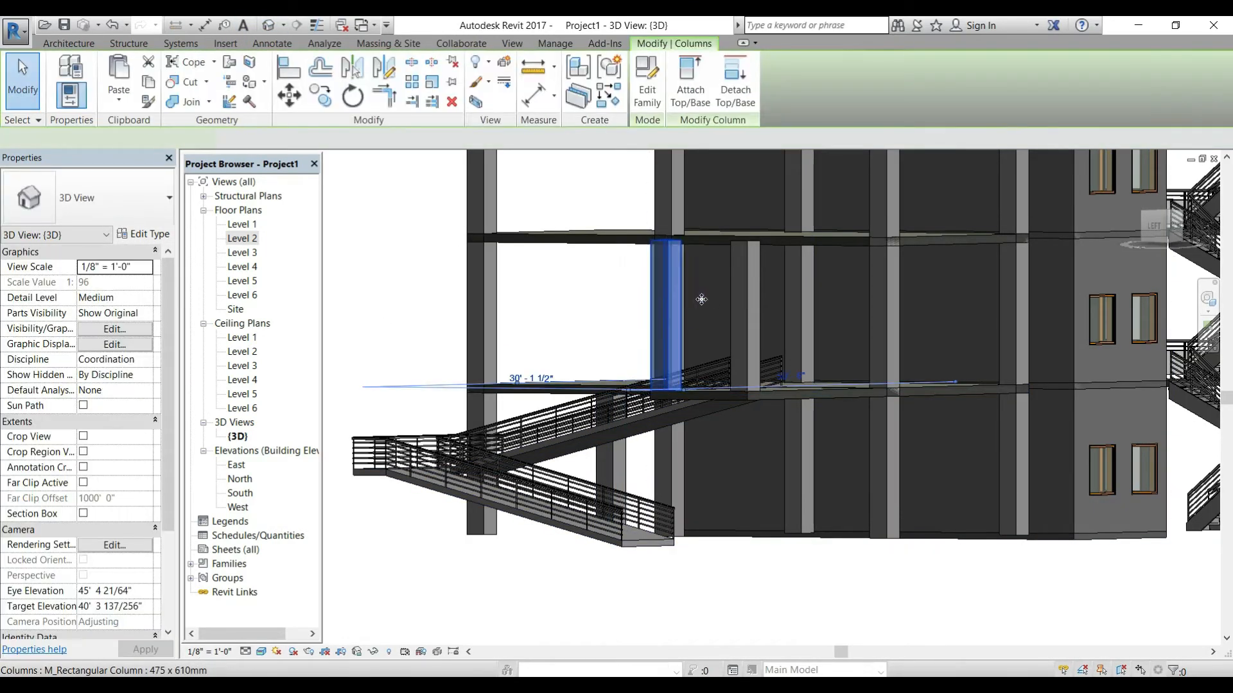
{"action": "key", "text": "Escape"}
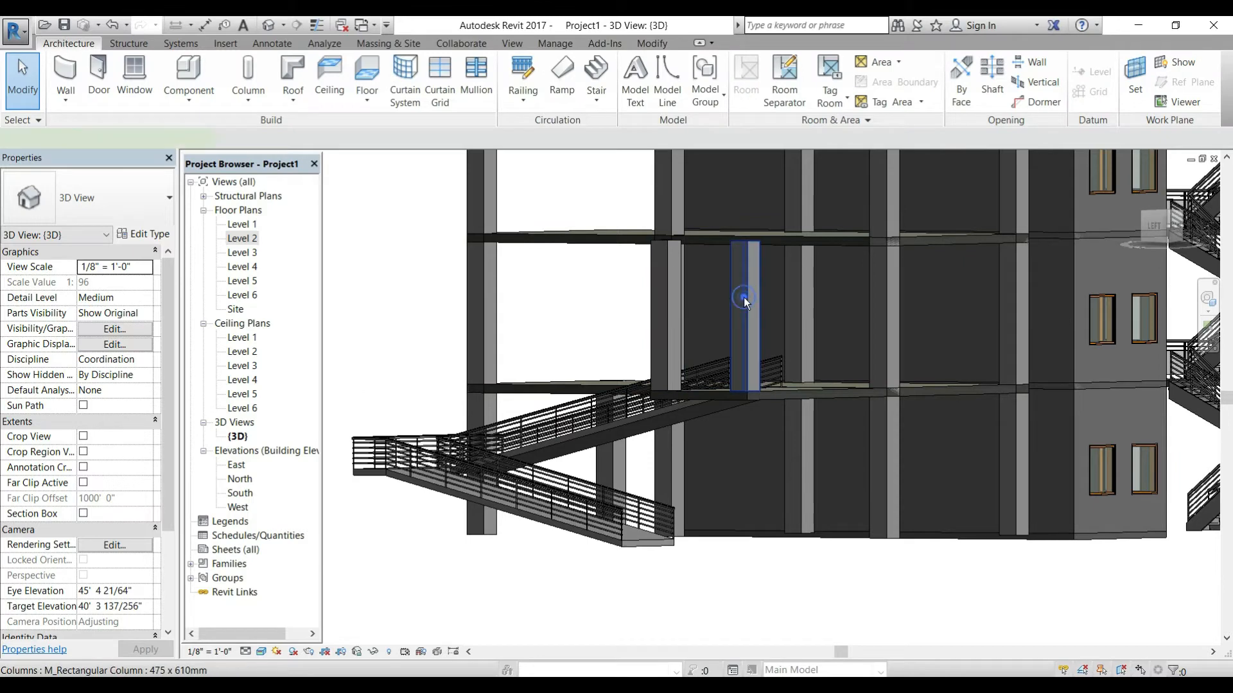
{"action": "left_click", "coordinate": [743, 297]}
{"action": "left_click", "coordinate": [676, 298], "text": "ctrl"}
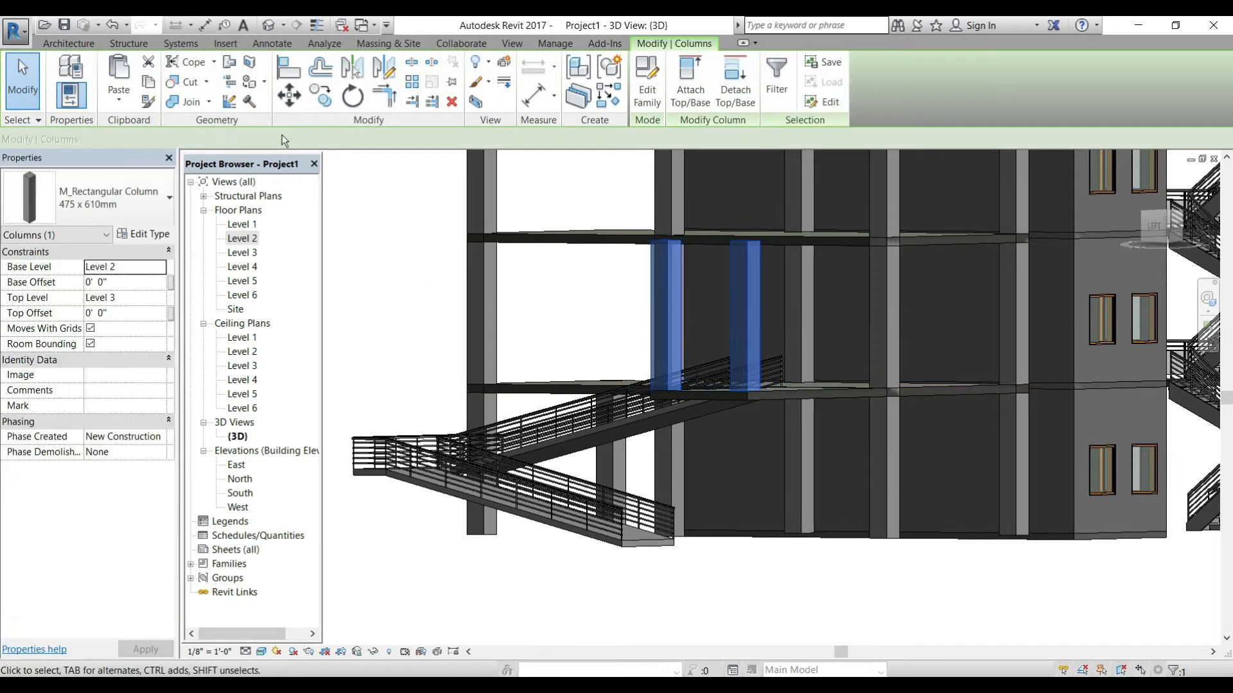
{"action": "left_click", "coordinate": [147, 80]}
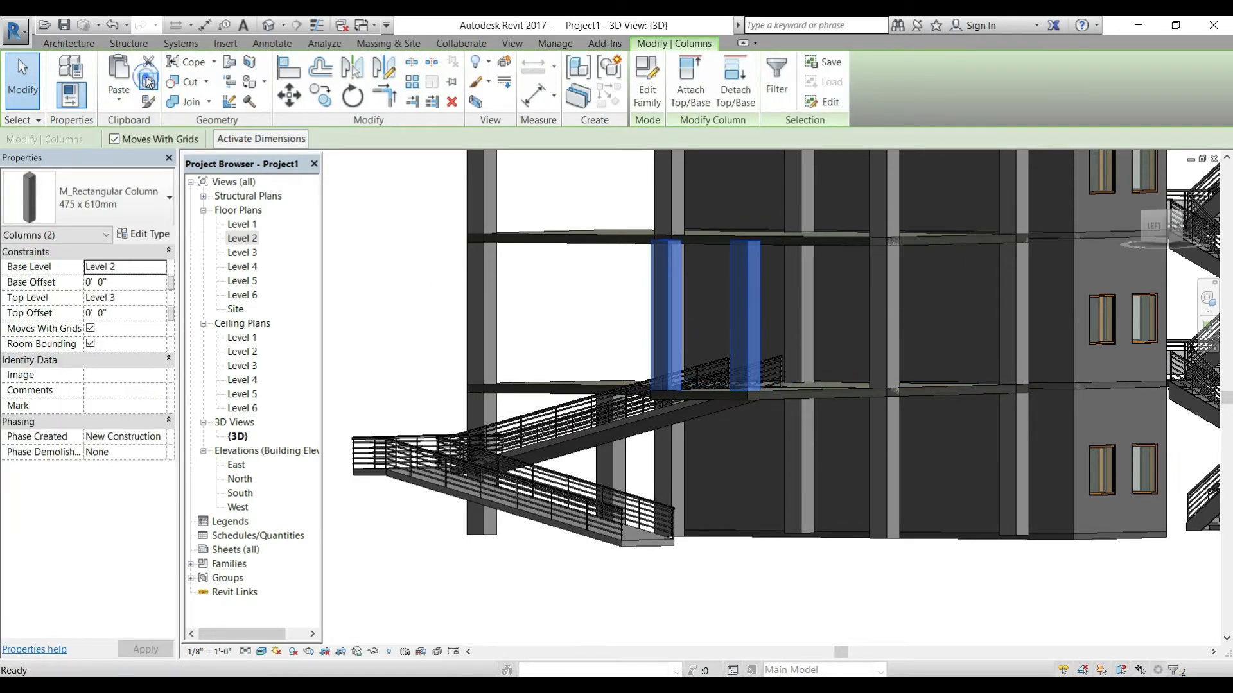
{"action": "left_click", "coordinate": [119, 101]}
{"action": "left_click", "coordinate": [152, 160]}
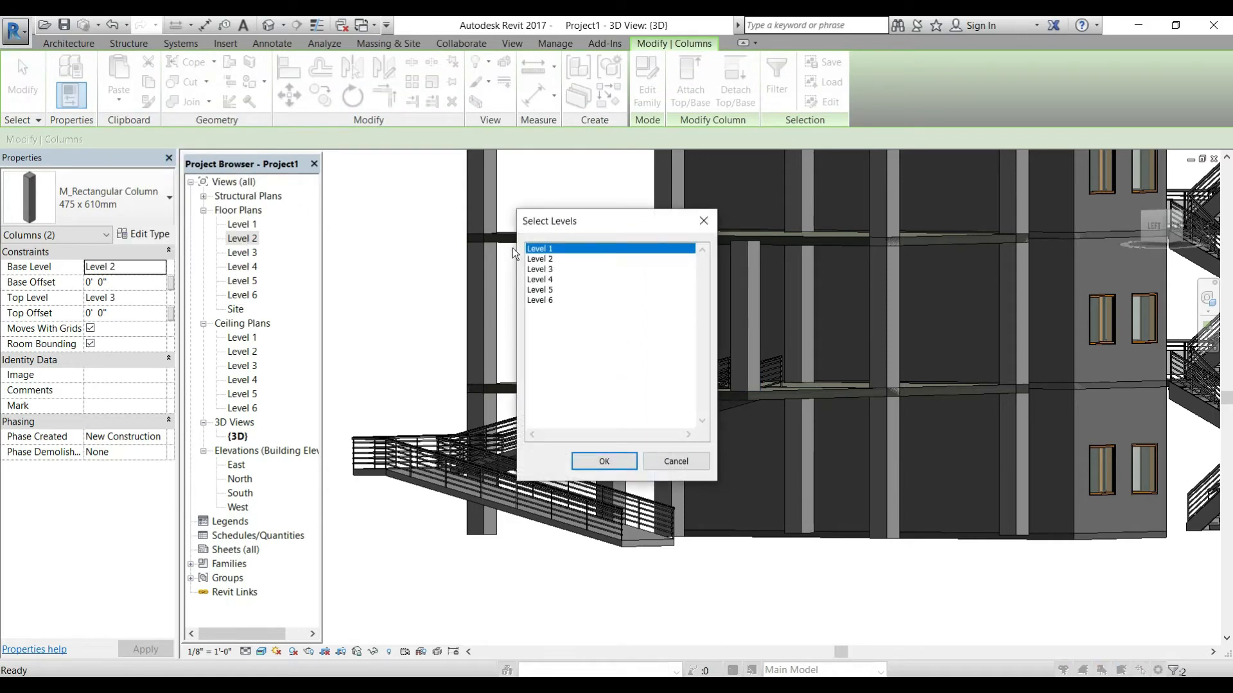
{"action": "left_click", "coordinate": [544, 271], "text": "ctrl"}
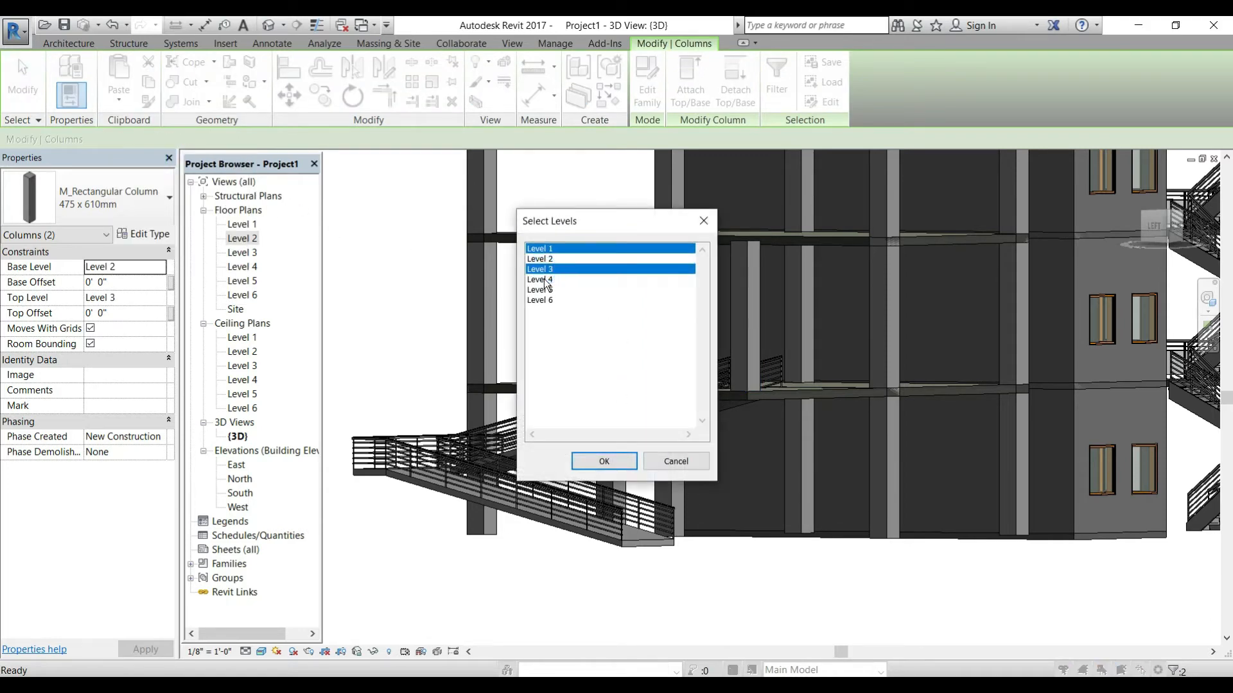
{"action": "left_click", "coordinate": [598, 455]}
{"action": "scroll", "coordinate": [642, 518], "scroll_direction": "down", "scroll_amount": 2}
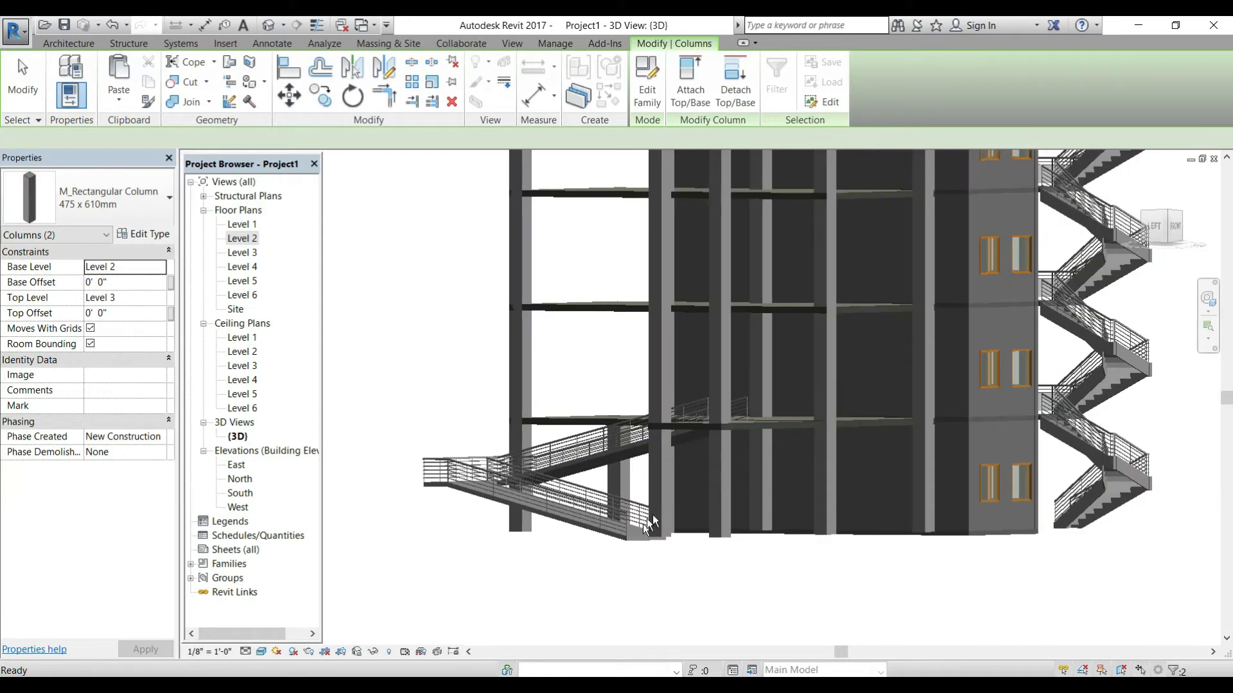
{"action": "scroll", "coordinate": [692, 434], "scroll_direction": "down", "scroll_amount": 1}
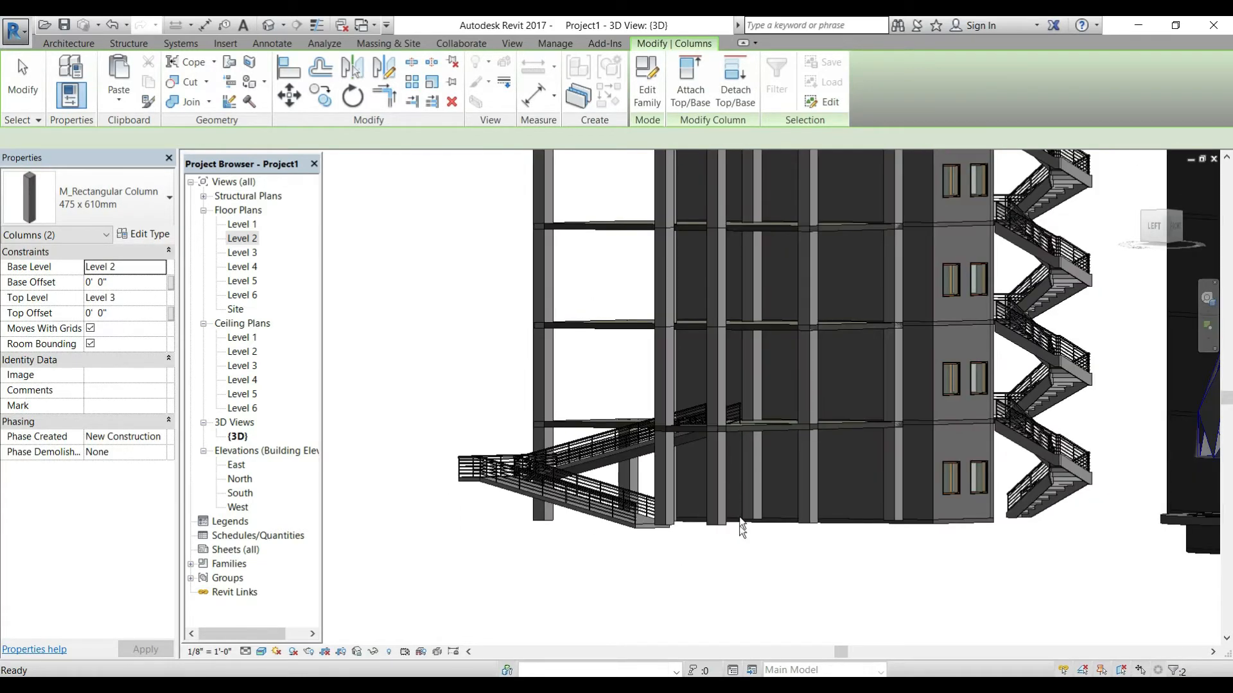
{"action": "scroll", "coordinate": [684, 546], "scroll_direction": "down", "scroll_amount": 2}
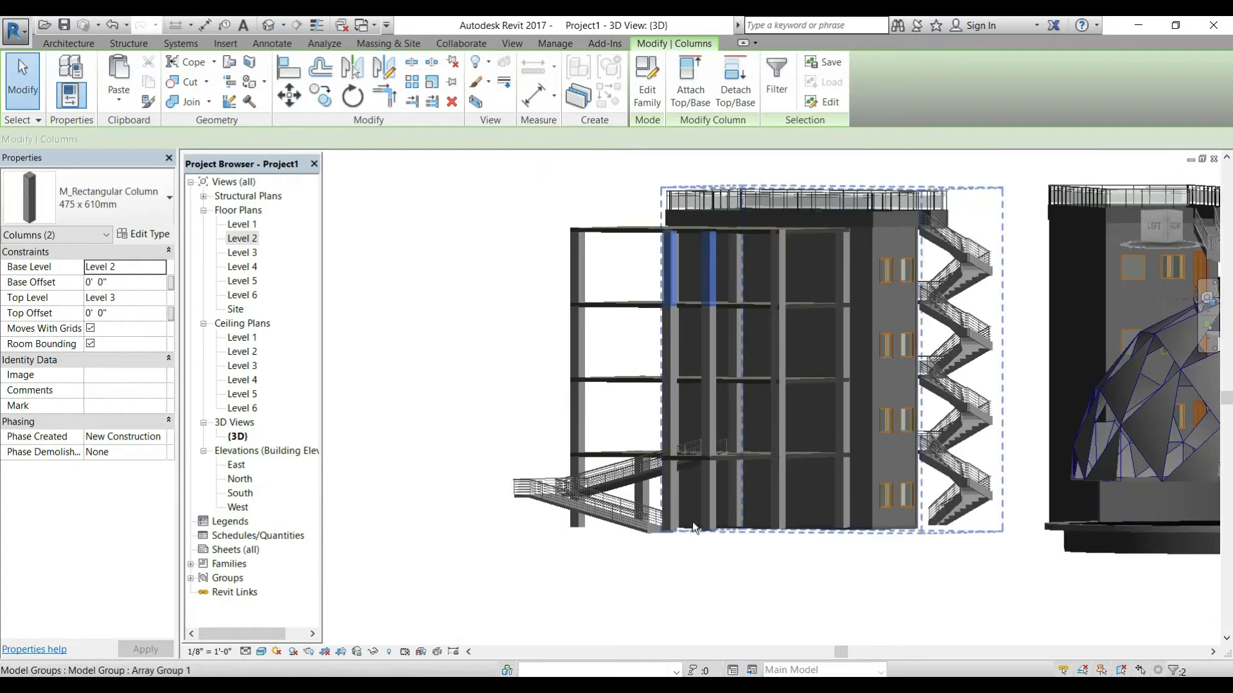
{"action": "middle_click_drag", "start_coordinate": [675, 571], "coordinate": [671, 580], "text": "shift"}
{"action": "left_click", "coordinate": [735, 492]}
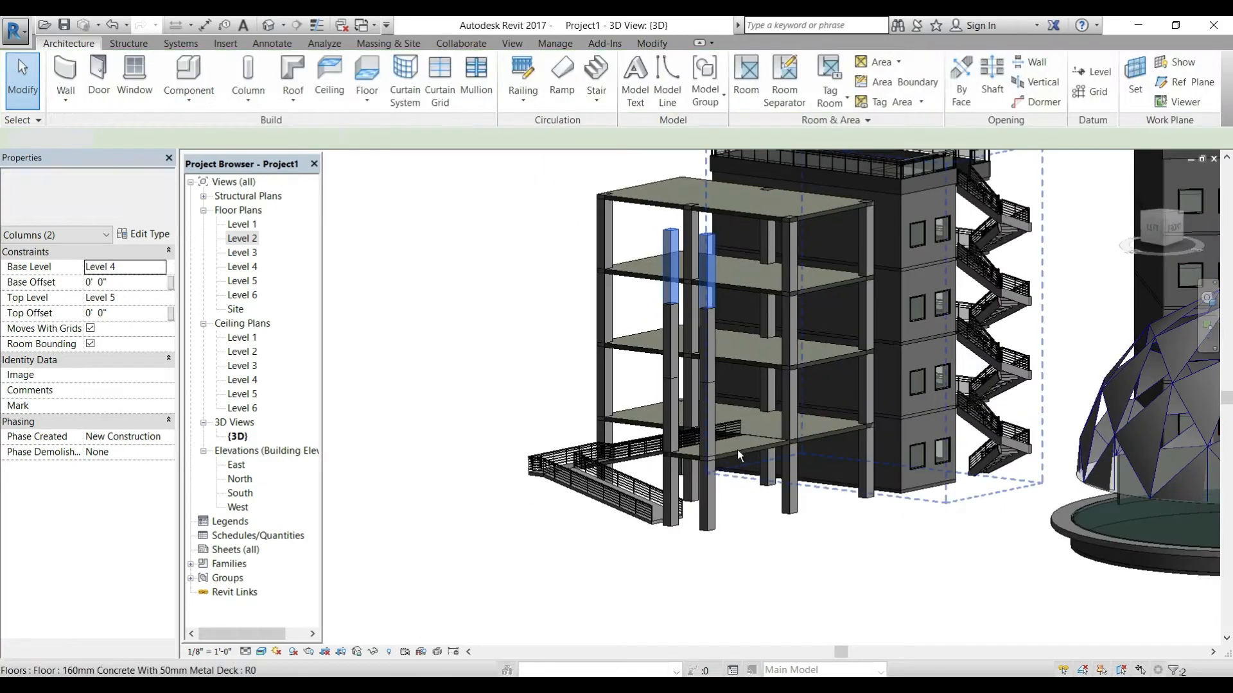
Copy the ramp together with the landing floor and paste both aligned to Level 3, Level 4 and Level 5.
{"action": "left_click", "coordinate": [734, 449]}
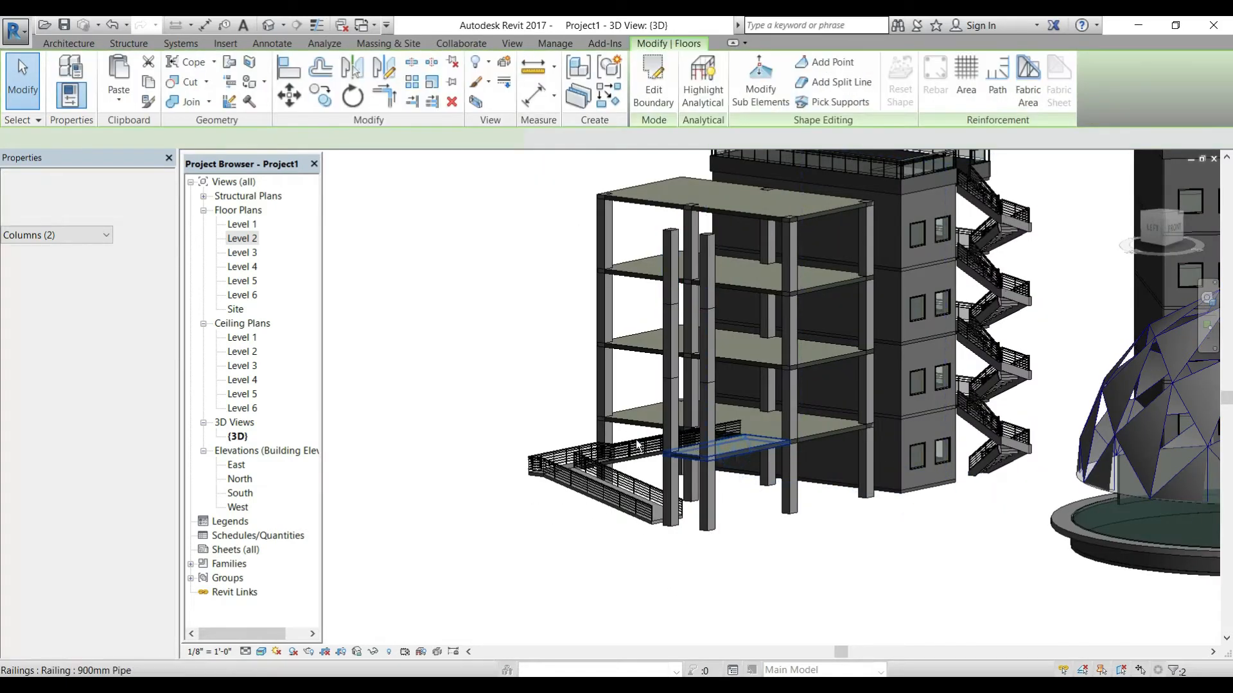
{"action": "left_click", "coordinate": [659, 517]}
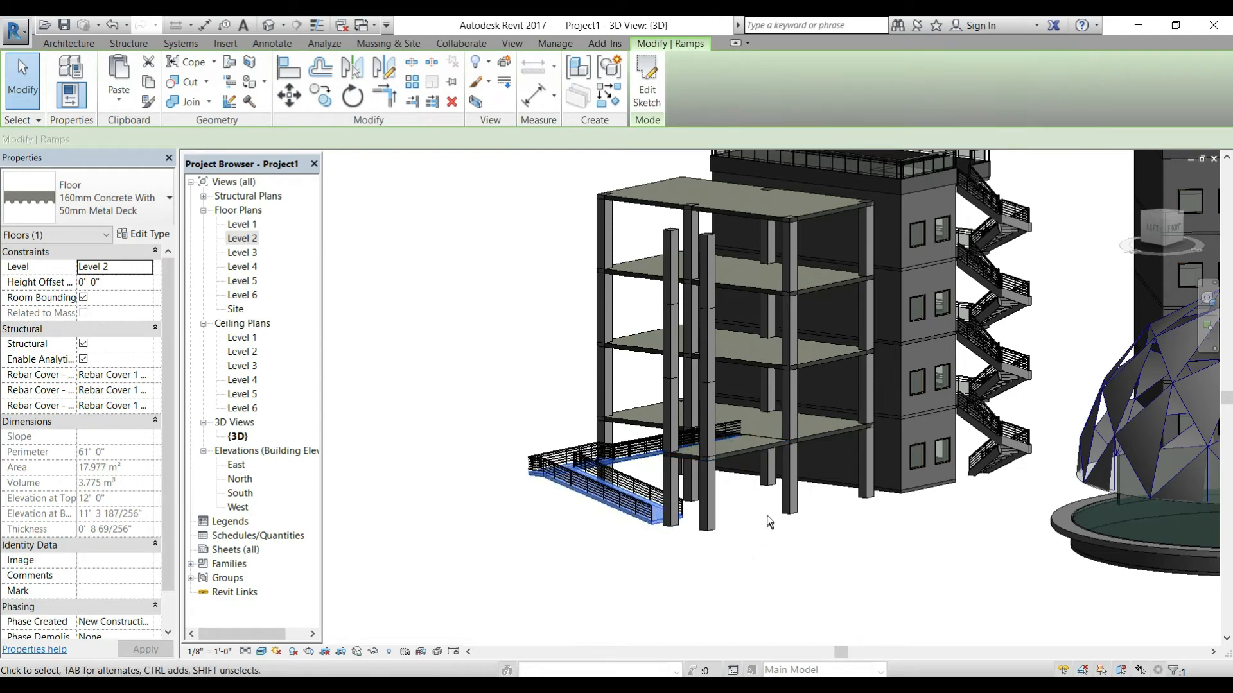
{"action": "left_click", "coordinate": [725, 452], "text": "ctrl"}
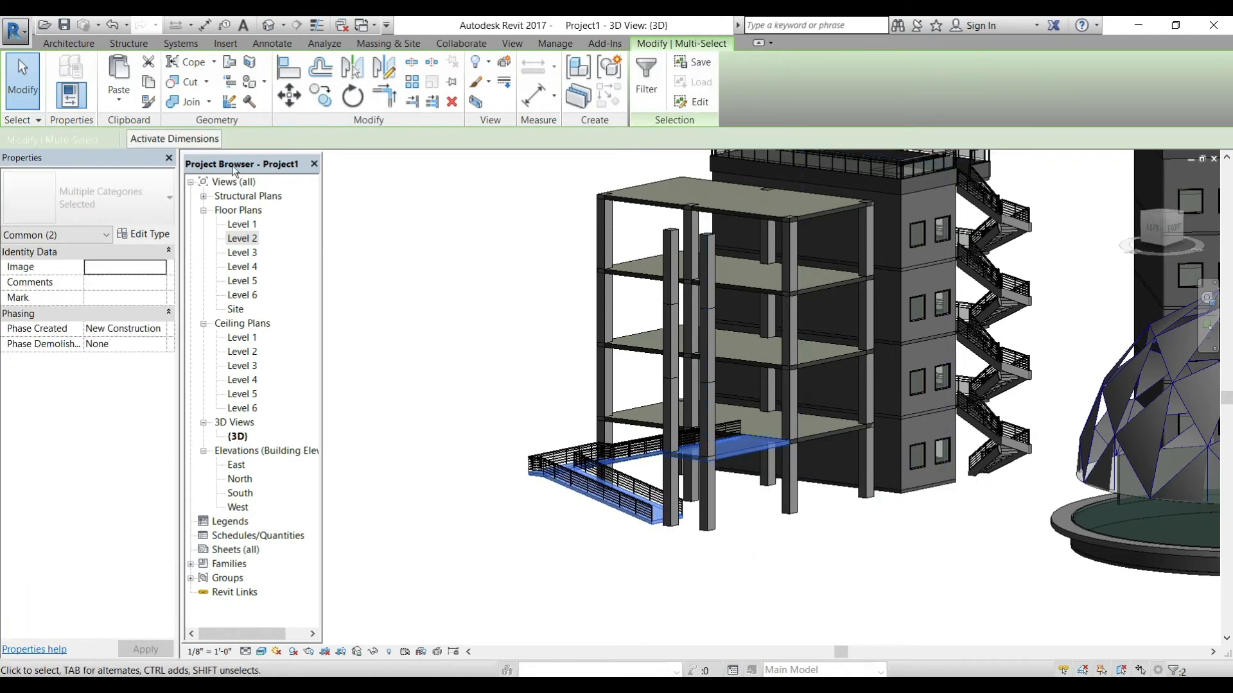
{"action": "left_click", "coordinate": [146, 83]}
{"action": "left_click", "coordinate": [116, 99]}
{"action": "left_click", "coordinate": [134, 154]}
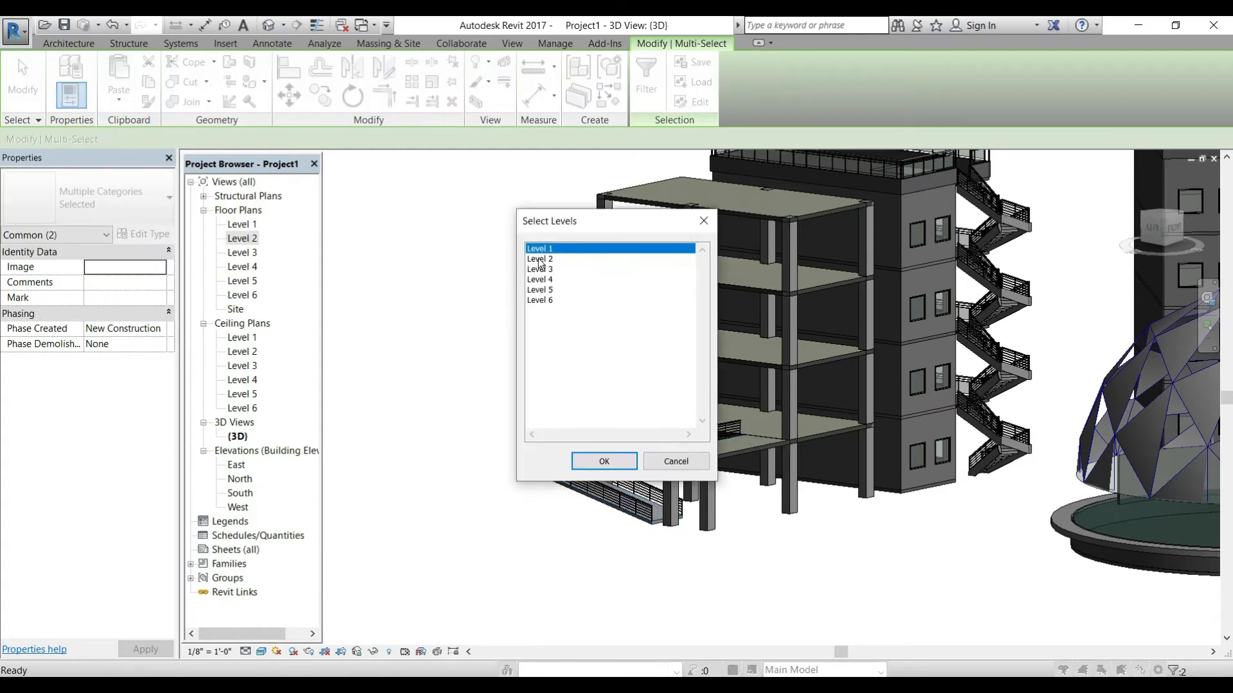
{"action": "left_click", "coordinate": [541, 270]}
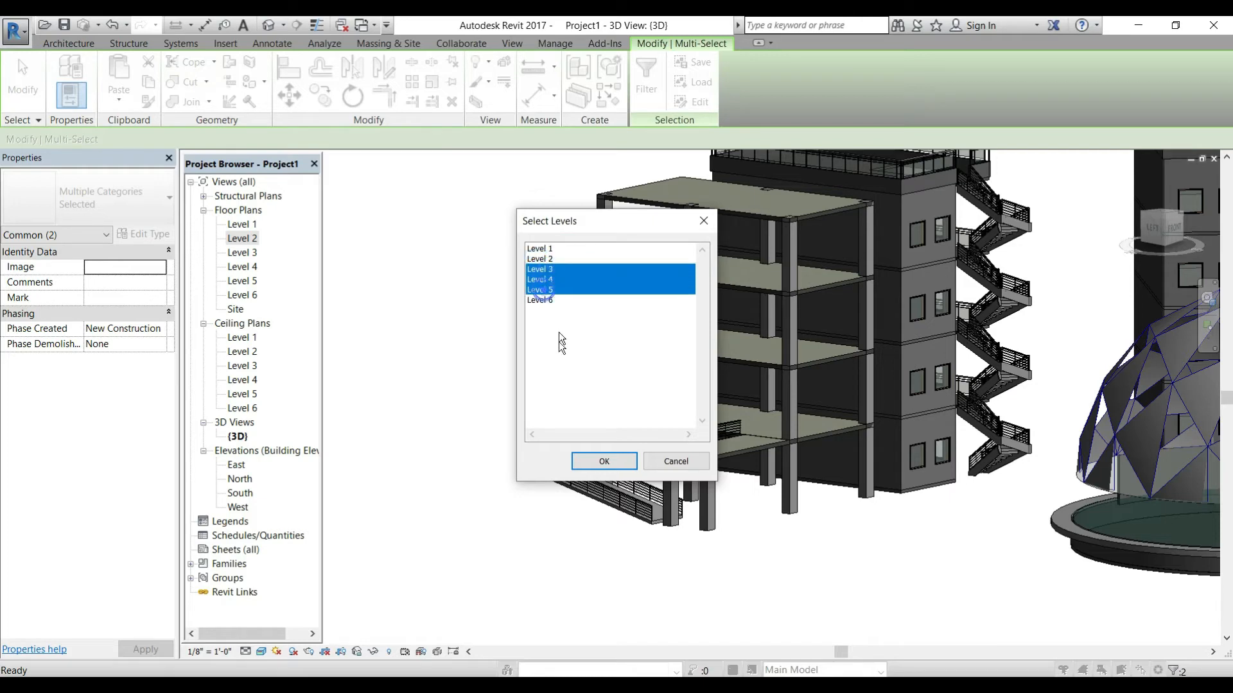
{"action": "left_click", "coordinate": [598, 461]}
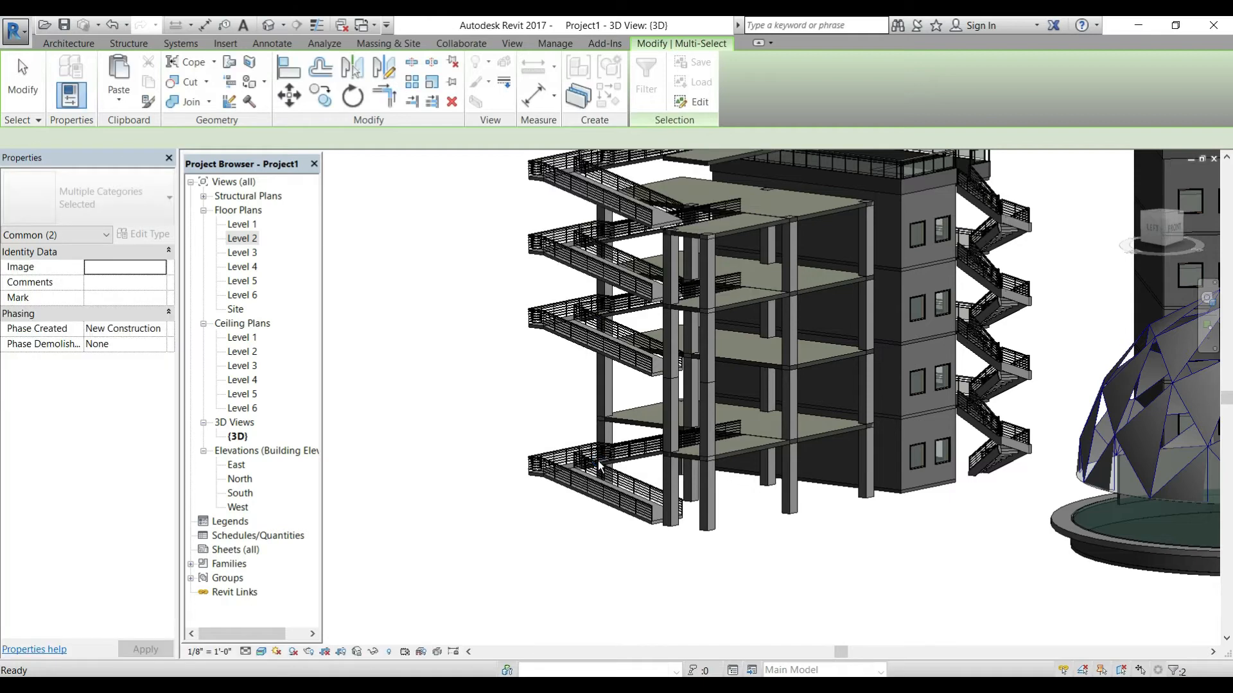
{"action": "scroll", "coordinate": [714, 389], "scroll_direction": "up", "scroll_amount": 2}
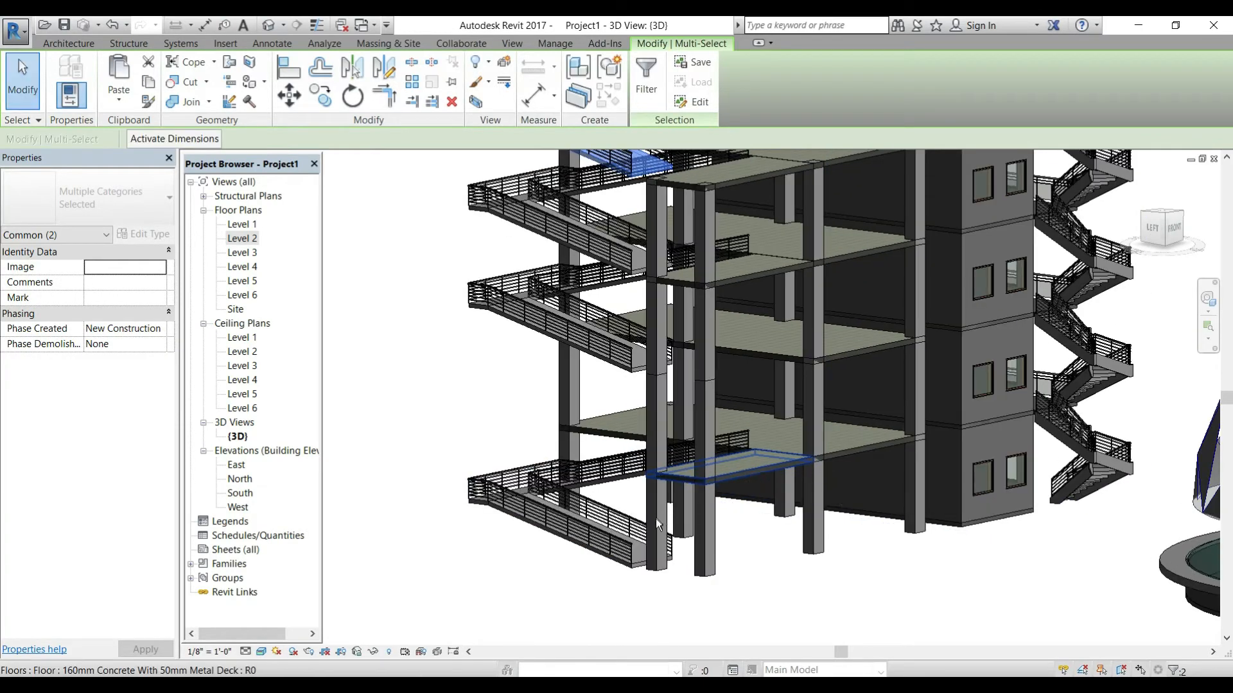
Copy the lowest access ramp and paste it aligned to Level 2.
{"action": "left_click", "coordinate": [634, 570]}
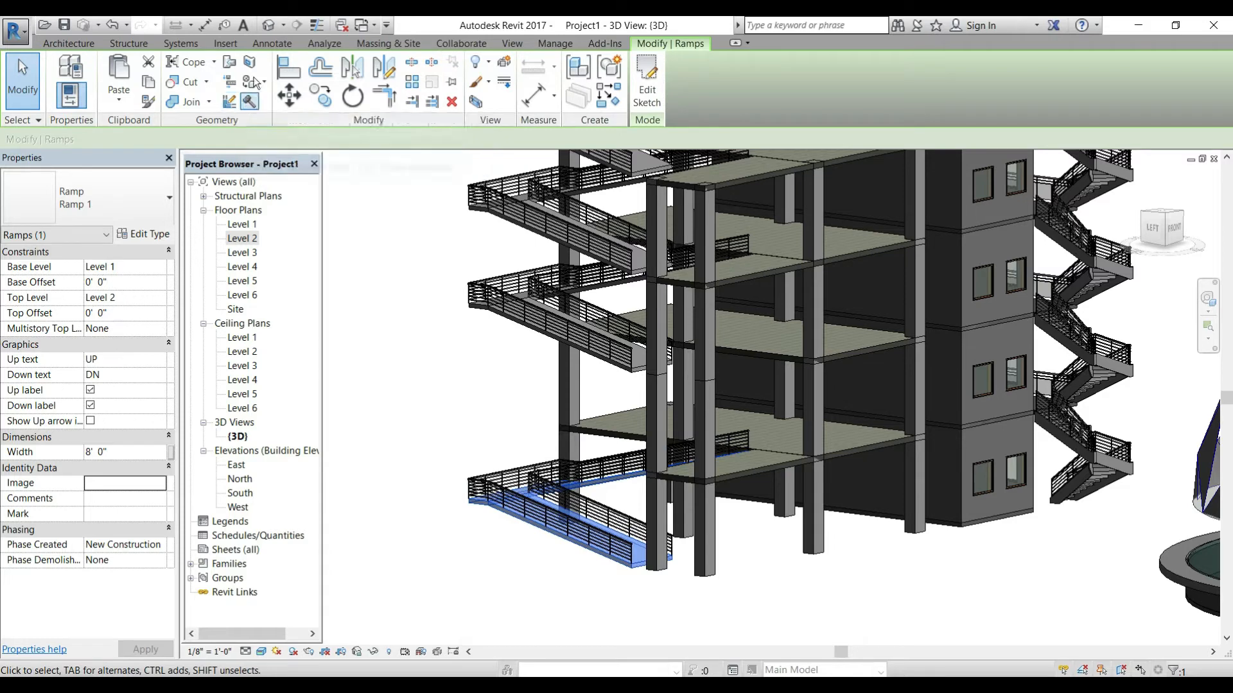
{"action": "left_click", "coordinate": [148, 81]}
{"action": "left_click", "coordinate": [118, 97]}
{"action": "left_click", "coordinate": [167, 165]}
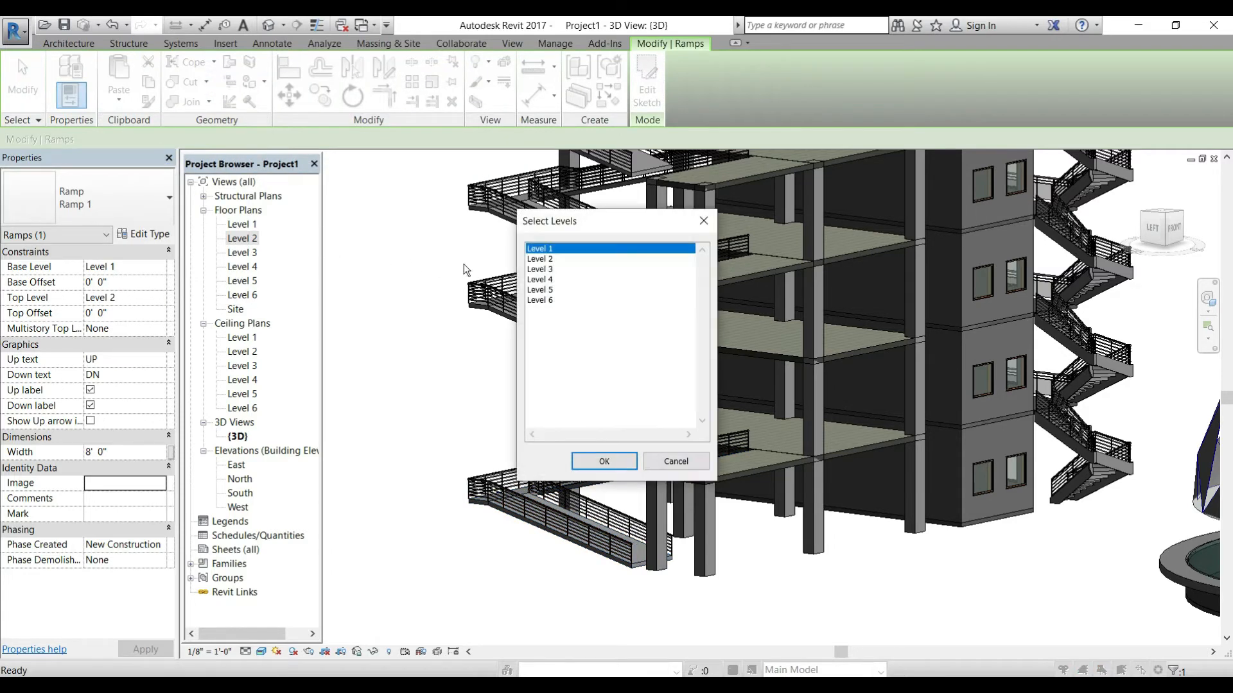
{"action": "left_click", "coordinate": [534, 262]}
{"action": "left_click", "coordinate": [620, 462]}
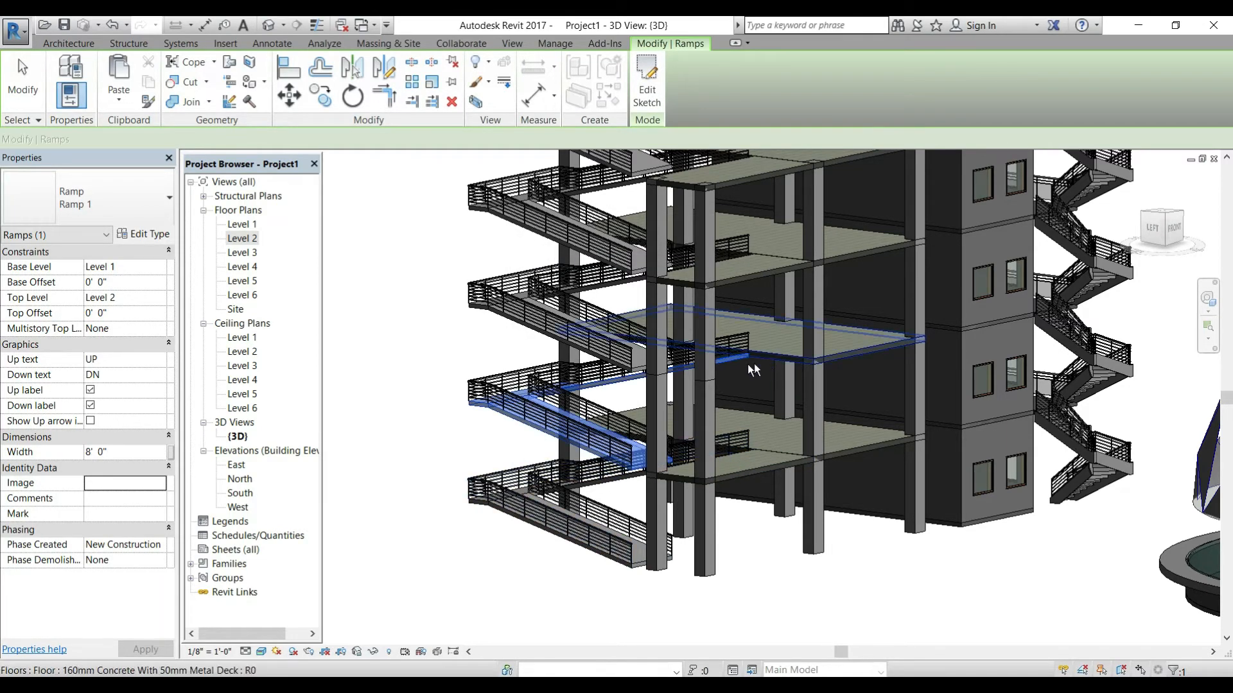
{"action": "key", "text": "Escape"}
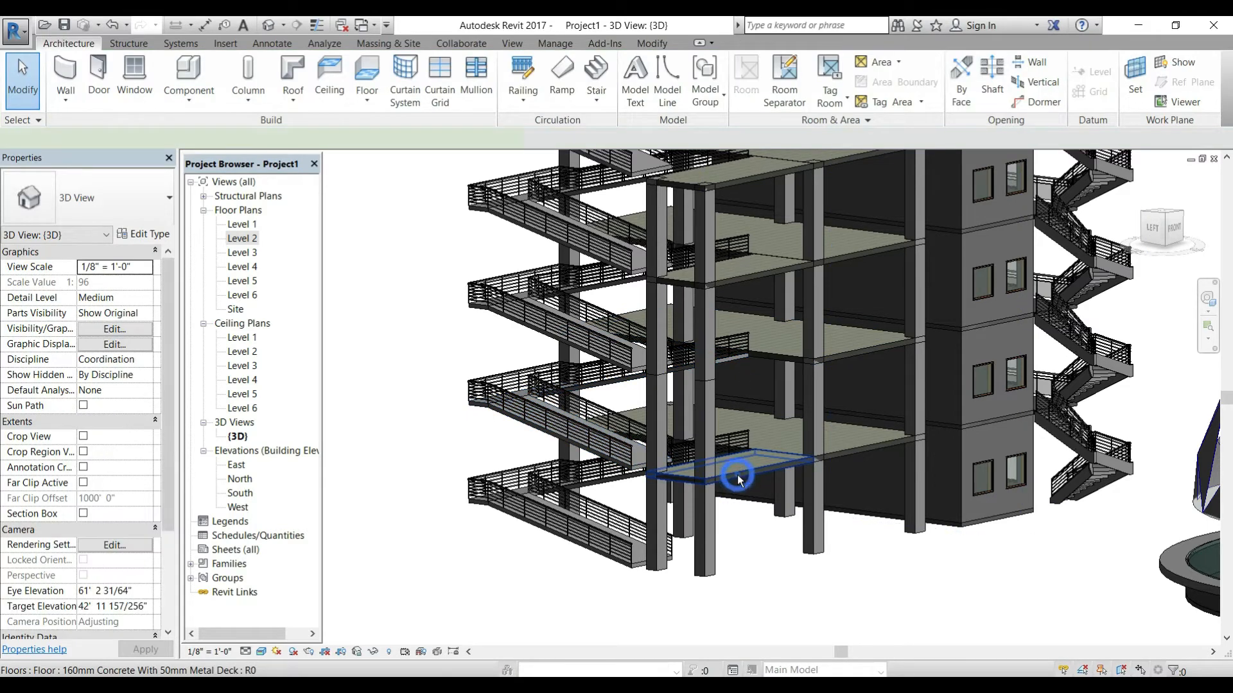
Copy the landing floor on Level 2 and paste it aligned to Level 3.
{"action": "left_click", "coordinate": [737, 475]}
{"action": "left_click", "coordinate": [151, 90]}
{"action": "left_click", "coordinate": [120, 97]}
{"action": "left_click", "coordinate": [143, 159]}
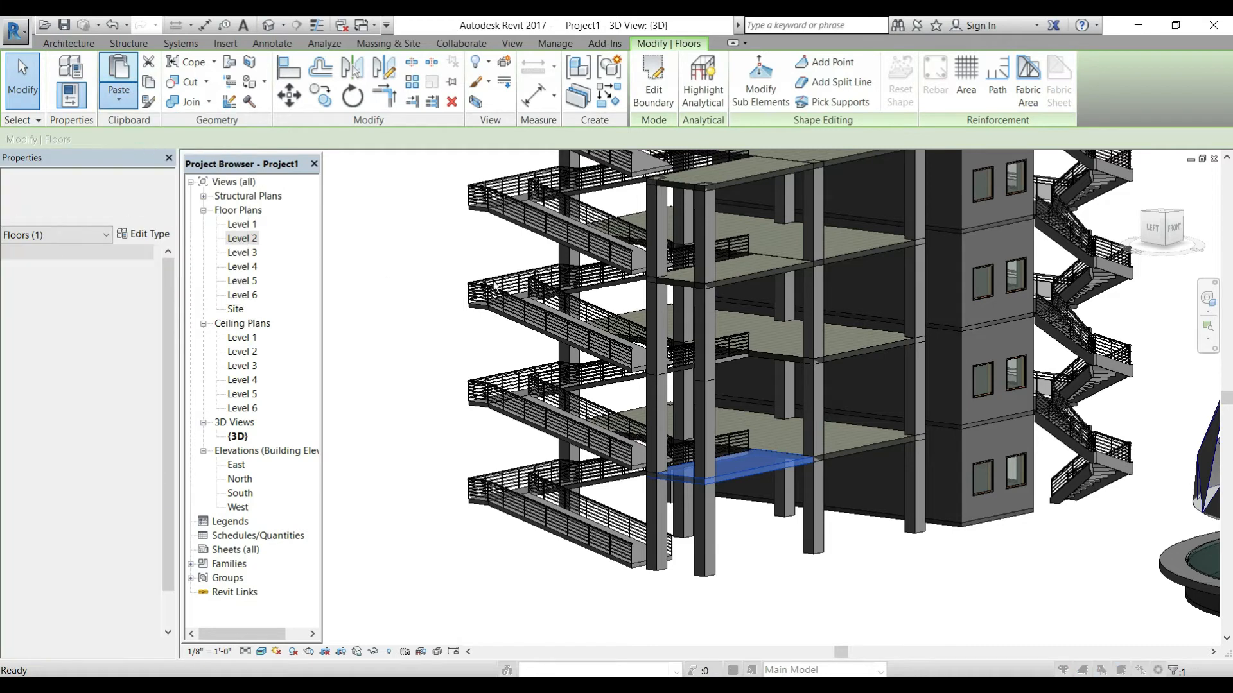
{"action": "left_click", "coordinate": [540, 269]}
{"action": "left_click", "coordinate": [606, 462]}
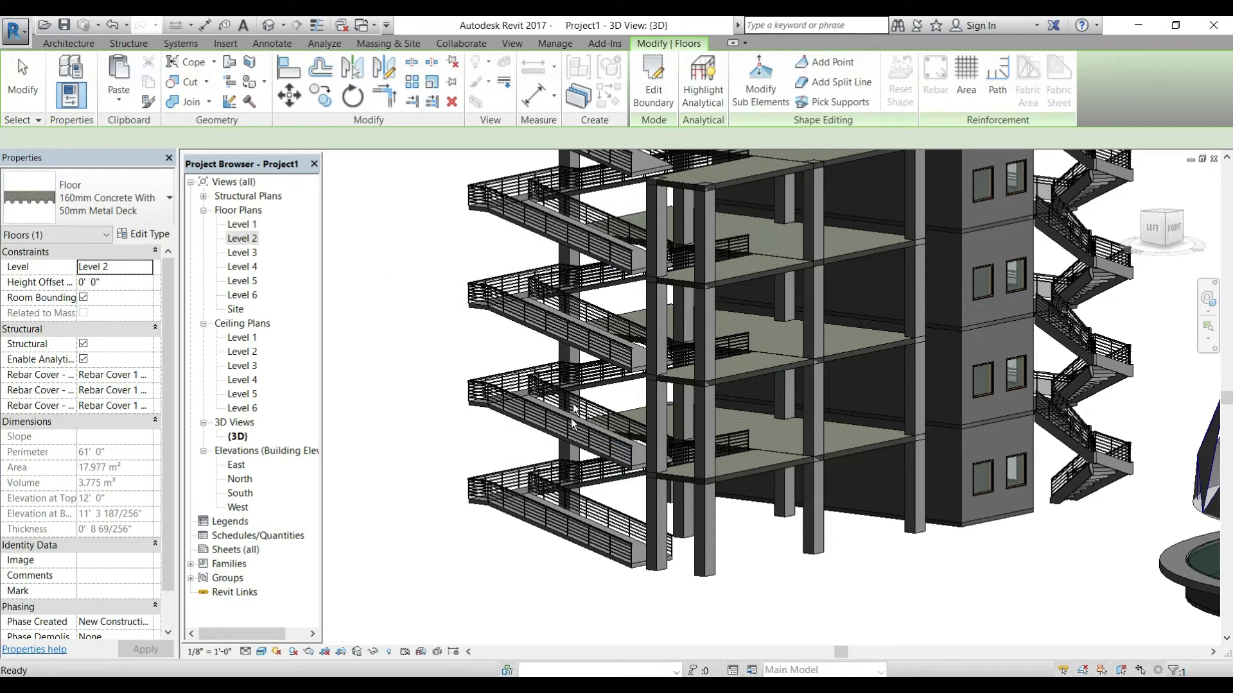
{"action": "key", "text": "Escape"}
Try to align the end of the ramp starting at Level 2 with the landing floor's edge, and undo the alignment.
{"action": "middle_click_drag", "start_coordinate": [610, 515], "coordinate": [733, 518], "text": "shift"}
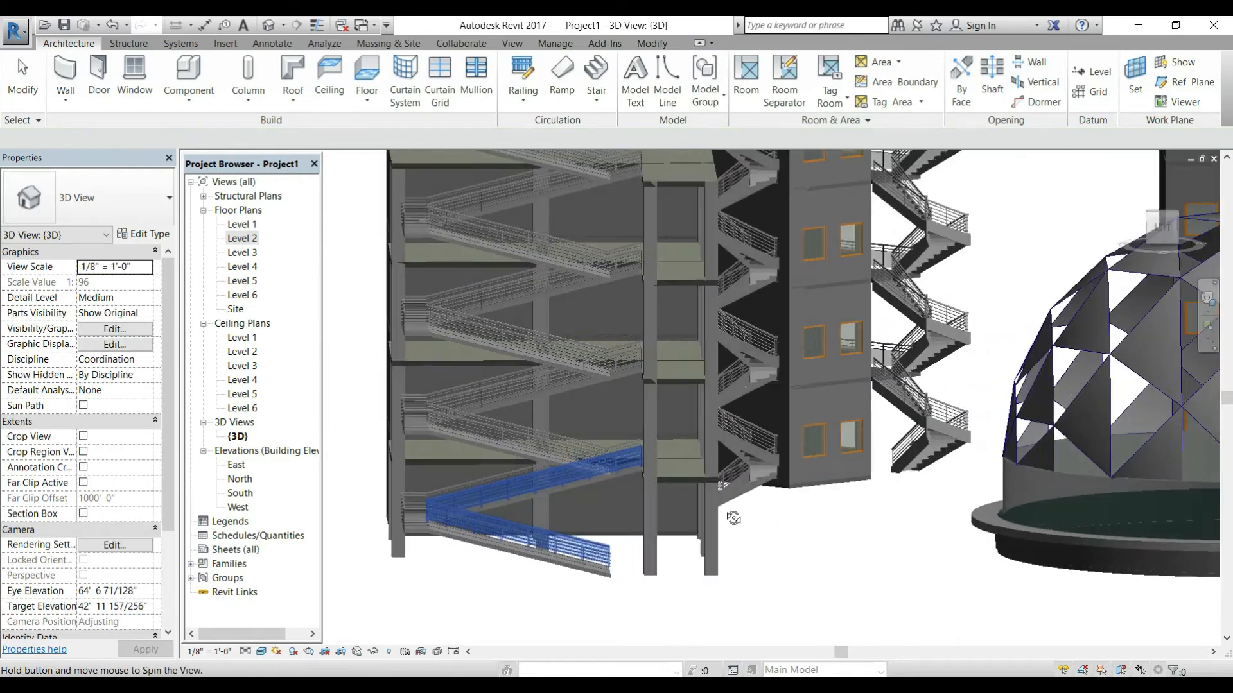
{"action": "scroll", "coordinate": [621, 469], "scroll_direction": "up", "scroll_amount": 5}
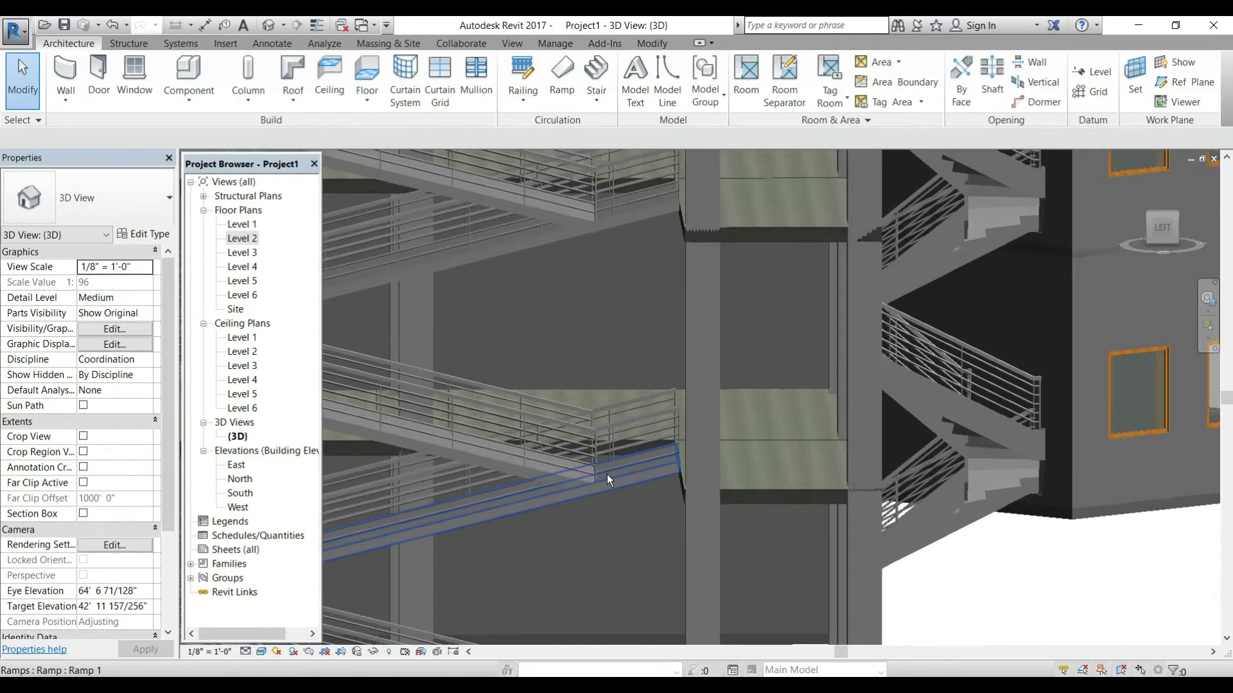
{"action": "scroll", "coordinate": [603, 478], "scroll_direction": "up", "scroll_amount": 3}
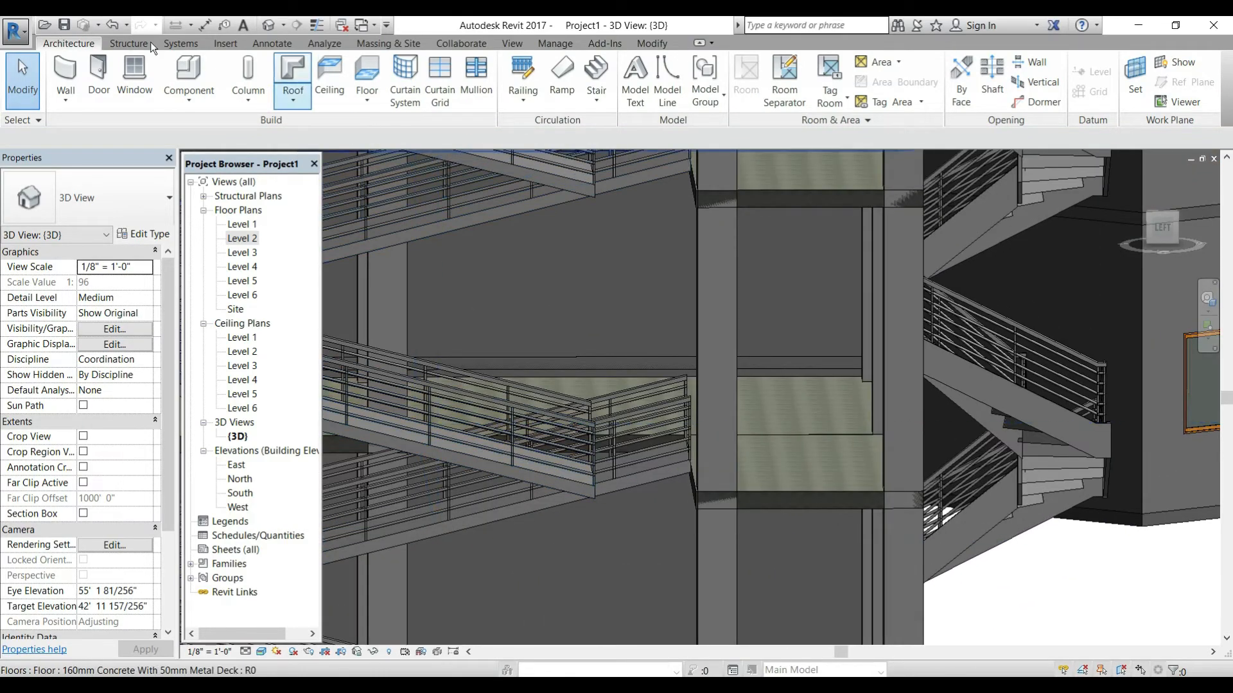
{"action": "left_click", "coordinate": [129, 44]}
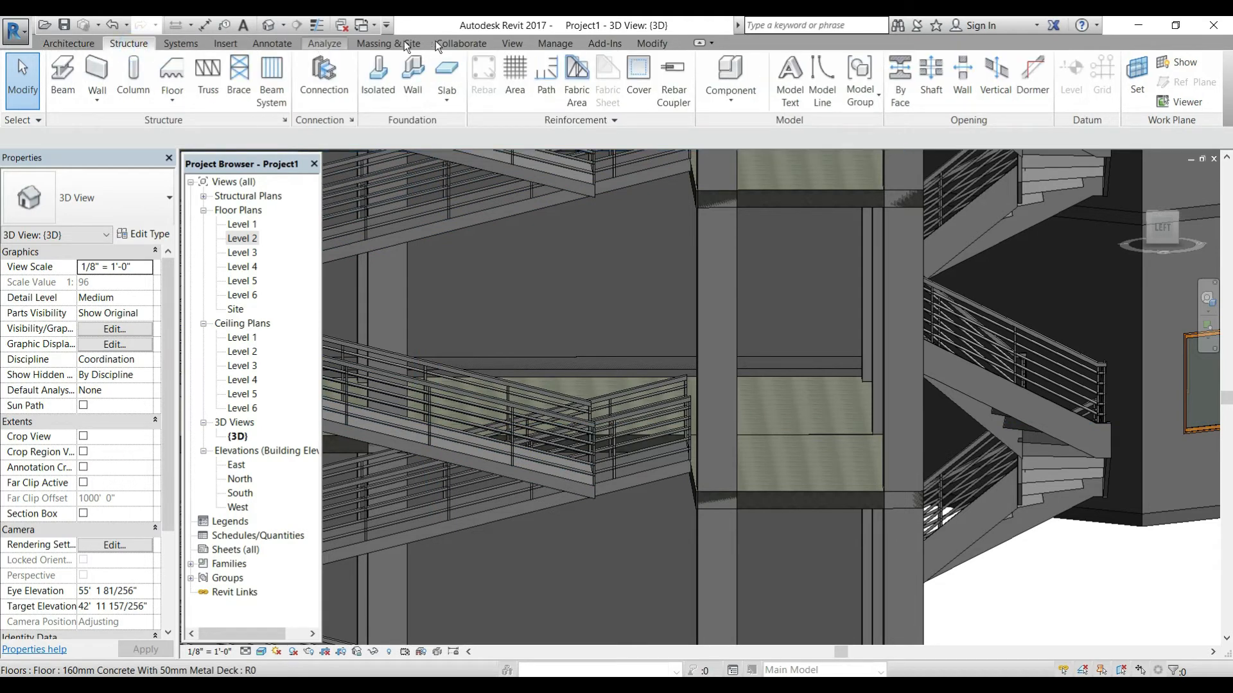
{"action": "left_click", "coordinate": [555, 43]}
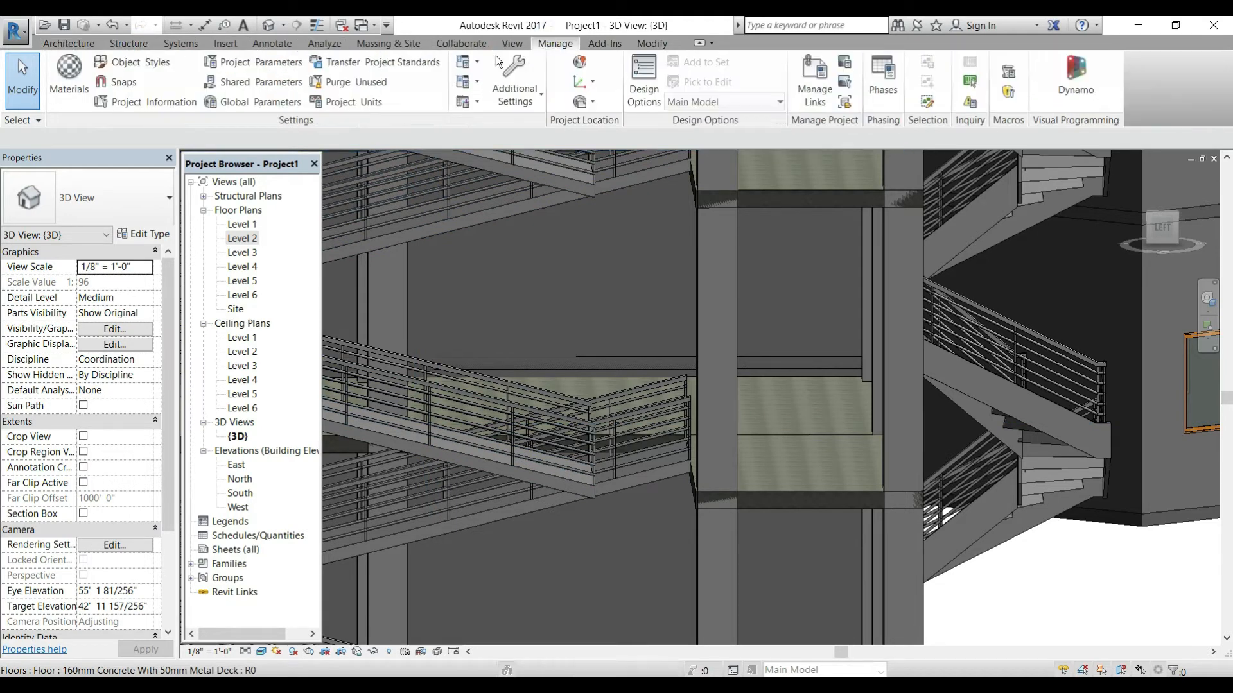
{"action": "left_click", "coordinate": [633, 40]}
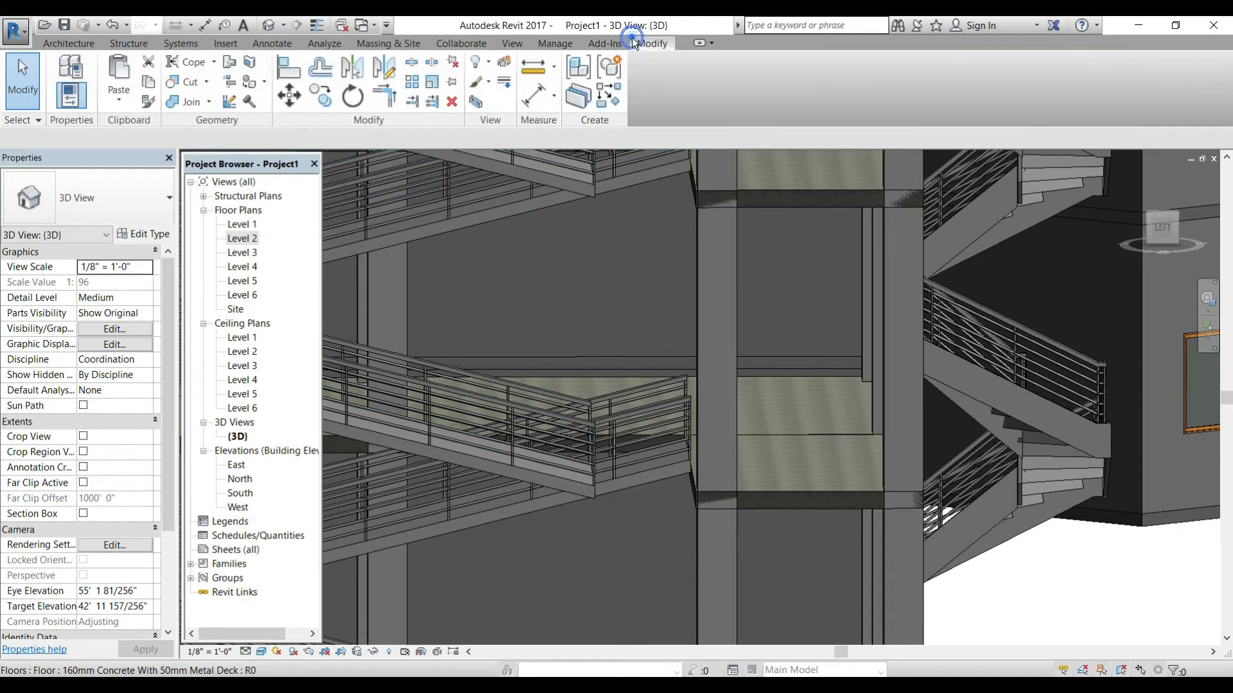
{"action": "left_click", "coordinate": [284, 70]}
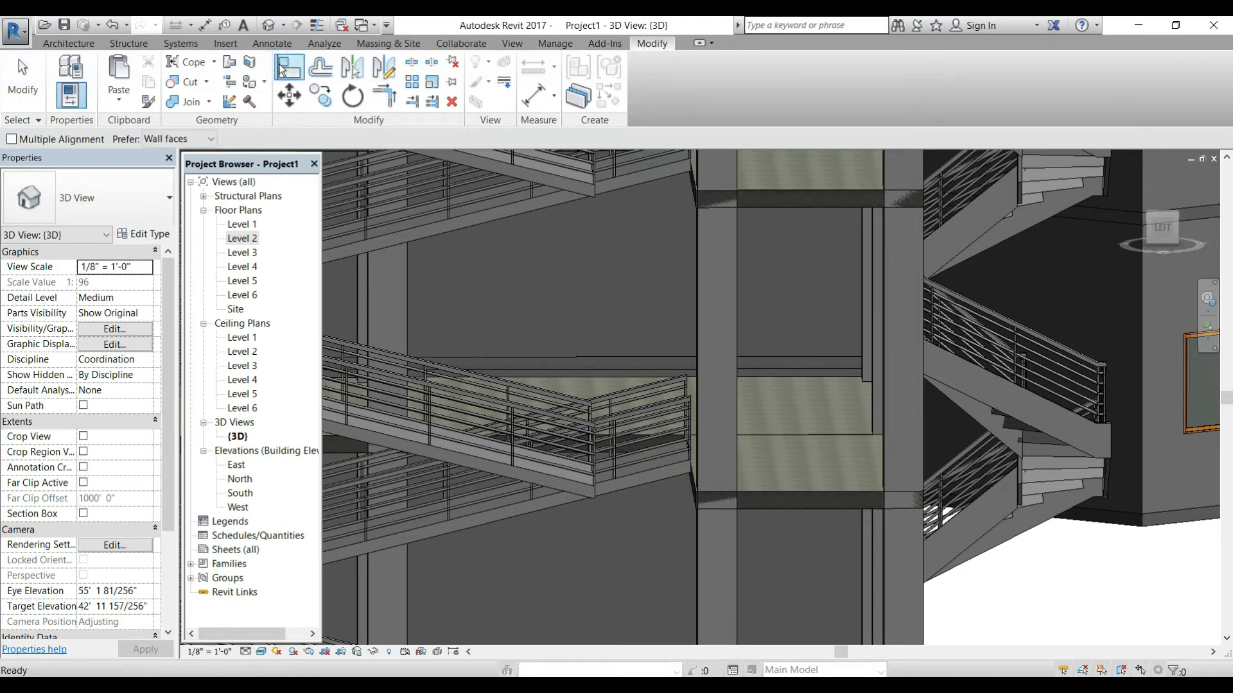
{"action": "left_click", "coordinate": [595, 491]}
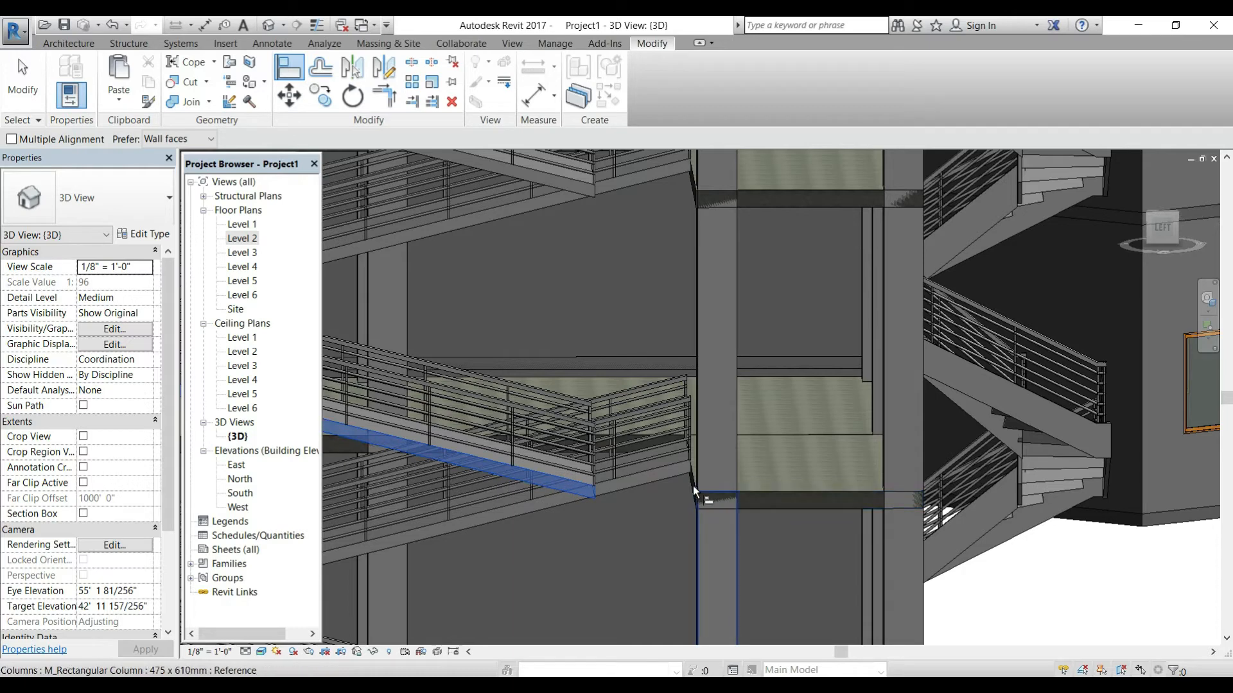
{"action": "left_click", "coordinate": [696, 494]}
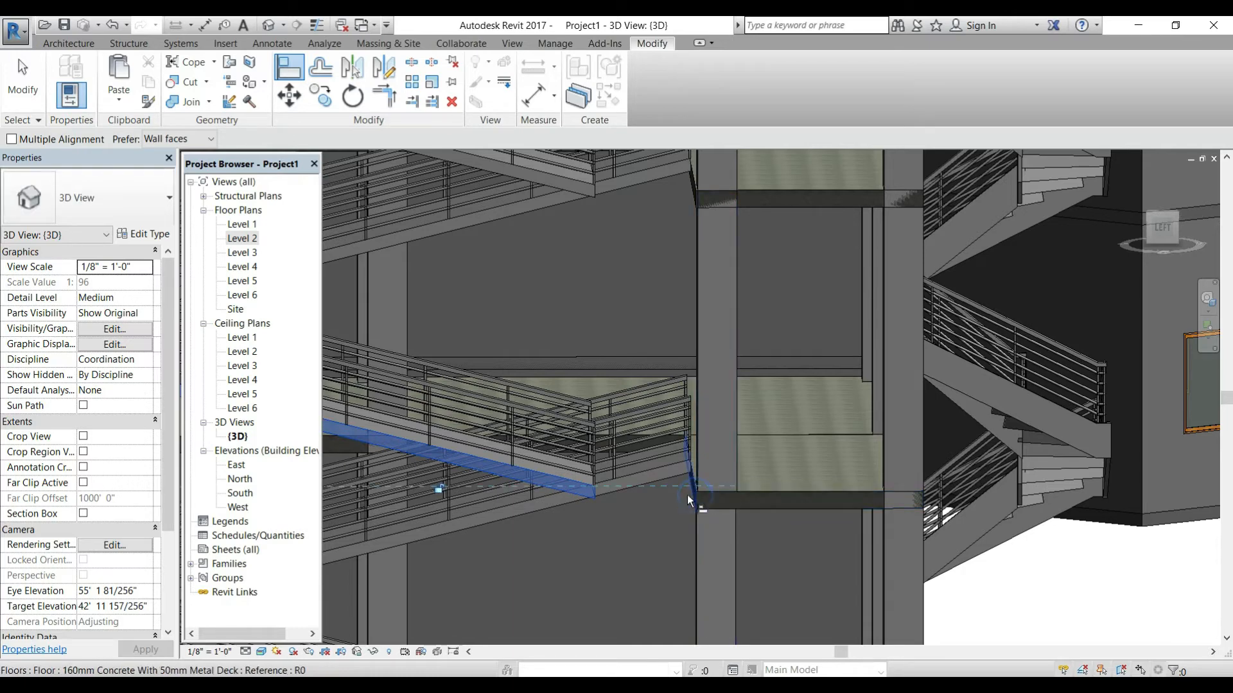
{"action": "left_click", "coordinate": [592, 487]}
{"action": "mouse_move", "coordinate": [663, 510]}
{"action": "middle_mouse_down", "text": "shift"}
{"action": "mouse_move", "coordinate": [635, 465]}
{"action": "mouse_move", "coordinate": [617, 476]}
{"action": "mouse_move", "coordinate": [642, 521]}
{"action": "mouse_move", "coordinate": [716, 527]}
{"action": "mouse_move", "coordinate": [688, 465]}
{"action": "middle_mouse_up", "text": "shift"}
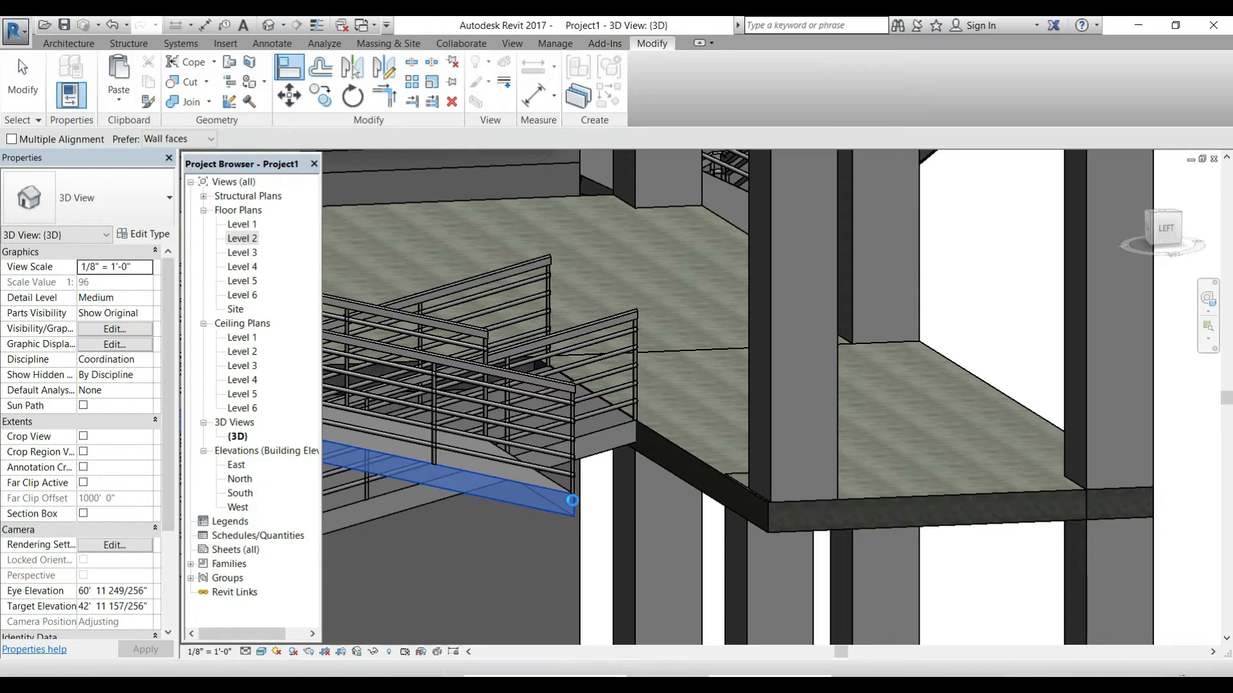
{"action": "left_click", "coordinate": [573, 500]}
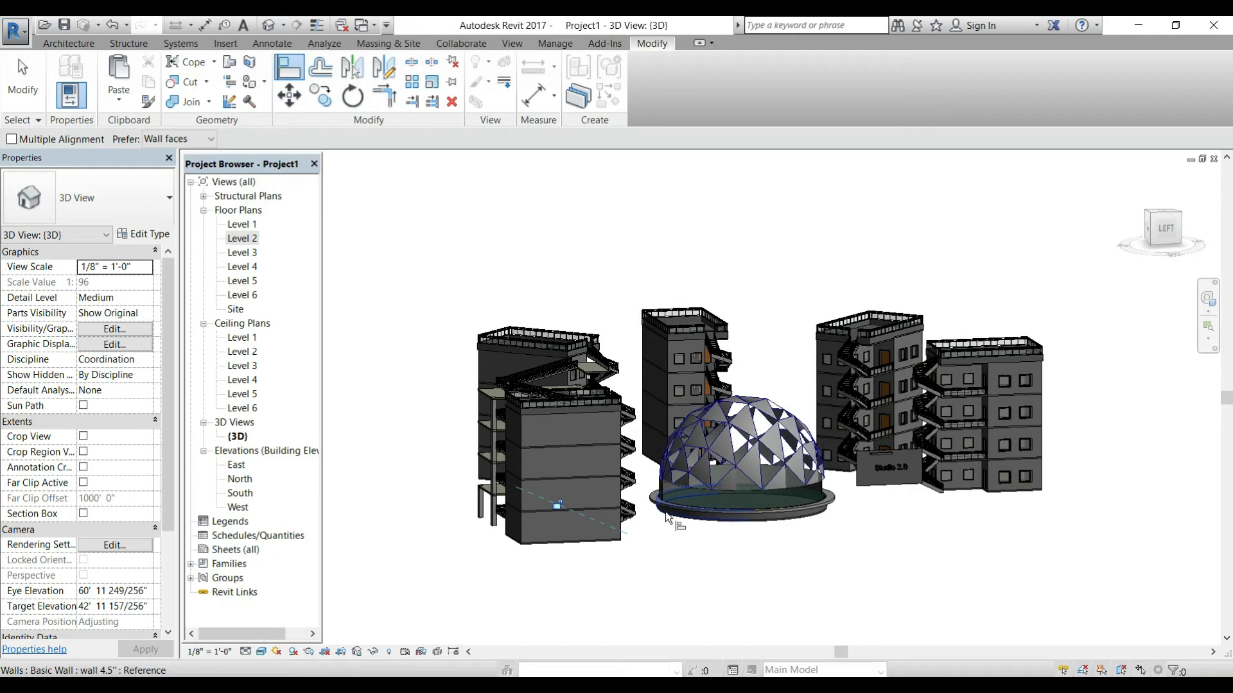
{"action": "key", "text": "ctrl+z"}
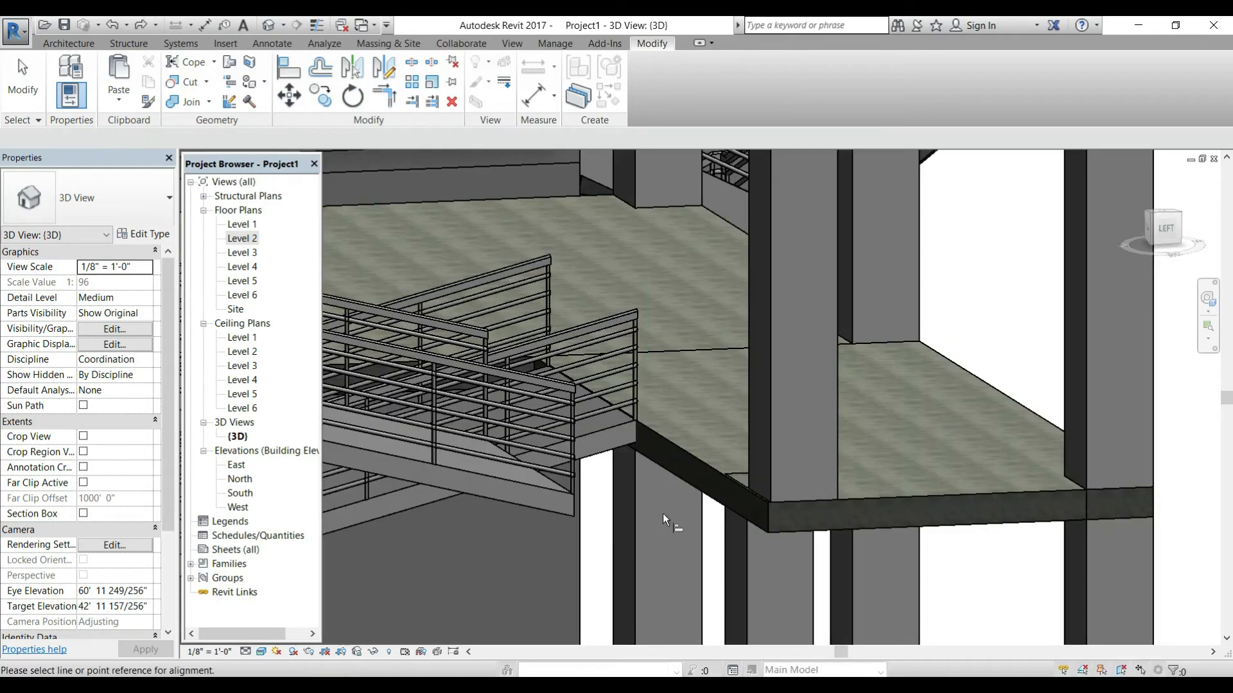
{"action": "scroll", "coordinate": [653, 516], "scroll_direction": "down", "scroll_amount": 8}
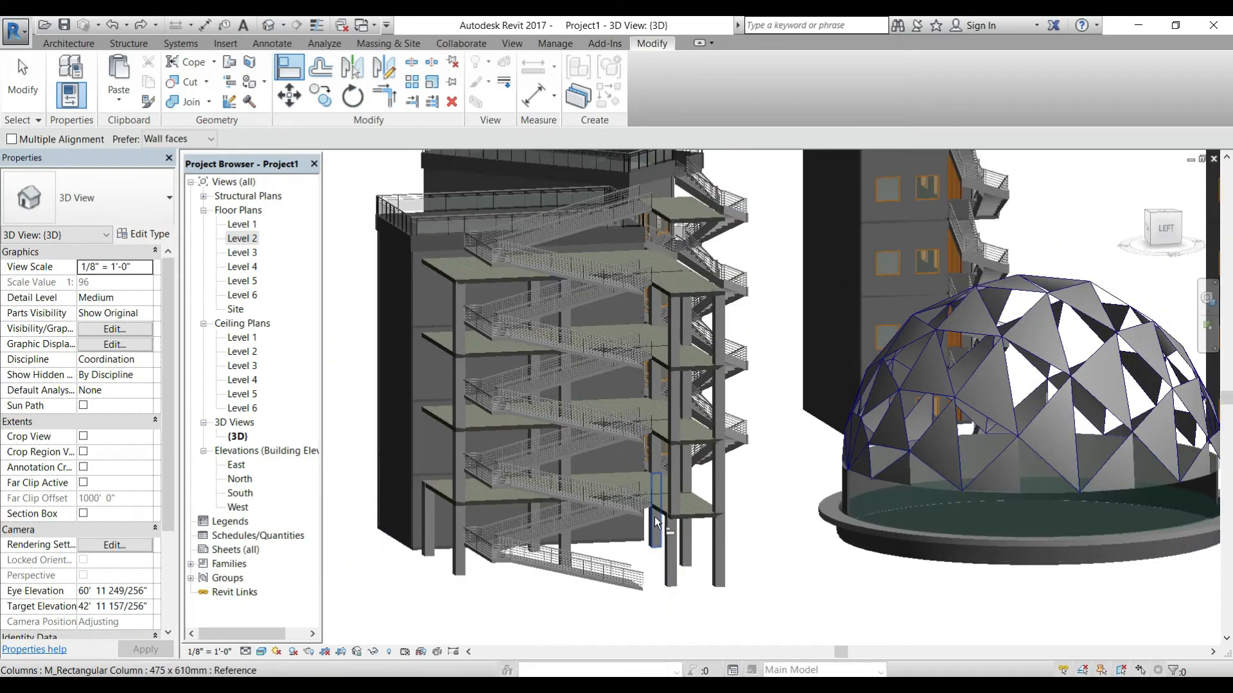
{"action": "key", "text": "Escape"}
Delete the topmost access ramp, which rises above the structure's uppermost main floor.
{"action": "left_click", "coordinate": [497, 263]}
{"action": "key", "text": "Tab"}
{"action": "left_click", "coordinate": [503, 266]}
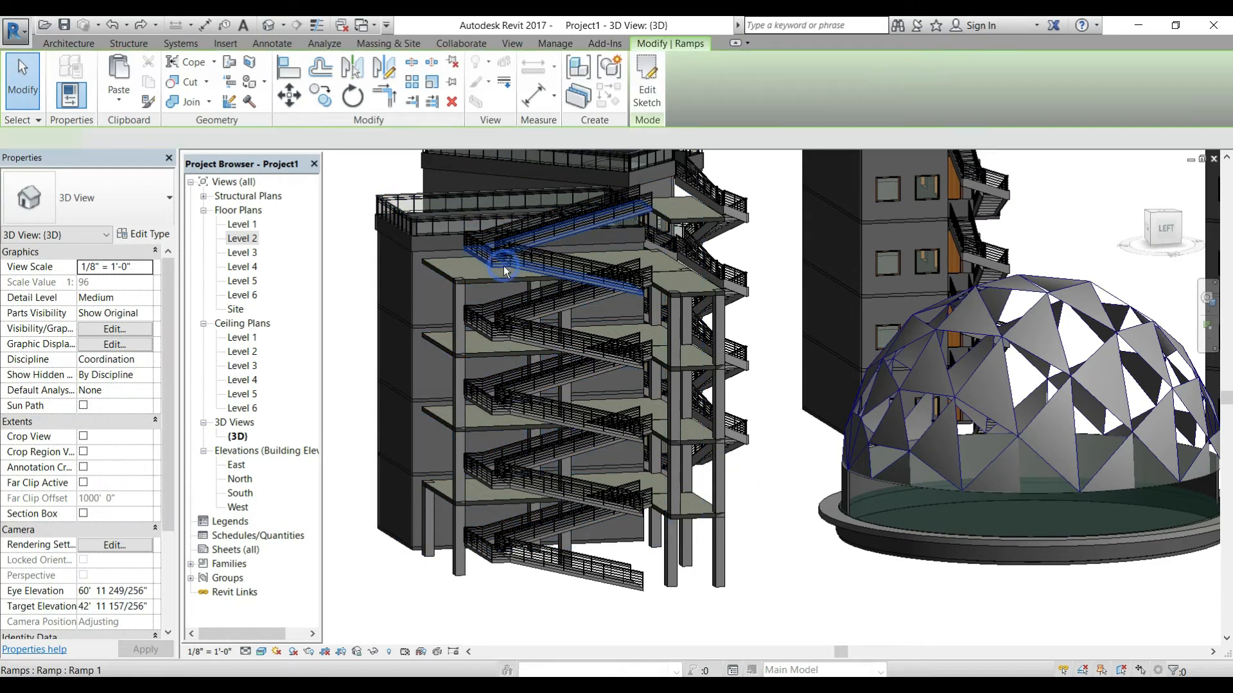
{"action": "key", "text": "Delete"}
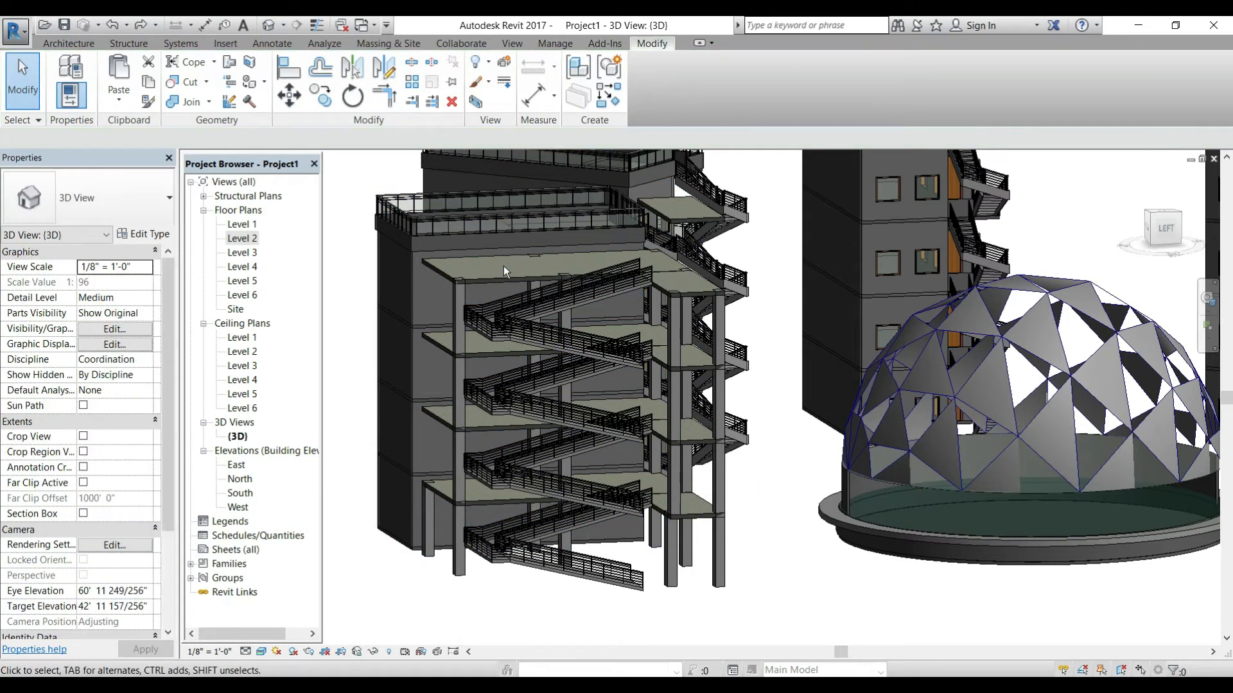
On the Level 2 plan, create a rectangular structural floor filling the gap between the up ramp's end and the landing floor.
{"action": "scroll", "coordinate": [661, 502], "scroll_direction": "up", "scroll_amount": 6}
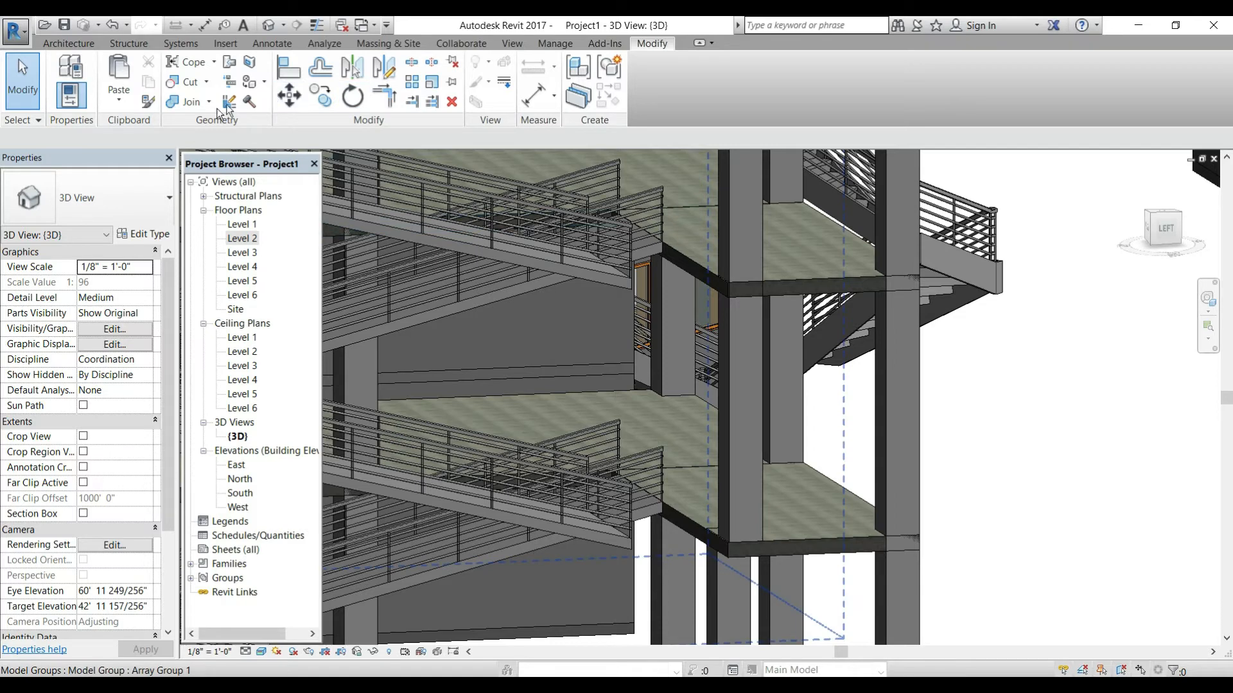
{"action": "double_click", "coordinate": [242, 239]}
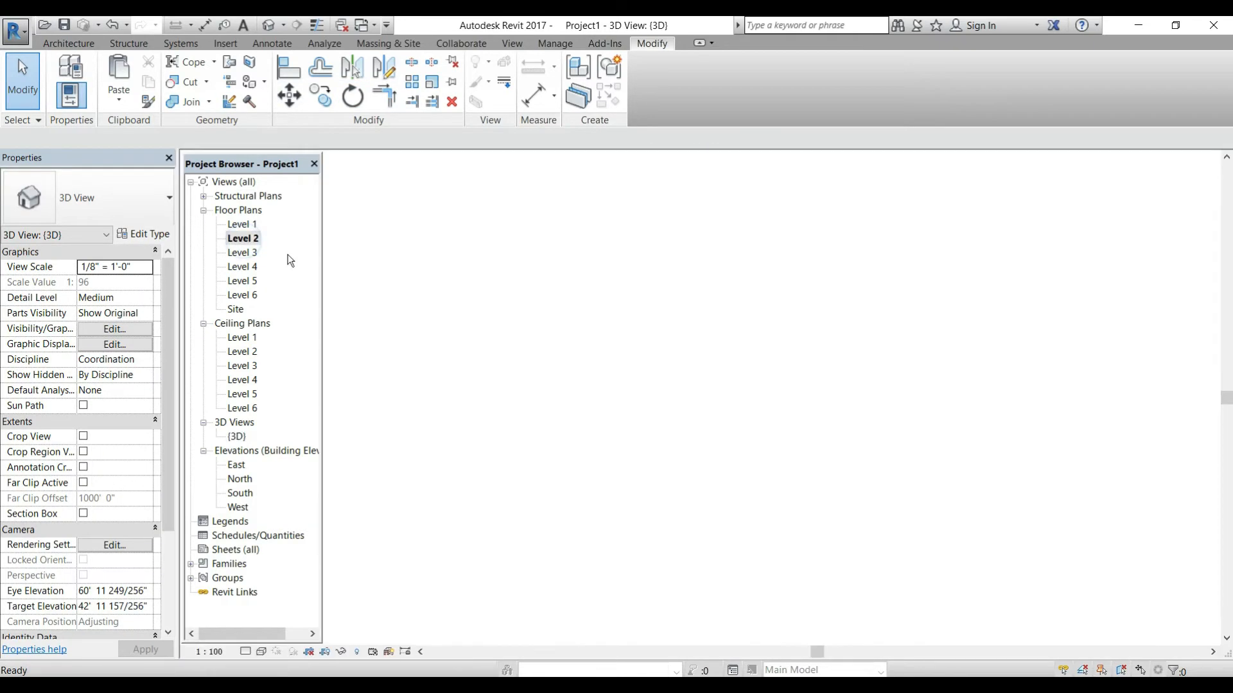
{"action": "scroll", "coordinate": [525, 305], "scroll_direction": "up", "scroll_amount": 2}
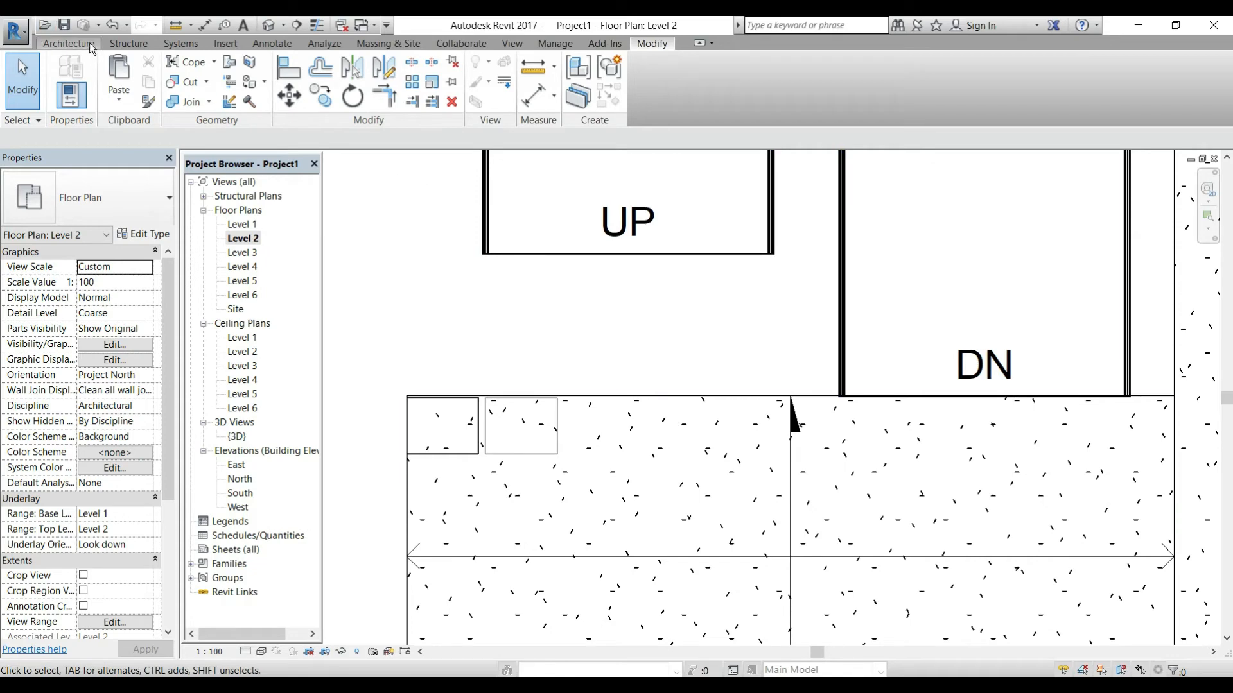
{"action": "left_click", "coordinate": [107, 43]}
{"action": "left_click", "coordinate": [172, 97]}
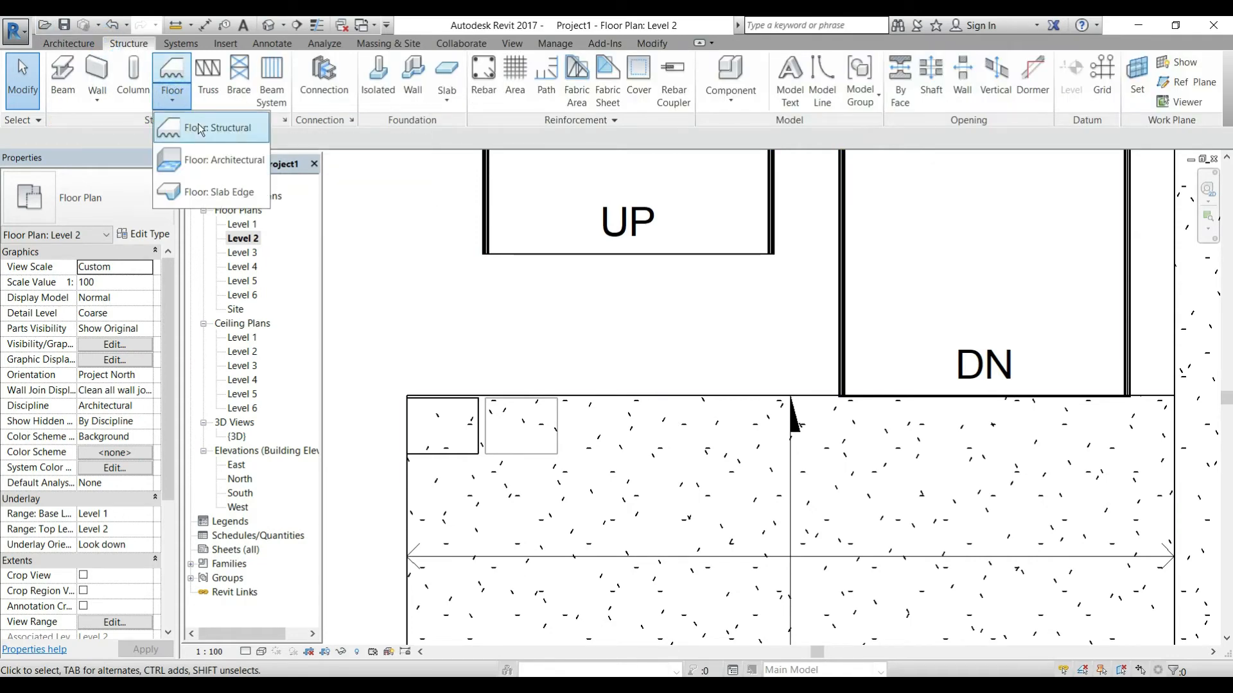
{"action": "left_click", "coordinate": [197, 126]}
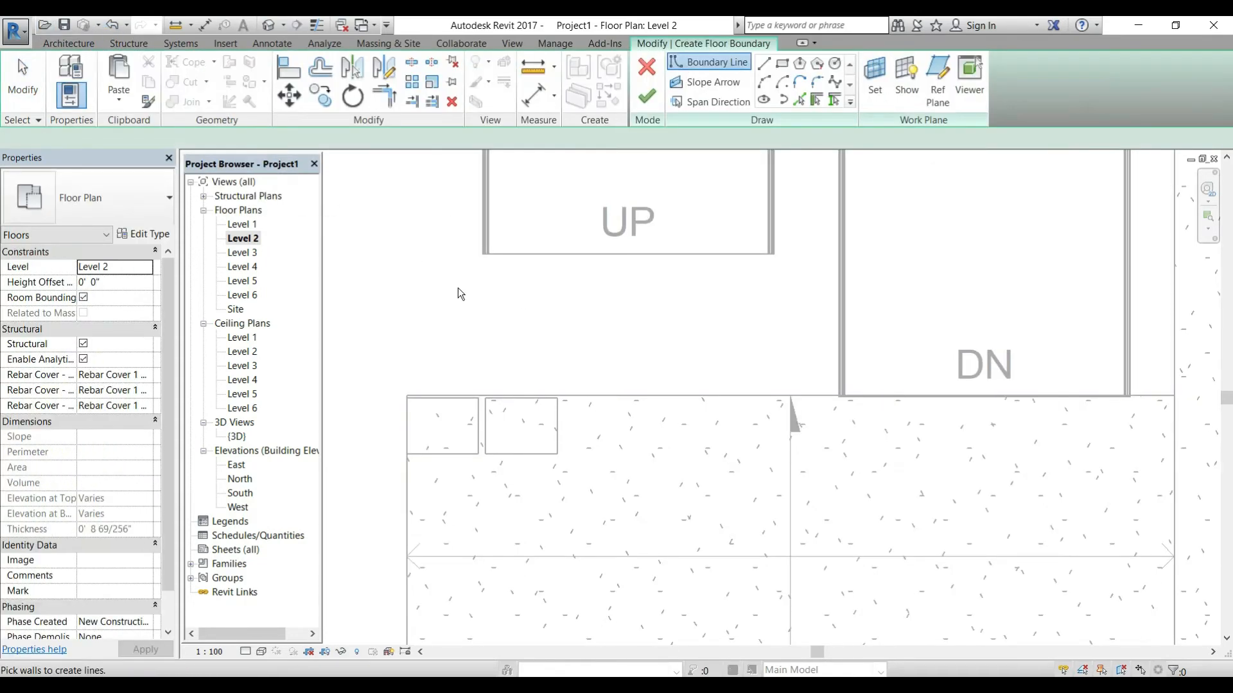
{"action": "left_click", "coordinate": [785, 67]}
{"action": "left_click", "coordinate": [483, 255]}
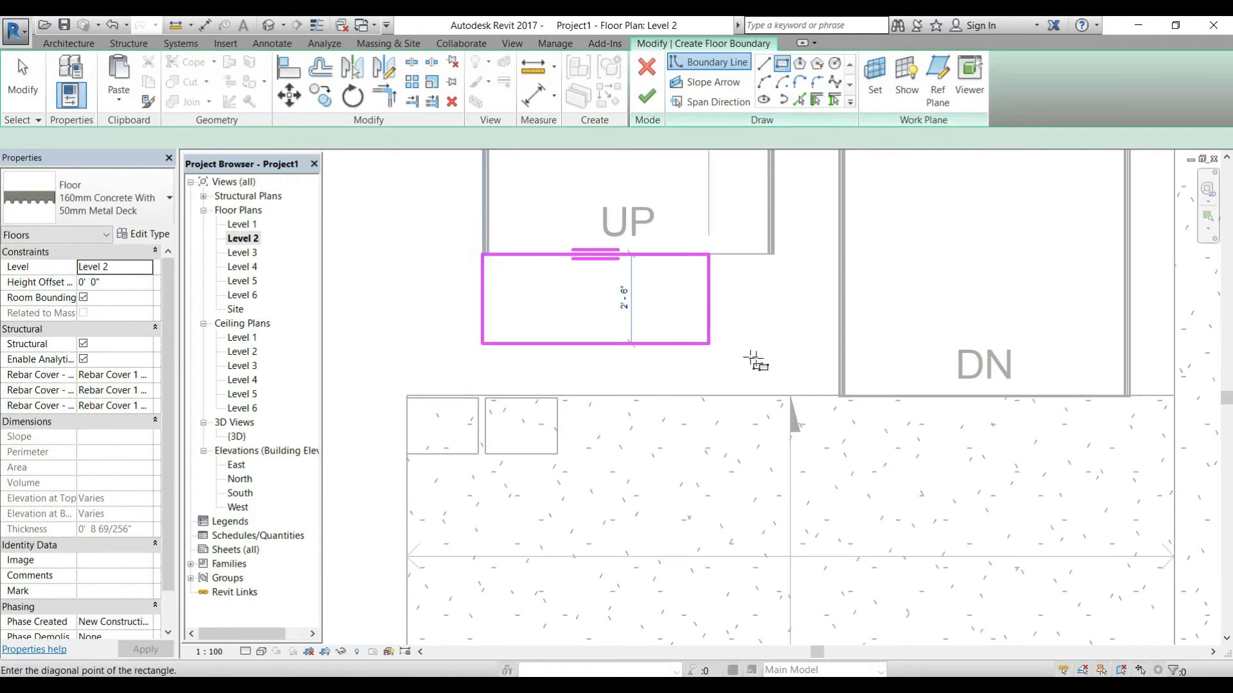
{"action": "left_click", "coordinate": [839, 395]}
{"action": "left_click", "coordinate": [646, 97]}
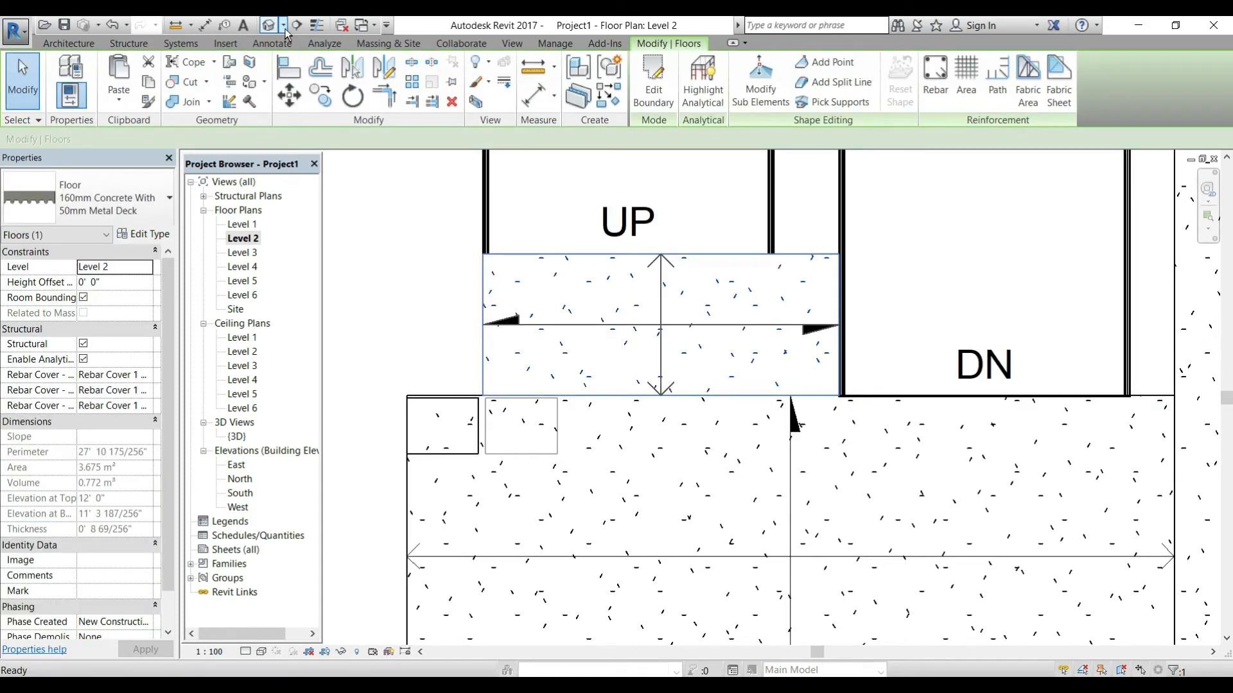
In the 3D view, copy the small connecting floor and paste it aligned to Level 3, Level 4 and Level 5.
{"action": "left_click", "coordinate": [275, 27]}
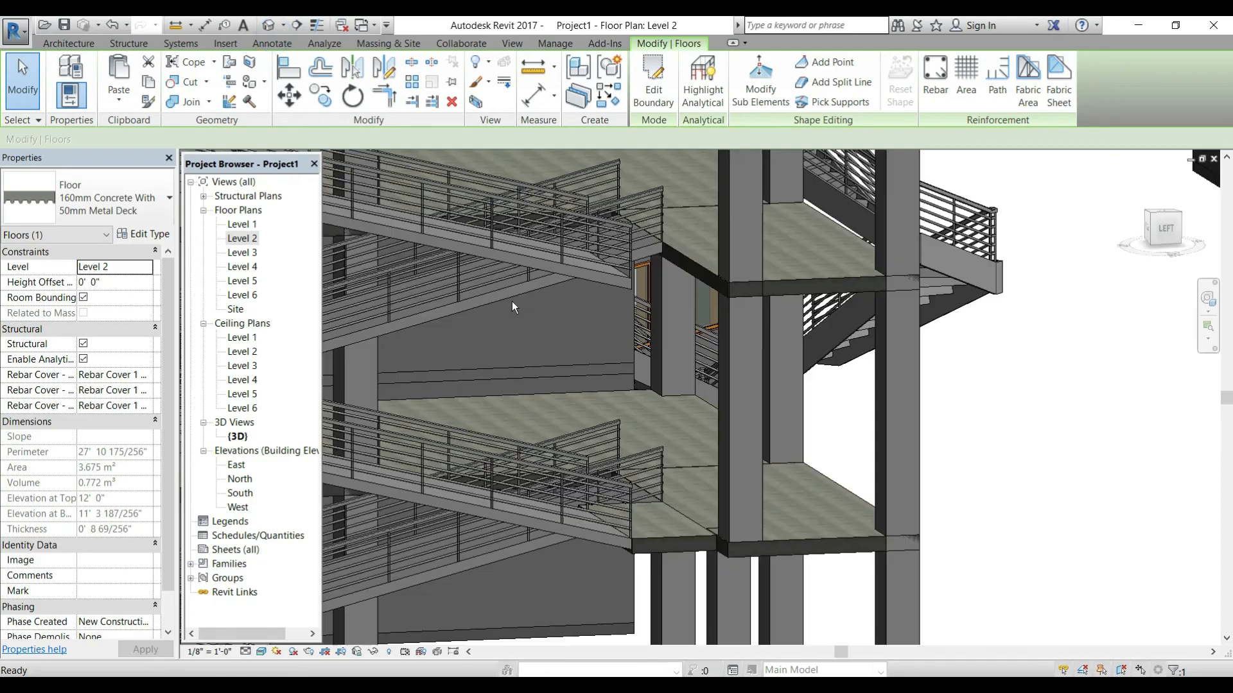
{"action": "key", "text": "Escape"}
{"action": "left_click", "coordinate": [680, 547]}
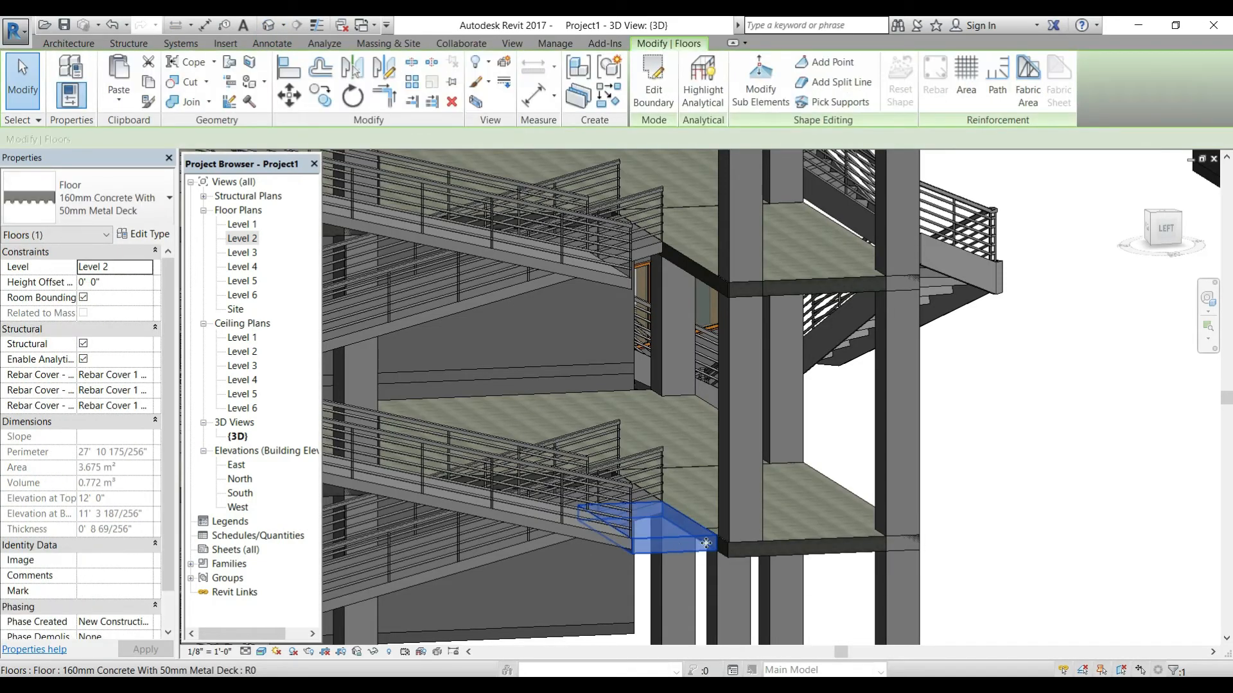
{"action": "left_click", "coordinate": [119, 96]}
{"action": "left_click", "coordinate": [139, 159]}
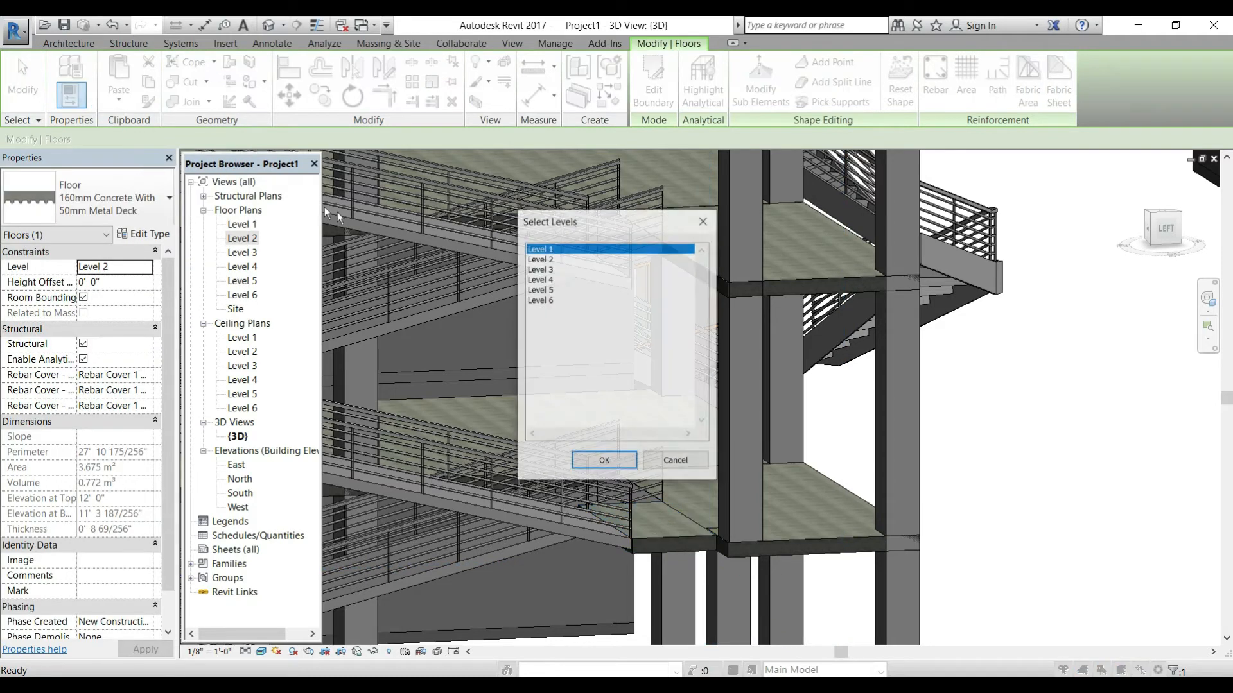
{"action": "left_click", "coordinate": [548, 269]}
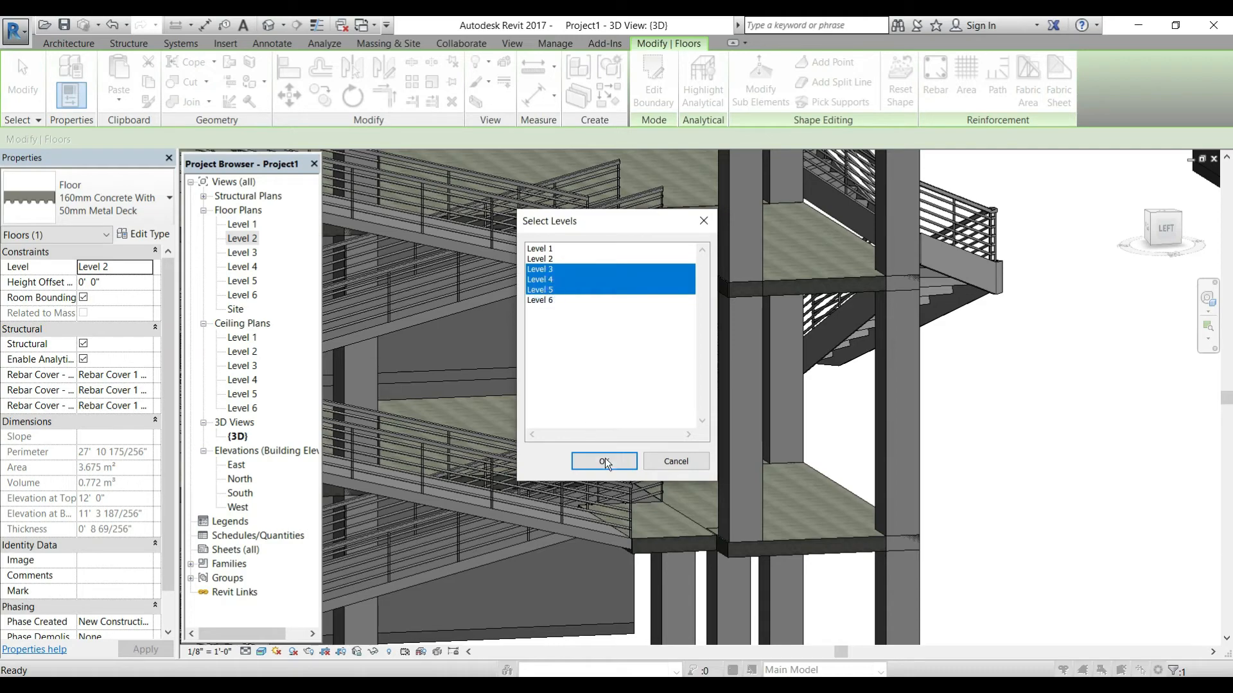
Delete the pasted small connecting floor on Level 5, beside the top ramp of the structure.
{"action": "scroll", "coordinate": [563, 356], "scroll_direction": "down", "scroll_amount": 3}
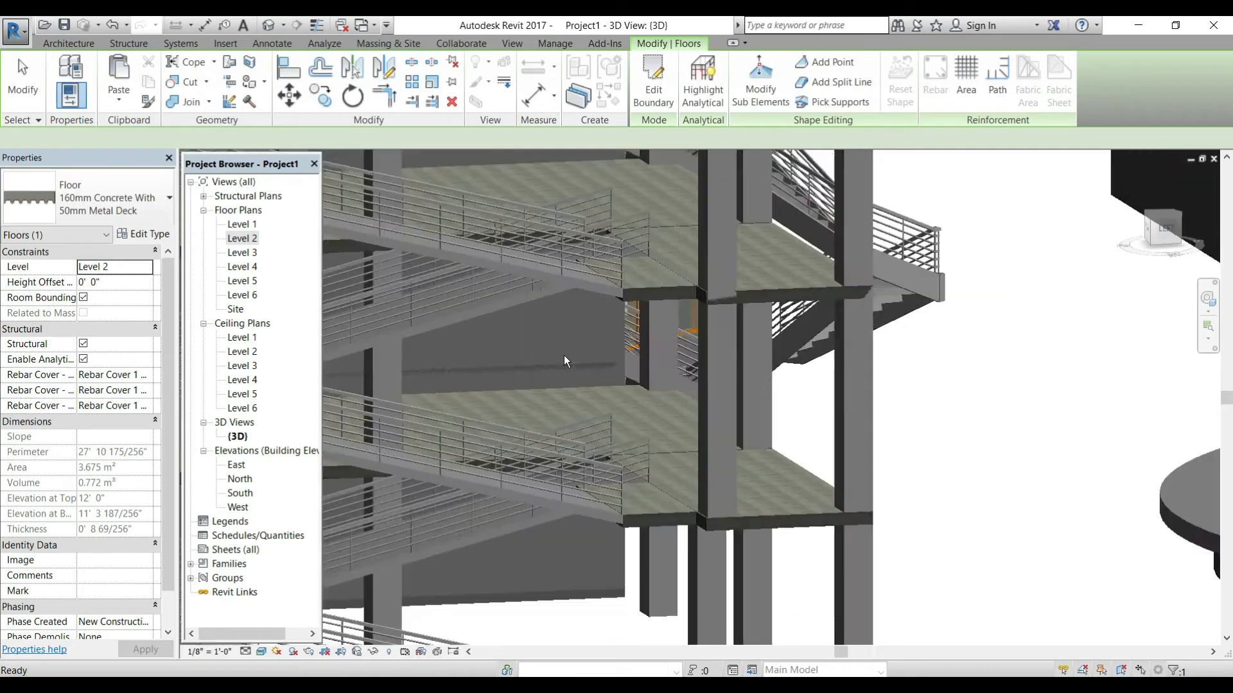
{"action": "scroll", "coordinate": [563, 356], "scroll_direction": "down", "scroll_amount": 2}
{"action": "middle_click_drag", "start_coordinate": [694, 513], "coordinate": [591, 558], "text": "shift"}
{"action": "scroll", "coordinate": [551, 541], "scroll_direction": "down", "scroll_amount": 2}
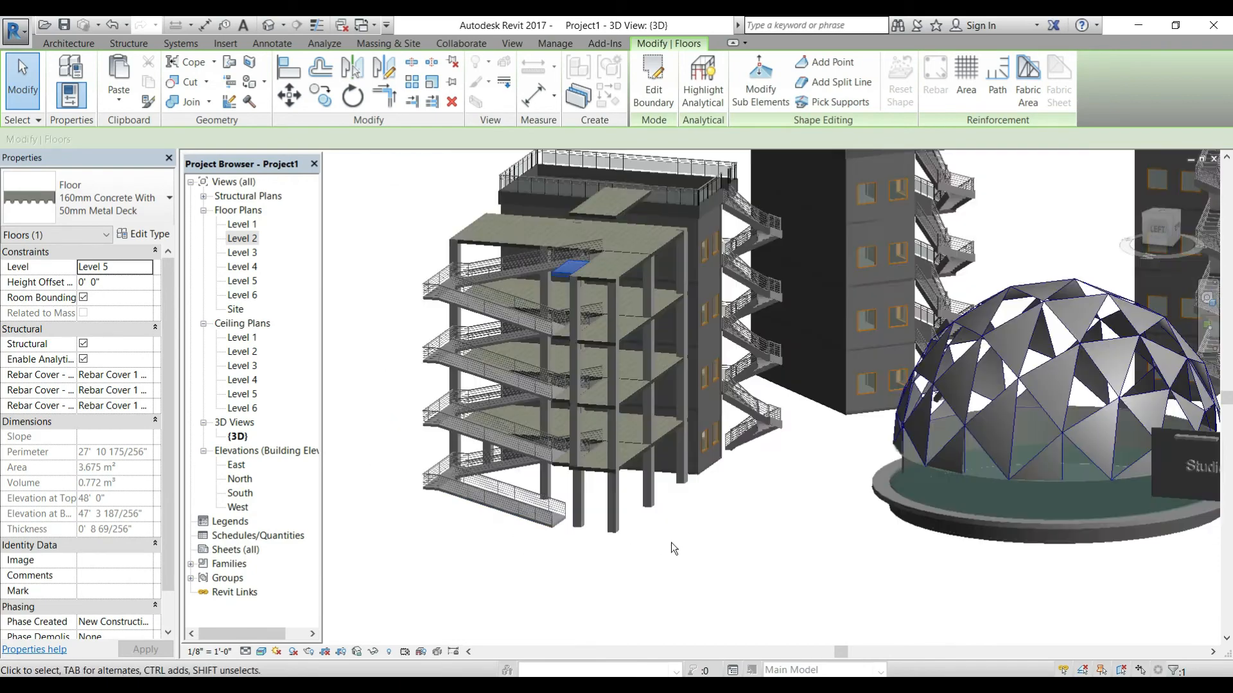
{"action": "middle_click_drag", "start_coordinate": [685, 567], "coordinate": [647, 580], "text": "shift"}
{"action": "left_click", "coordinate": [588, 221]}
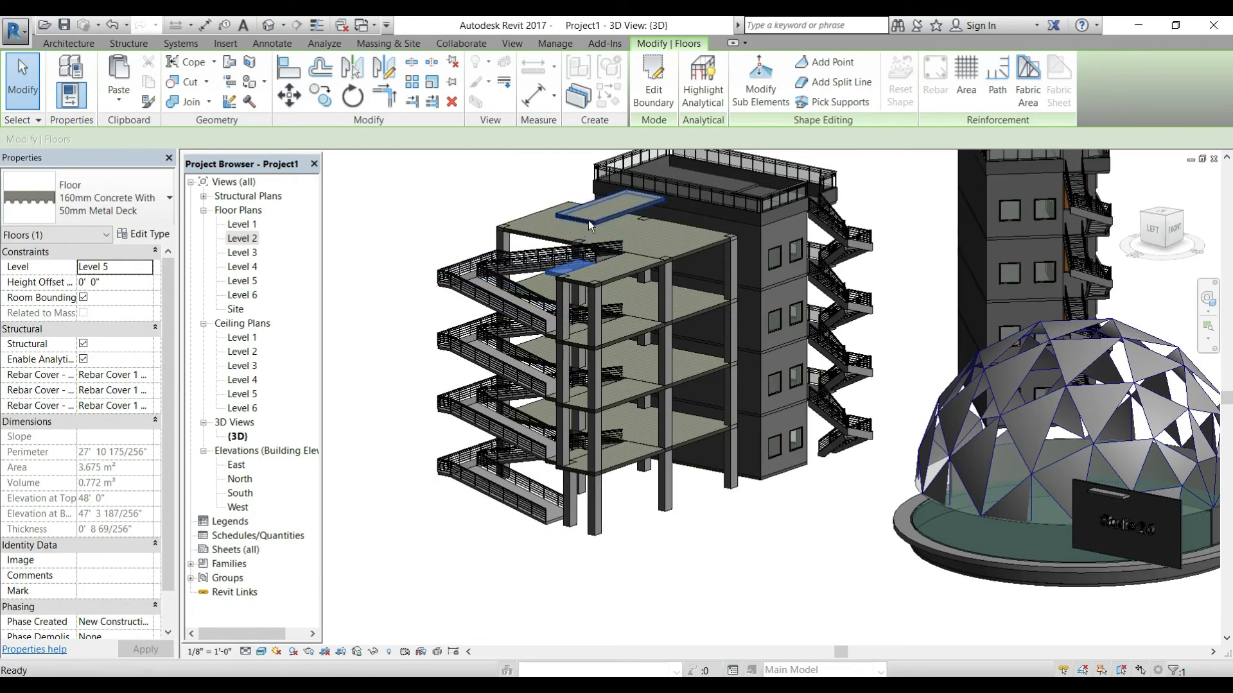
{"action": "key", "text": "Escape"}
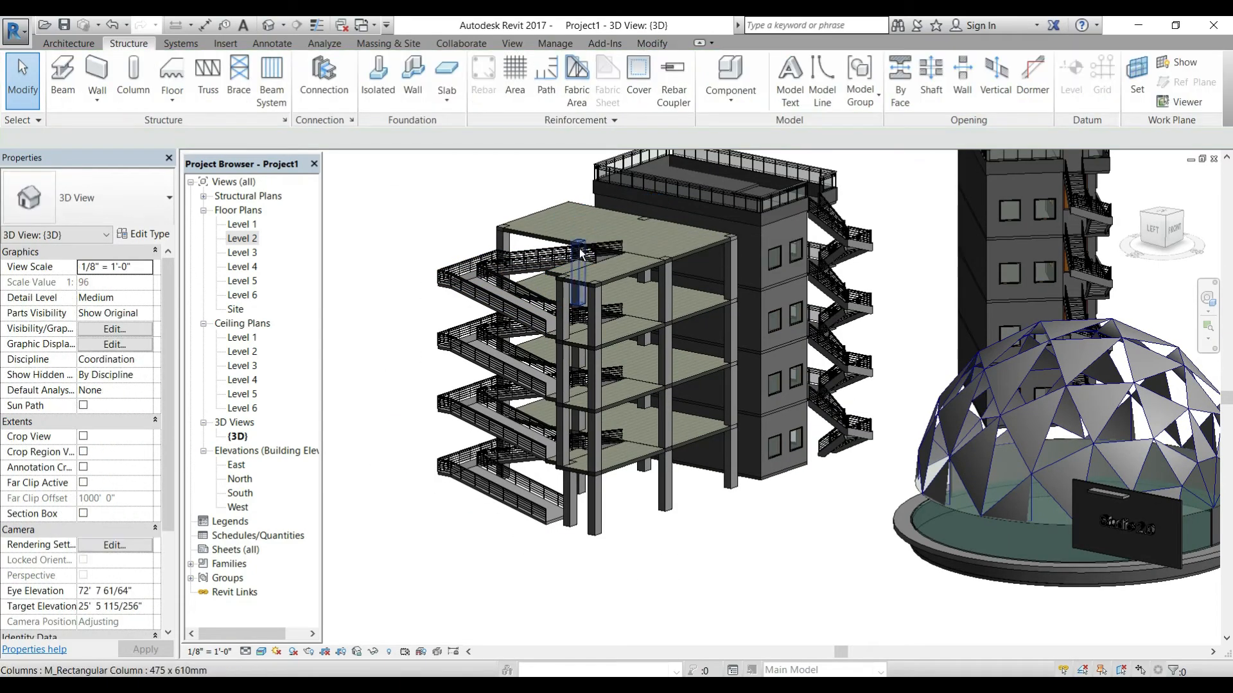
{"action": "scroll", "coordinate": [574, 252], "scroll_direction": "up", "scroll_amount": 4}
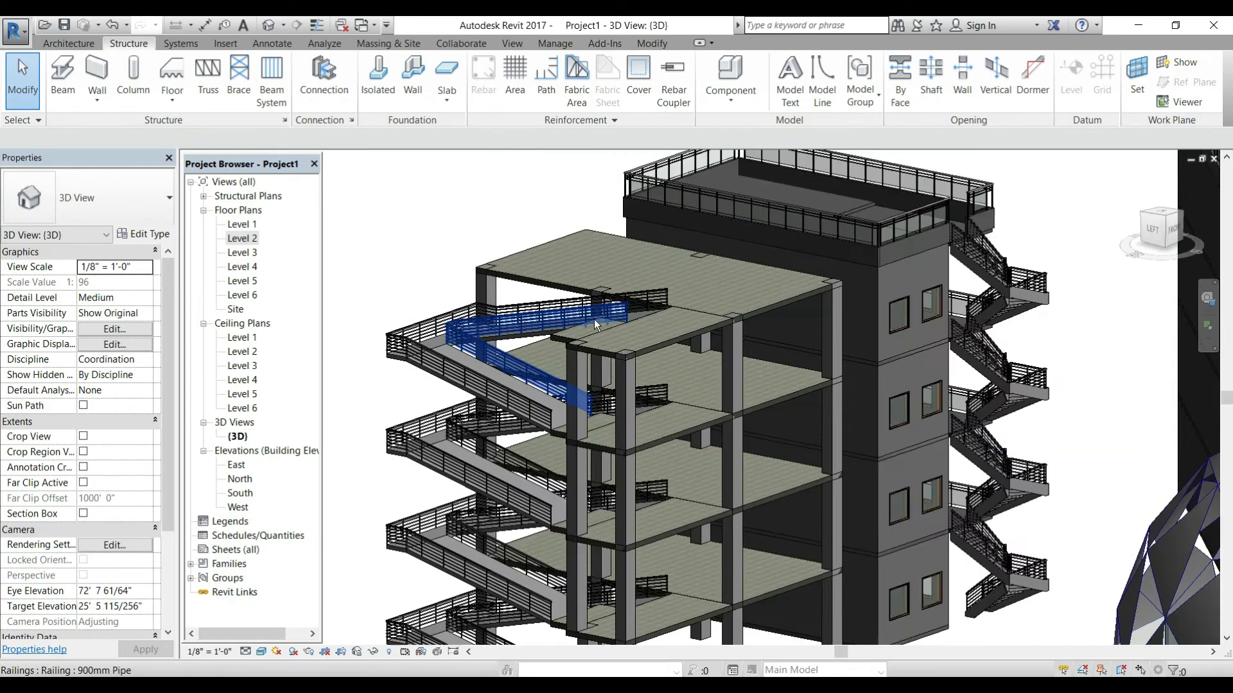
{"action": "middle_click_drag", "start_coordinate": [618, 398], "coordinate": [615, 372], "text": "shift"}
{"action": "scroll", "coordinate": [596, 342], "scroll_direction": "up", "scroll_amount": 2}
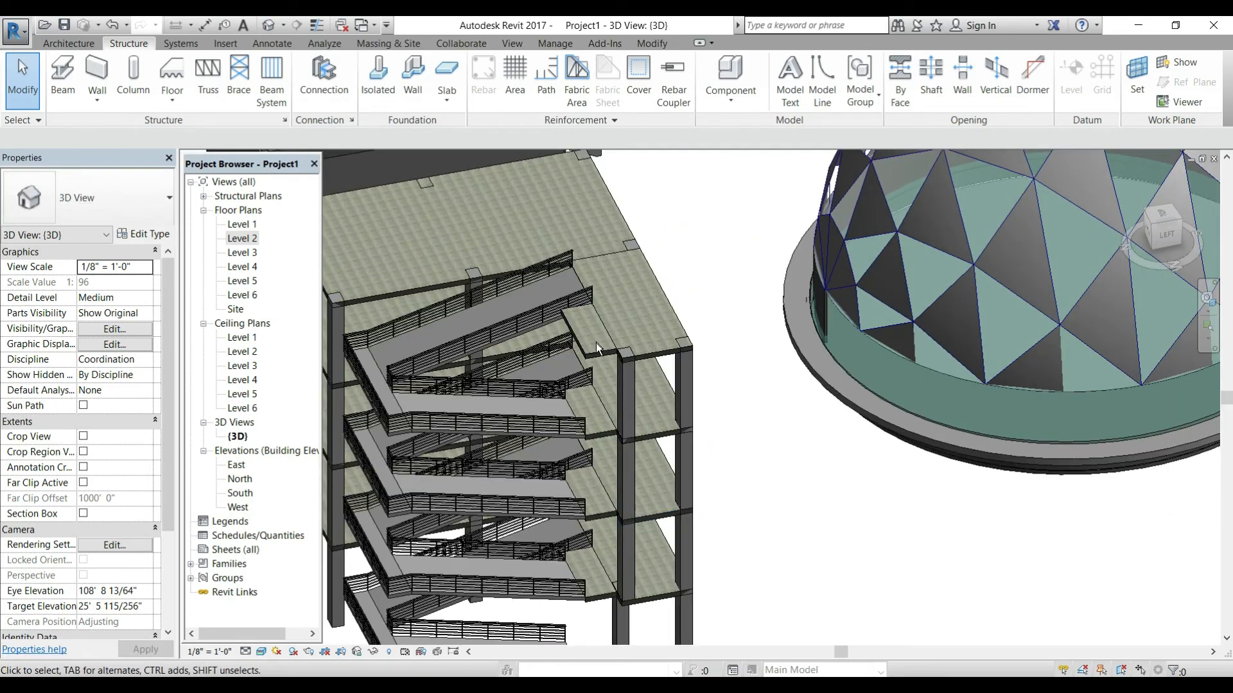
{"action": "left_click", "coordinate": [595, 343]}
{"action": "key", "text": "Escape"}
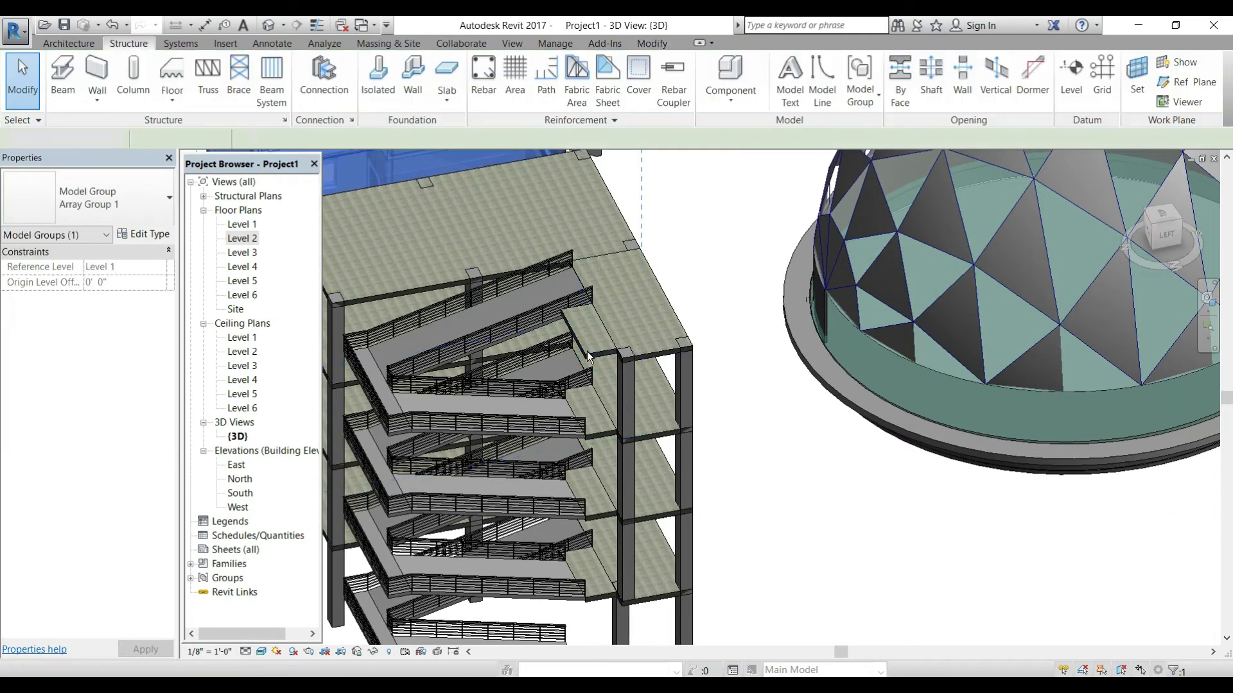
{"action": "left_click", "coordinate": [587, 353]}
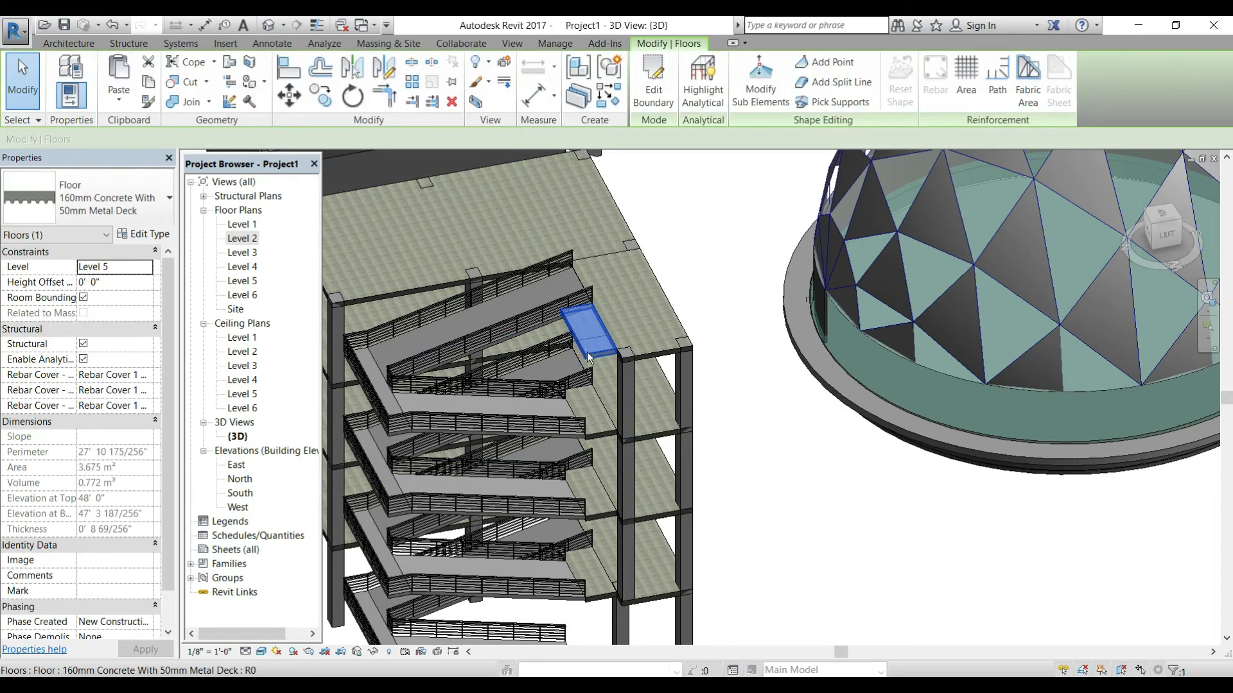
{"action": "key", "text": "Escape"}
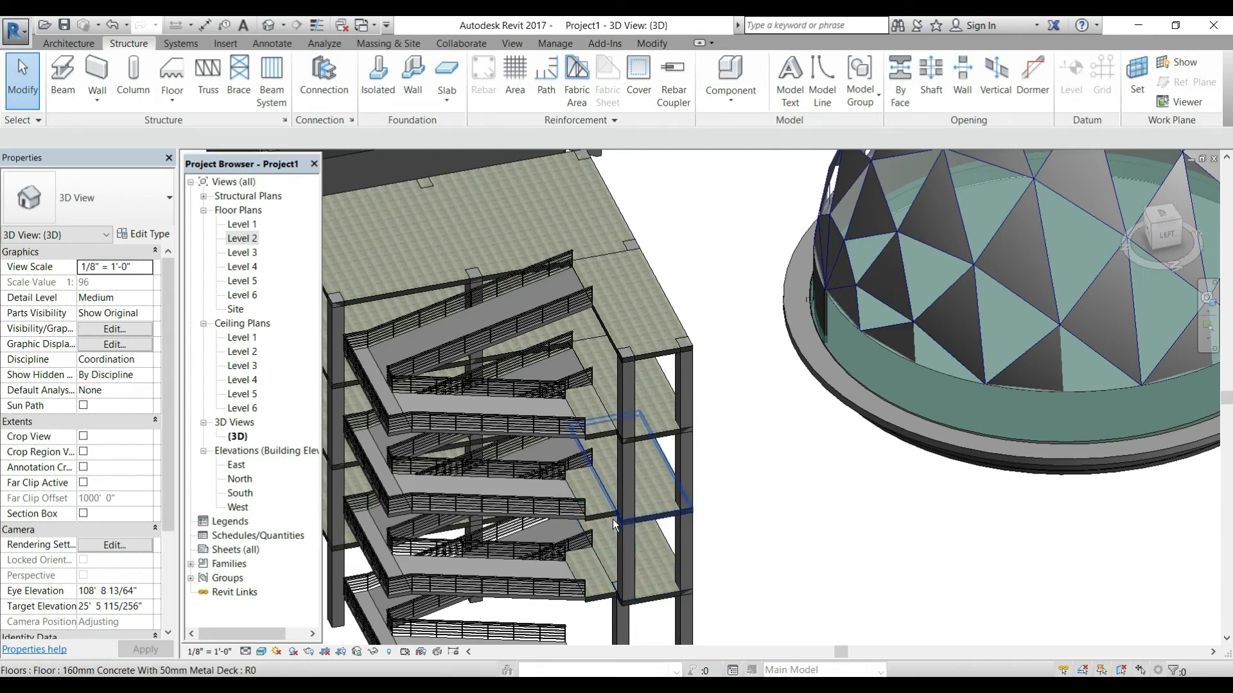
On the Level 2 plan, start a 900mm Pipe railing path along the main floor's north edge, about 18' long between the corner columns.
{"action": "middle_click_drag", "start_coordinate": [612, 519], "coordinate": [693, 471]}
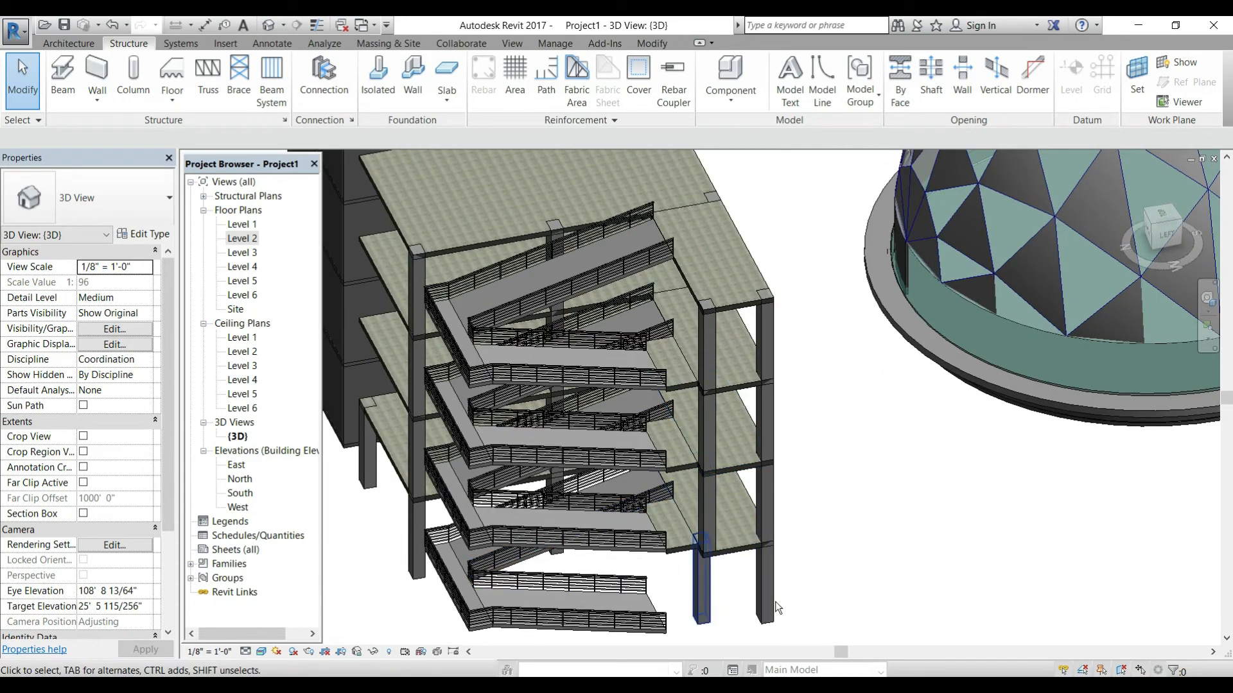
{"action": "scroll", "coordinate": [704, 593], "scroll_direction": "up", "scroll_amount": 2}
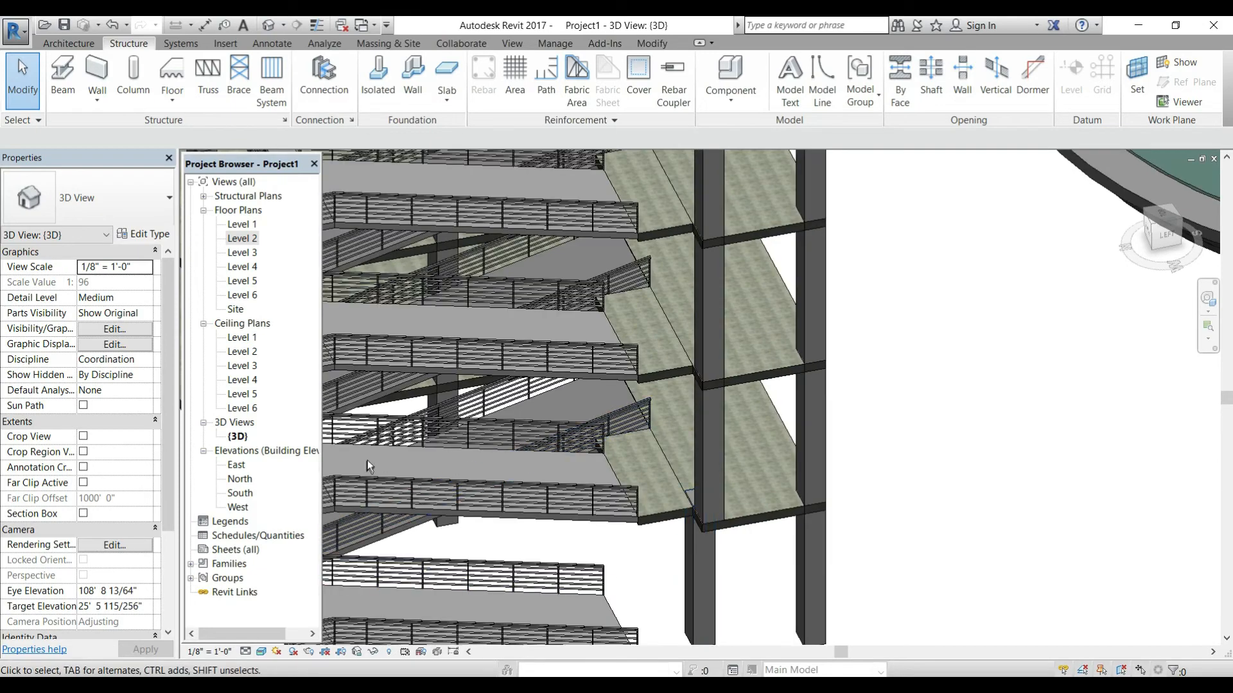
{"action": "scroll", "coordinate": [372, 462], "scroll_direction": "down", "scroll_amount": 1}
{"action": "double_click", "coordinate": [234, 233]}
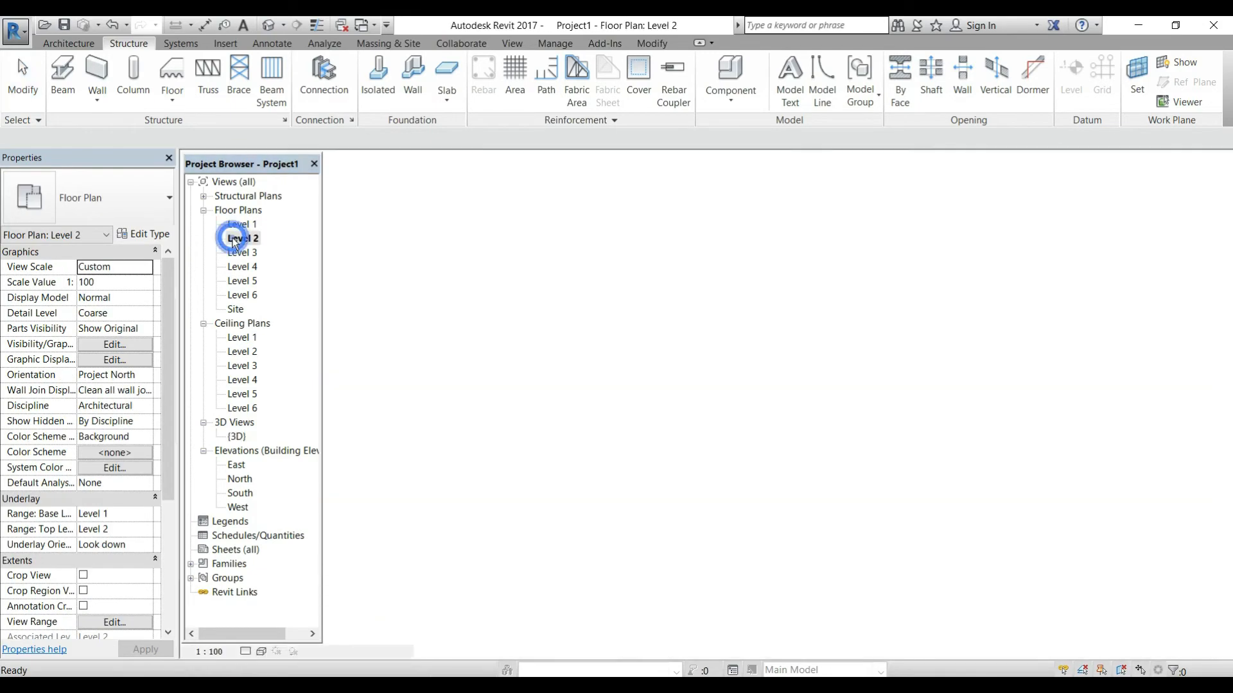
{"action": "scroll", "coordinate": [541, 371], "scroll_direction": "down", "scroll_amount": 4}
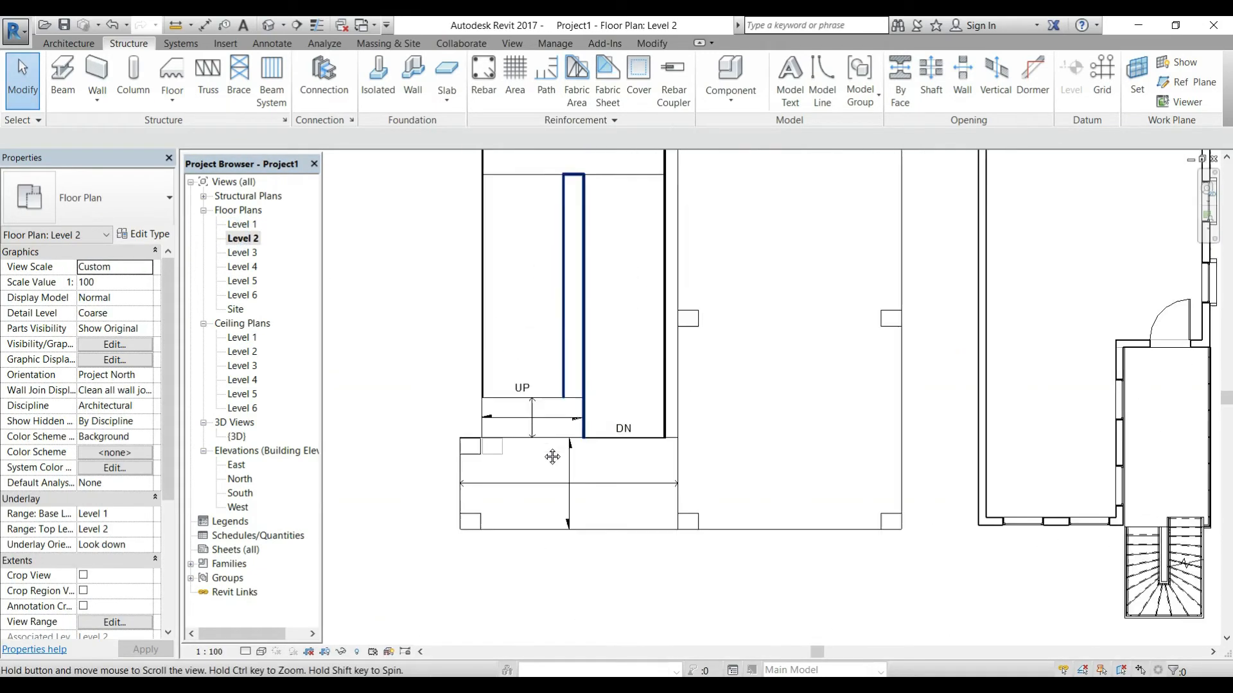
{"action": "left_click", "coordinate": [68, 43]}
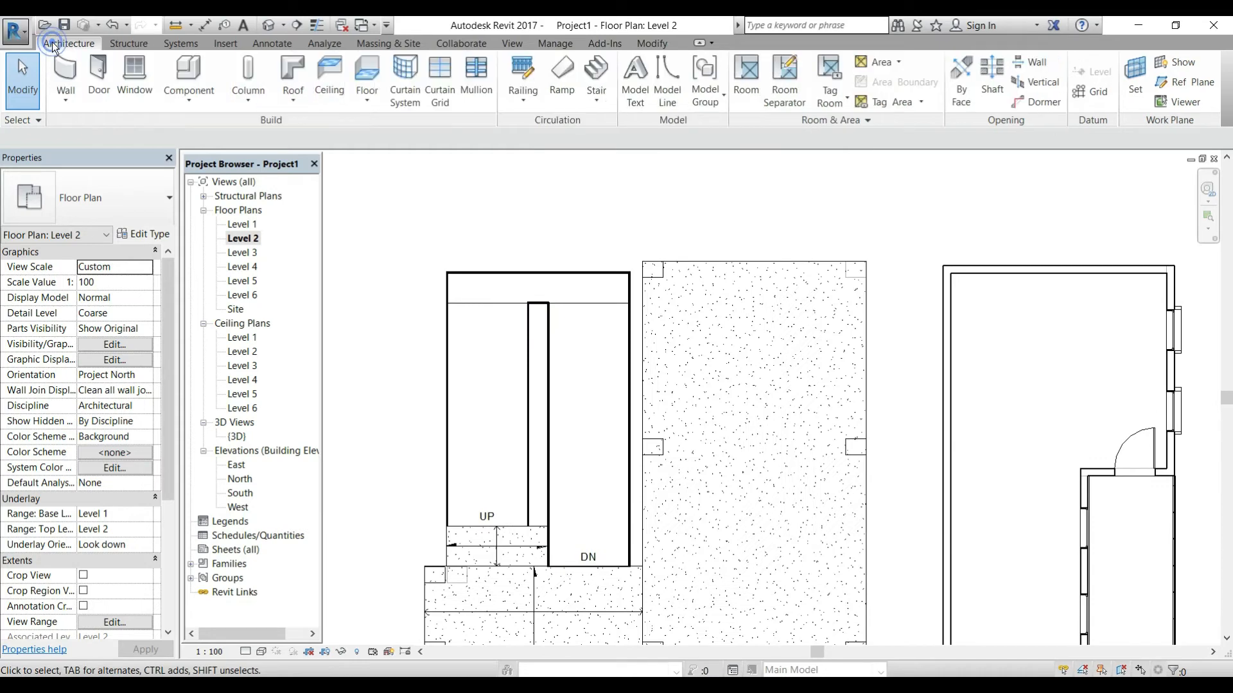
{"action": "left_click", "coordinate": [523, 93]}
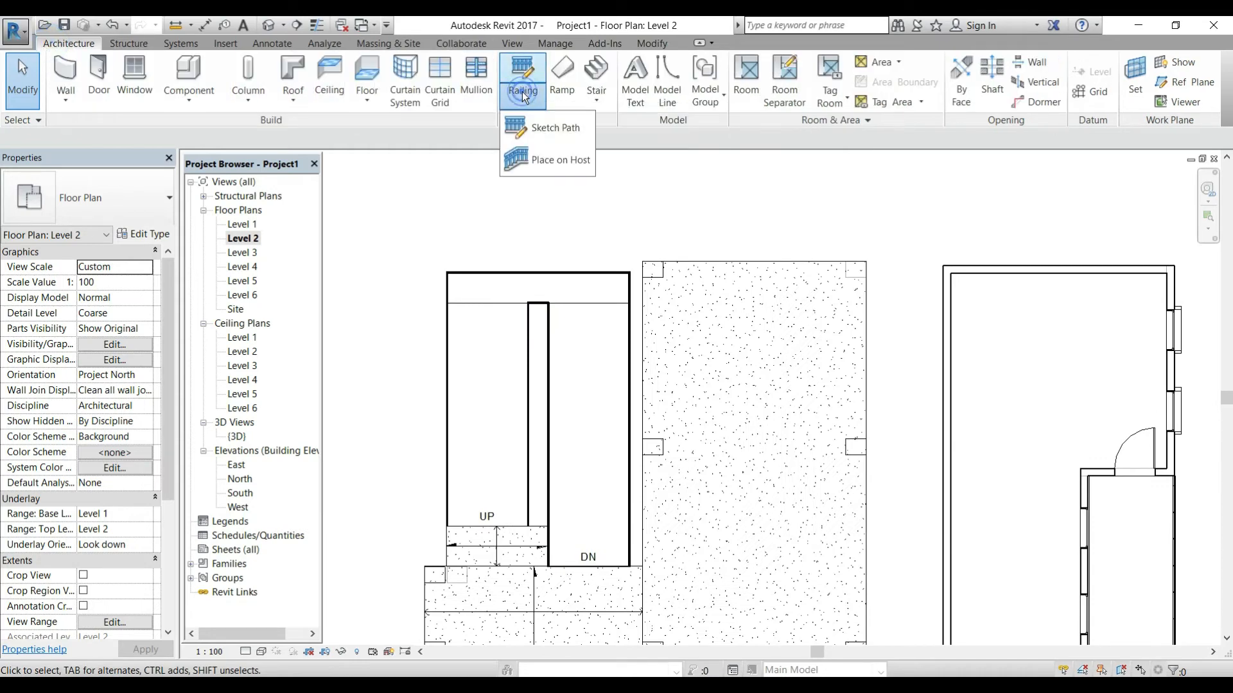
{"action": "left_click", "coordinate": [540, 131]}
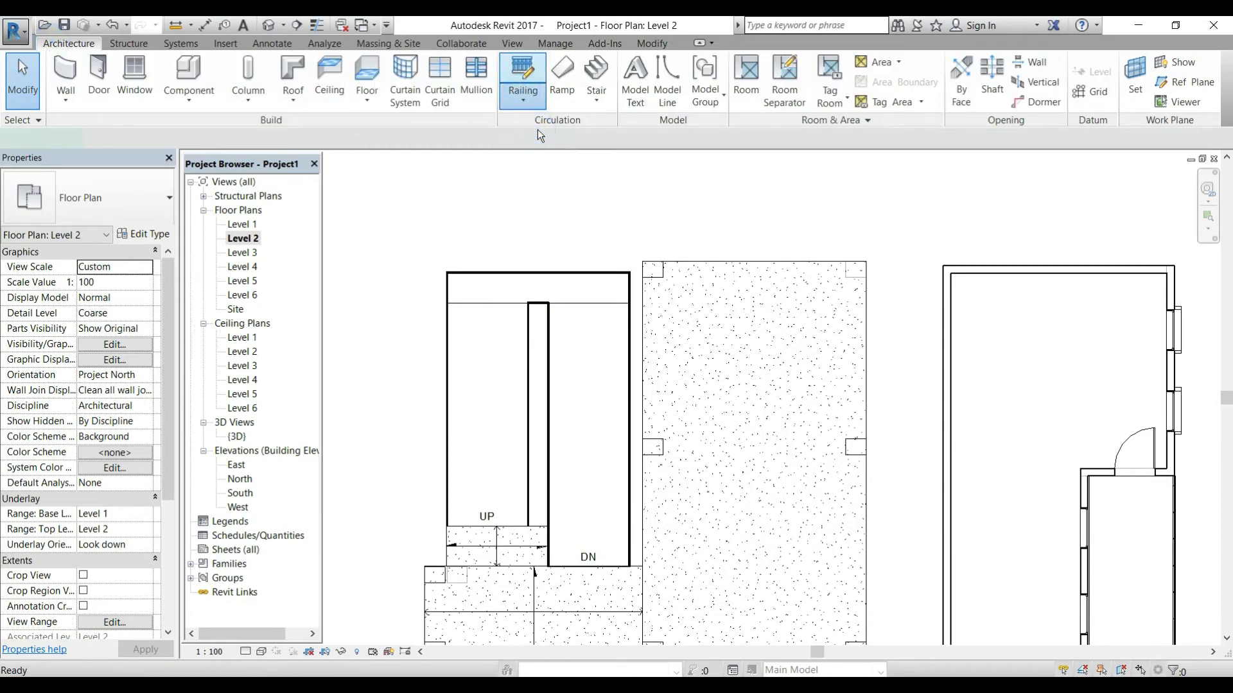
{"action": "left_click", "coordinate": [664, 262]}
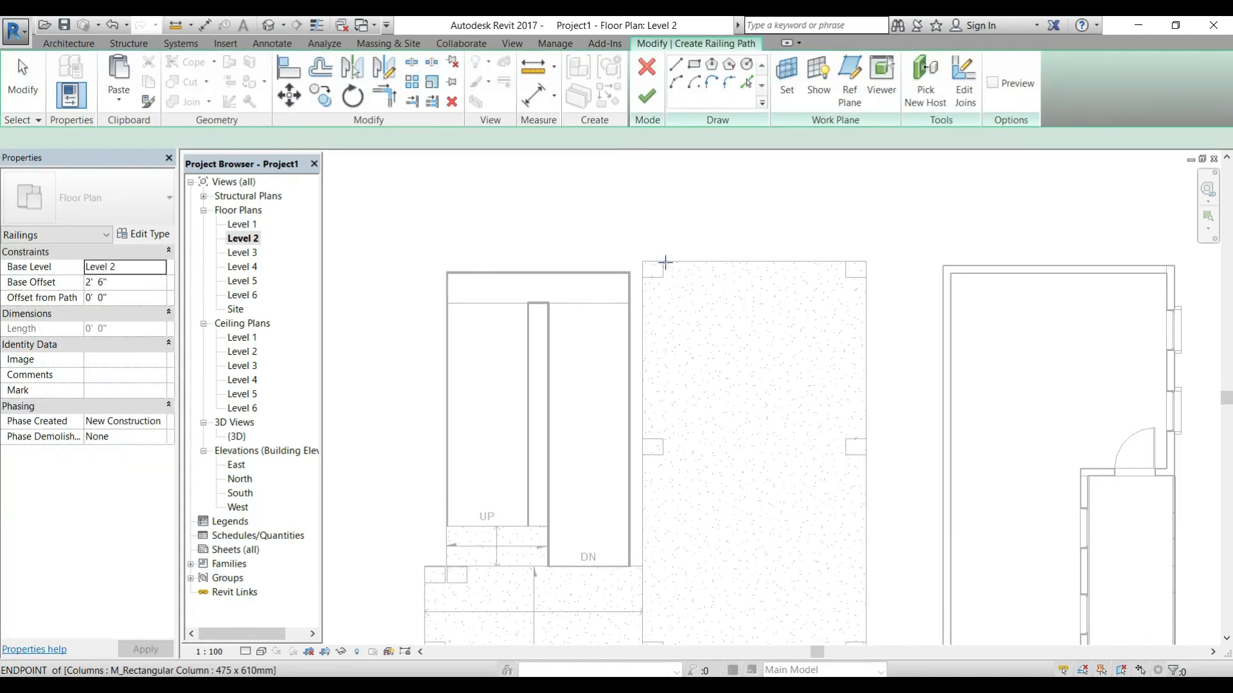
{"action": "left_click", "coordinate": [841, 262]}
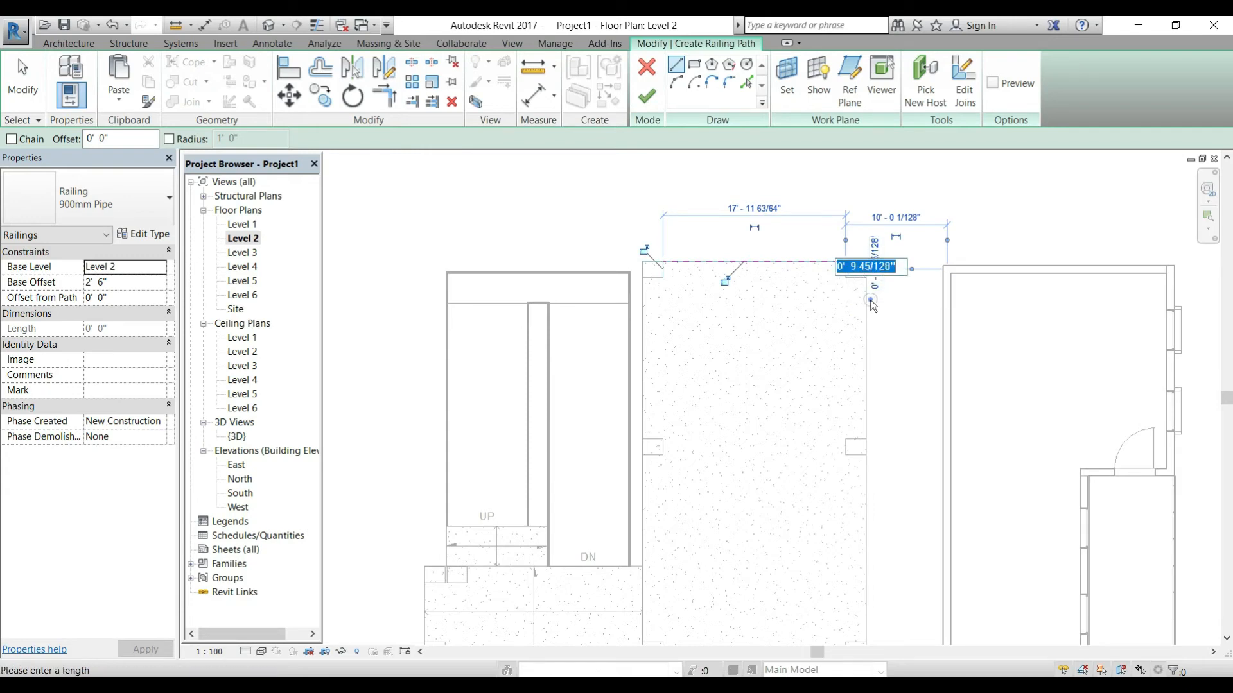
Sketch railing path lines along the main floor's east edge, one in each gap between the columns.
{"action": "left_click", "coordinate": [873, 312]}
{"action": "scroll", "coordinate": [863, 276], "scroll_direction": "up", "scroll_amount": 6}
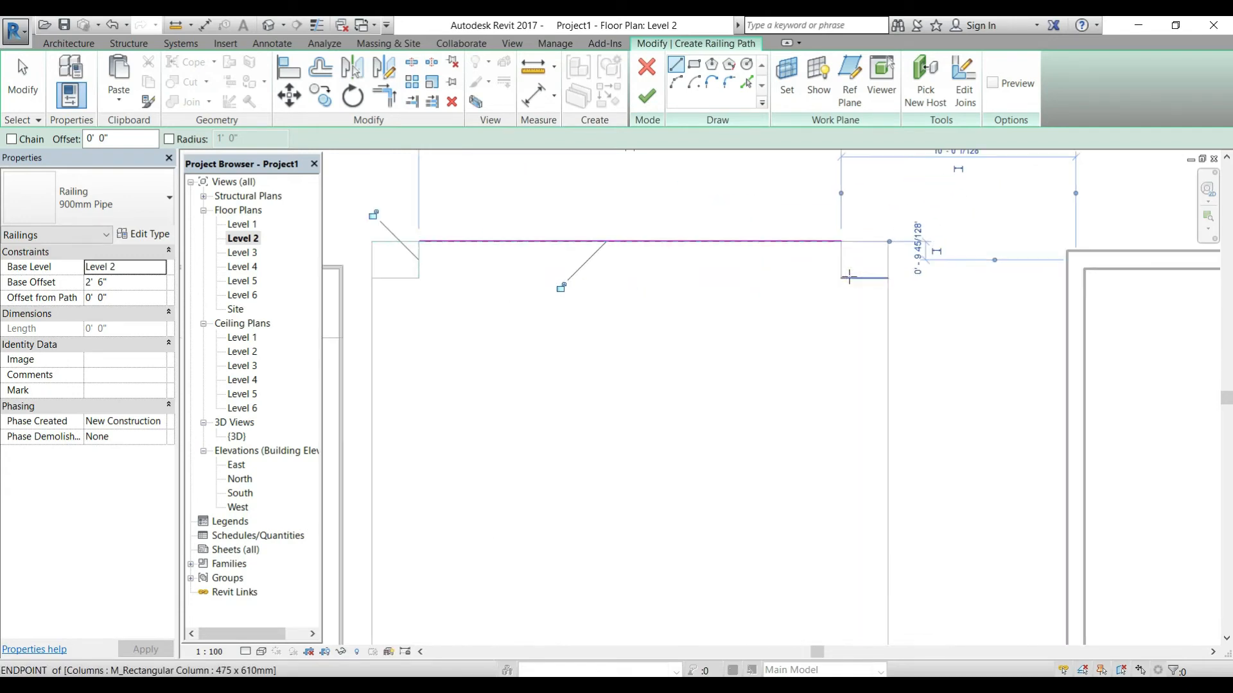
{"action": "left_click", "coordinate": [925, 280]}
{"action": "scroll", "coordinate": [925, 280], "scroll_direction": "down", "scroll_amount": 6}
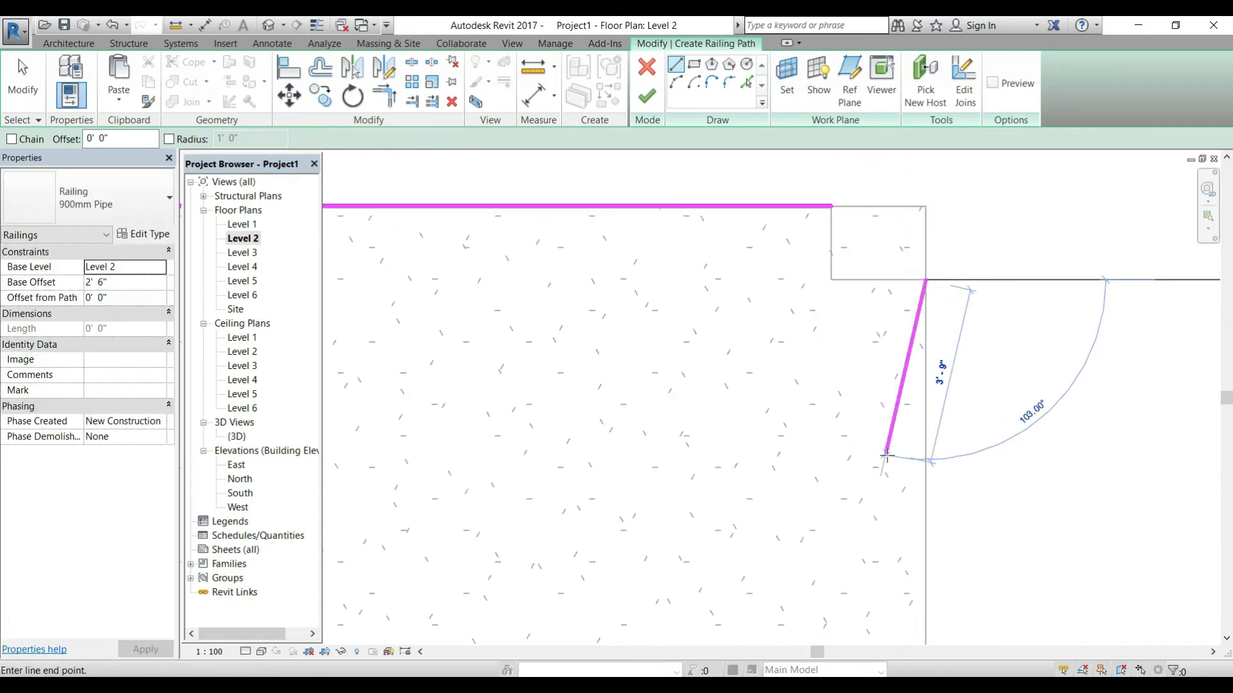
{"action": "middle_click_drag", "start_coordinate": [866, 350], "coordinate": [831, 138]}
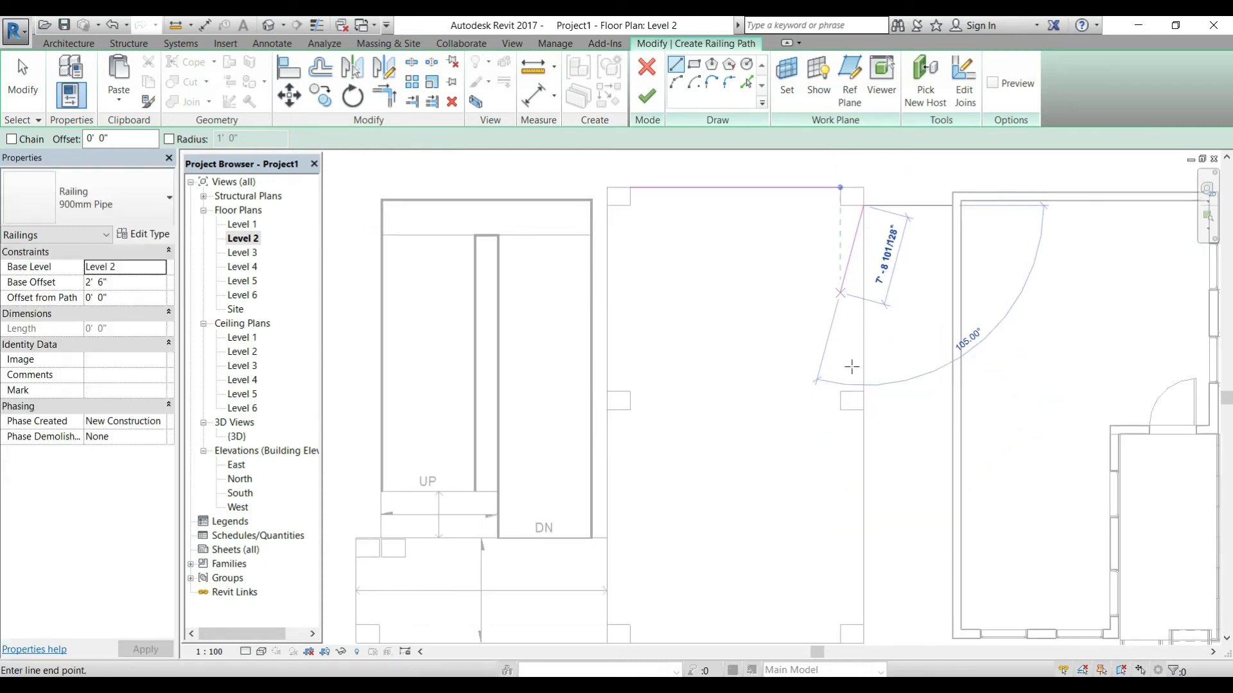
{"action": "left_click", "coordinate": [863, 390]}
{"action": "left_click", "coordinate": [862, 411]}
{"action": "left_click", "coordinate": [835, 612]}
Sketch railing path lines between columns on the south edges of the main floor, about 18' long, and the landing floor, about 19' 6".
{"action": "middle_click_drag", "start_coordinate": [762, 476], "coordinate": [794, 290]}
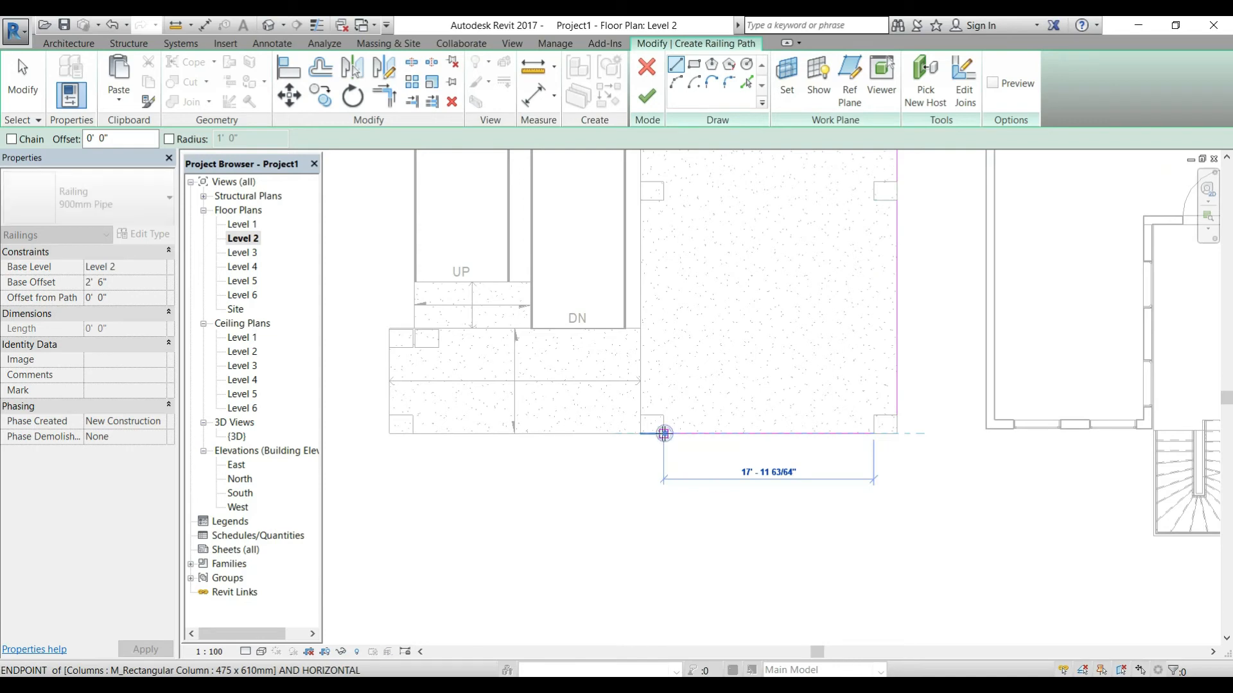
{"action": "left_click", "coordinate": [644, 433]}
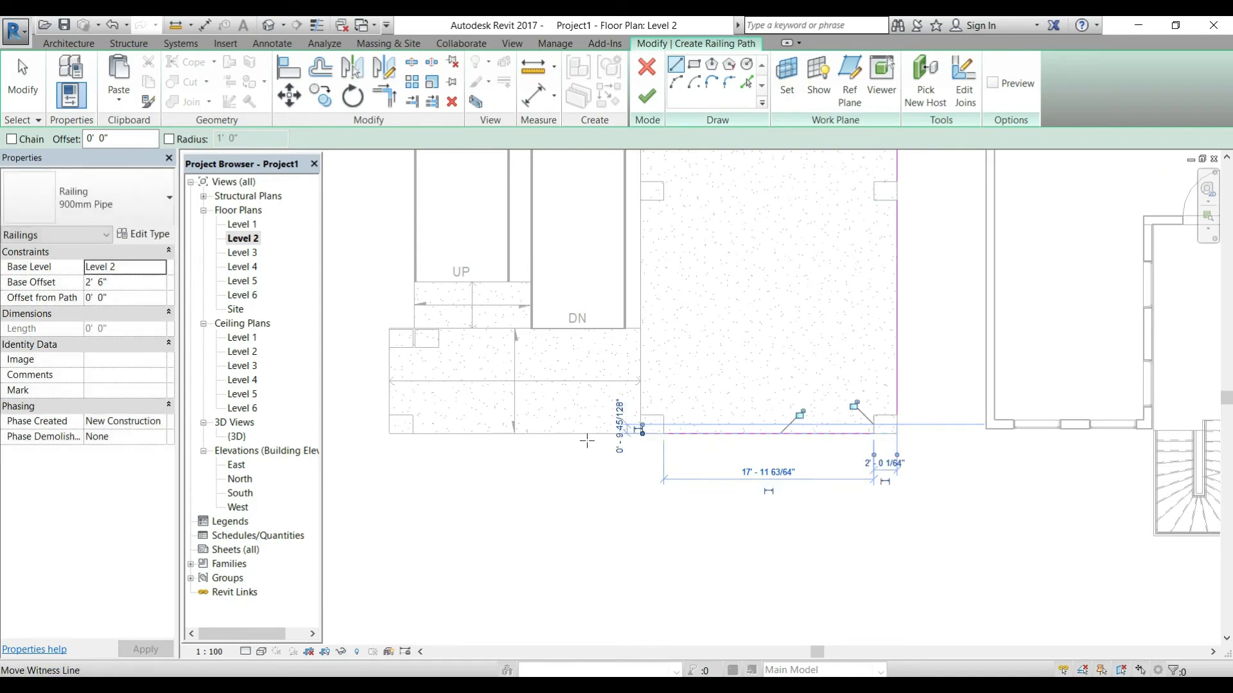
{"action": "scroll", "coordinate": [655, 416], "scroll_direction": "up", "scroll_amount": 3}
{"action": "middle_click_drag", "start_coordinate": [673, 417], "coordinate": [771, 330]}
{"action": "middle_click_drag", "start_coordinate": [434, 388], "coordinate": [744, 377]}
{"action": "left_click", "coordinate": [418, 365]}
{"action": "left_click", "coordinate": [1025, 365]}
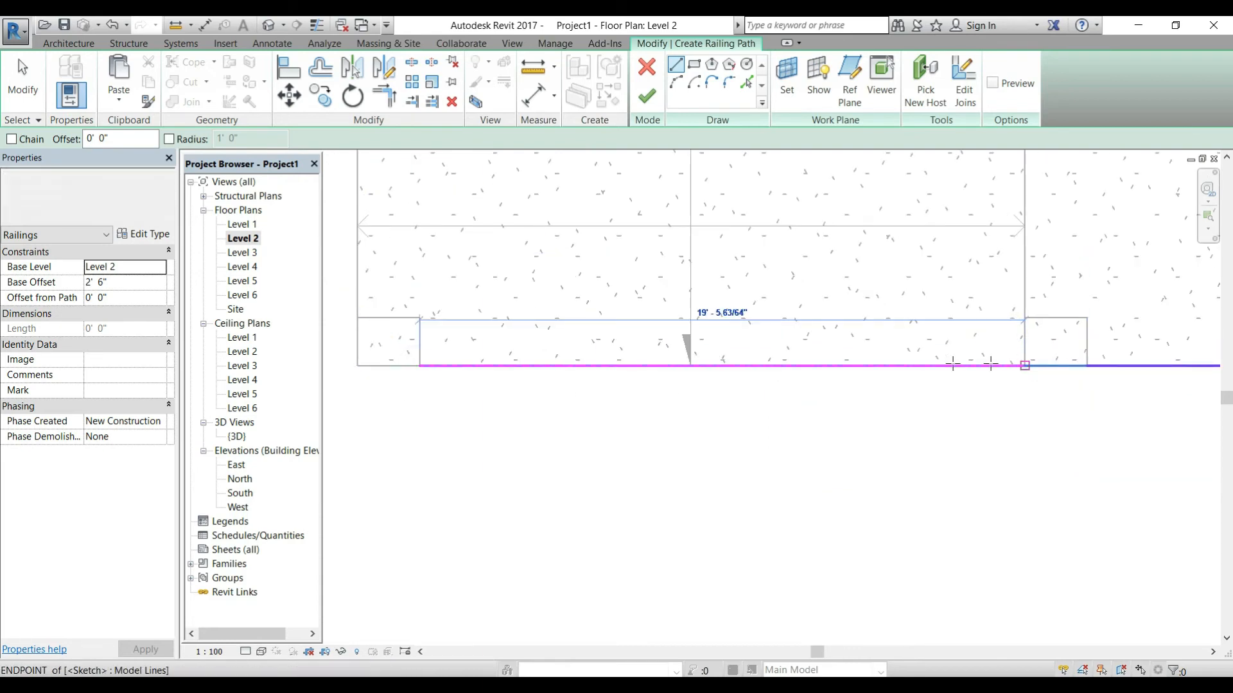
Sketch a railing path line about 5' 10" long on the landing floor's west edge between its two corner columns.
{"action": "middle_click_drag", "start_coordinate": [367, 287], "coordinate": [627, 413]}
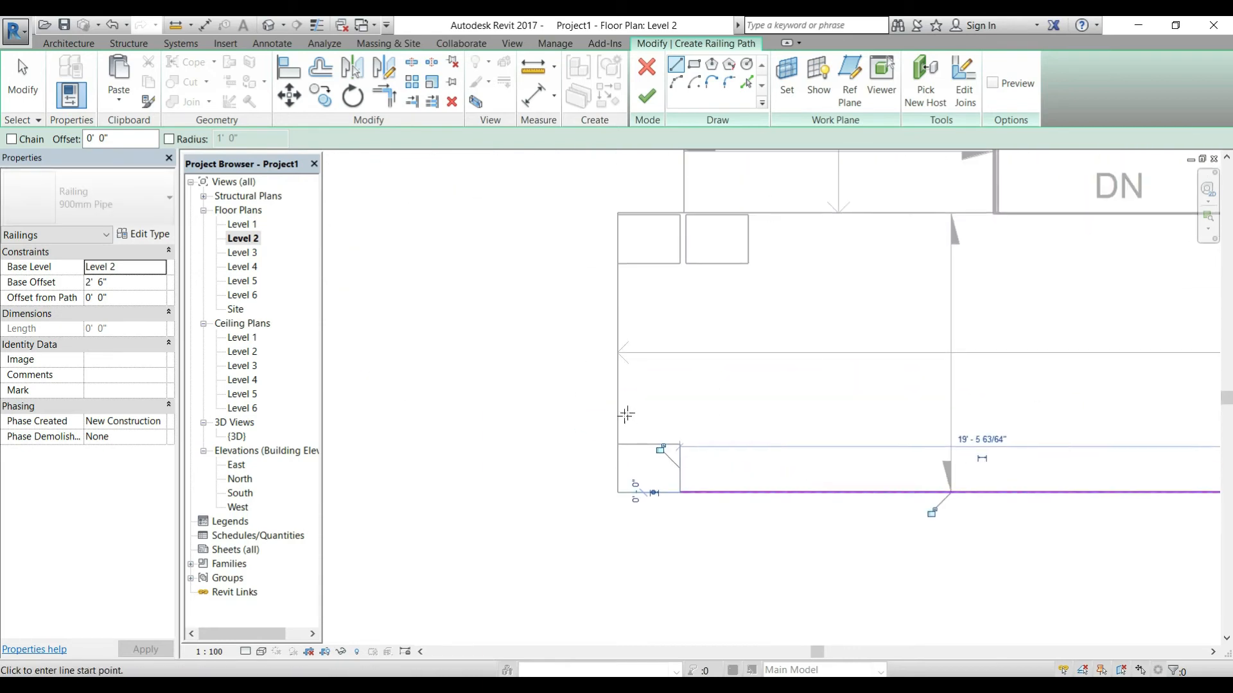
{"action": "left_click", "coordinate": [618, 444]}
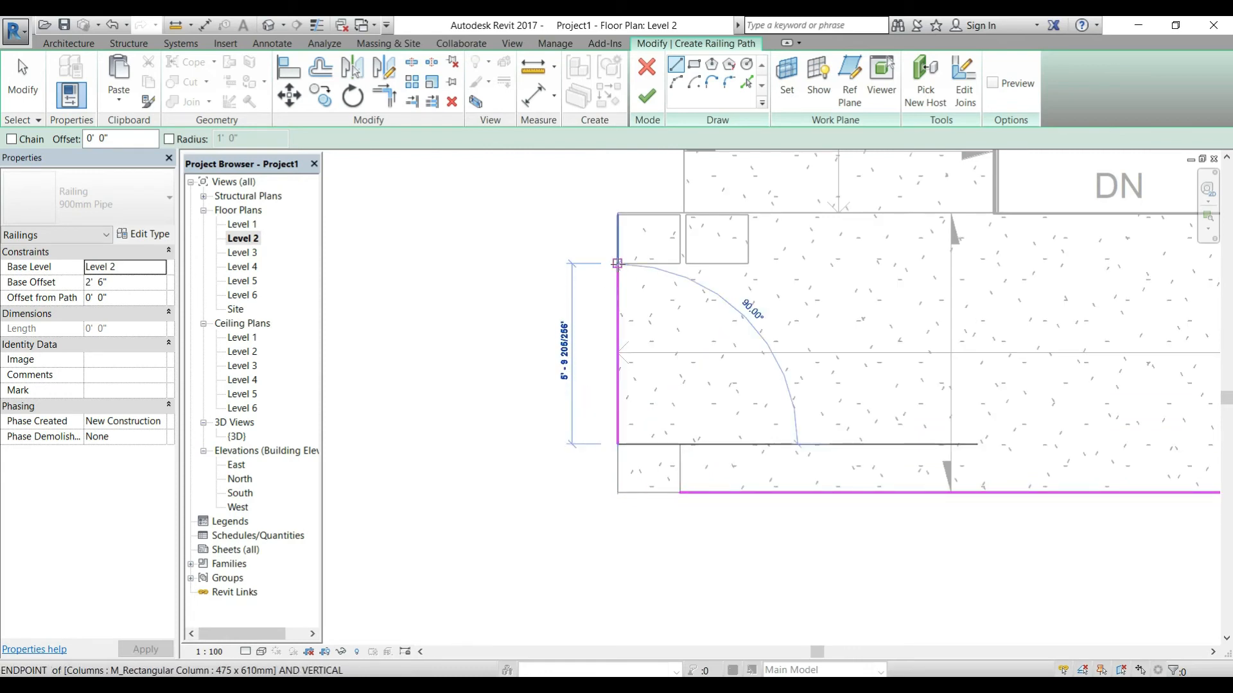
{"action": "left_click", "coordinate": [617, 263]}
{"action": "mouse_move", "coordinate": [540, 488]}
{"action": "middle_mouse_down"}
{"action": "mouse_move", "coordinate": [476, 540]}
{"action": "mouse_move", "coordinate": [70, 673]}
{"action": "middle_mouse_up"}
{"action": "scroll", "coordinate": [812, 493], "scroll_direction": "down", "scroll_amount": 2}
{"action": "scroll", "coordinate": [825, 499], "scroll_direction": "down", "scroll_amount": 2}
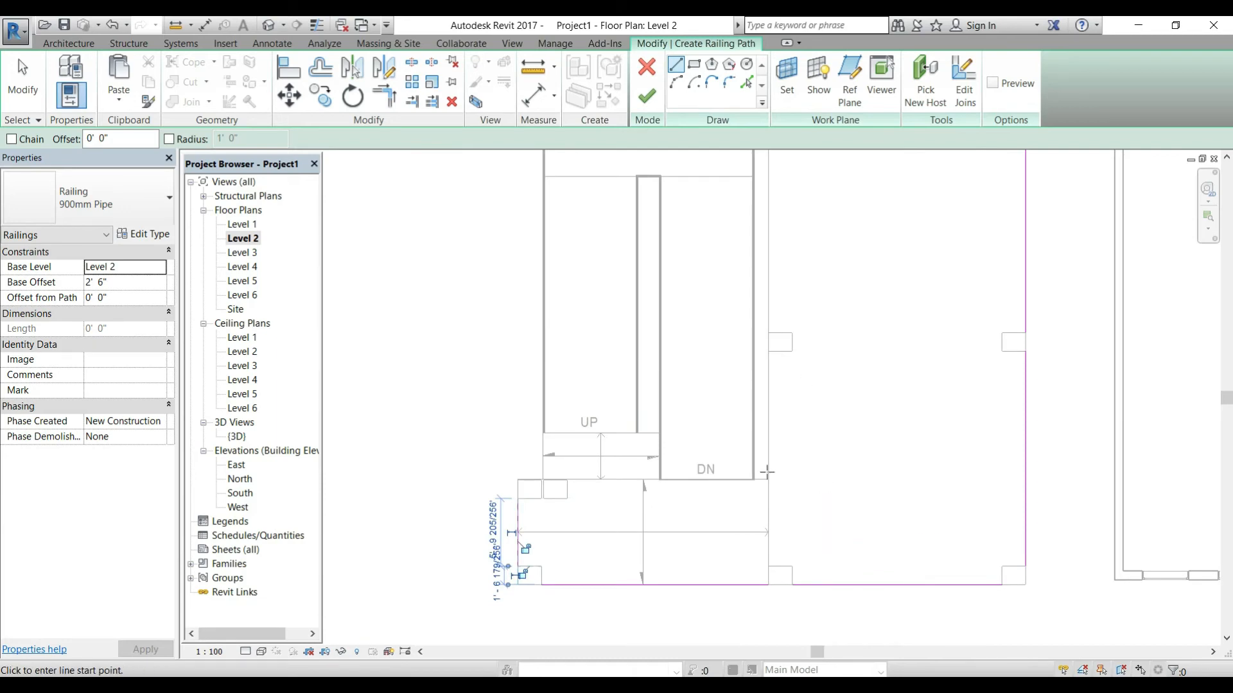
Sketch railing path lines on the main floor's west edge, between the columns and 11' from the middle column to the landing floor.
{"action": "middle_click_drag", "start_coordinate": [790, 413], "coordinate": [749, 518]}
{"action": "left_click", "coordinate": [720, 283]}
{"action": "left_click", "coordinate": [720, 468]}
{"action": "middle_click_drag", "start_coordinate": [722, 532], "coordinate": [703, 327]}
{"action": "left_click", "coordinate": [700, 283]}
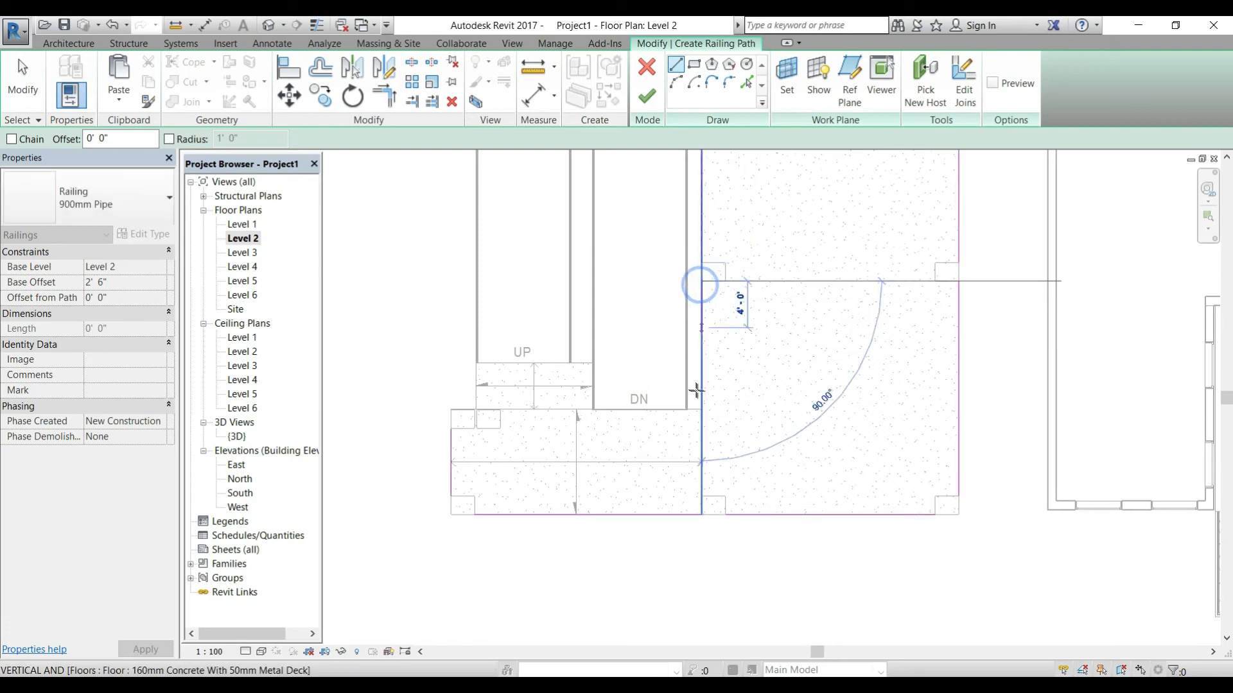
{"action": "left_click", "coordinate": [700, 408]}
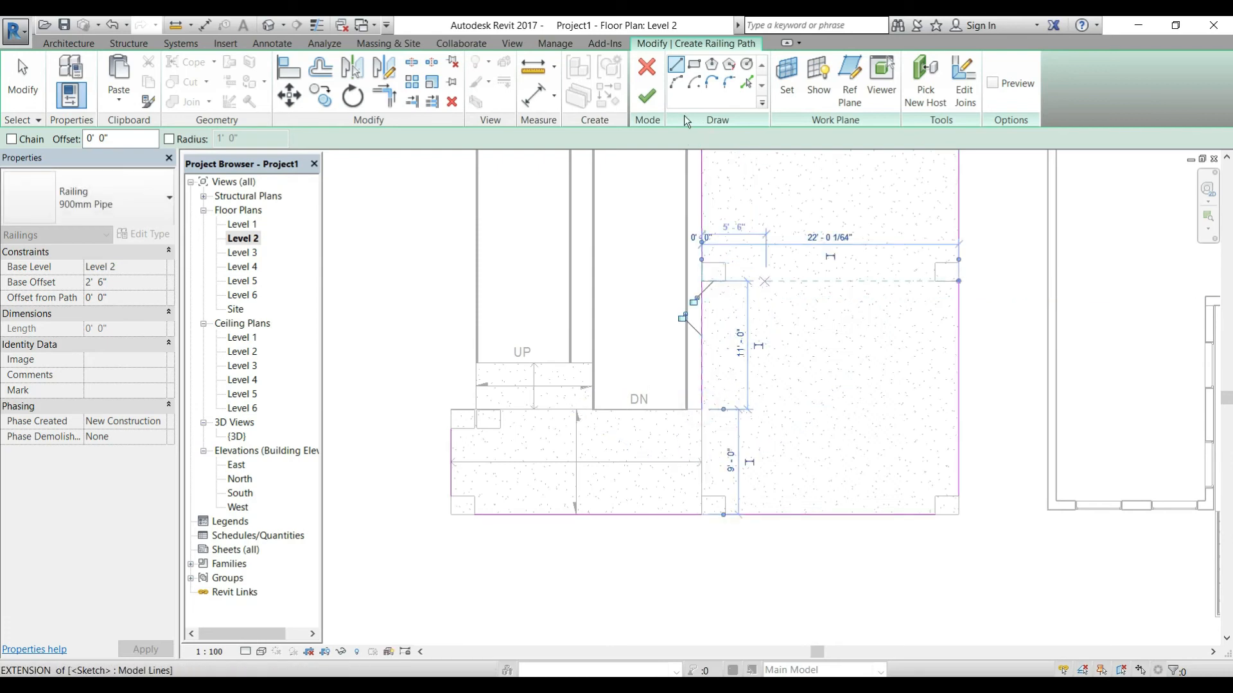
Try to finish the railing path with its separate segments from the plan and the 3D view, and discard the sketch.
{"action": "left_click", "coordinate": [647, 96]}
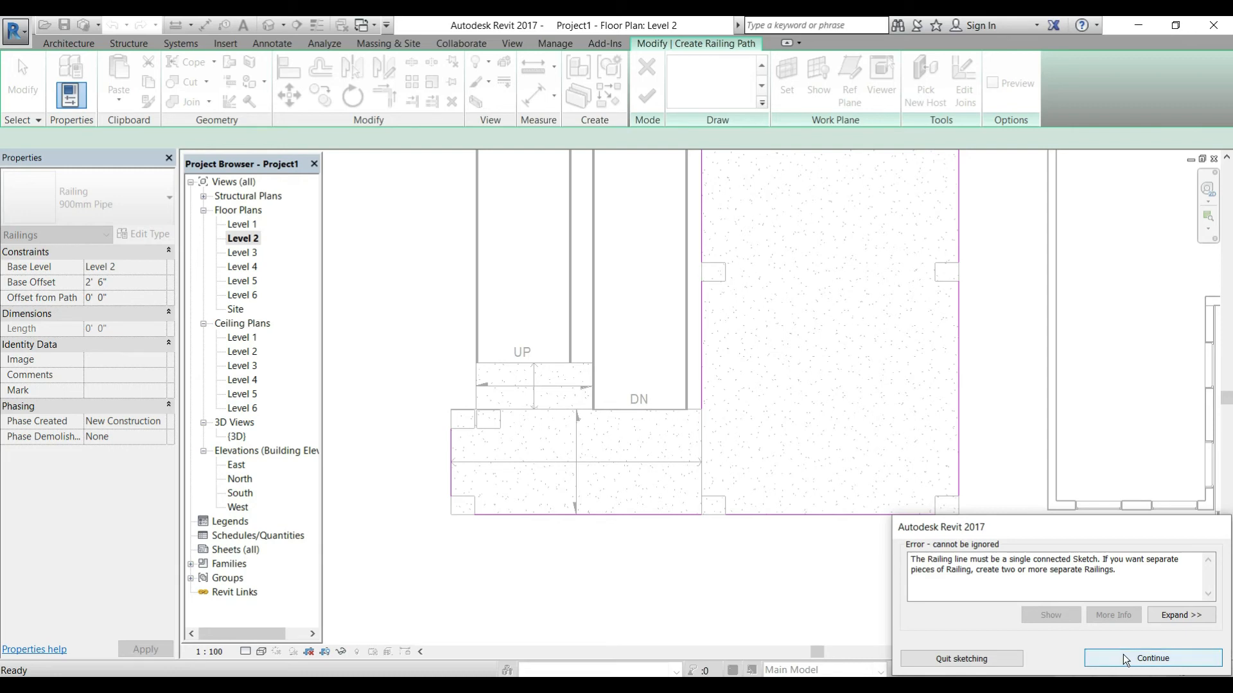
{"action": "left_click", "coordinate": [1123, 655]}
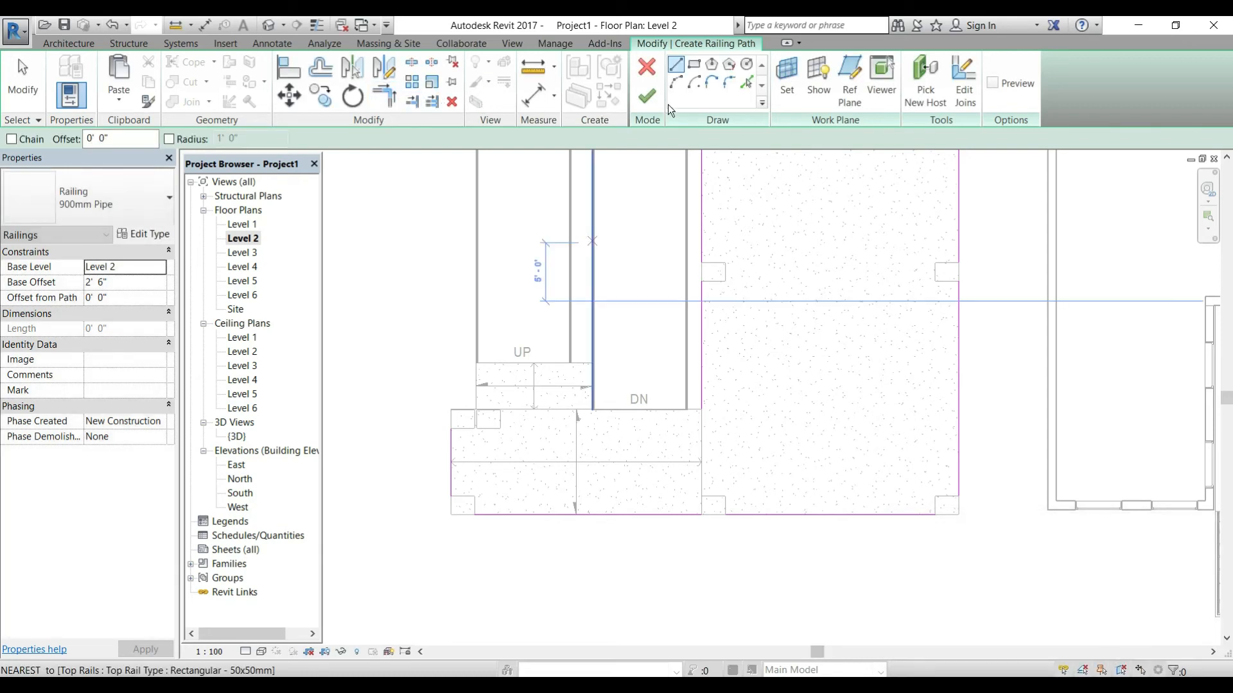
{"action": "left_click", "coordinate": [283, 25]}
{"action": "left_click", "coordinate": [315, 47]}
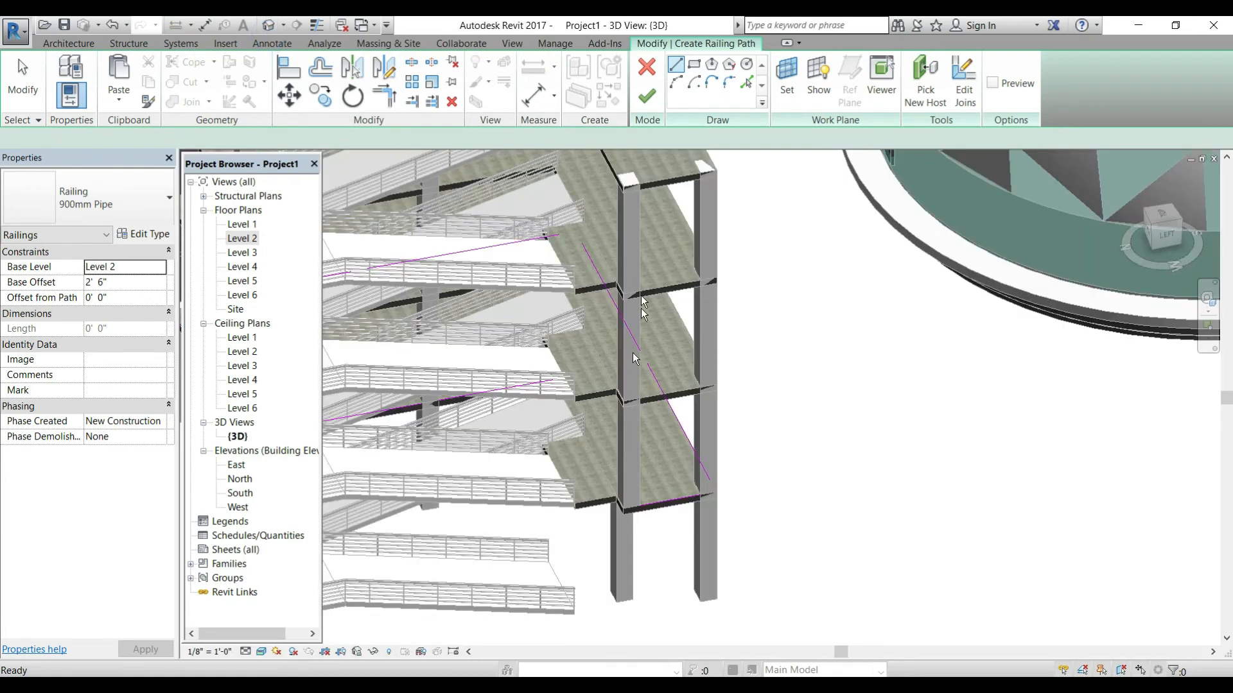
{"action": "left_click", "coordinate": [647, 90]}
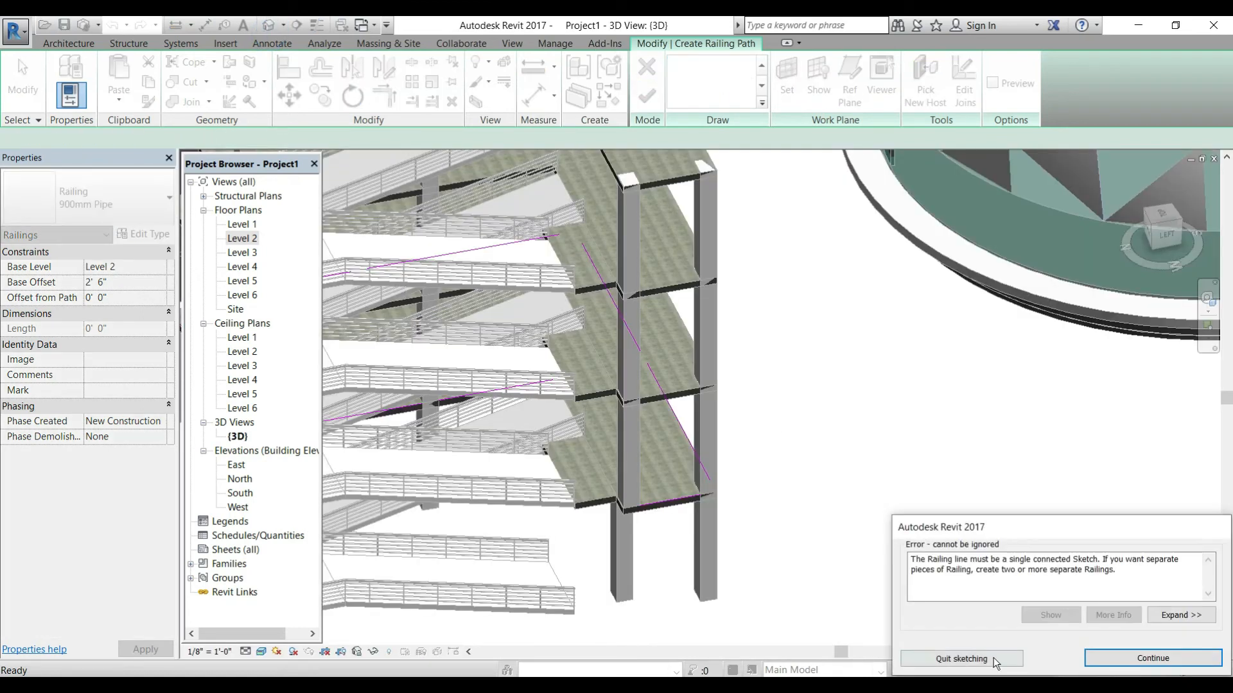
{"action": "left_click", "coordinate": [992, 657]}
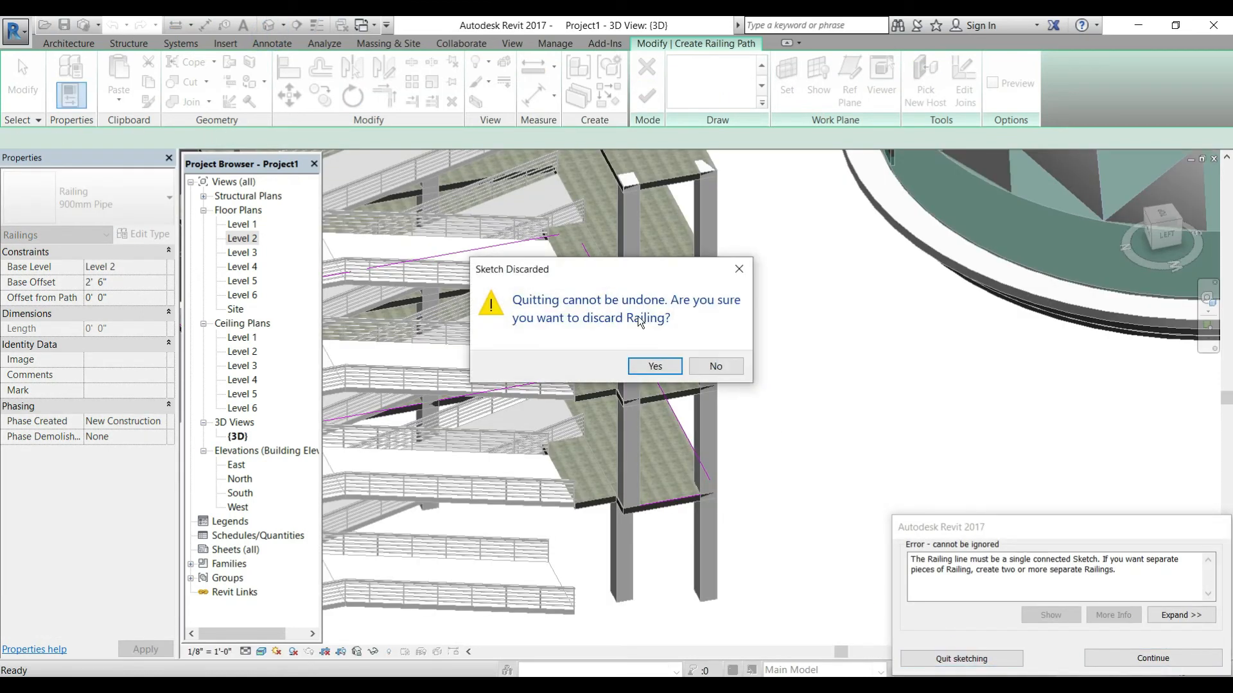
{"action": "left_click", "coordinate": [654, 366]}
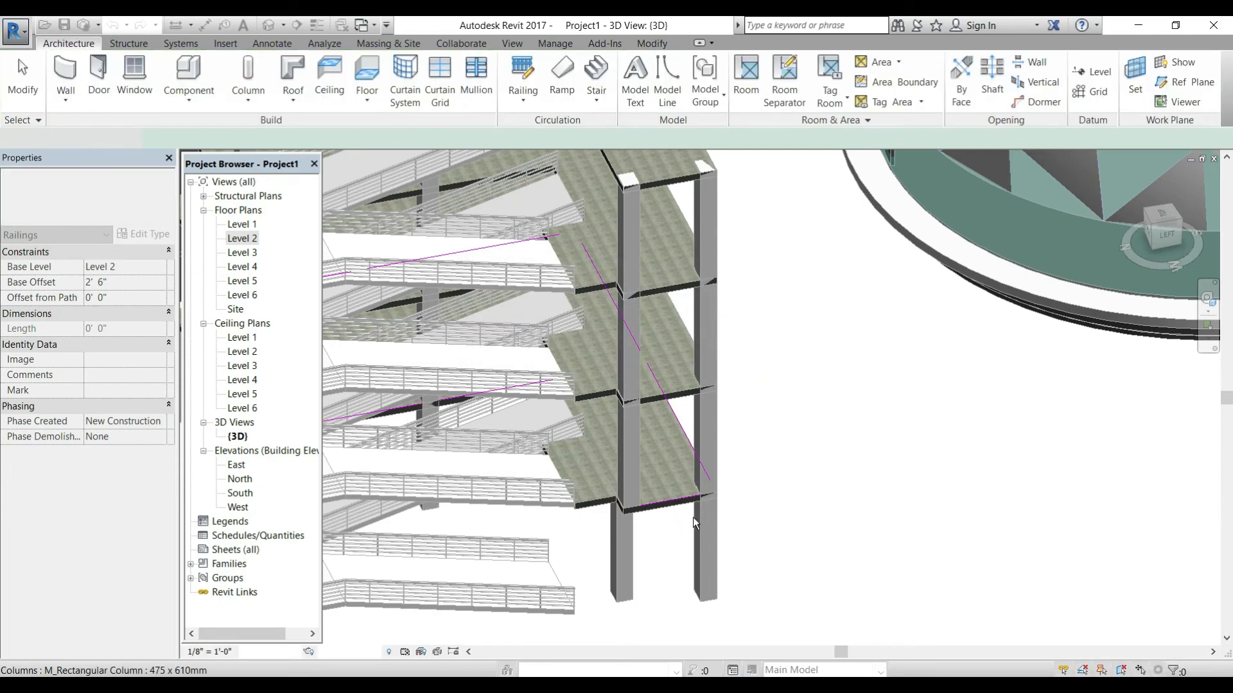
On the Level 2 plan, create a railing about 18' long along the main floor's north edge between the two corner columns.
{"action": "middle_click_drag", "start_coordinate": [778, 512], "coordinate": [946, 499]}
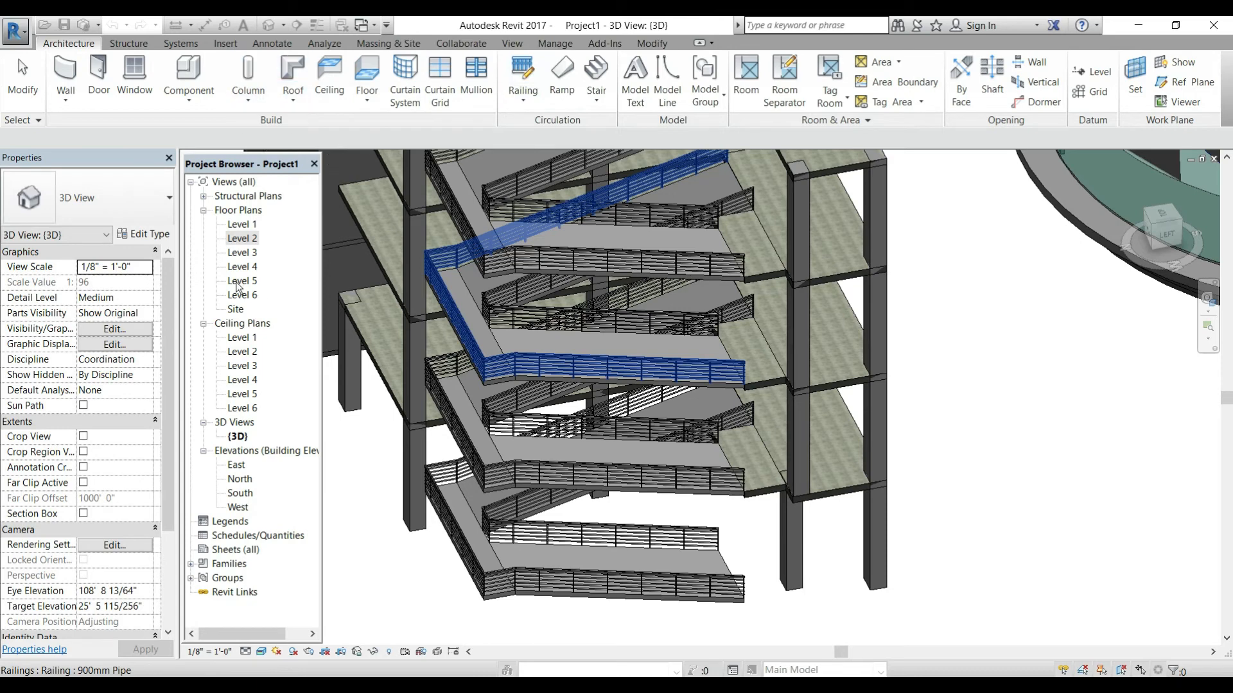
{"action": "double_click", "coordinate": [233, 239]}
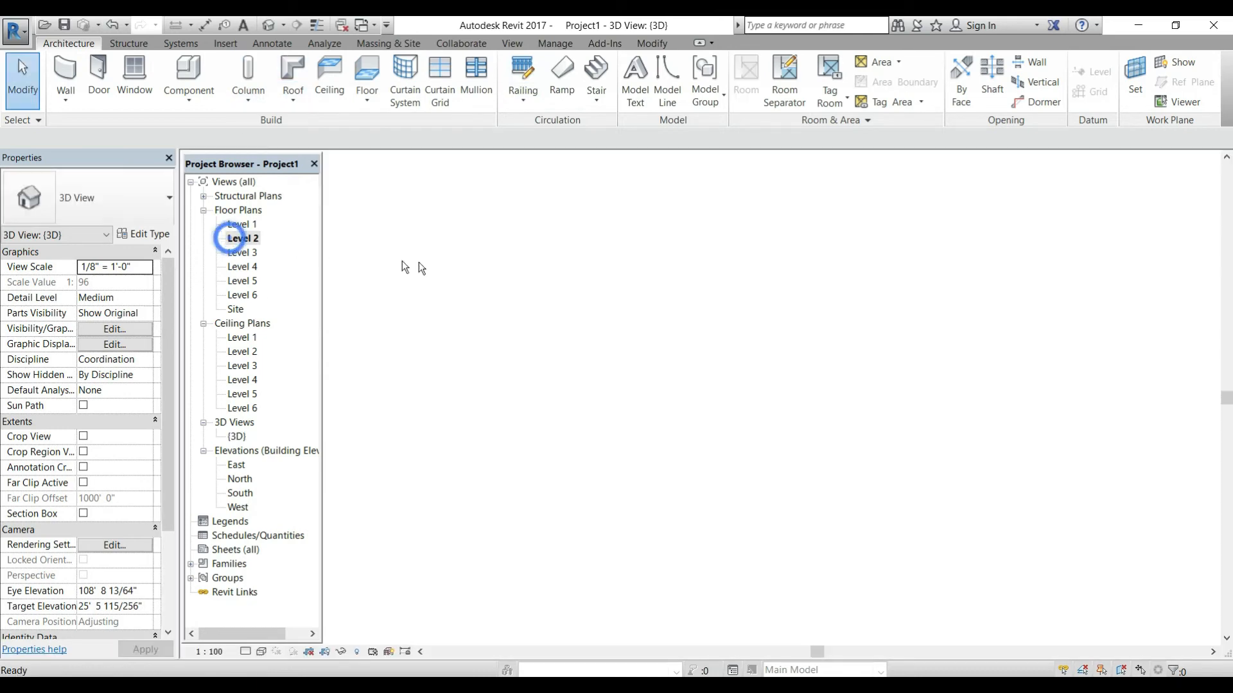
{"action": "left_click", "coordinate": [525, 95]}
{"action": "left_click", "coordinate": [549, 124]}
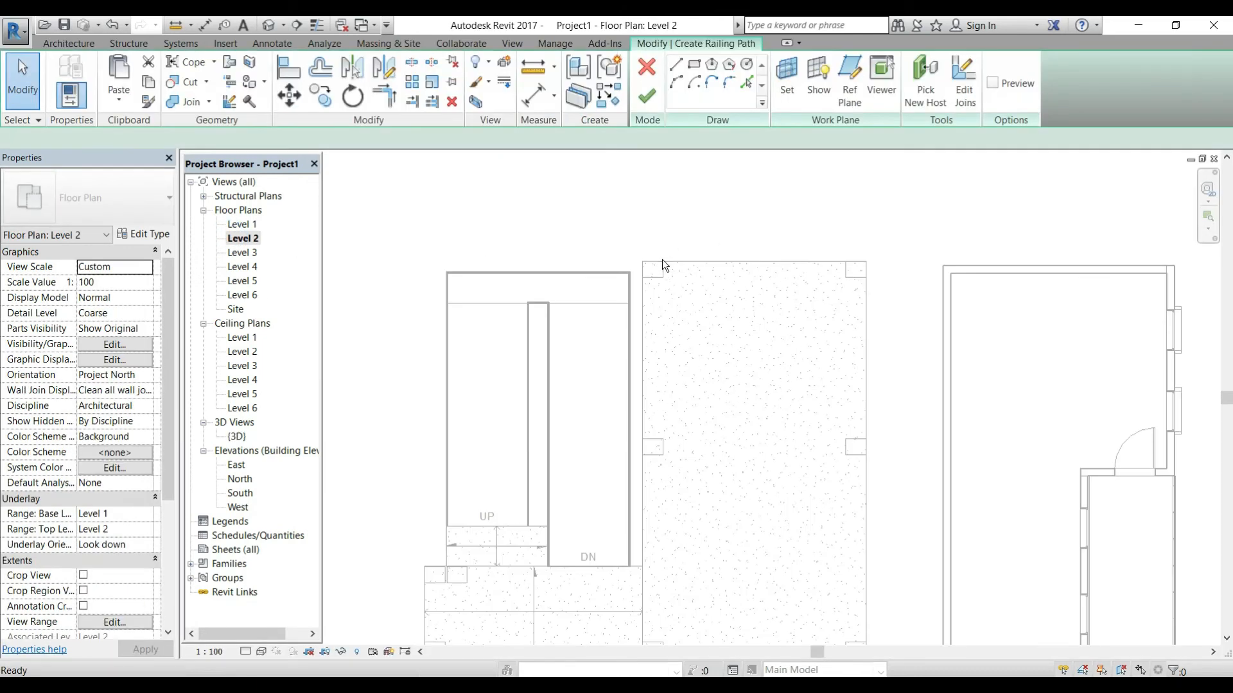
{"action": "left_click", "coordinate": [663, 261]}
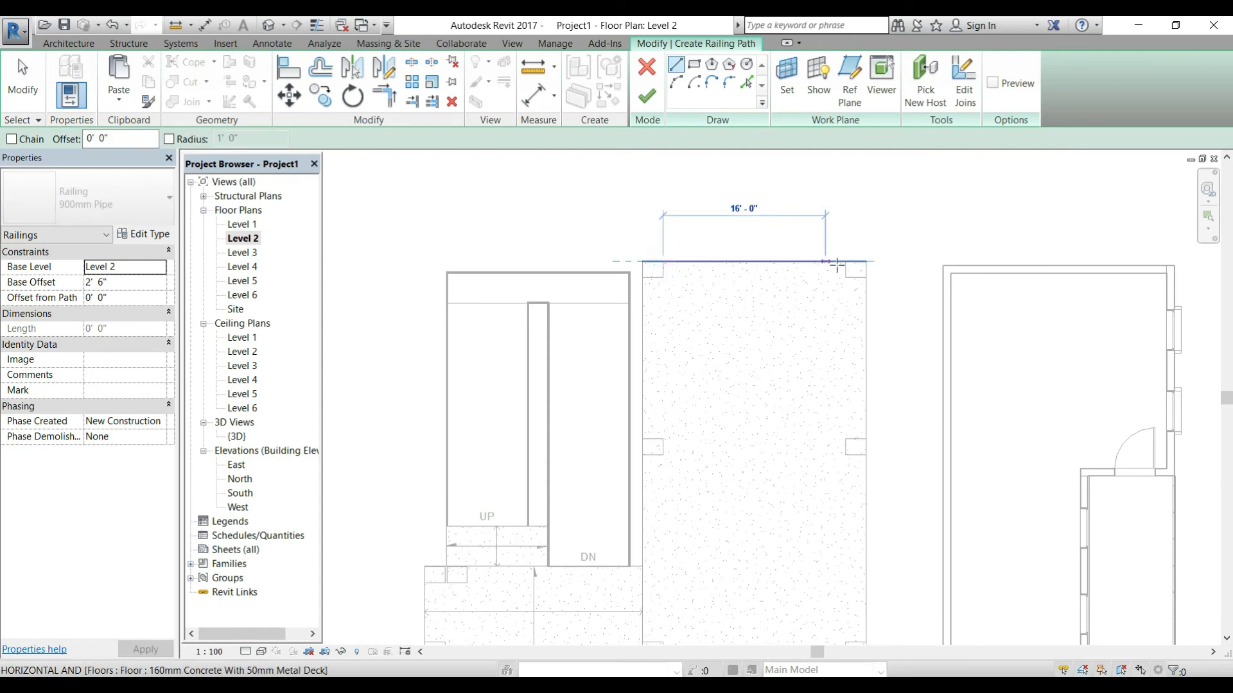
{"action": "left_click", "coordinate": [845, 262]}
{"action": "left_click", "coordinate": [648, 97]}
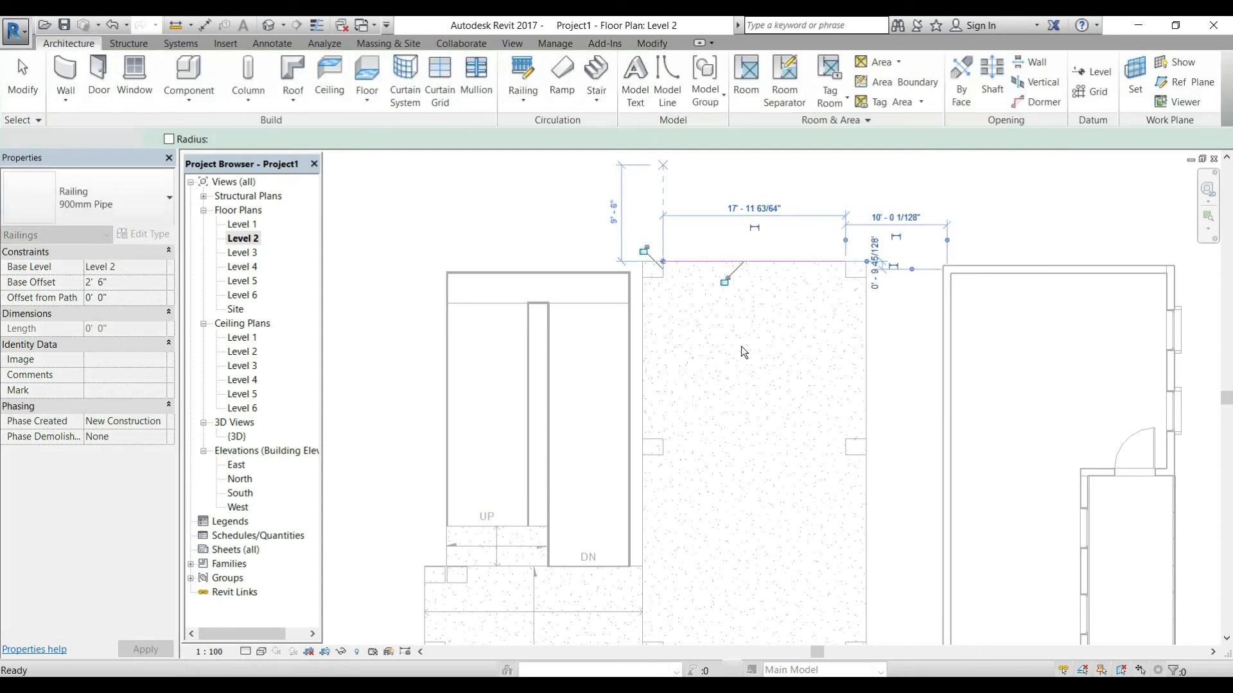
Try to assign the Level 2 floor as the new host of the north-edge railing.
{"action": "middle_click_drag", "start_coordinate": [732, 385], "coordinate": [645, 330]}
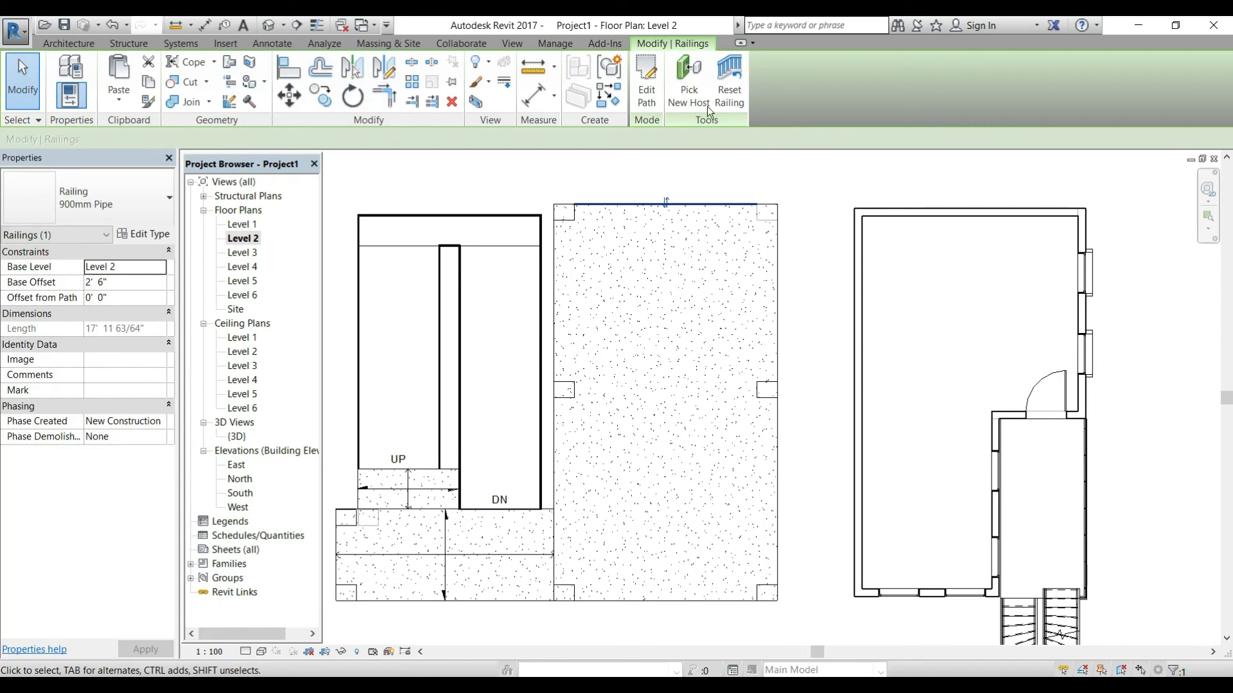
{"action": "left_click", "coordinate": [689, 83]}
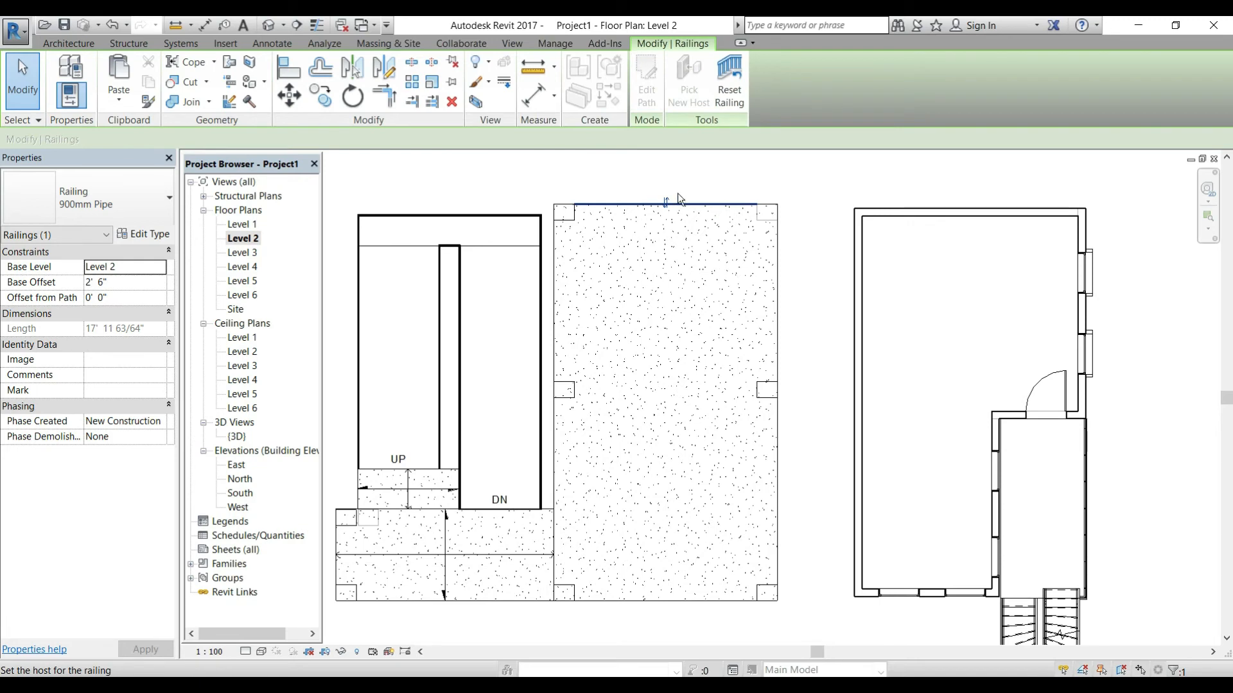
{"action": "left_click", "coordinate": [690, 206]}
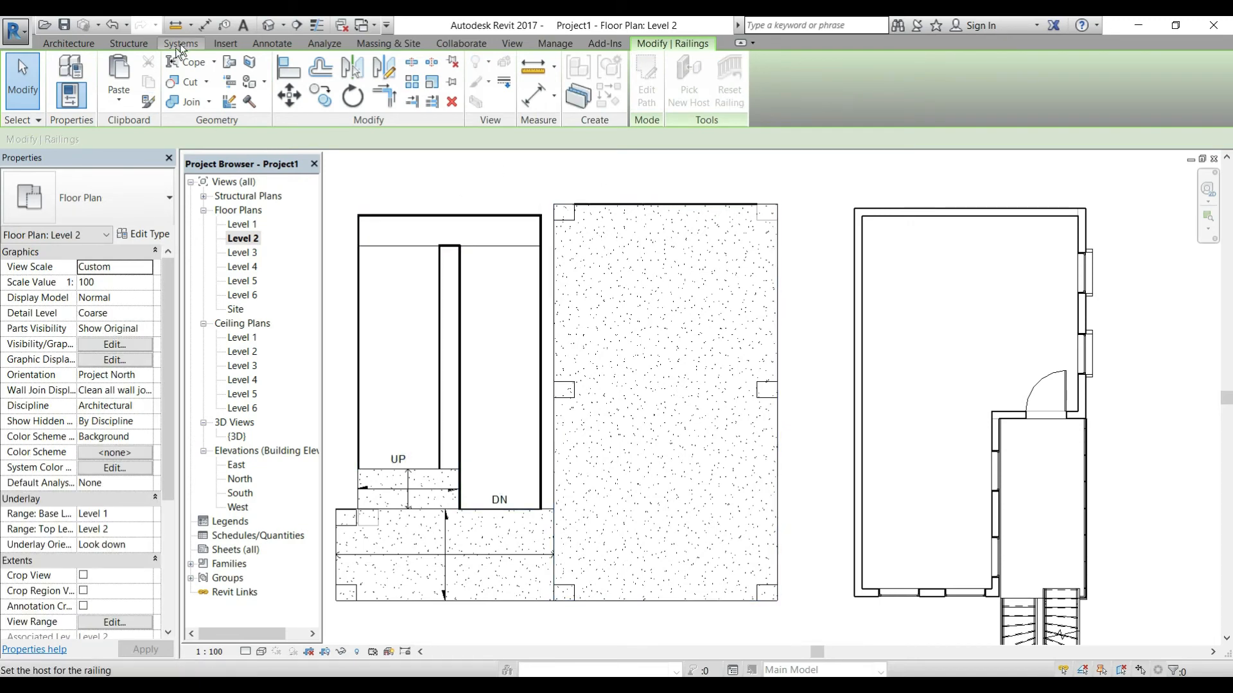
Create a railing about 16' long on the main floor's east edge, from the northeast corner column to the middle column.
{"action": "left_click", "coordinate": [69, 43]}
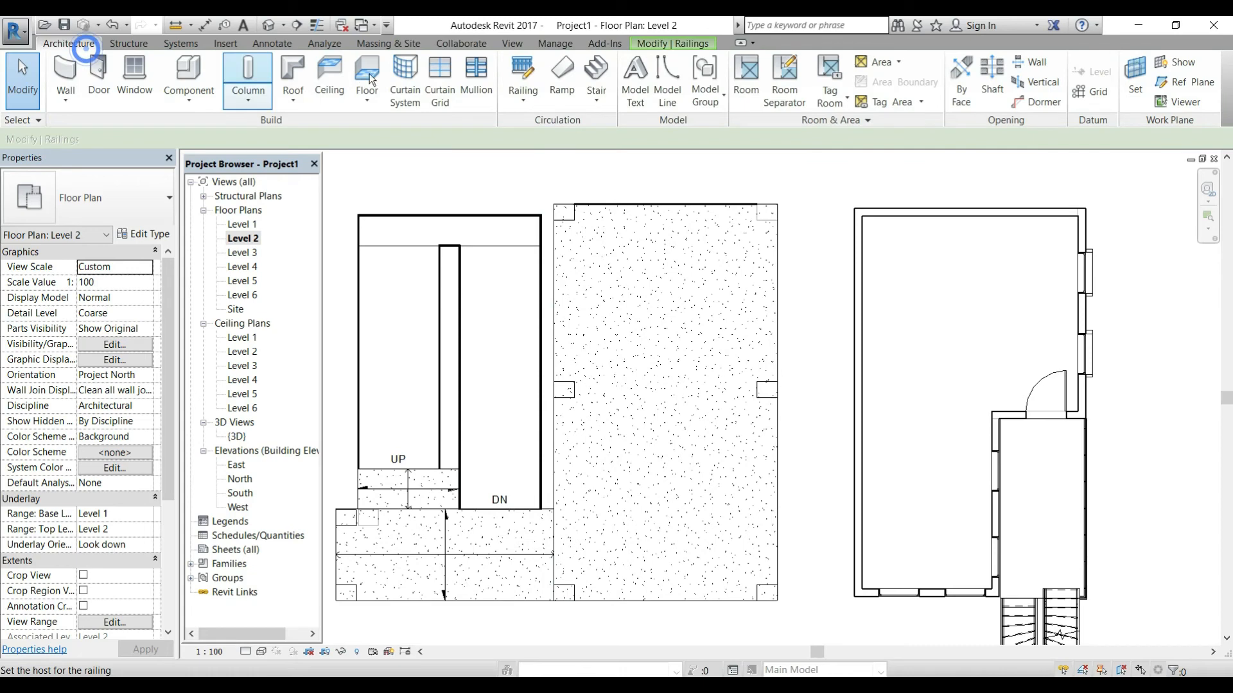
{"action": "left_click", "coordinate": [540, 94]}
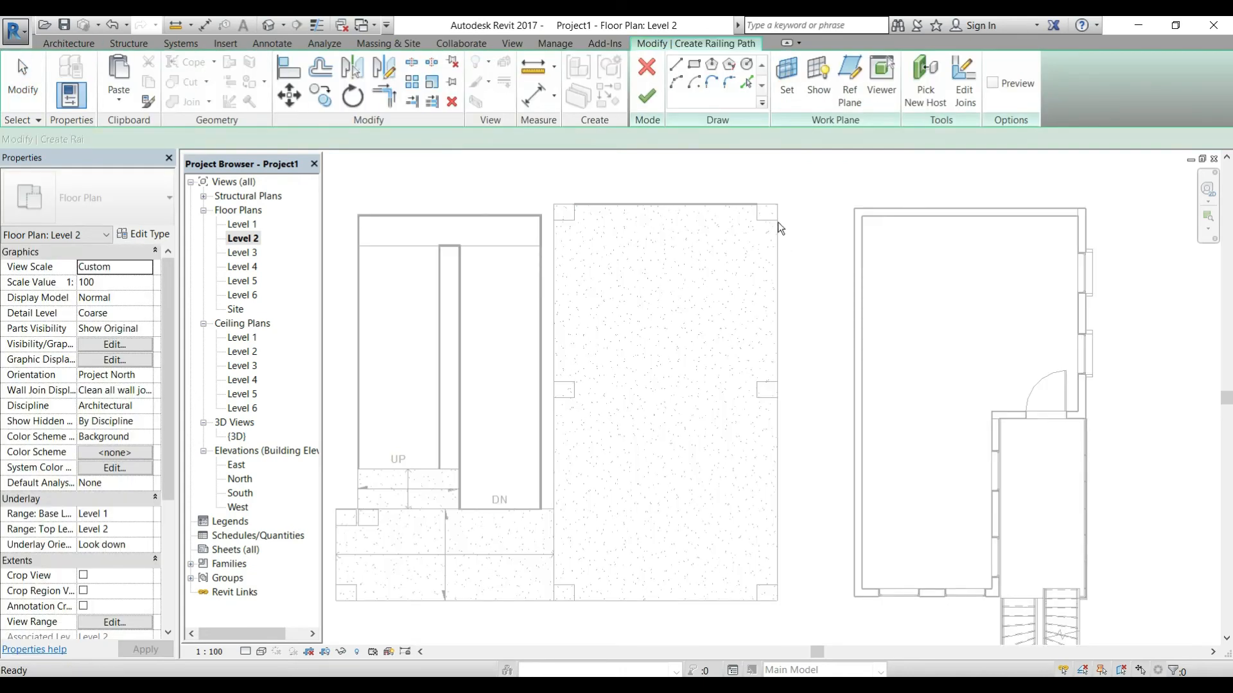
{"action": "left_click", "coordinate": [777, 220]}
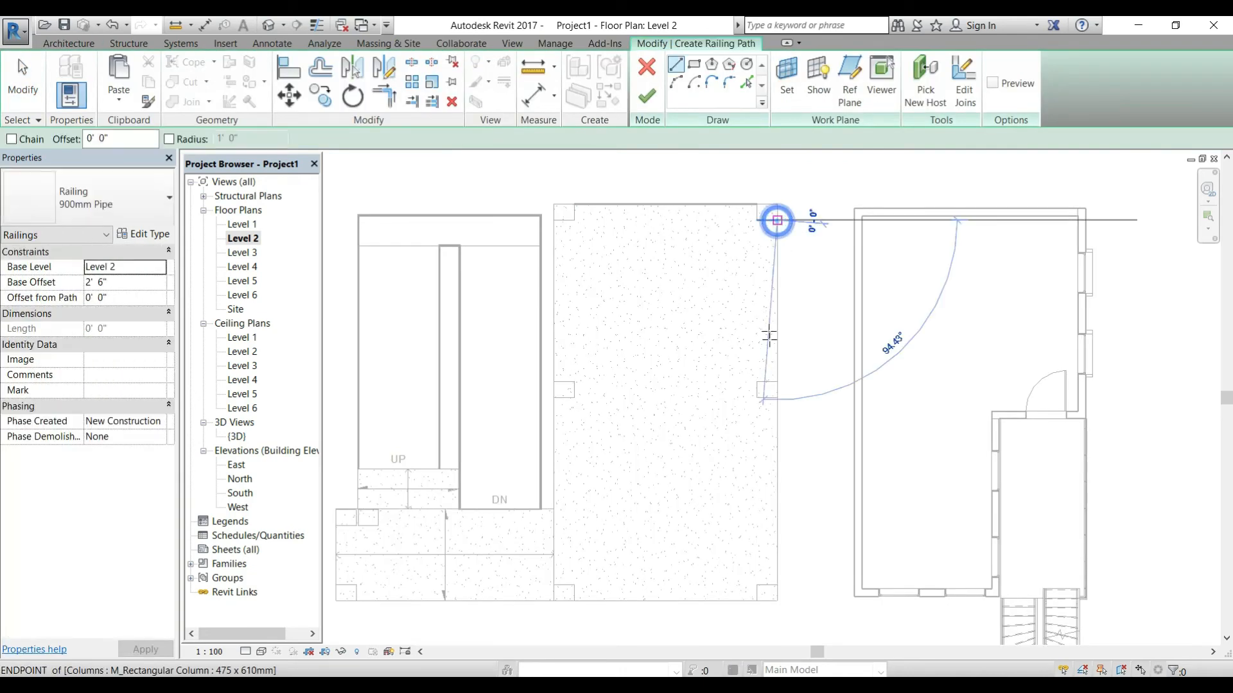
{"action": "left_click", "coordinate": [776, 380]}
{"action": "left_click", "coordinate": [647, 98]}
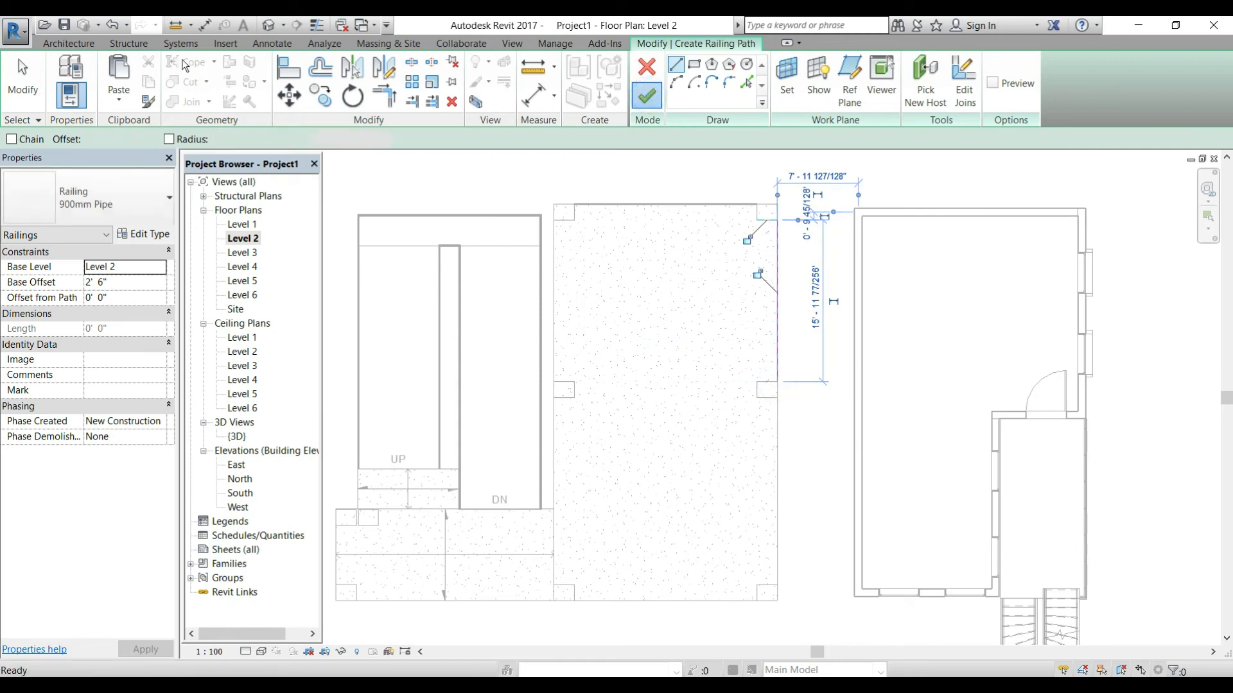
Create a second east-edge railing about 18' 5" long, from the middle column to the southeast corner column.
{"action": "left_click", "coordinate": [71, 44]}
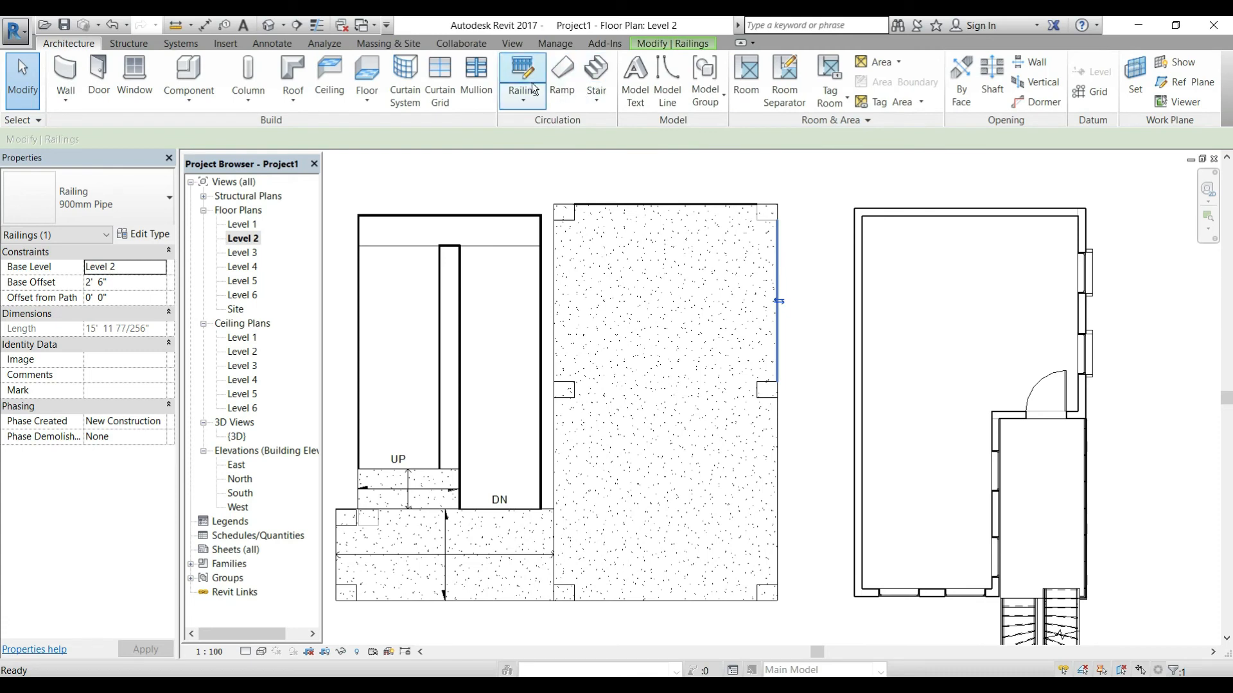
{"action": "left_click", "coordinate": [778, 397]}
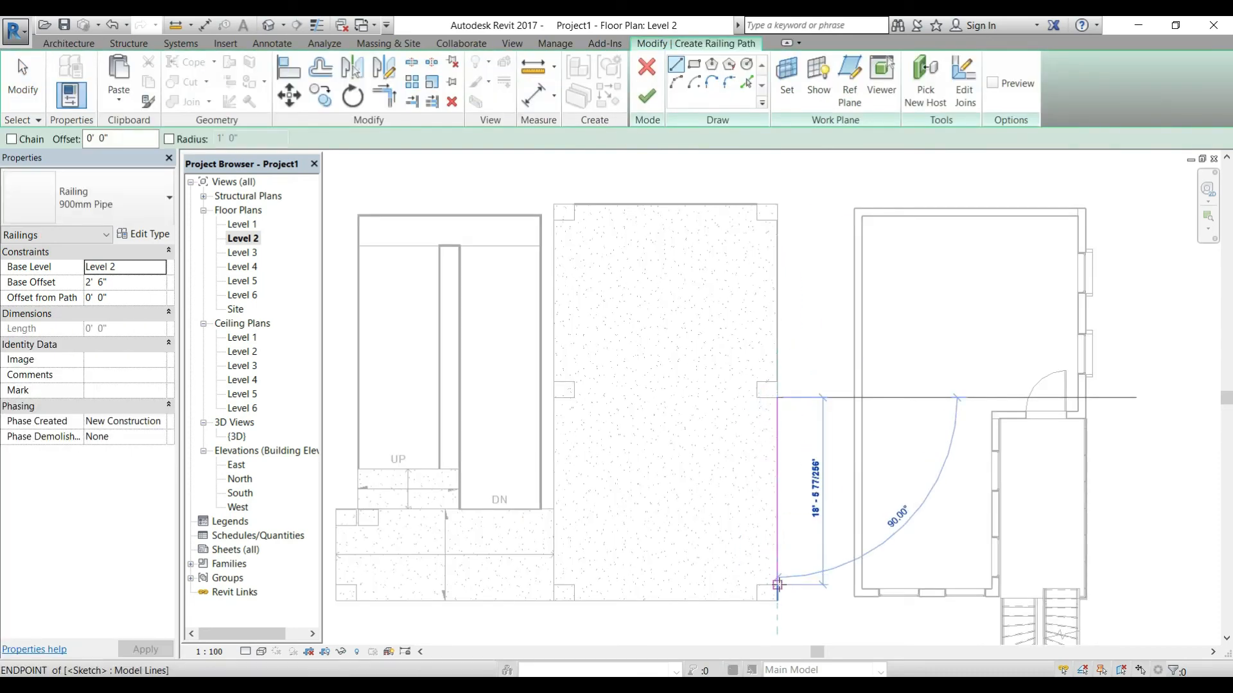
{"action": "left_click", "coordinate": [778, 585]}
{"action": "left_click", "coordinate": [647, 96]}
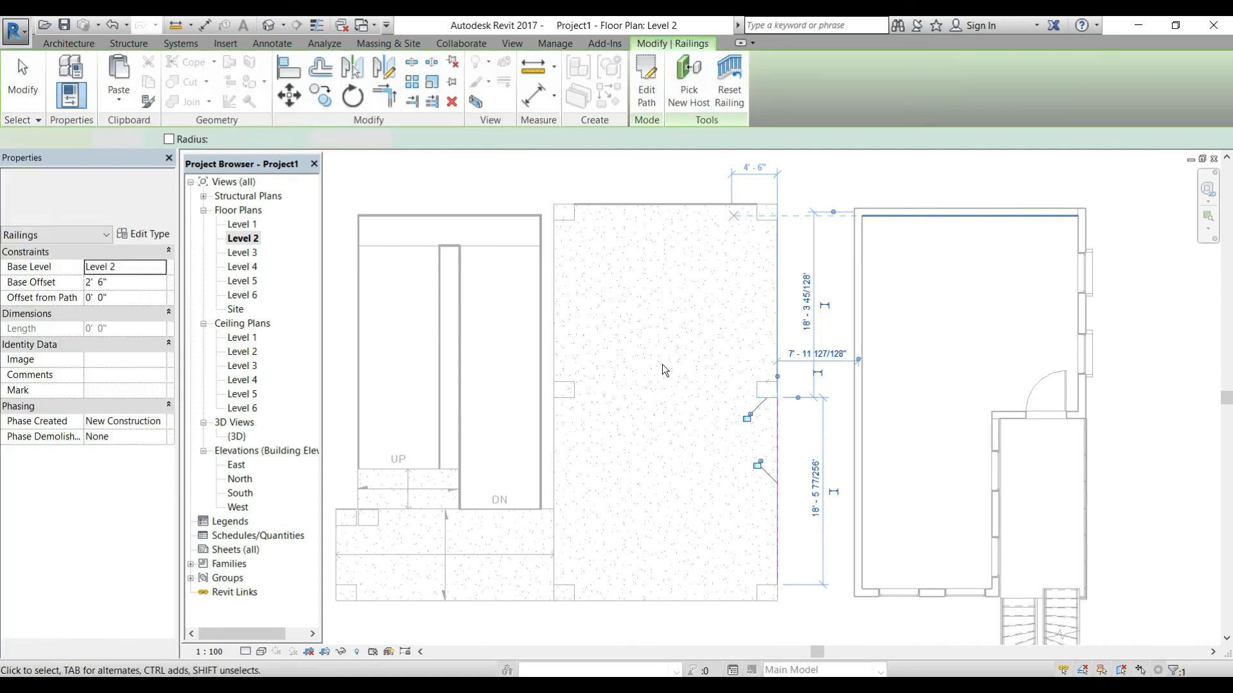
Examine the new Level 2 railings in the 3D view and check how they sit relative to the floor.
{"action": "left_click", "coordinate": [269, 25]}
{"action": "key", "text": "Escape"}
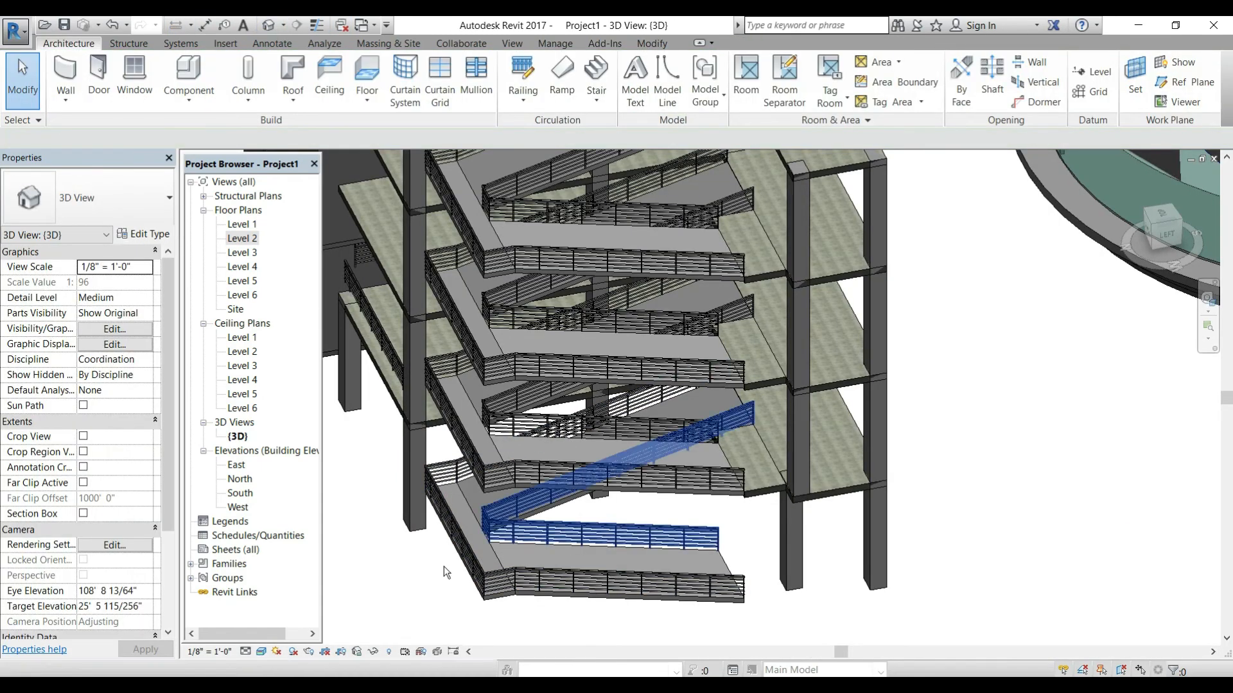
{"action": "middle_click_drag", "start_coordinate": [422, 585], "coordinate": [423, 632], "text": "shift"}
{"action": "middle_click_drag", "start_coordinate": [424, 632], "coordinate": [635, 418]}
{"action": "scroll", "coordinate": [616, 264], "scroll_direction": "up", "scroll_amount": 2}
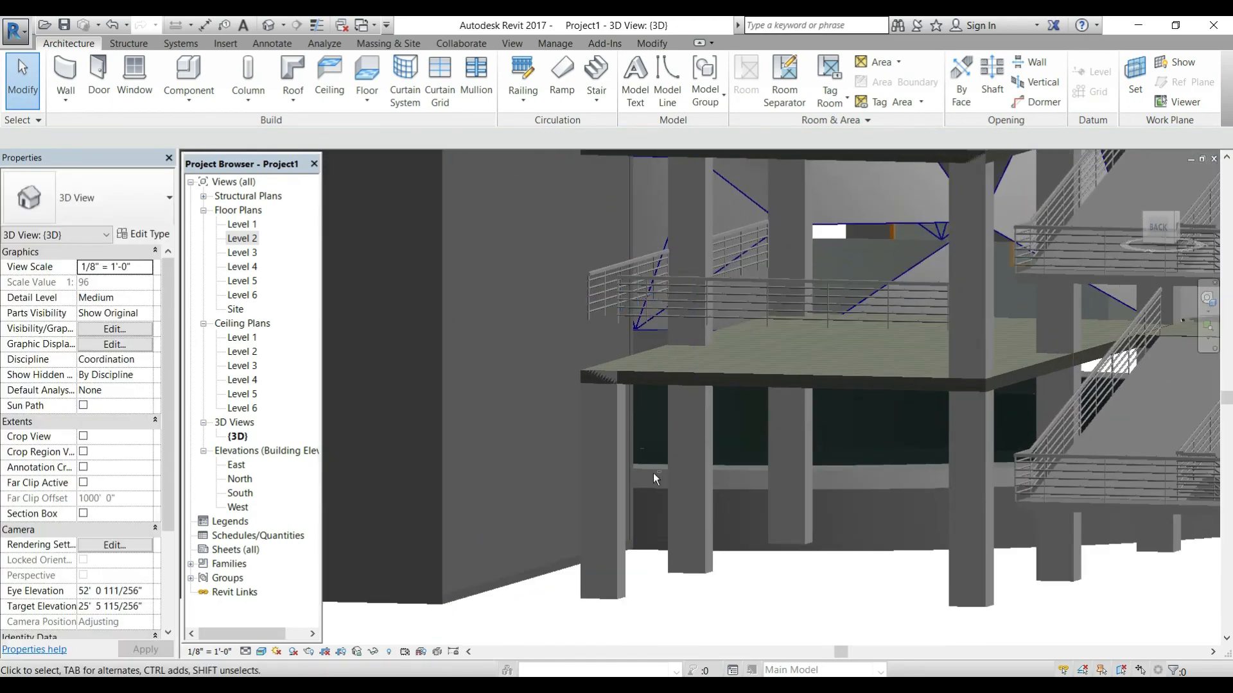
{"action": "middle_click_drag", "start_coordinate": [653, 473], "coordinate": [653, 490], "text": "shift"}
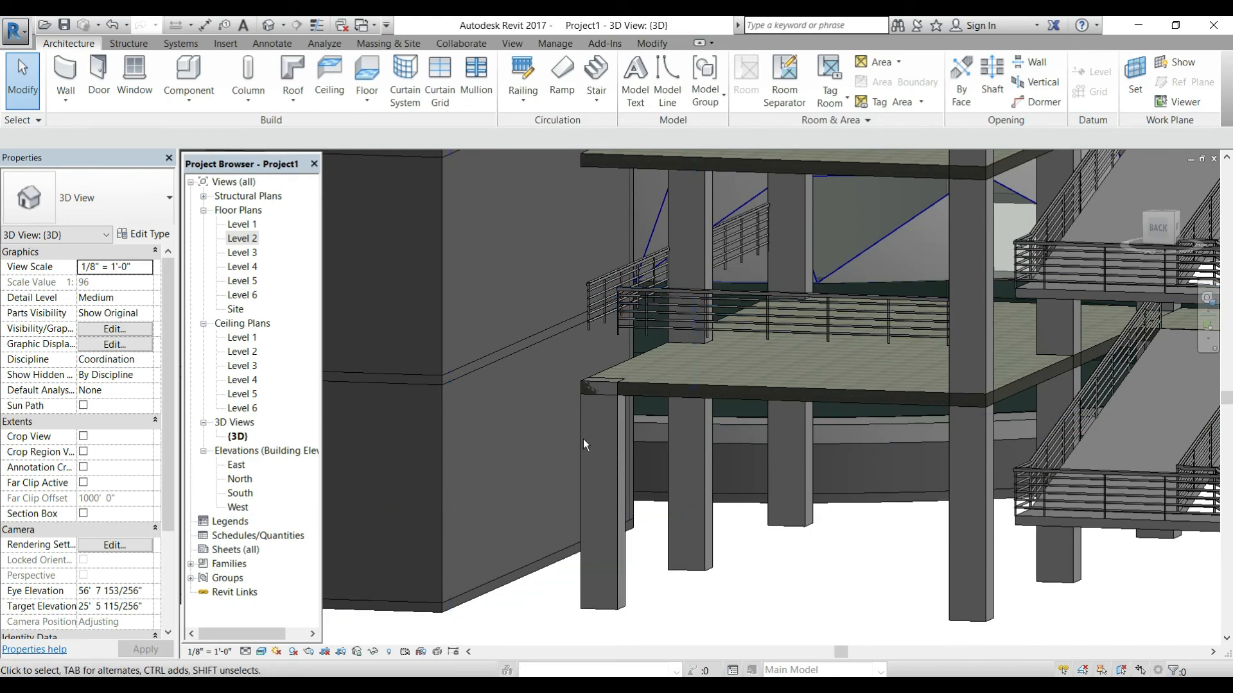
{"action": "scroll", "coordinate": [583, 439], "scroll_direction": "down", "scroll_amount": 3}
{"action": "middle_click_drag", "start_coordinate": [496, 332], "coordinate": [569, 672]}
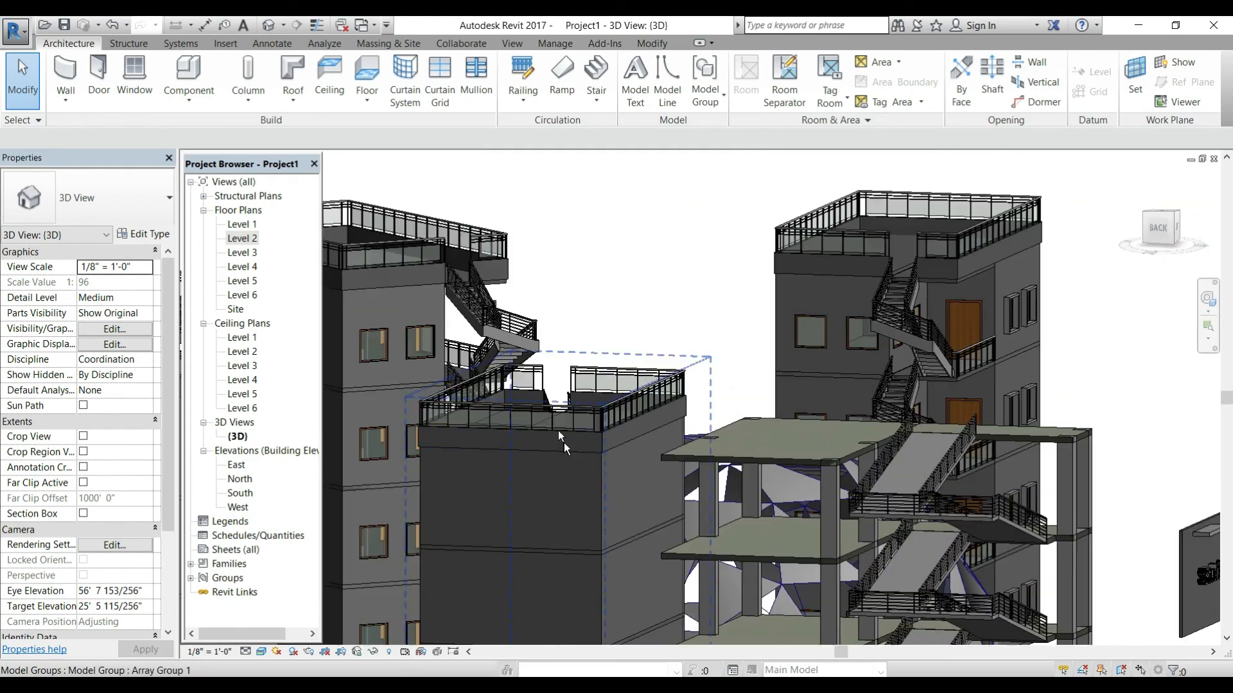
{"action": "middle_click_drag", "start_coordinate": [585, 477], "coordinate": [591, 321]}
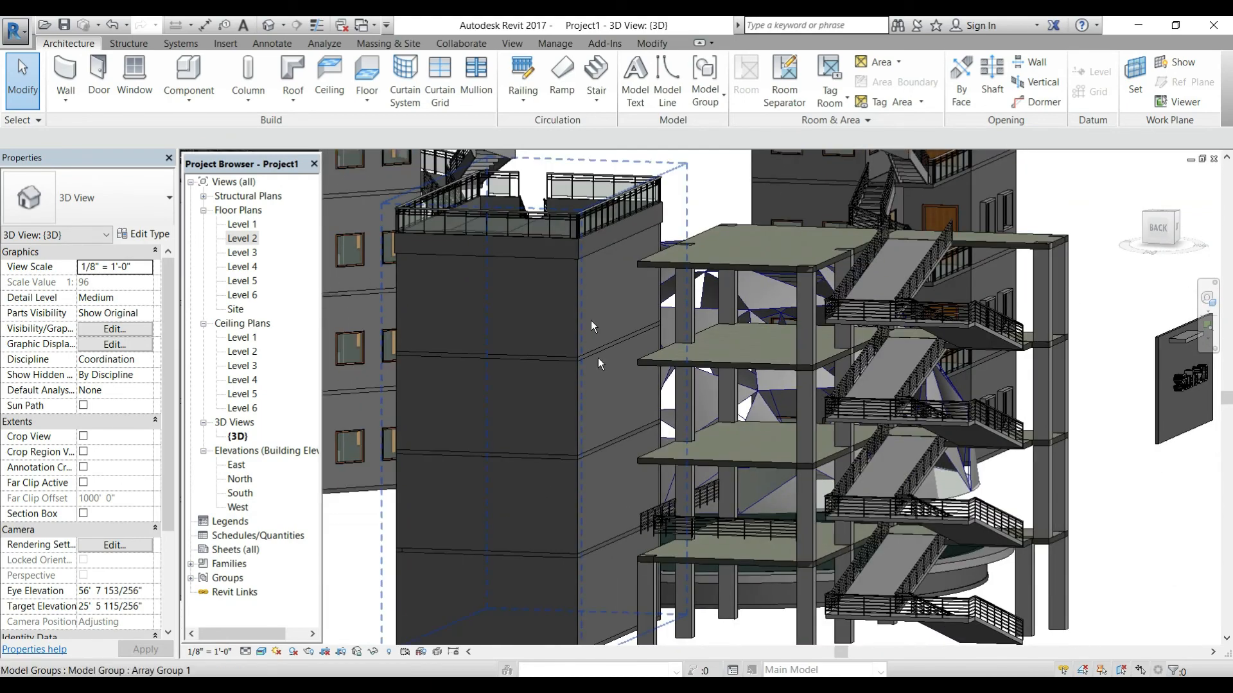
{"action": "scroll", "coordinate": [665, 552], "scroll_direction": "up", "scroll_amount": 3}
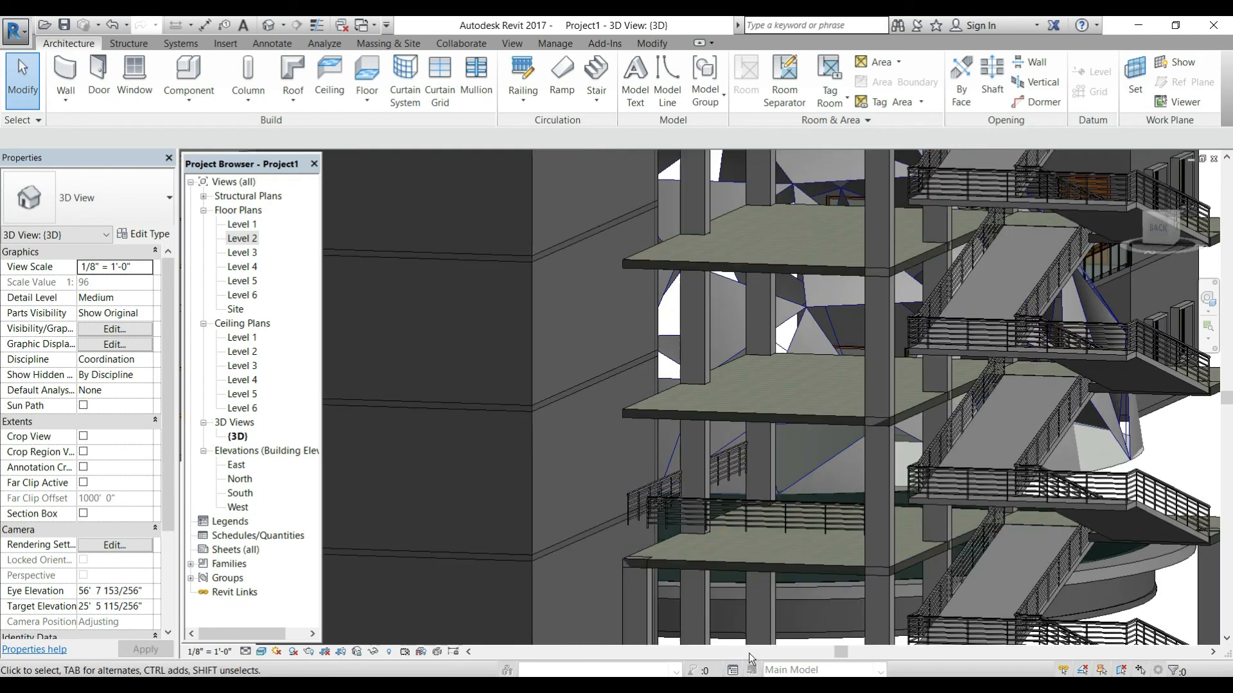
Set the base offset of the three new Level 2 railings on the north and east edges to 0' 0".
{"action": "left_click", "coordinate": [645, 507]}
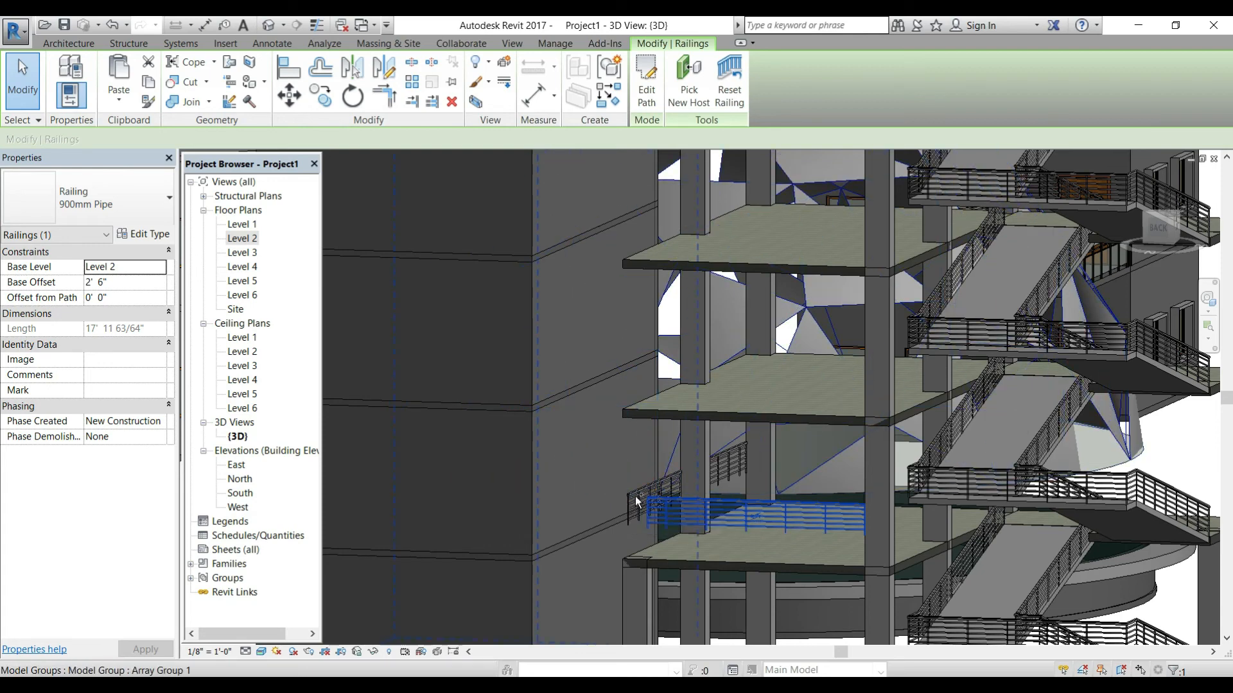
{"action": "left_click", "coordinate": [708, 466], "text": "ctrl"}
{"action": "left_click", "coordinate": [715, 458], "text": "ctrl"}
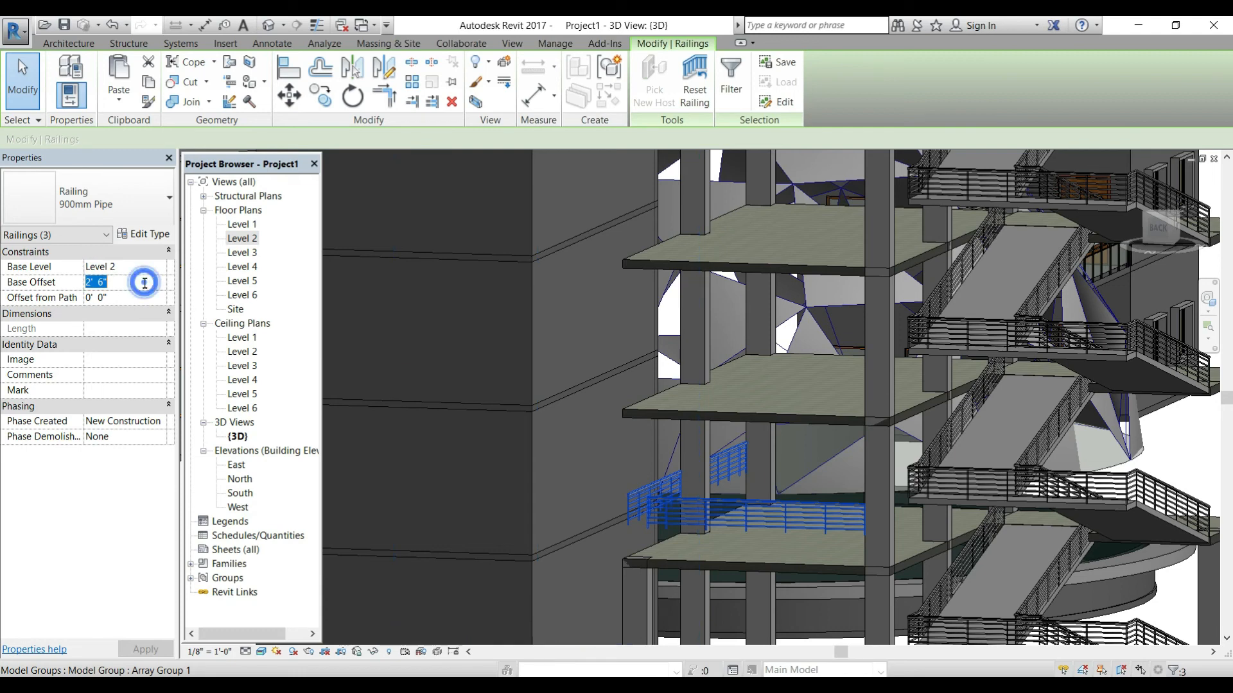
{"action": "left_click", "coordinate": [144, 285]}
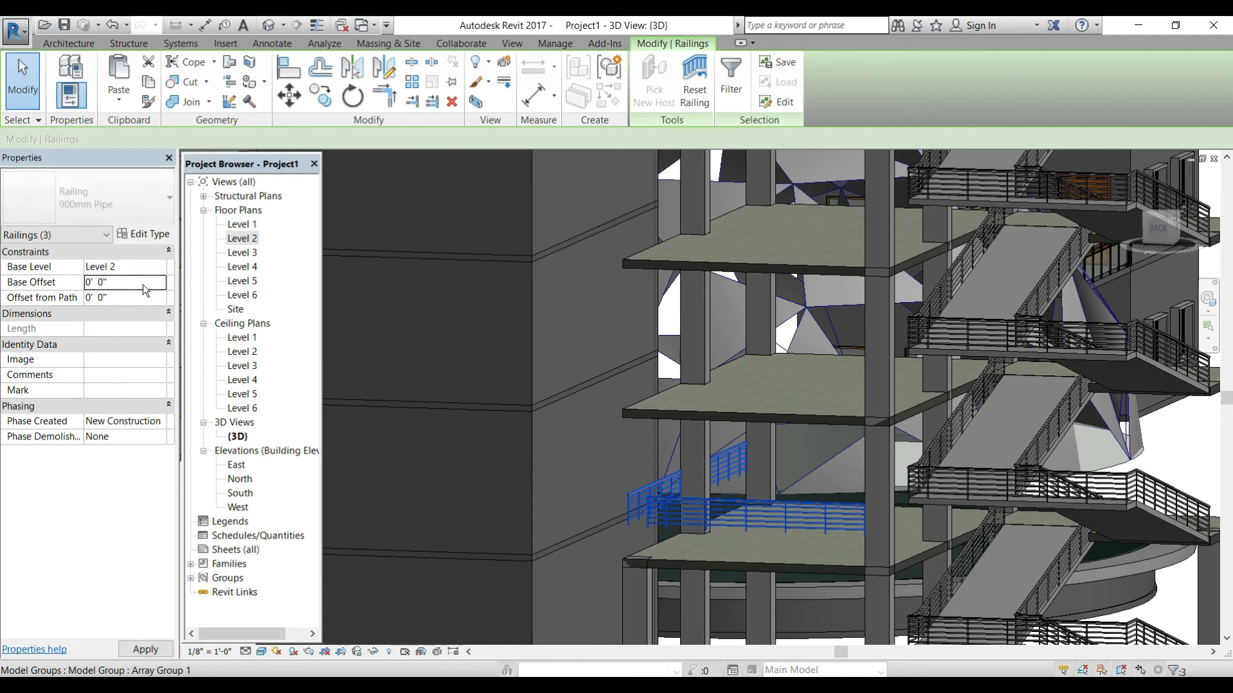
{"action": "left_click", "coordinate": [145, 649]}
{"action": "middle_click_drag", "start_coordinate": [454, 490], "coordinate": [620, 442]}
{"action": "middle_click_drag", "start_coordinate": [572, 576], "coordinate": [581, 525]}
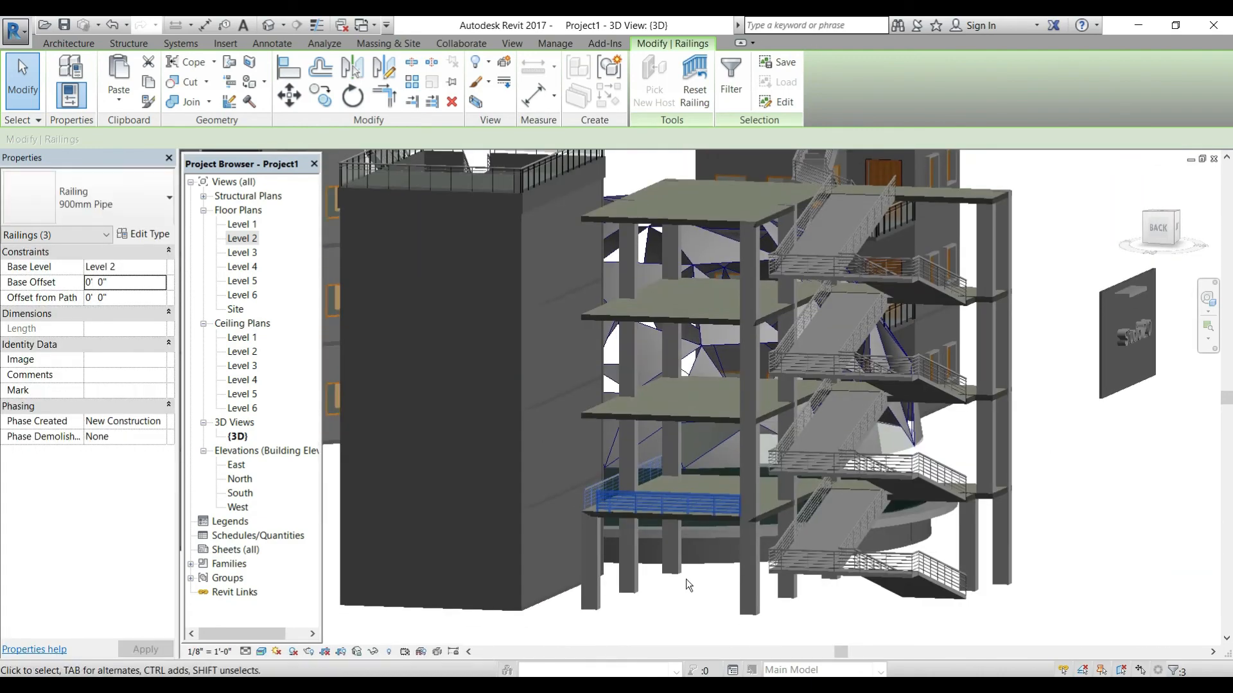
{"action": "key", "text": "Escape"}
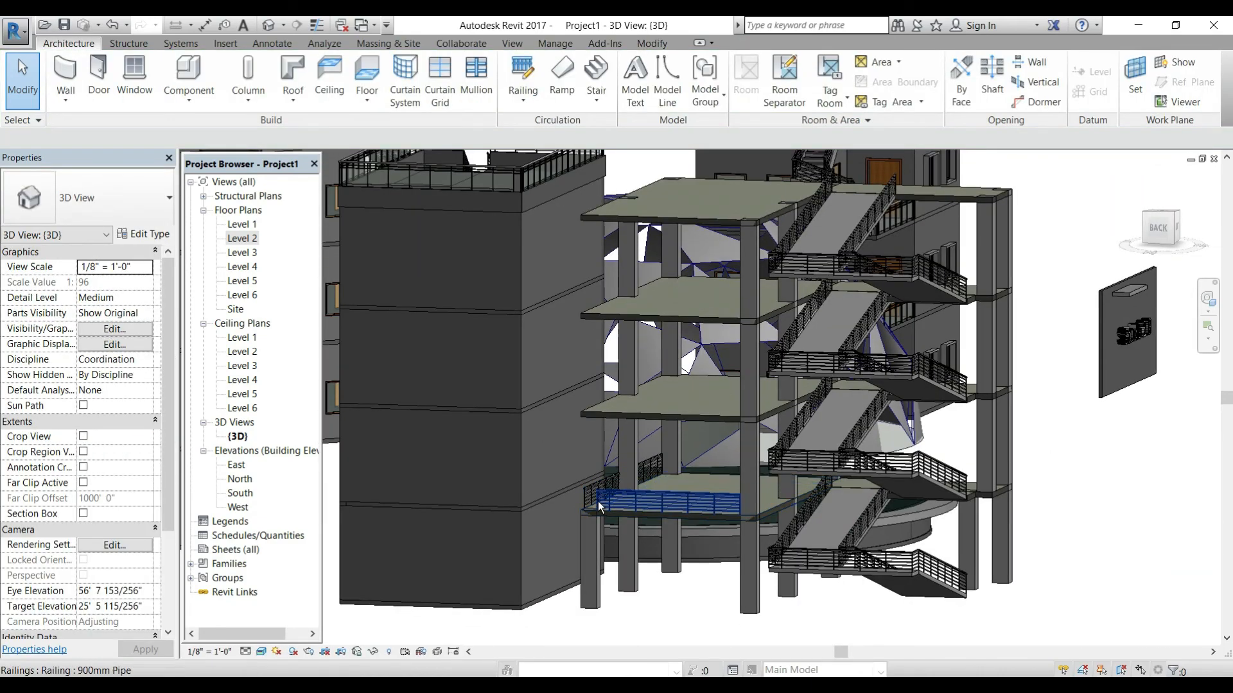
{"action": "scroll", "coordinate": [599, 500], "scroll_direction": "up", "scroll_amount": 5}
{"action": "scroll", "coordinate": [598, 500], "scroll_direction": "down", "scroll_amount": 3}
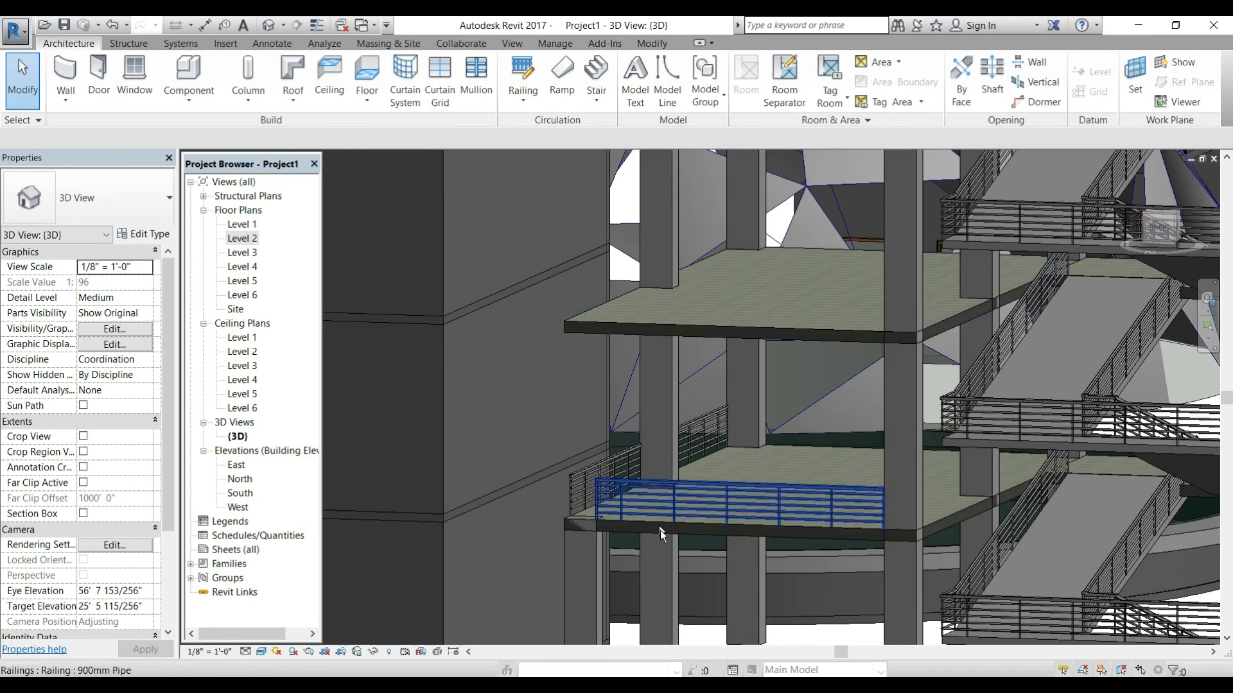
{"action": "scroll", "coordinate": [661, 534], "scroll_direction": "down", "scroll_amount": 3}
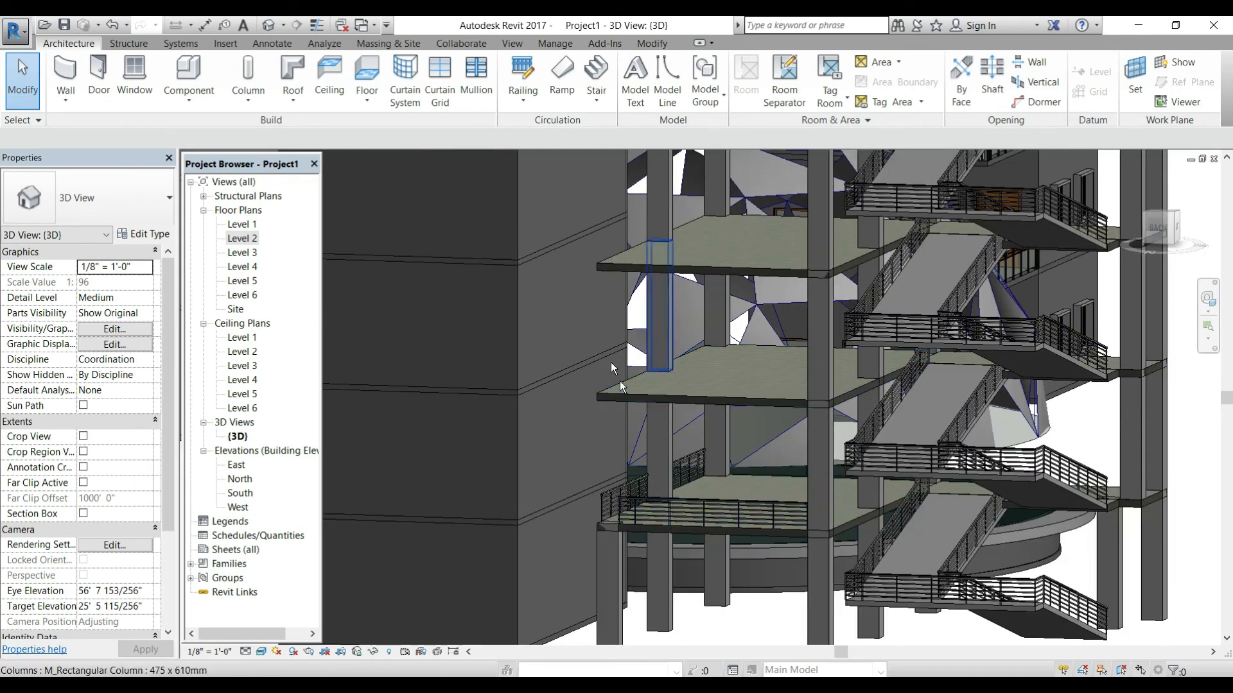
Copy the ground-storey column at the northeast corner and paste it aligned to Levels 2 through 4.
{"action": "left_click", "coordinate": [614, 554]}
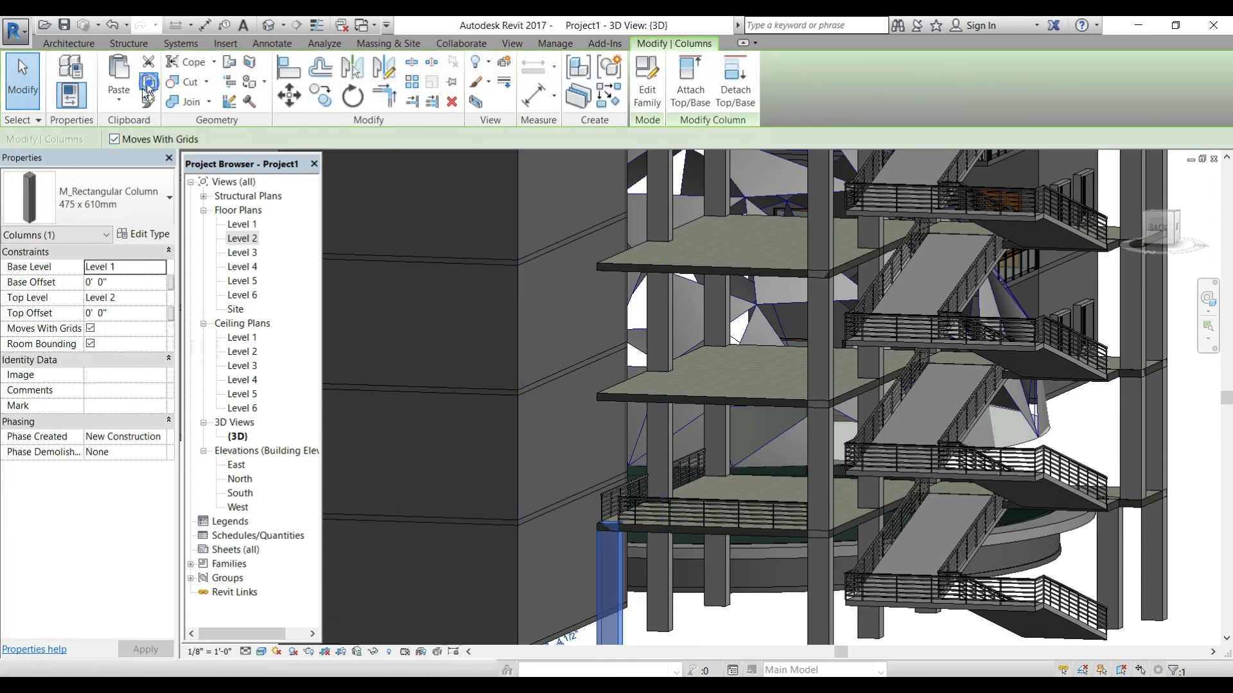
{"action": "left_click", "coordinate": [118, 96]}
{"action": "left_click", "coordinate": [161, 159]}
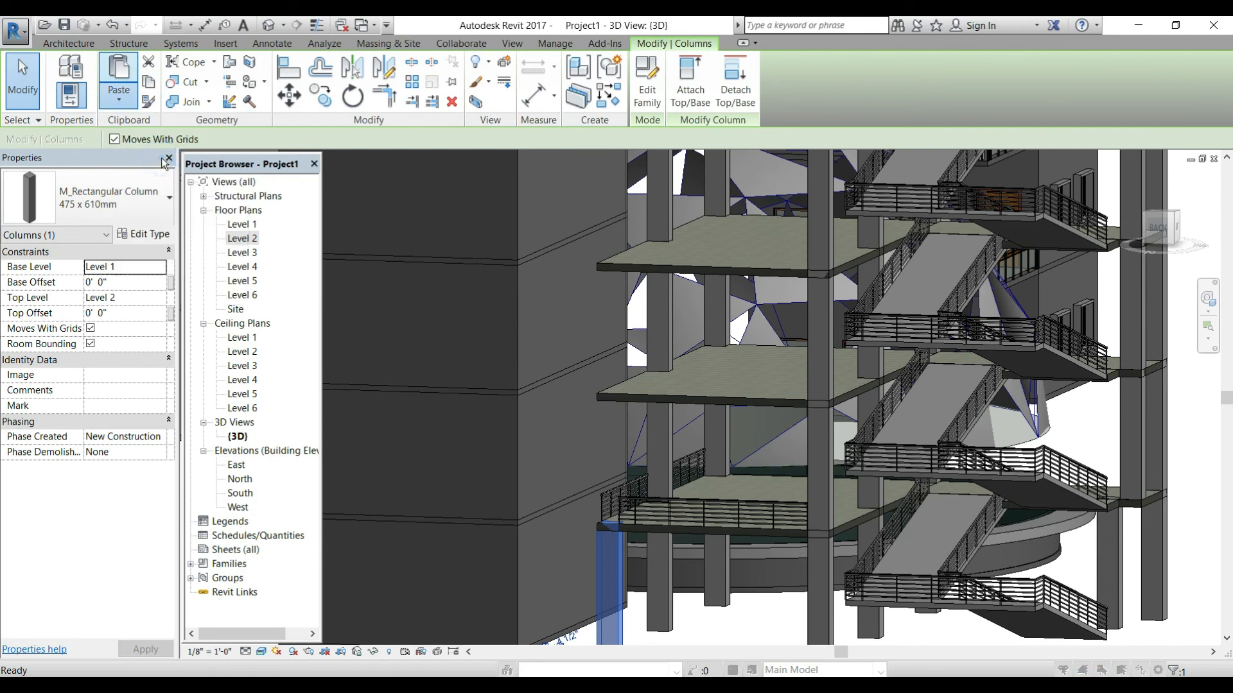
{"action": "left_click", "coordinate": [540, 260]}
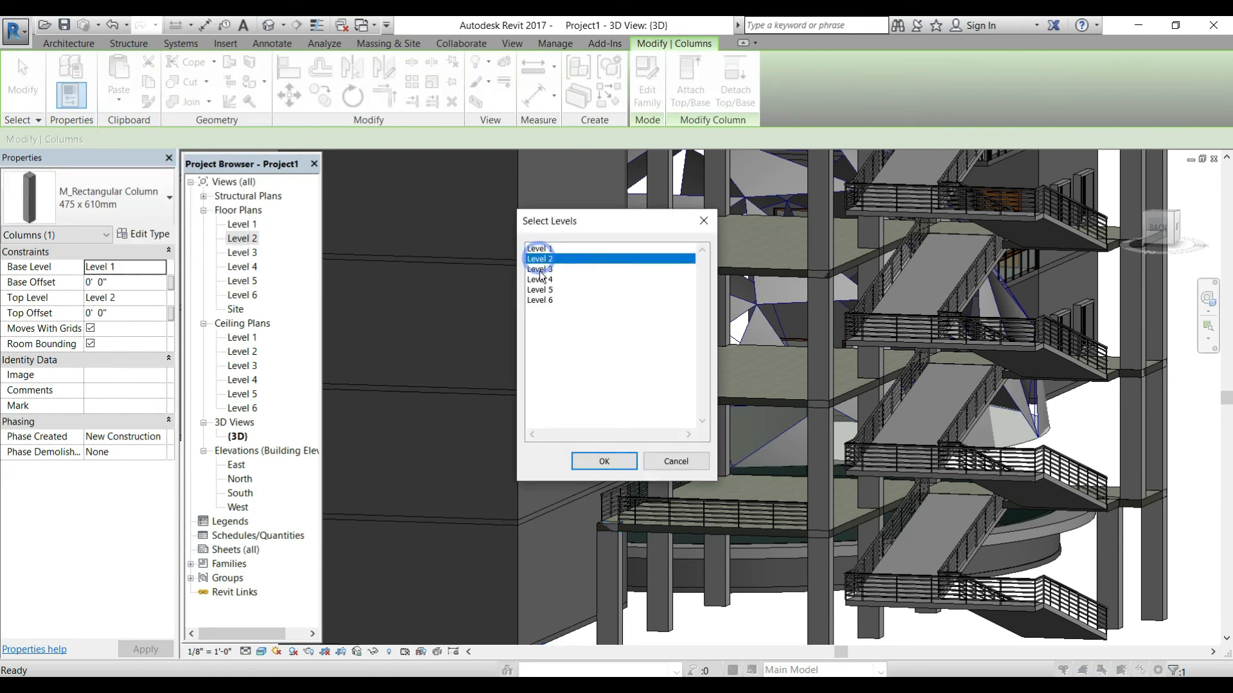
{"action": "left_click", "coordinate": [542, 280], "text": "shift"}
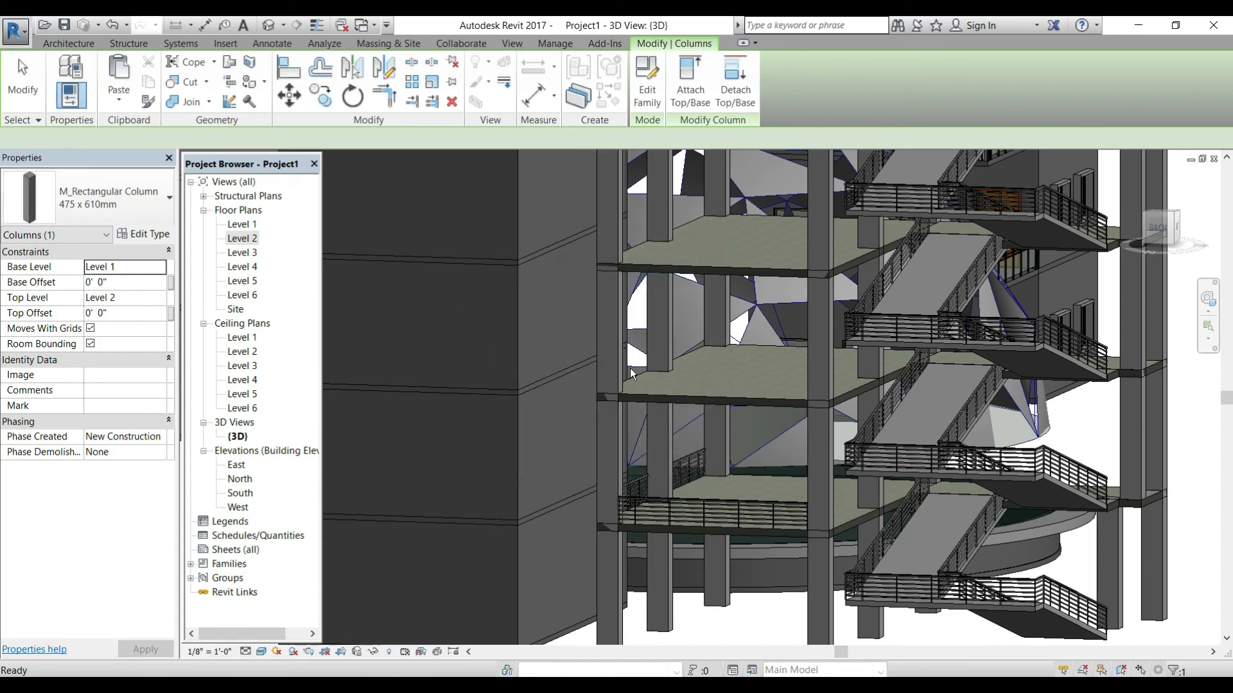
{"action": "scroll", "coordinate": [644, 390], "scroll_direction": "down", "scroll_amount": 1}
{"action": "middle_click_drag", "start_coordinate": [676, 323], "coordinate": [672, 368]}
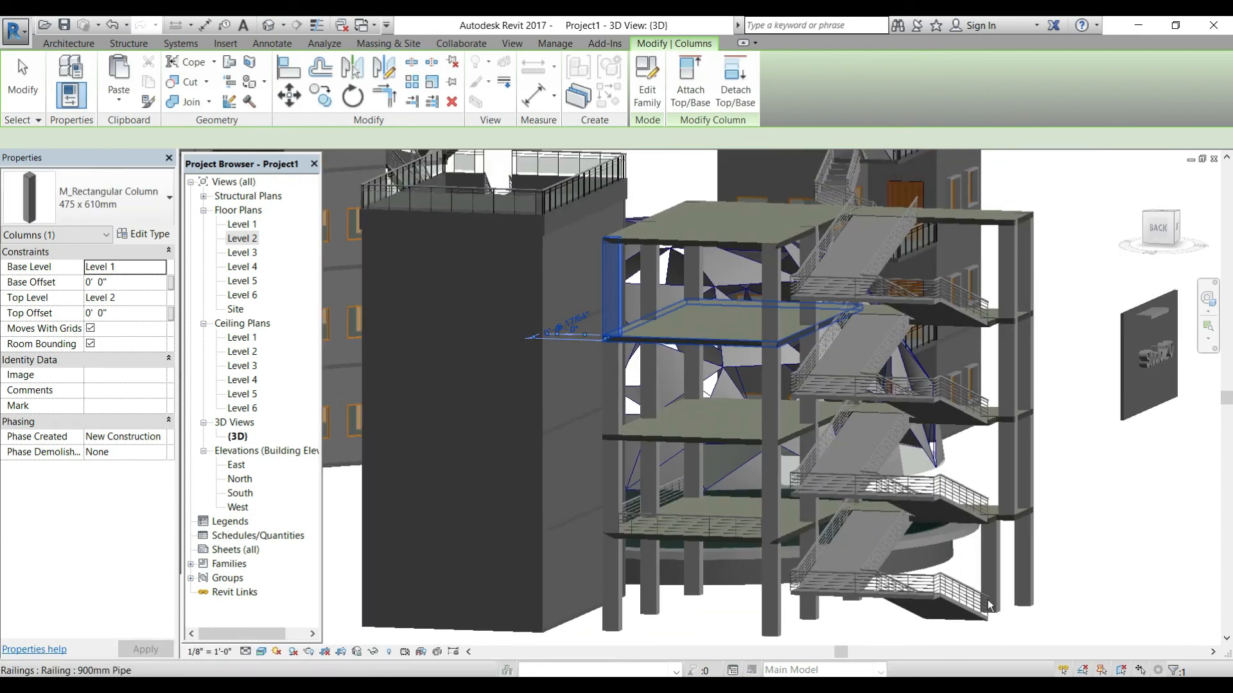
{"action": "left_click", "coordinate": [1030, 615]}
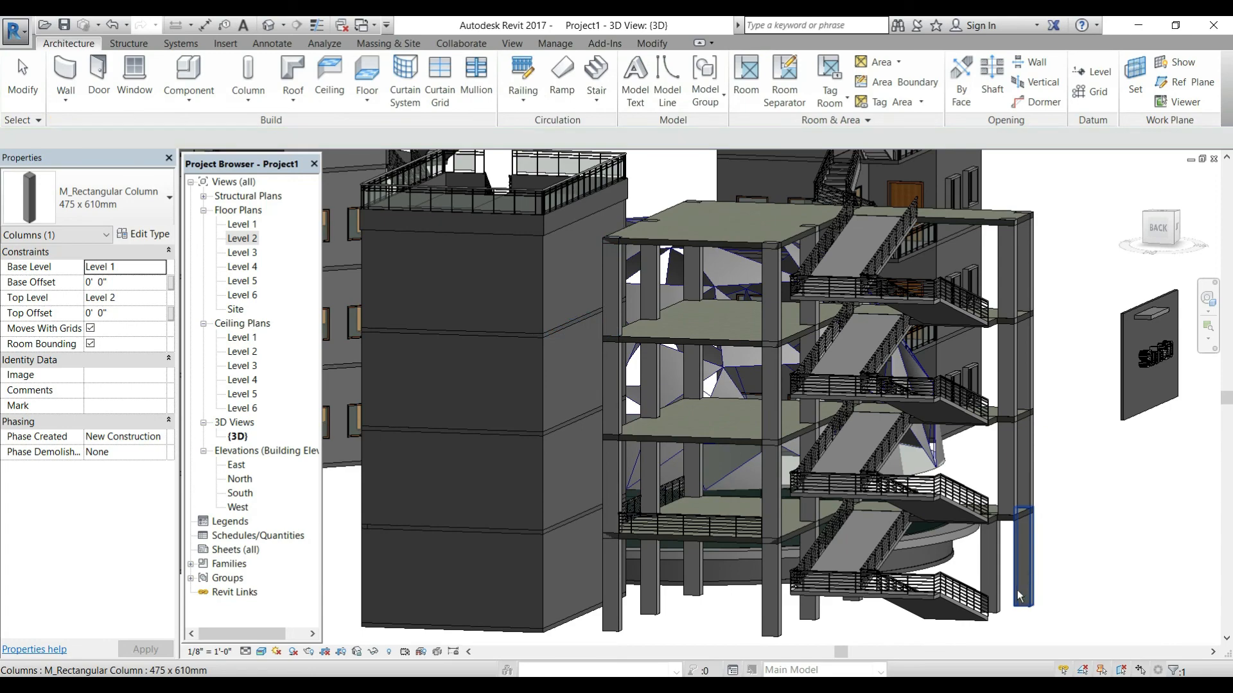
{"action": "middle_click_drag", "start_coordinate": [938, 625], "coordinate": [732, 573], "text": "shift"}
{"action": "scroll", "coordinate": [683, 499], "scroll_direction": "down", "scroll_amount": 2}
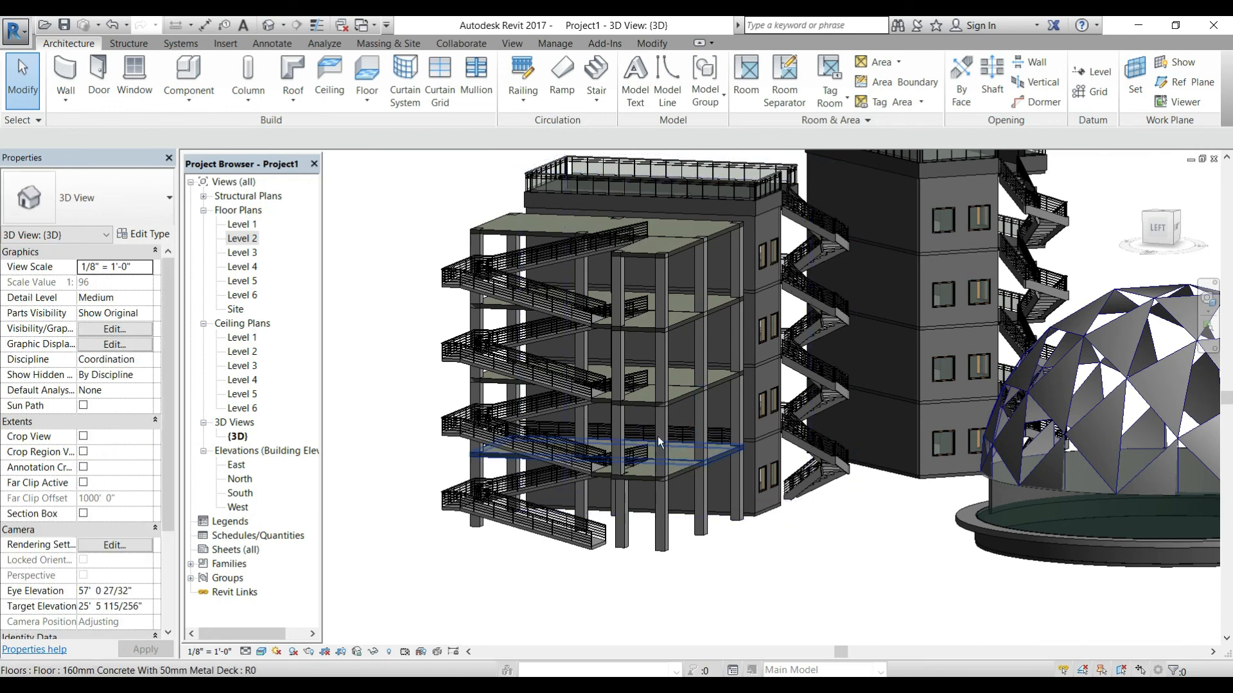
Change the outer railing of the ramp between Levels 2 and 3 to the Glass Panel - Bottom Fill type and inspect it in 3D.
{"action": "scroll", "coordinate": [661, 429], "scroll_direction": "up", "scroll_amount": 1}
{"action": "scroll", "coordinate": [615, 311], "scroll_direction": "up", "scroll_amount": 1}
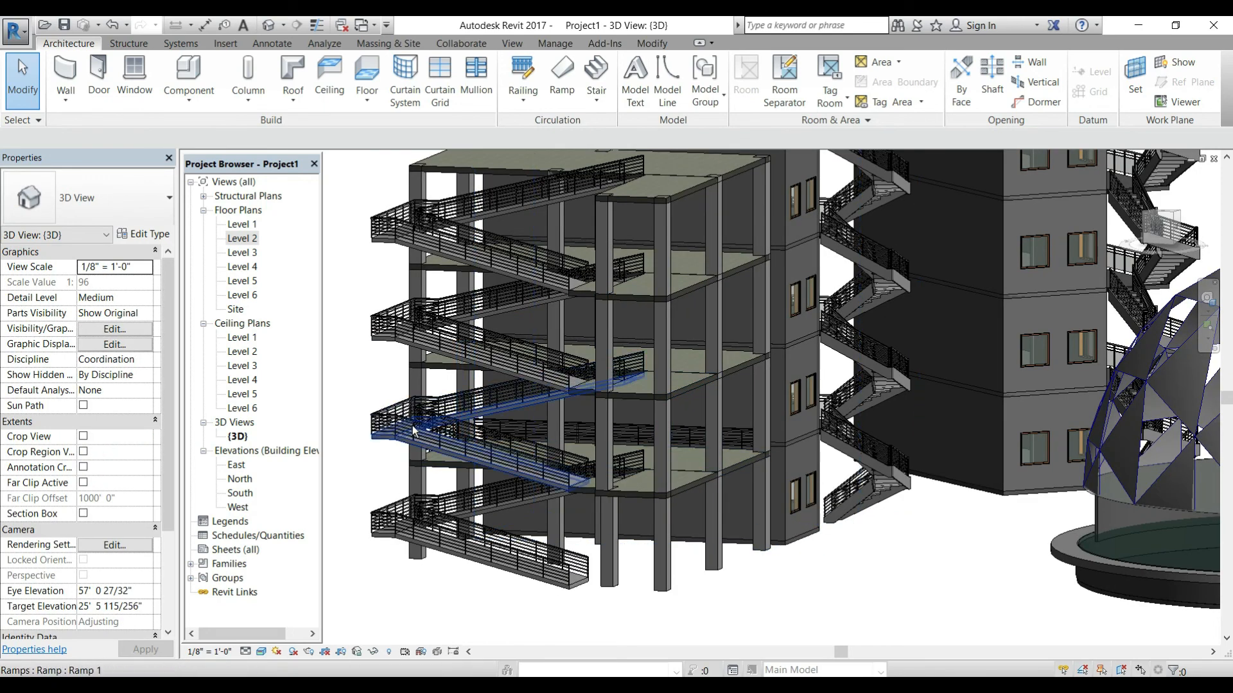
{"action": "left_click", "coordinate": [392, 425]}
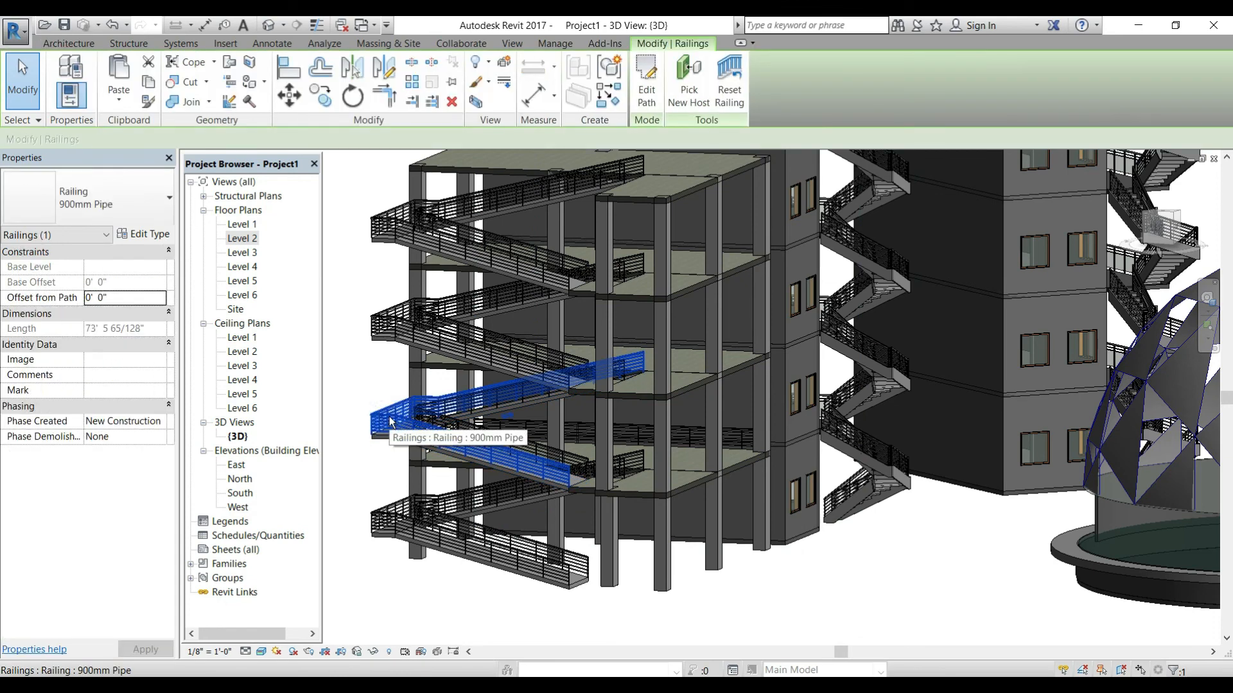
{"action": "left_click", "coordinate": [142, 218]}
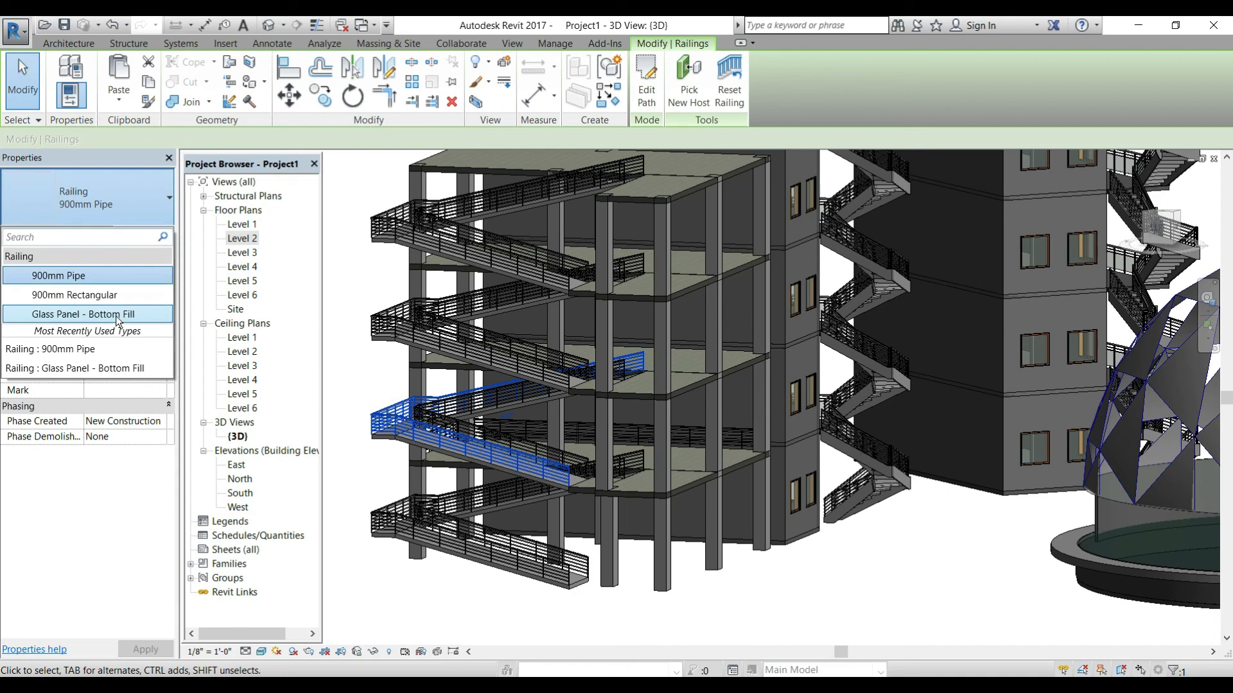
{"action": "left_click", "coordinate": [116, 314]}
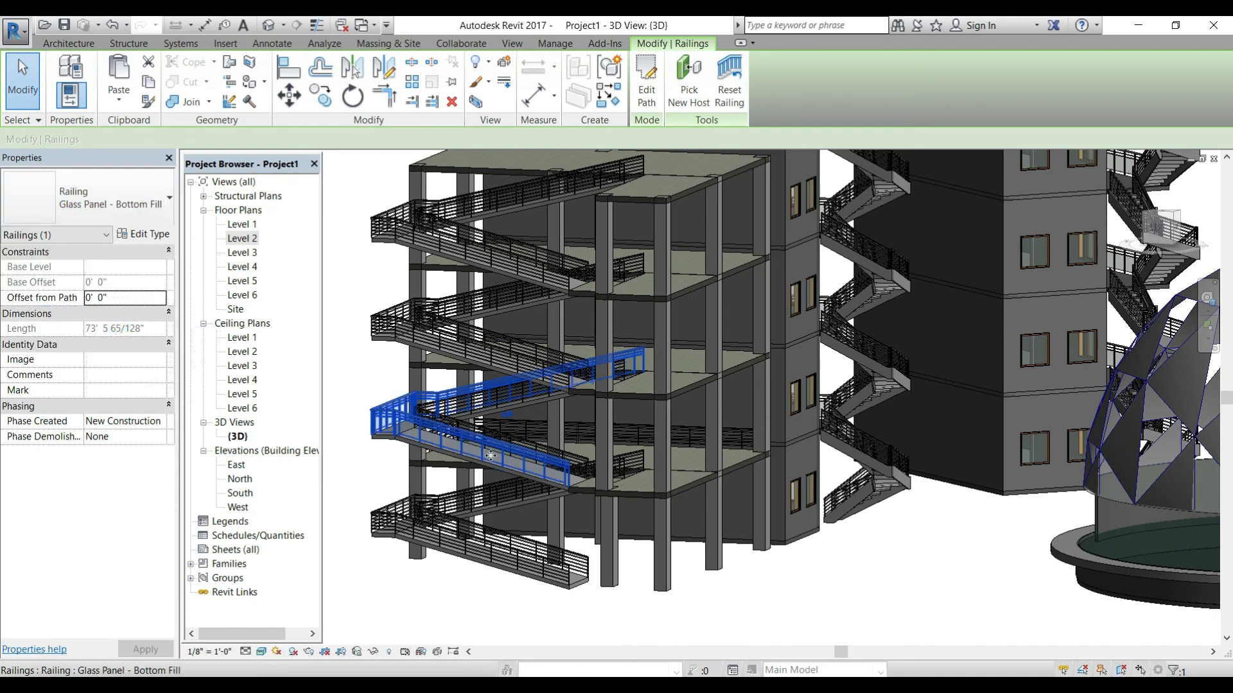
{"action": "key", "text": "Escape"}
{"action": "scroll", "coordinate": [405, 430], "scroll_direction": "up", "scroll_amount": 3}
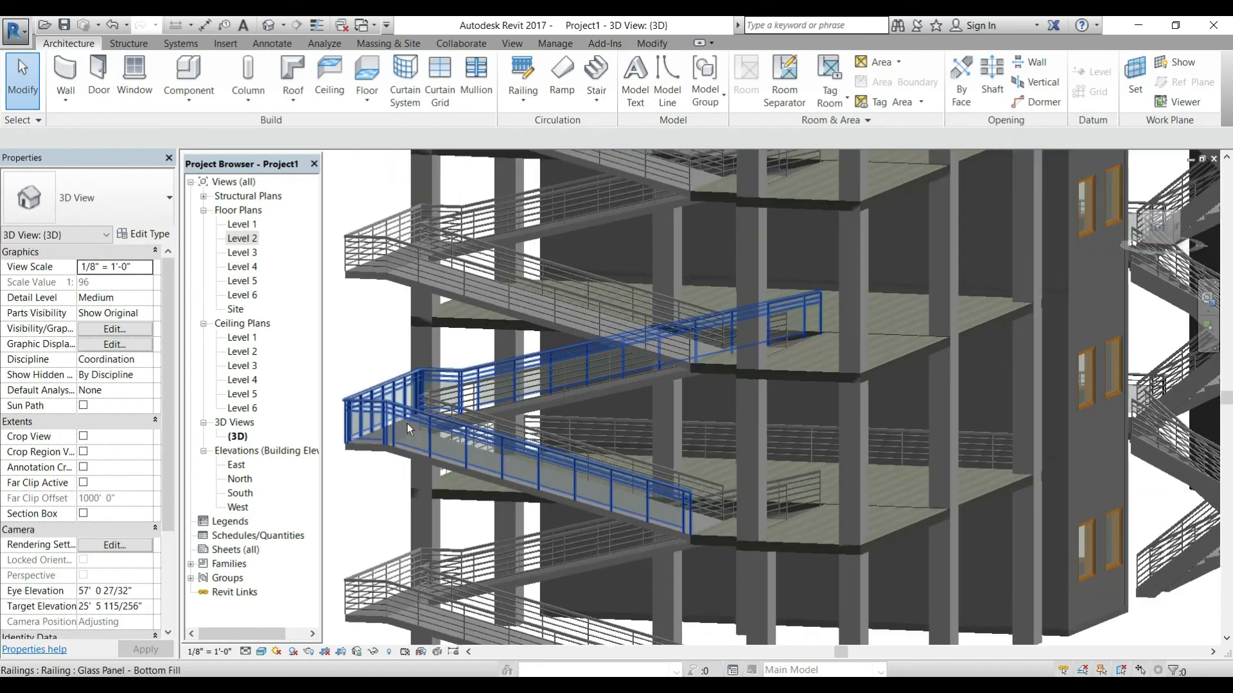
{"action": "scroll", "coordinate": [378, 483], "scroll_direction": "down", "scroll_amount": 1}
{"action": "middle_click_drag", "start_coordinate": [376, 487], "coordinate": [440, 462]}
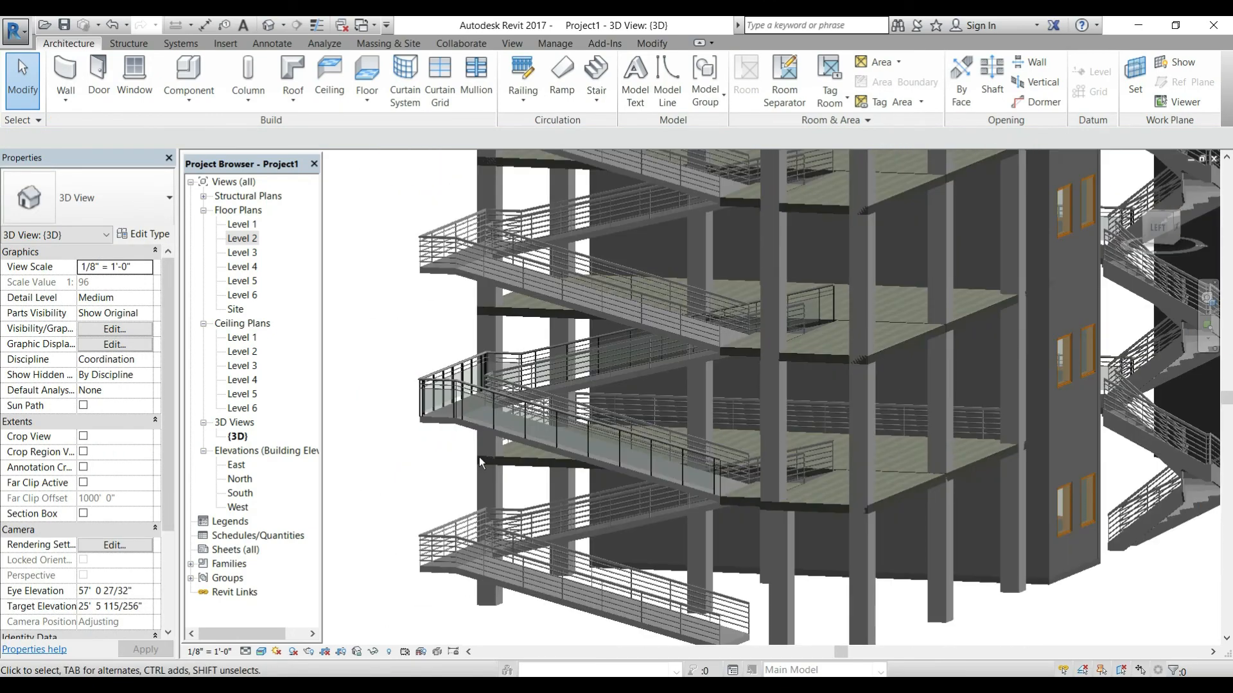
{"action": "scroll", "coordinate": [520, 486], "scroll_direction": "down", "scroll_amount": 4}
{"action": "scroll", "coordinate": [850, 452], "scroll_direction": "up", "scroll_amount": 3}
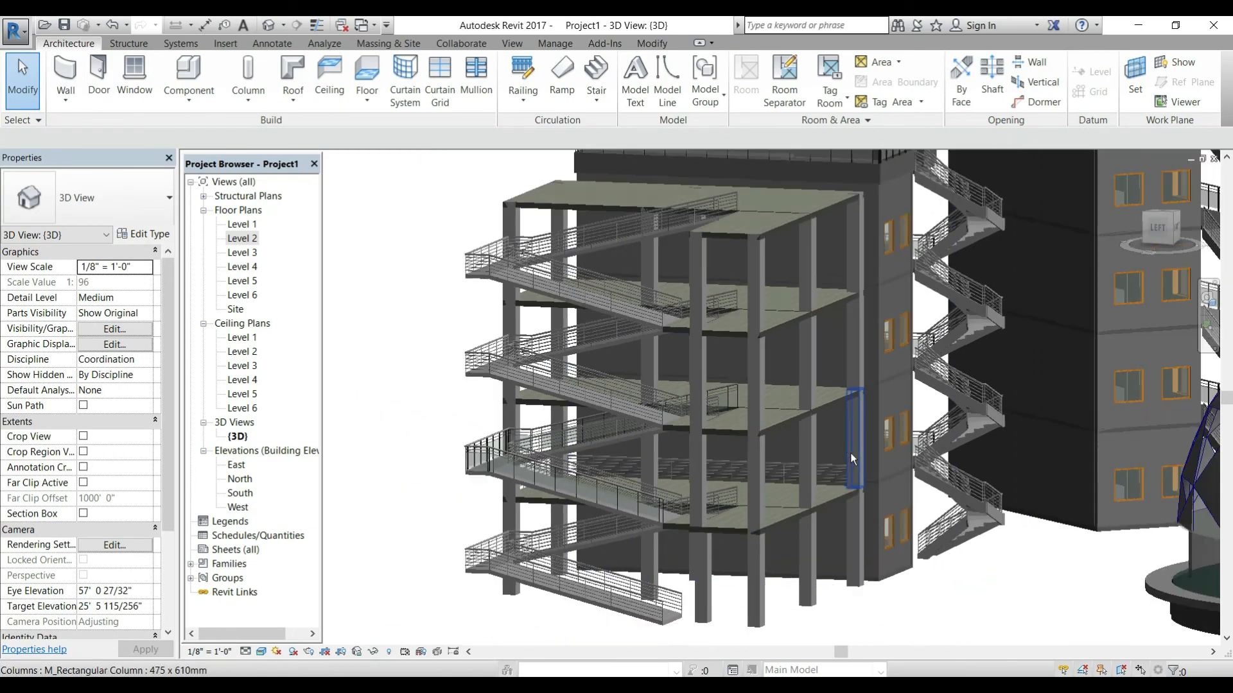
{"action": "scroll", "coordinate": [867, 507], "scroll_direction": "down", "scroll_amount": 2}
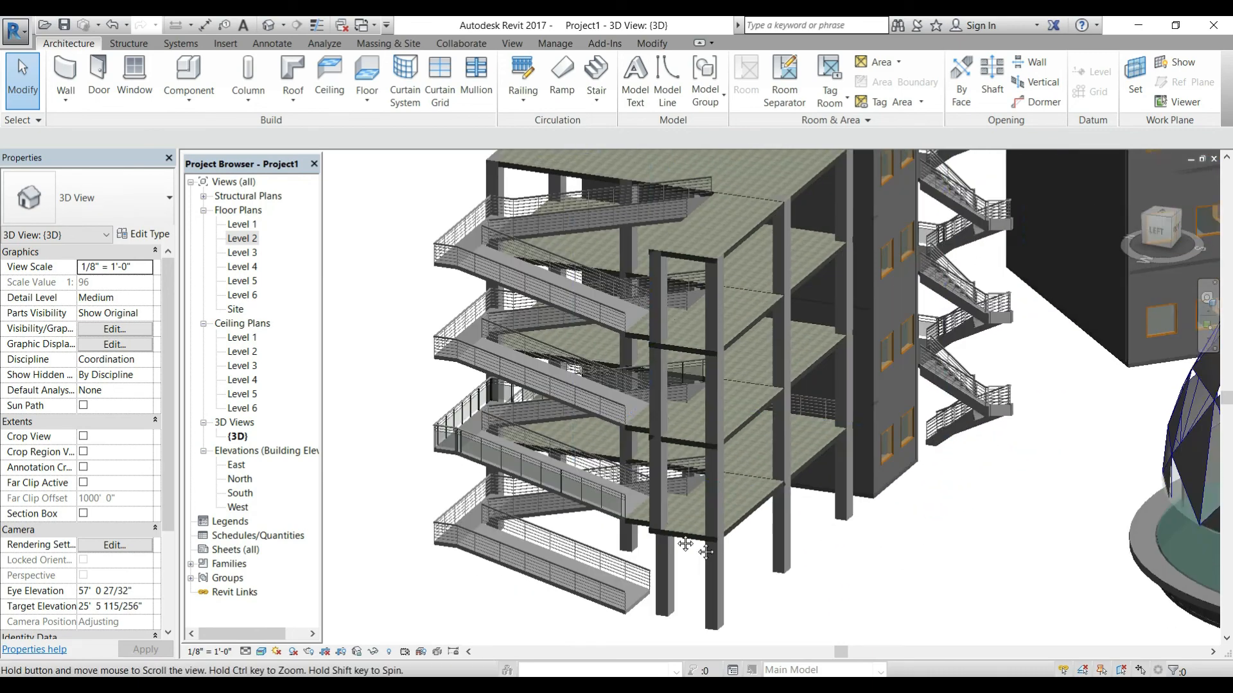